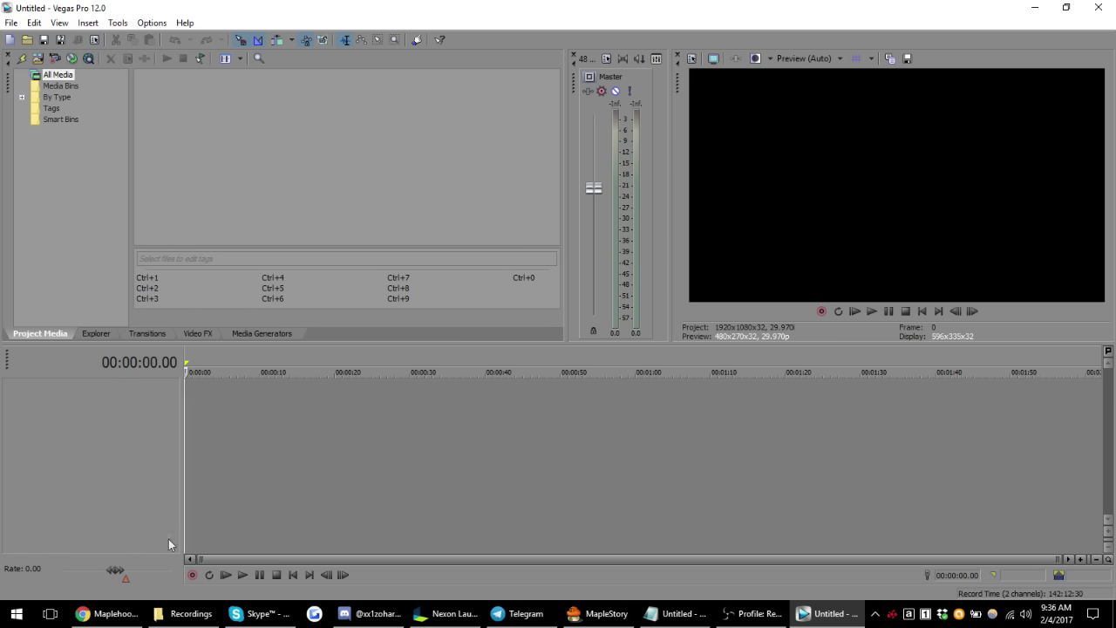
# - Bring up the Recordings folder, move it beside Vegas, and select all its files
pyautogui.click(185, 613)
pyautogui.moveTo(713, 75); pyautogui.dragTo(621, 89)
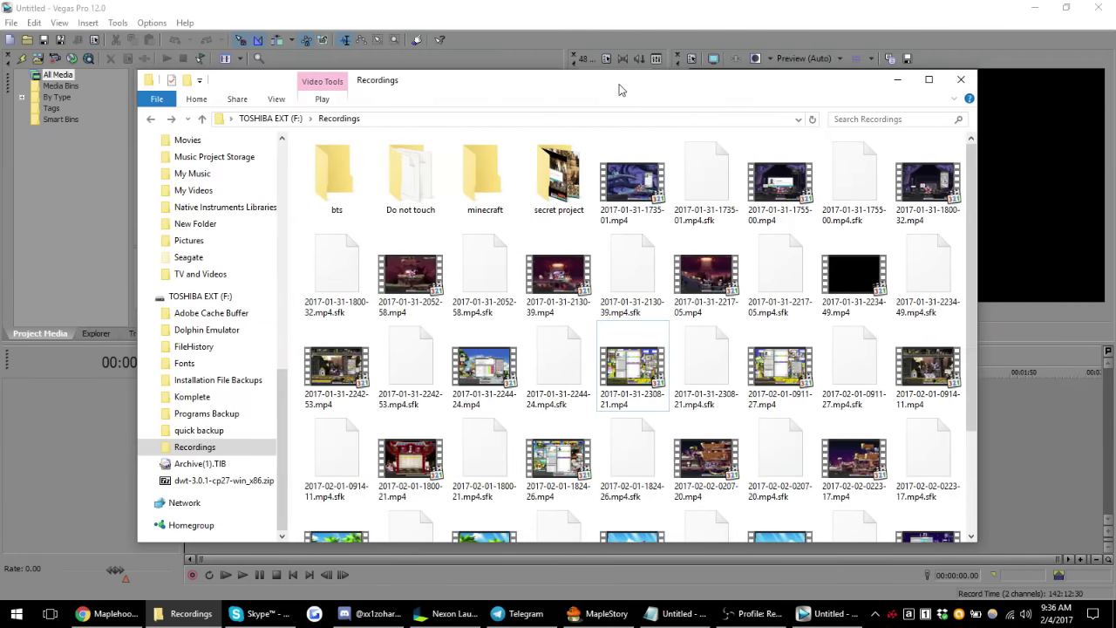
pyautogui.scroll(-2, 489, 279)
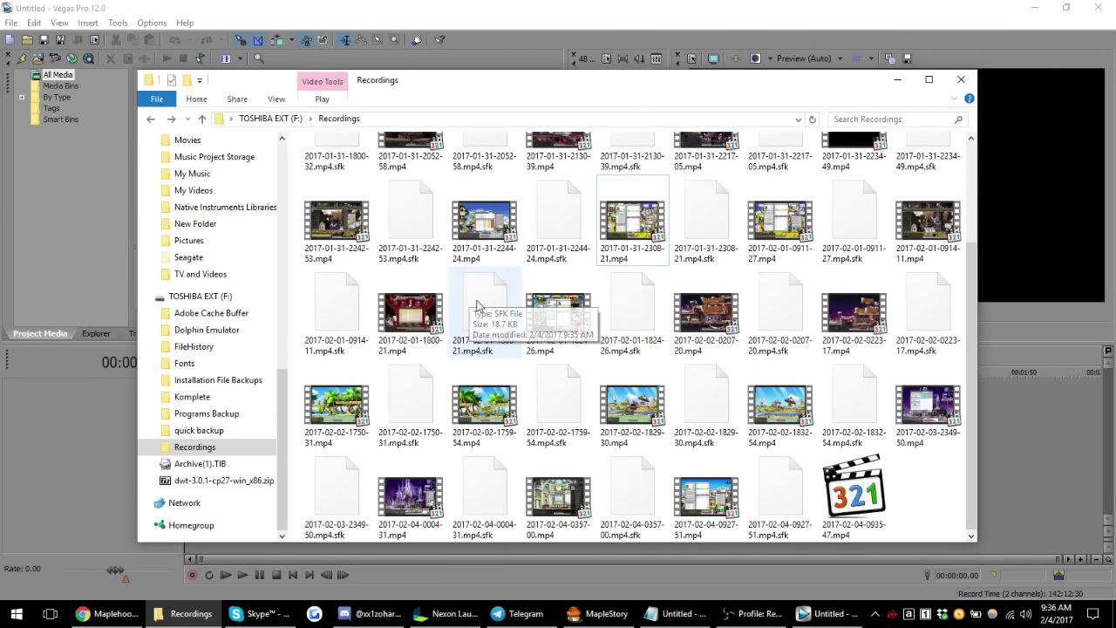
pyautogui.scroll(2, 529, 344)
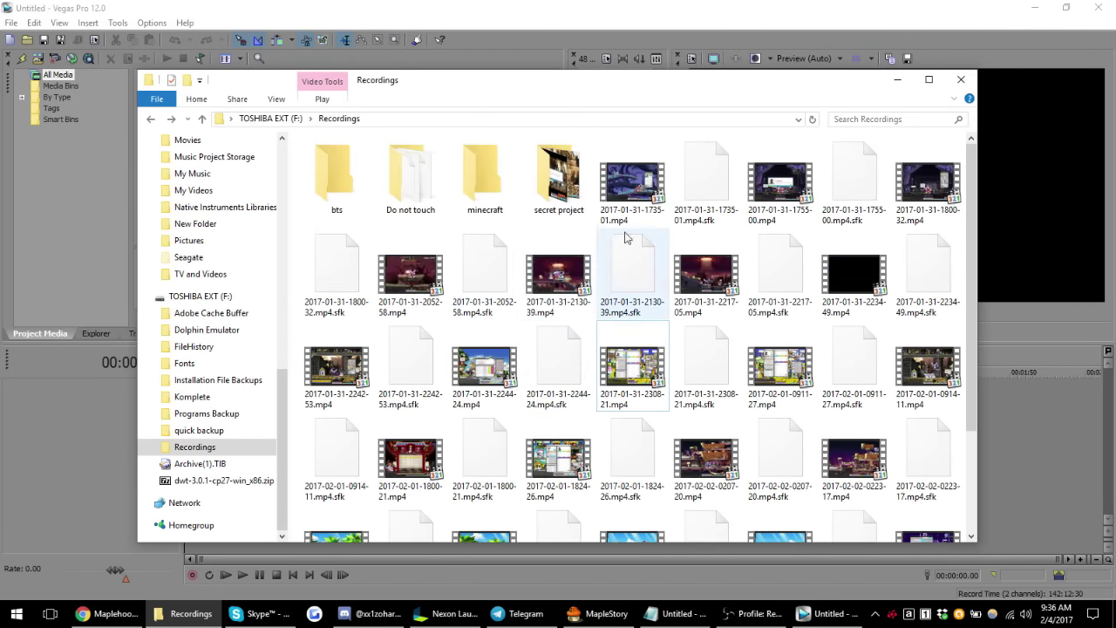
pyautogui.scroll(-2, 646, 252)
pyautogui.scroll(2, 647, 248)
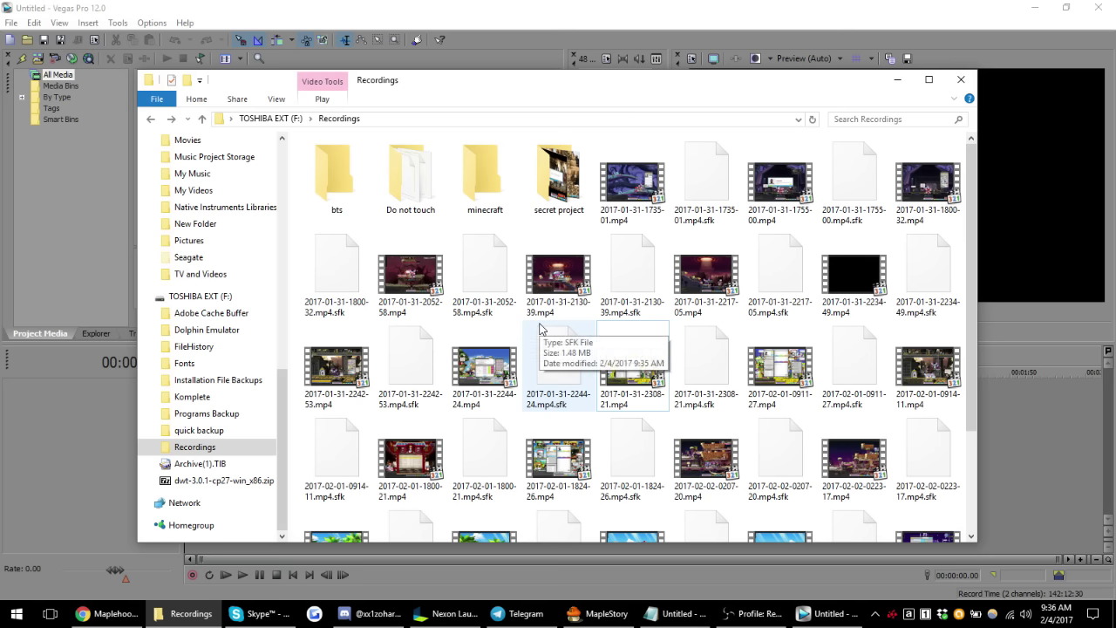
pyautogui.scroll(-3, 757, 326)
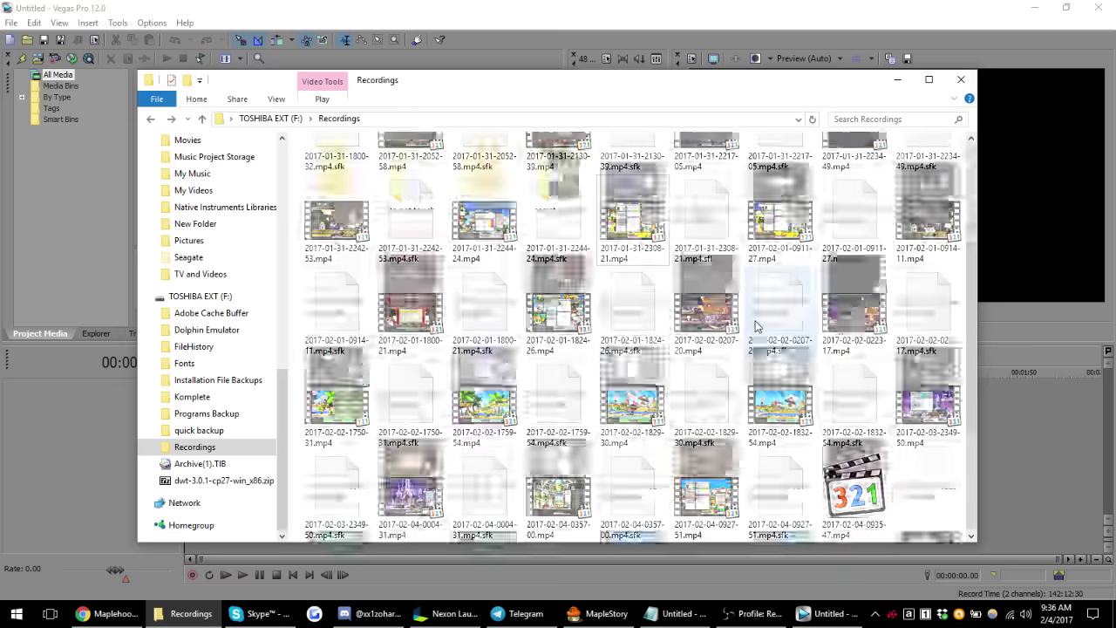
pyautogui.scroll(5, 756, 326)
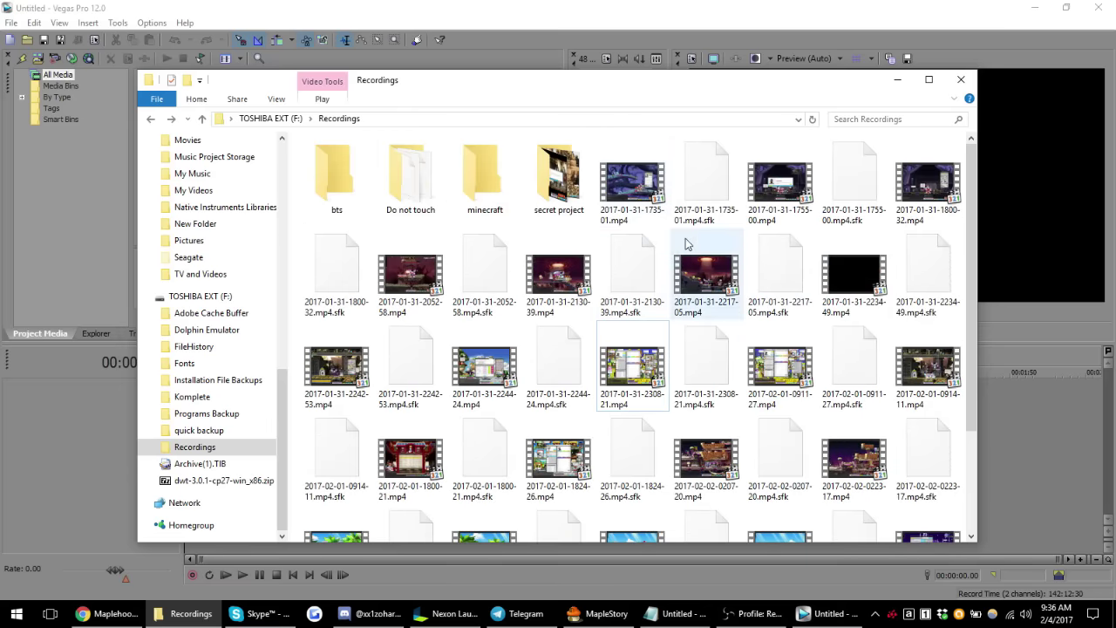
pyautogui.scroll(-3, 686, 244)
pyautogui.scroll(3, 668, 245)
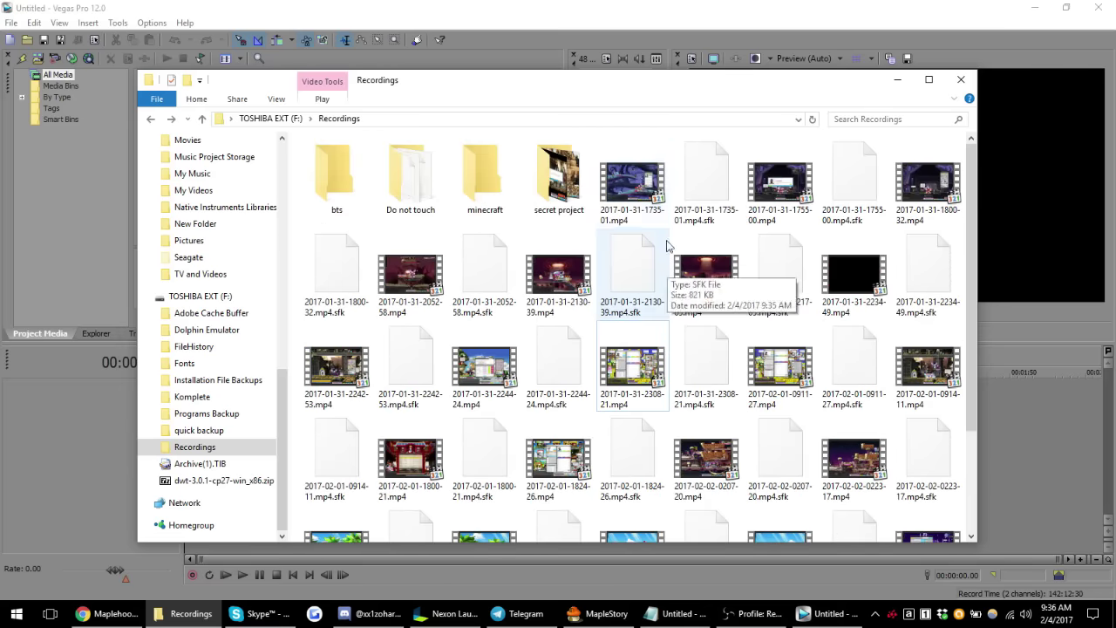
pyautogui.scroll(-3, 668, 245)
pyautogui.scroll(3, 719, 309)
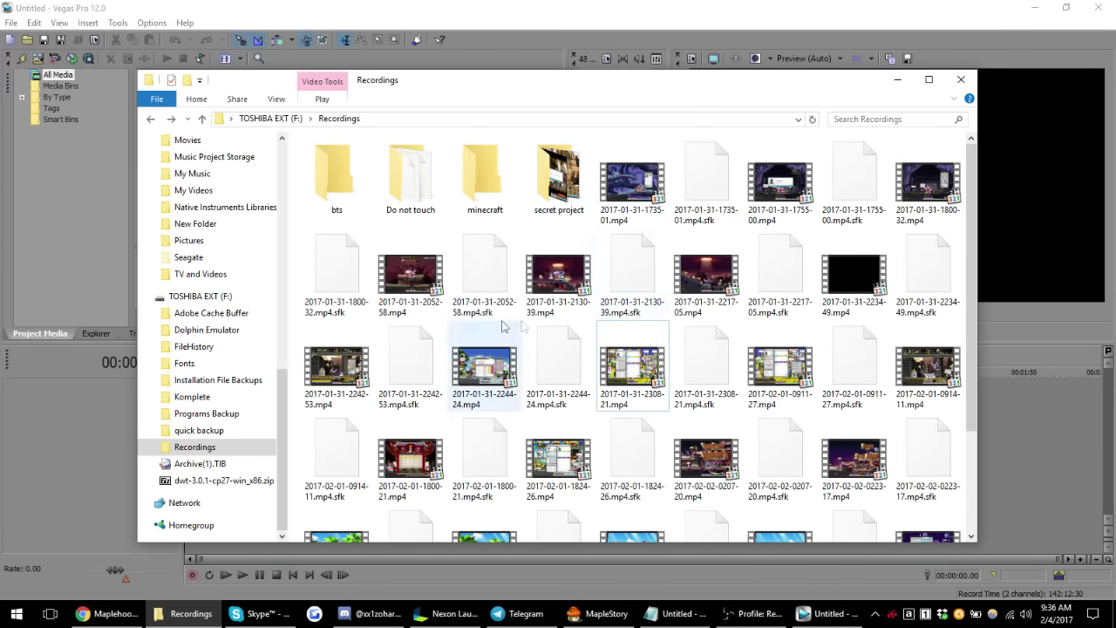
pyautogui.scroll(-2, 676, 321)
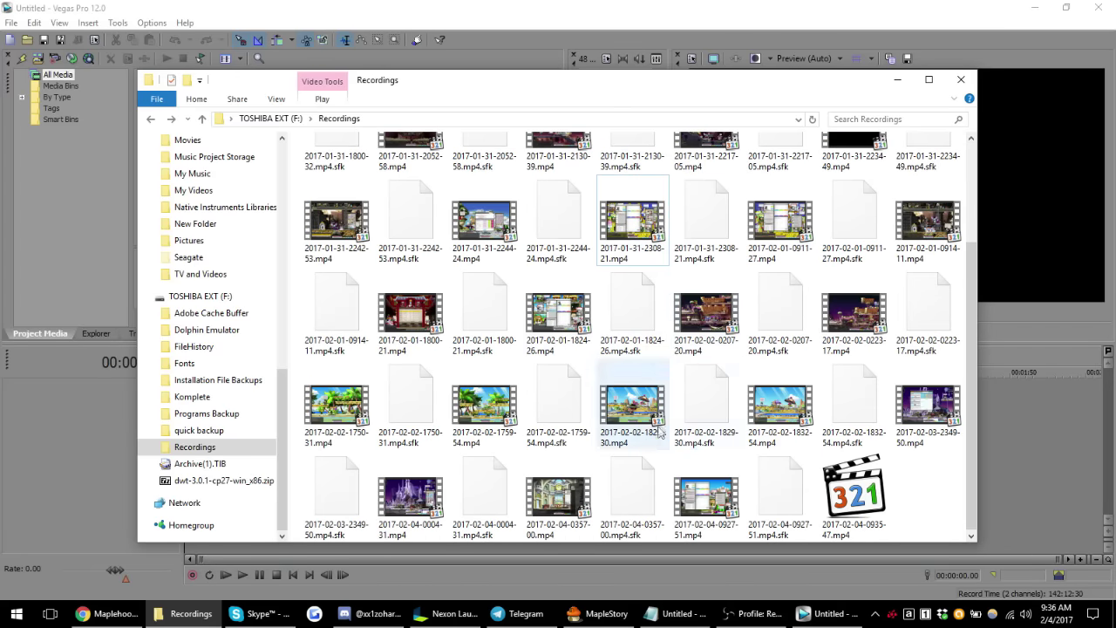
pyautogui.scroll(3, 808, 484)
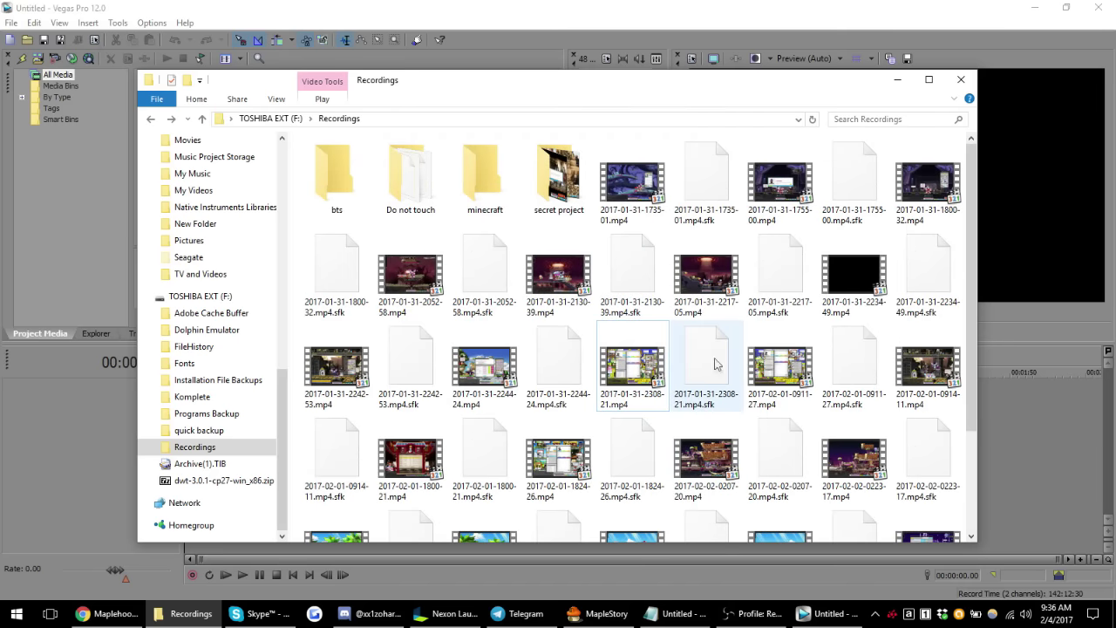
pyautogui.scroll(-3, 468, 454)
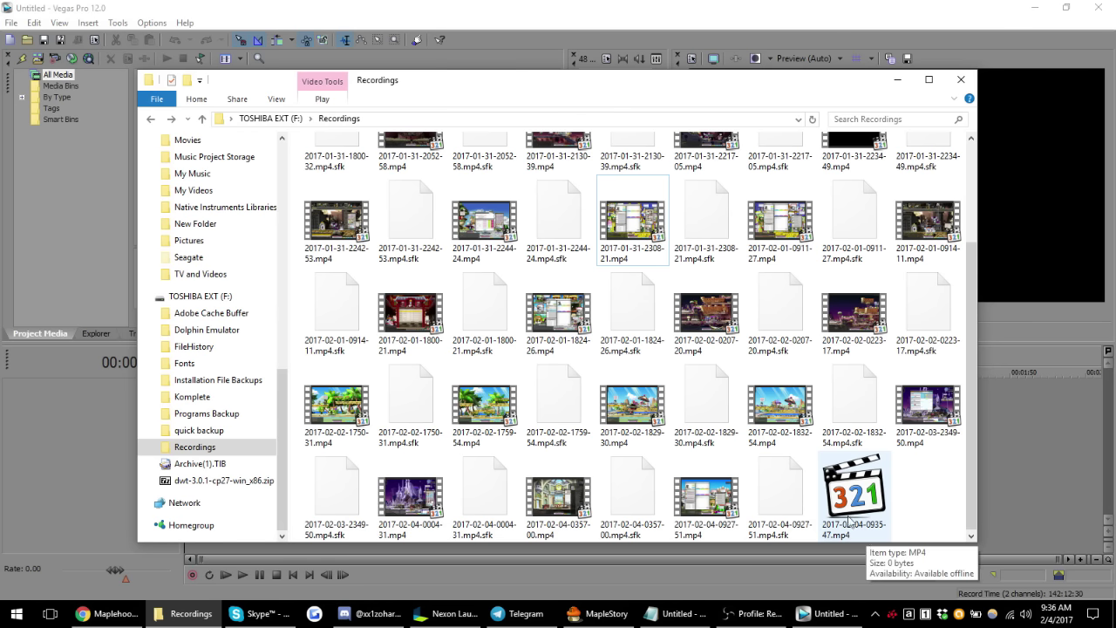
pyautogui.scroll(5, 853, 512)
pyautogui.scroll(-5, 785, 393)
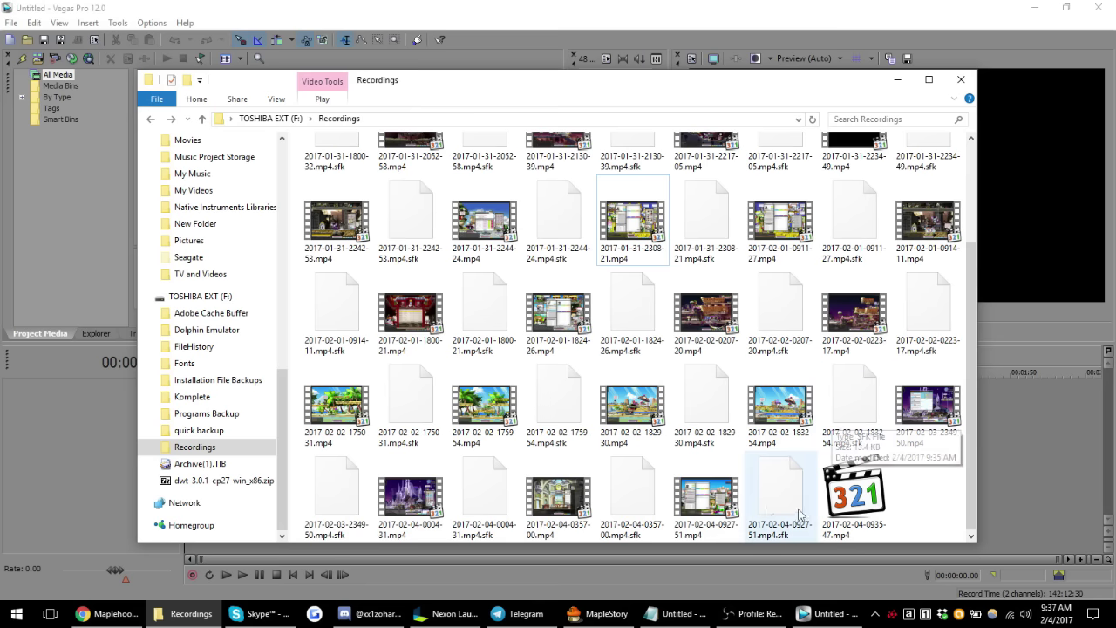
pyautogui.scroll(5, 741, 306)
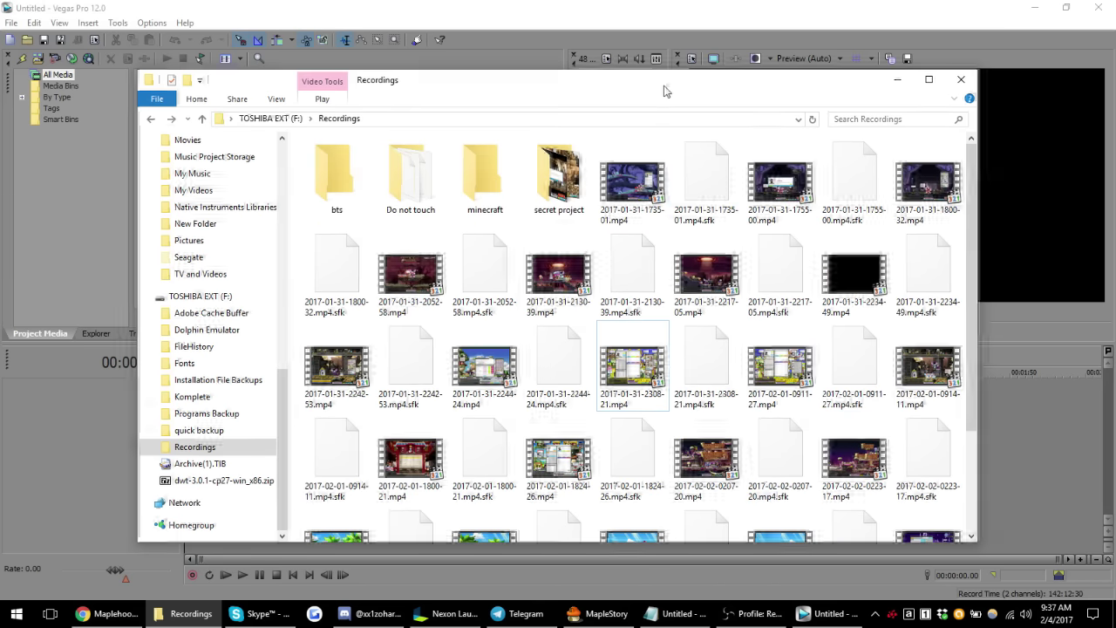
pyautogui.moveTo(663, 95); pyautogui.dragTo(720, 77)
pyautogui.scroll(-5, 715, 262)
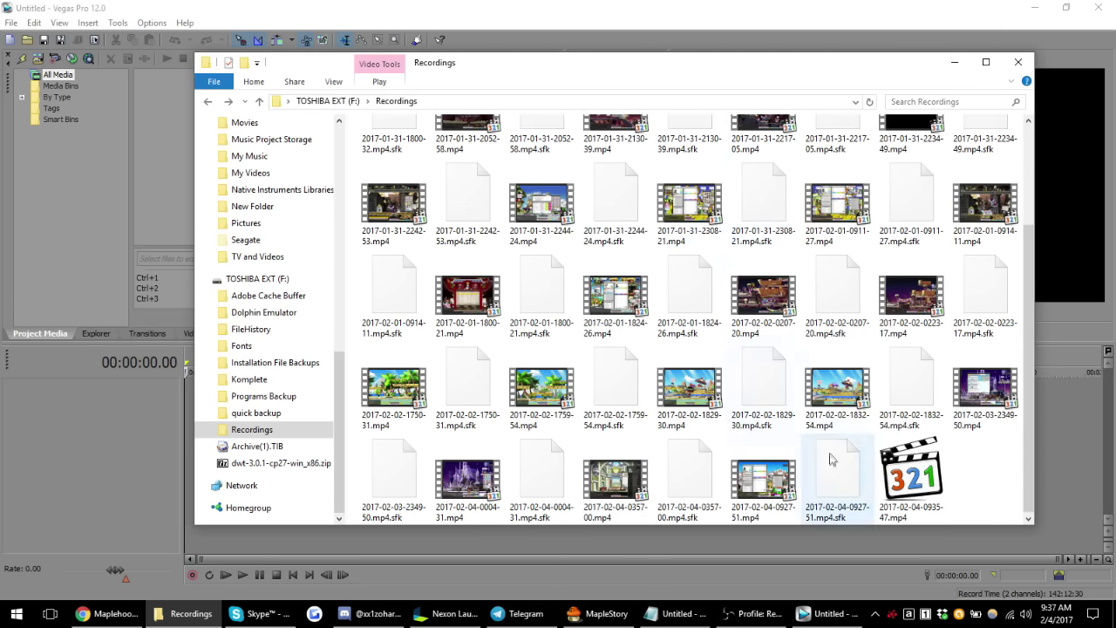
pyautogui.hotkey('ctrl', 'a')
pyautogui.scroll(5, 796, 360)
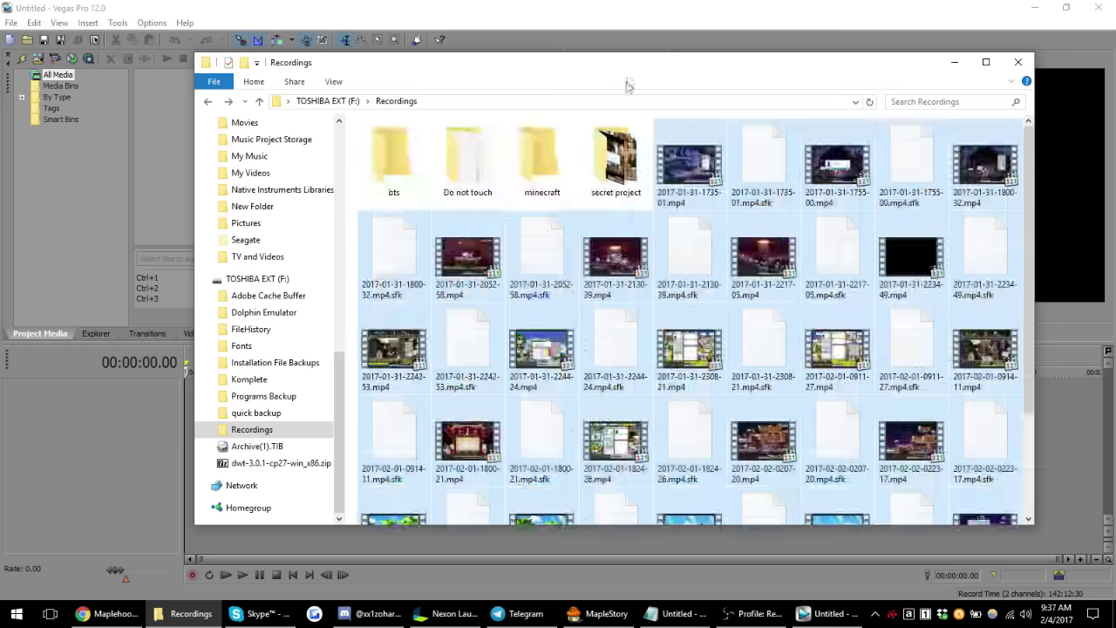
pyautogui.moveTo(720, 76); pyautogui.dragTo(798, 89)
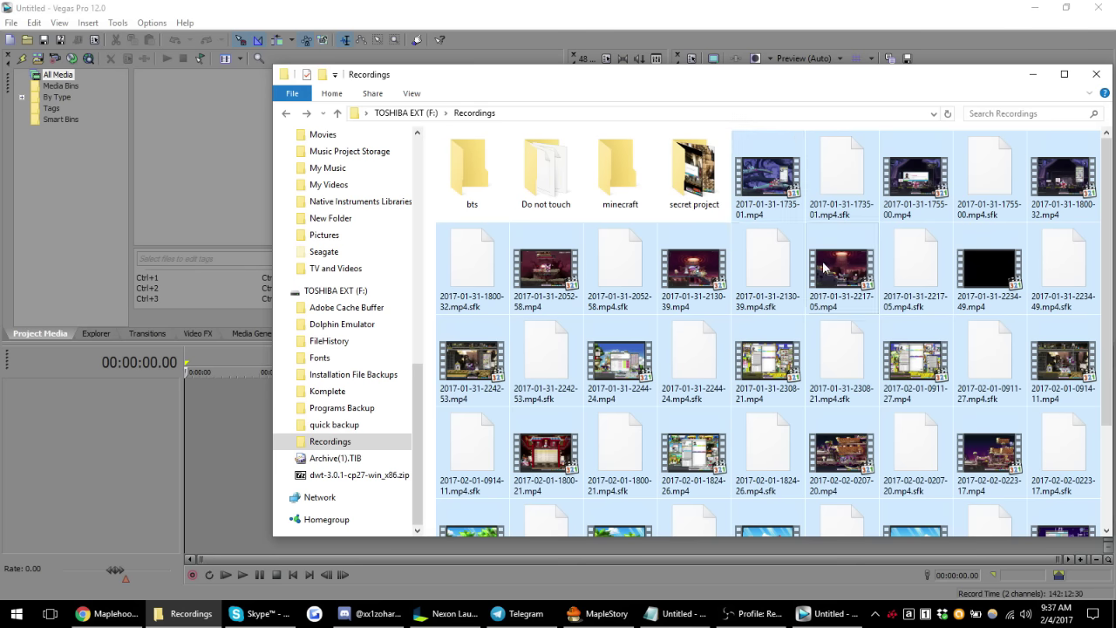
pyautogui.scroll(-1, 813, 279)
pyautogui.scroll(1, 814, 279)
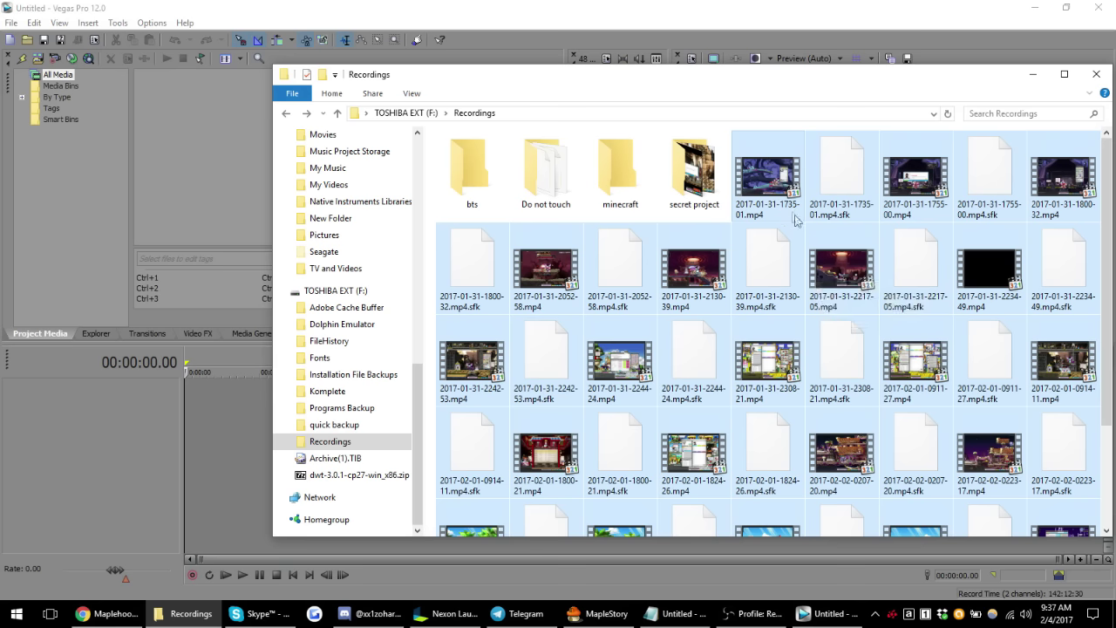
pyautogui.scroll(-2, 796, 244)
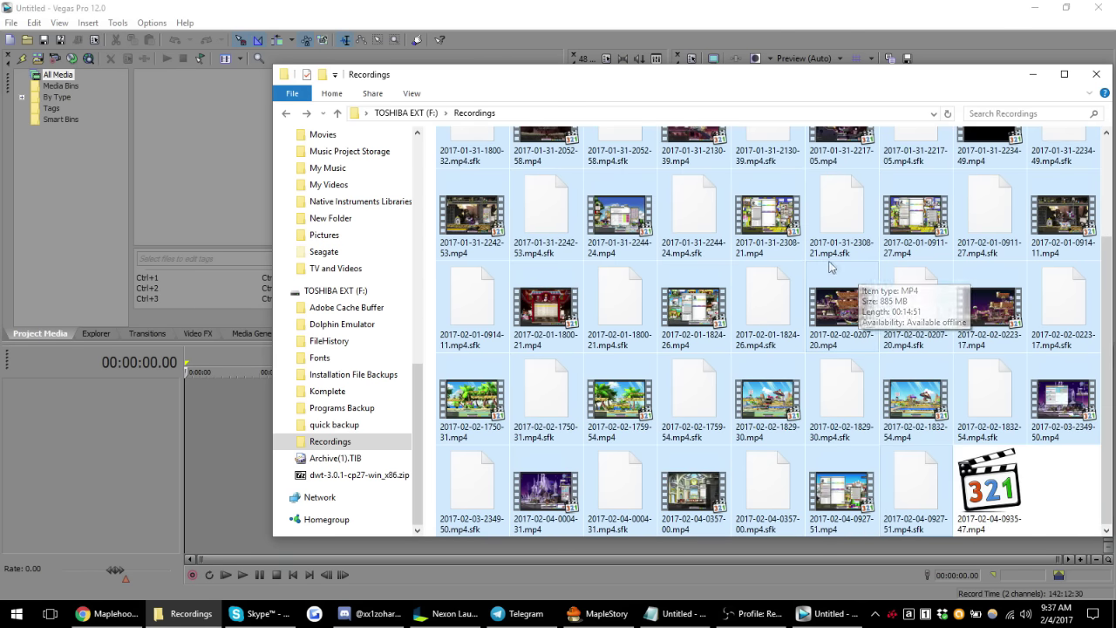
pyautogui.scroll(3, 837, 307)
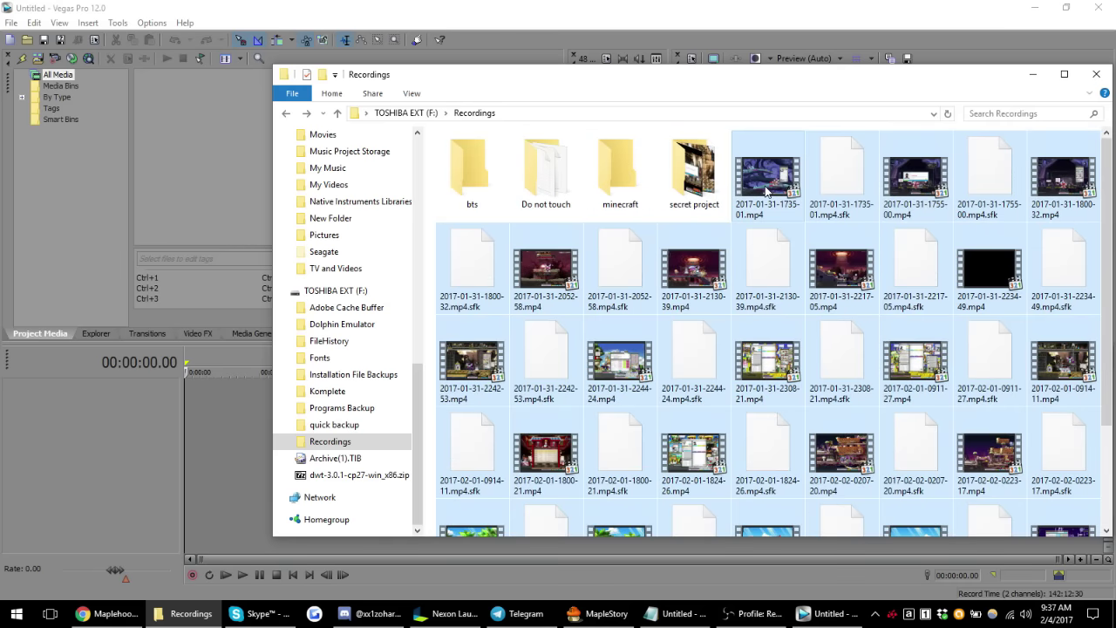
pyautogui.scroll(-3, 760, 202)
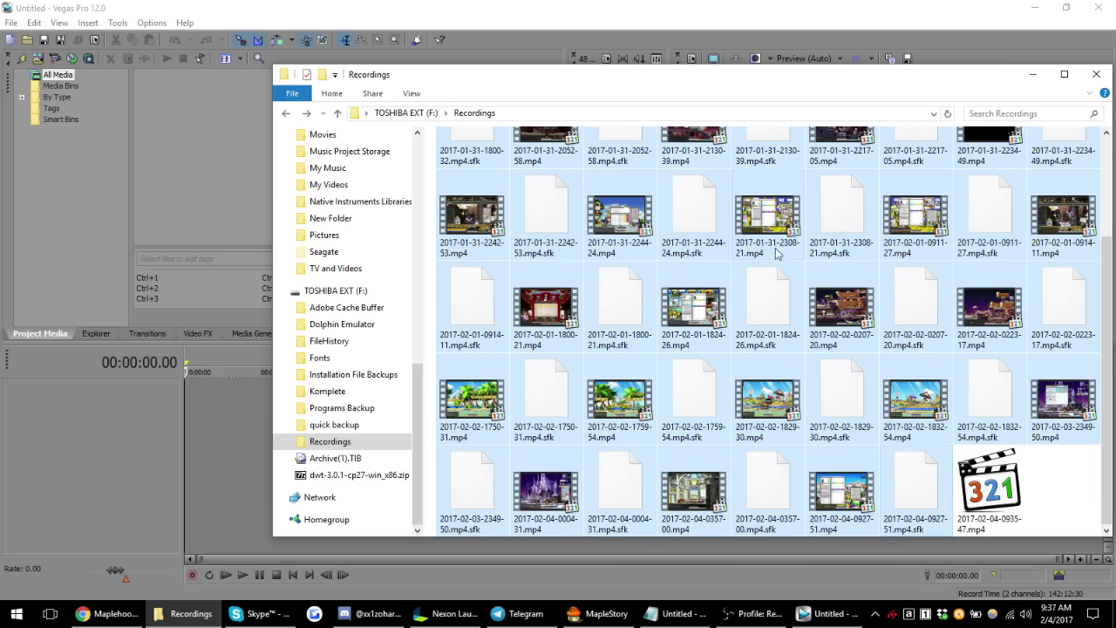
pyautogui.scroll(3, 783, 254)
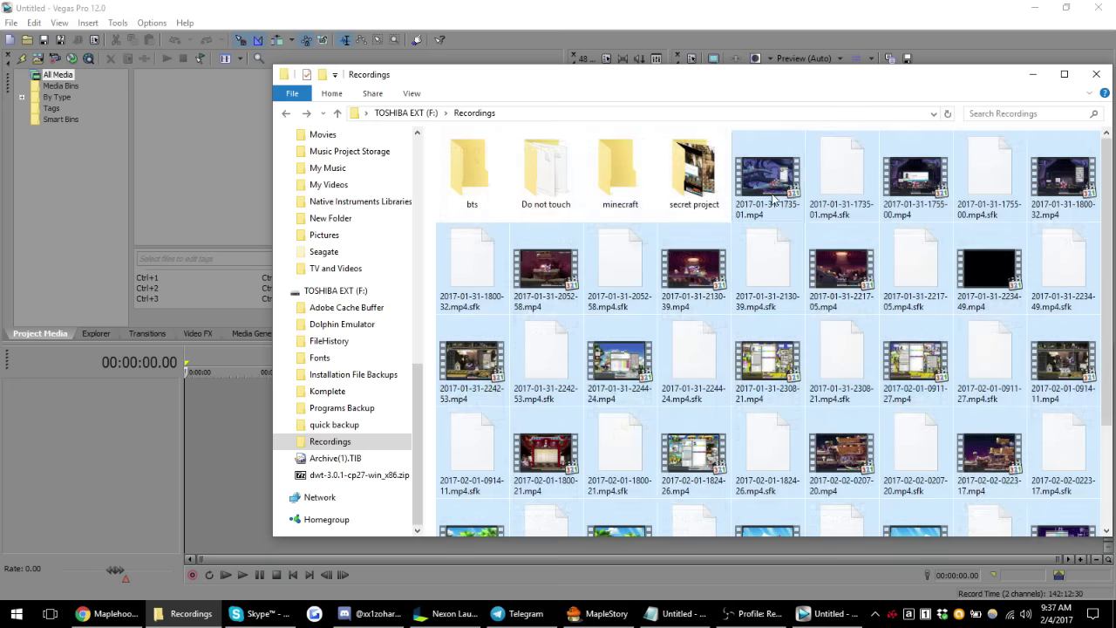
pyautogui.scroll(-3, 774, 194)
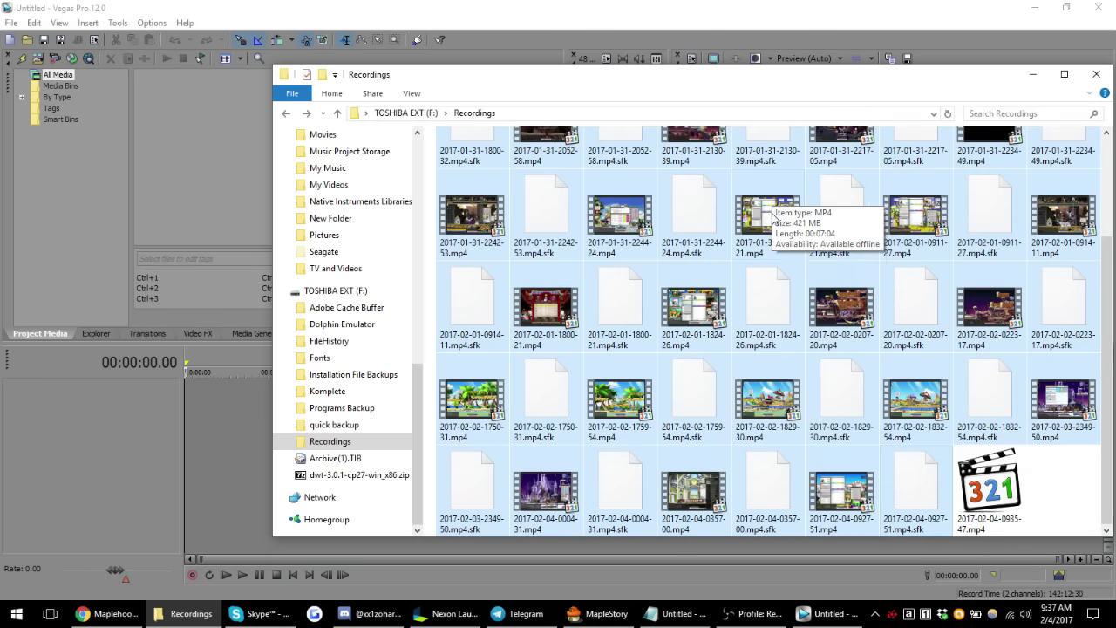
pyautogui.scroll(3, 774, 209)
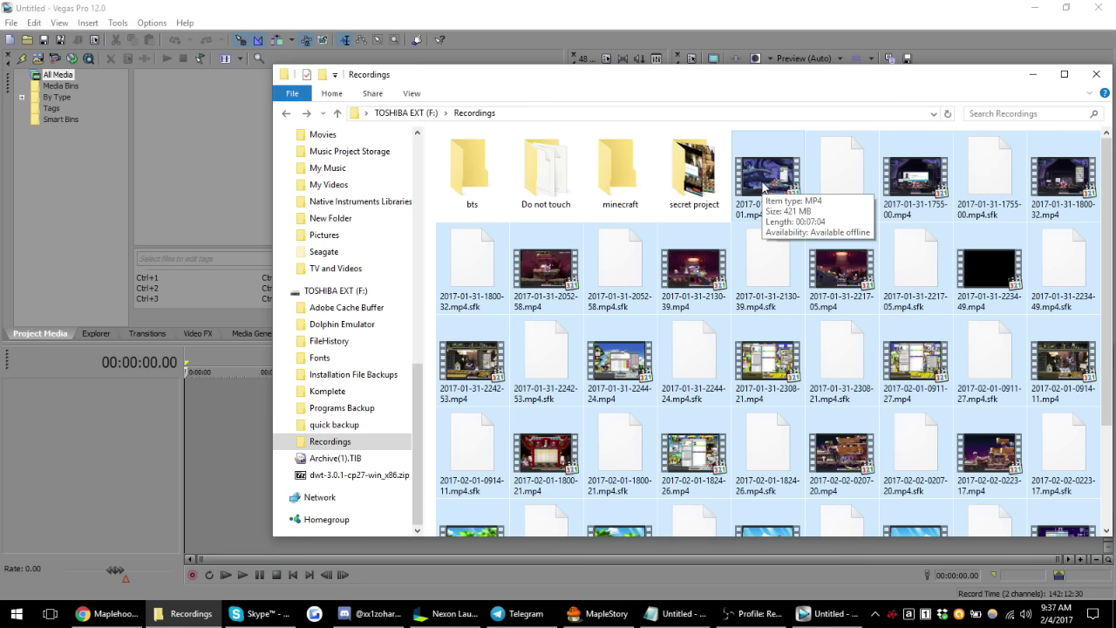
pyautogui.scroll(-3, 764, 186)
pyautogui.scroll(3, 764, 186)
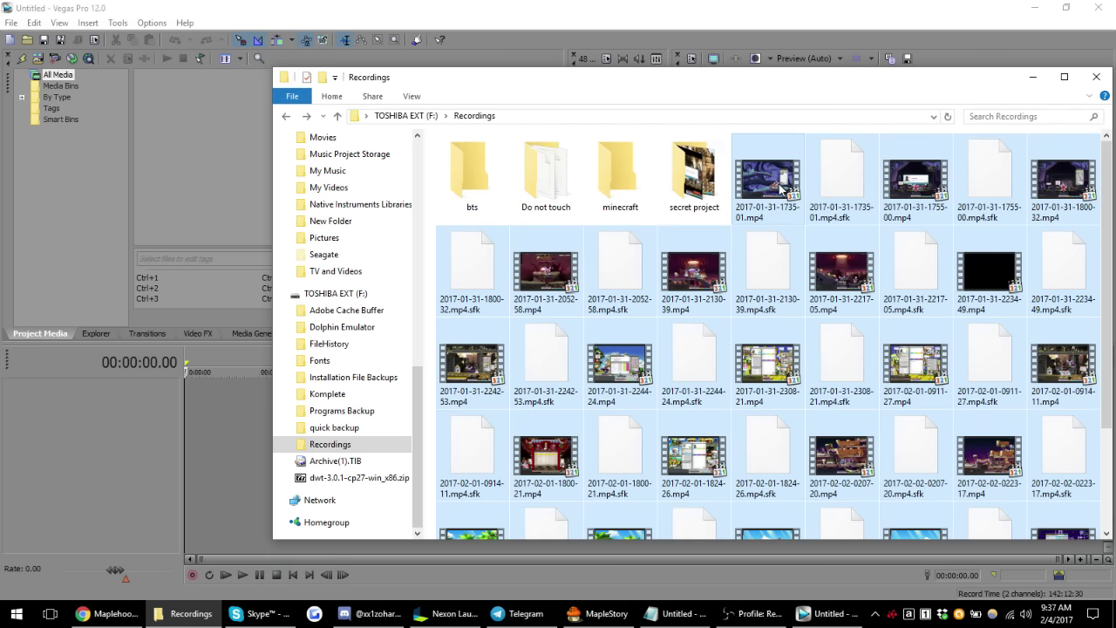
pyautogui.moveTo(765, 183)
pyautogui.mouseDown()
pyautogui.moveTo(402, 364)
pyautogui.moveTo(246, 409)
pyautogui.mouseUp()
# - Import the selected recordings onto the timeline, accepting the project settings prompt
pyautogui.moveTo(265, 402); pyautogui.dragTo(261, 404)
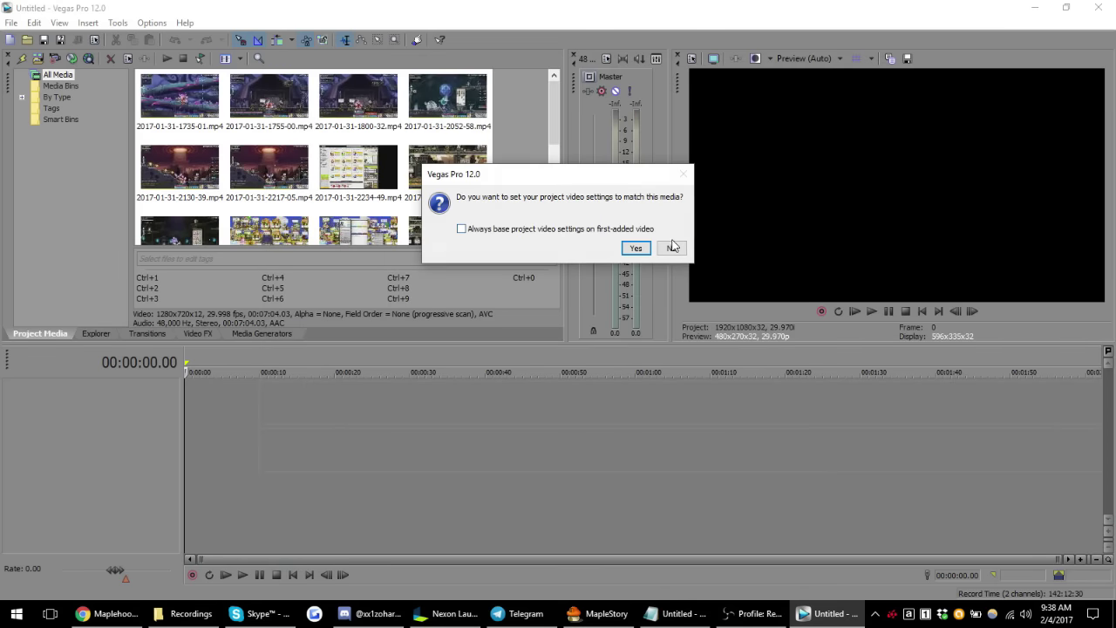
pyautogui.click(673, 248)
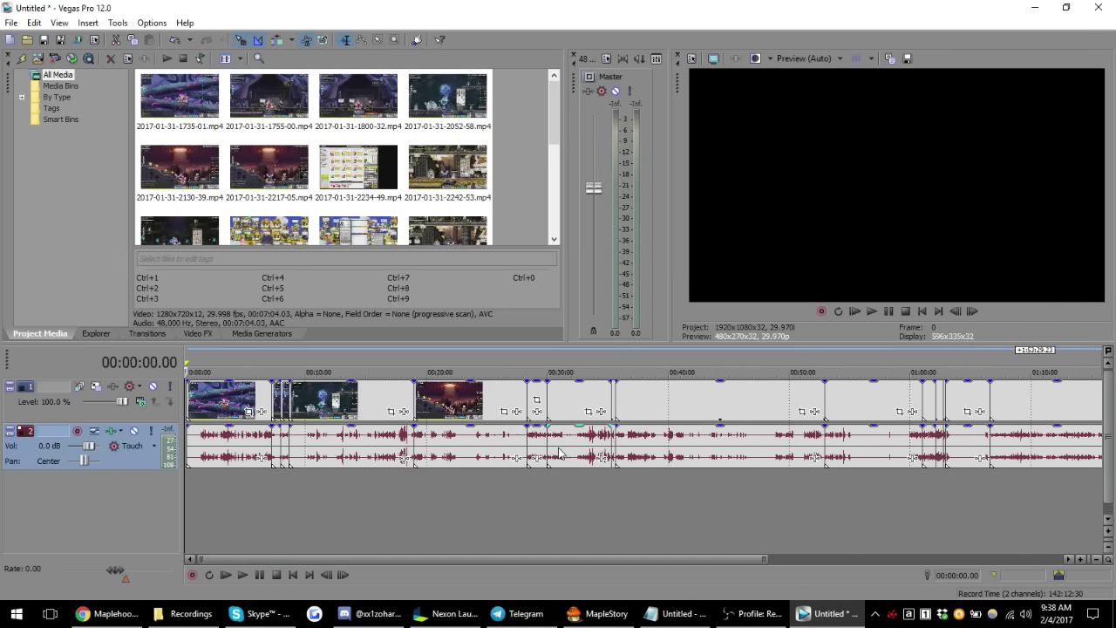
pyautogui.scroll(-3, 591, 443)
pyautogui.click(208, 454)
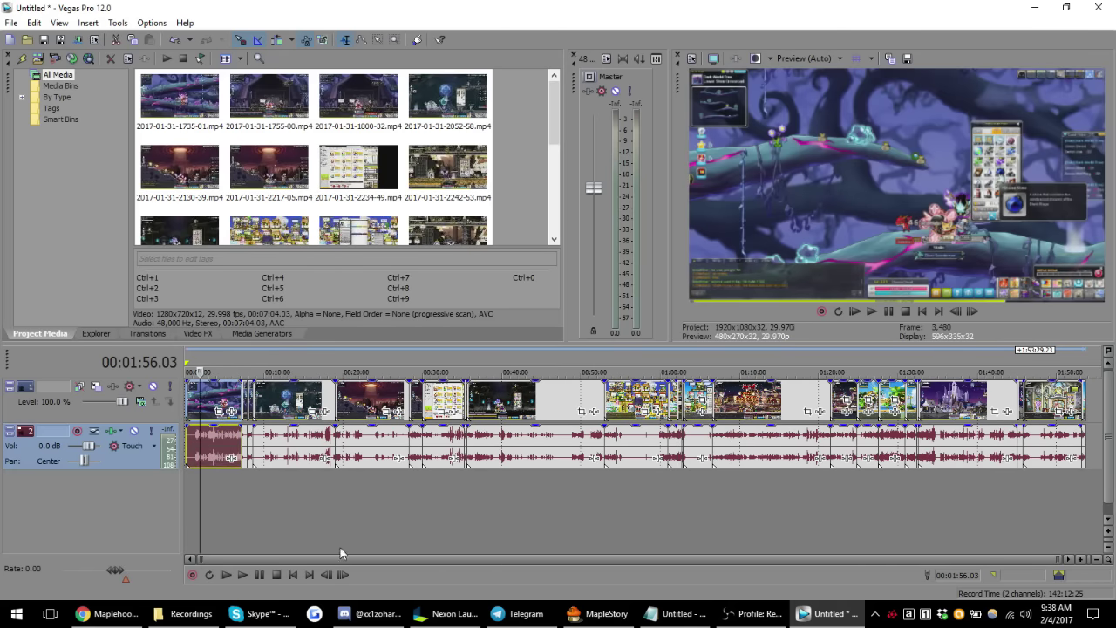
# - Bring back the Recordings folder window, move it aside, and minimize it
pyautogui.click(183, 613)
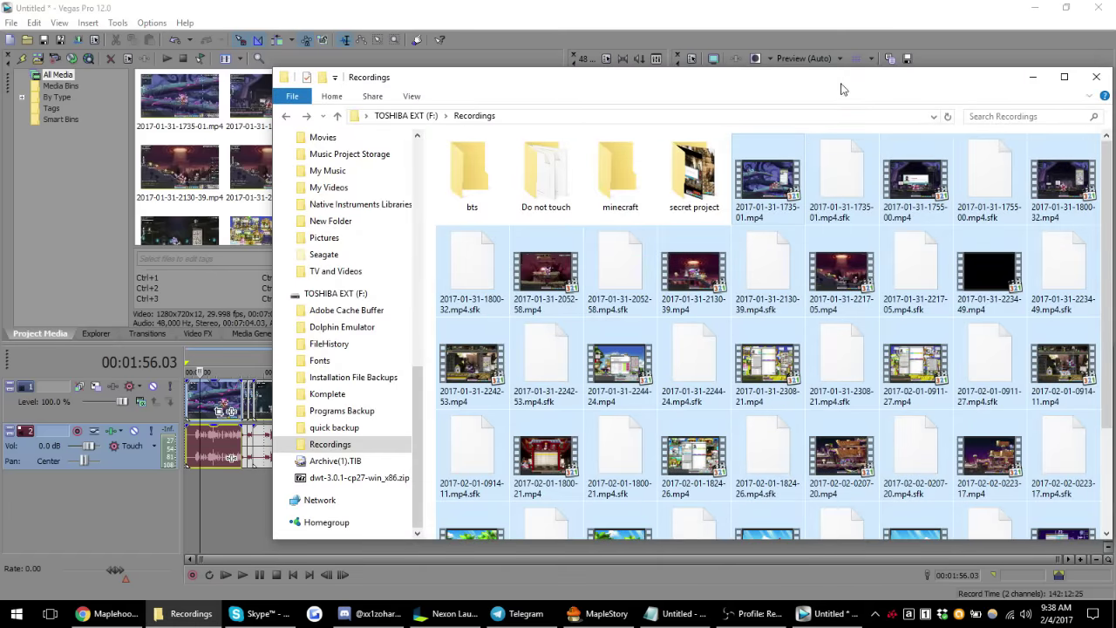
pyautogui.moveTo(843, 88); pyautogui.dragTo(822, 92)
pyautogui.scroll(-3, 842, 292)
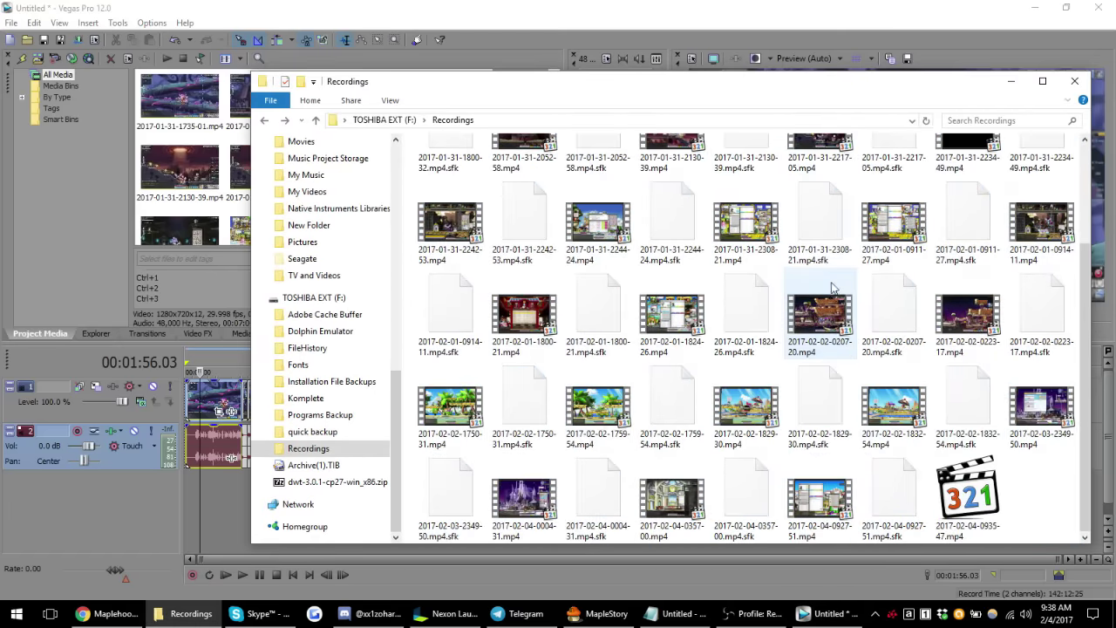
pyautogui.scroll(3, 833, 287)
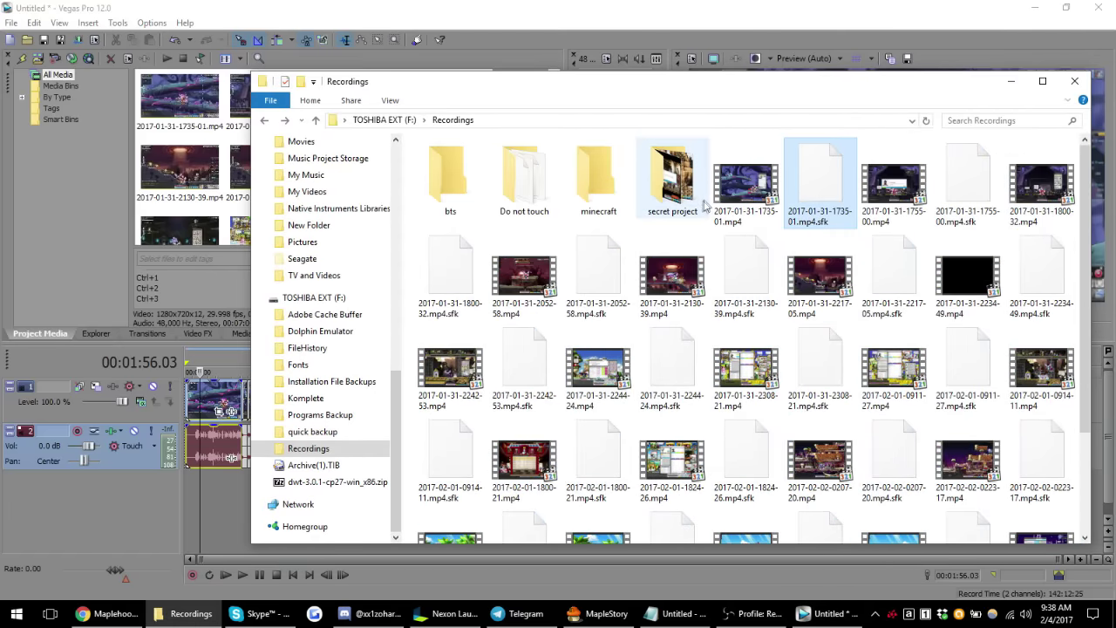
pyautogui.scroll(-3, 698, 240)
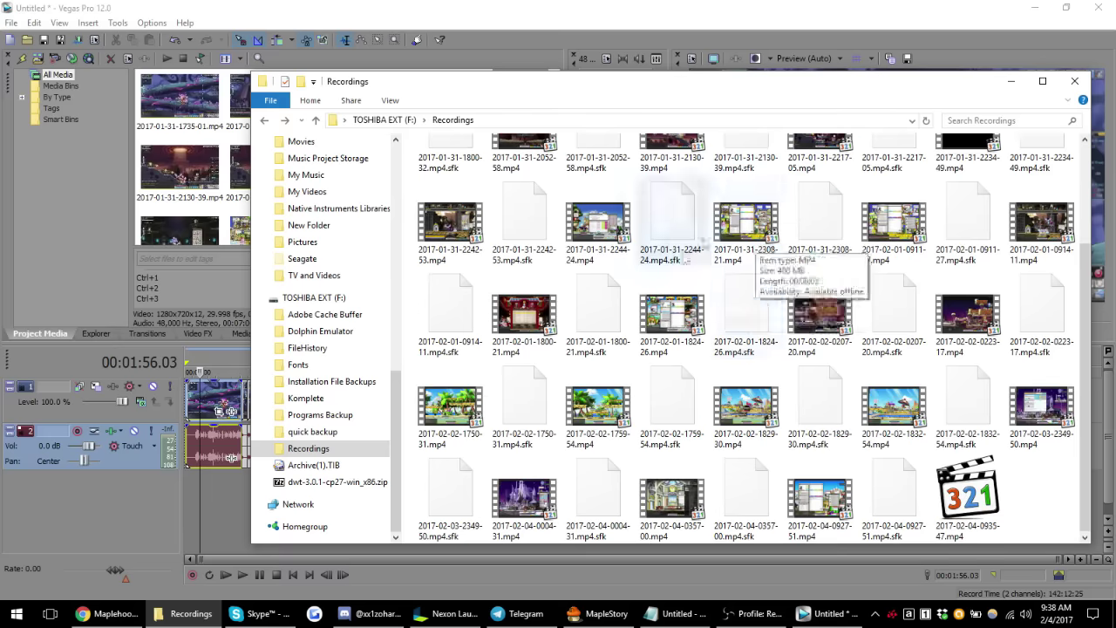
pyautogui.scroll(3, 702, 240)
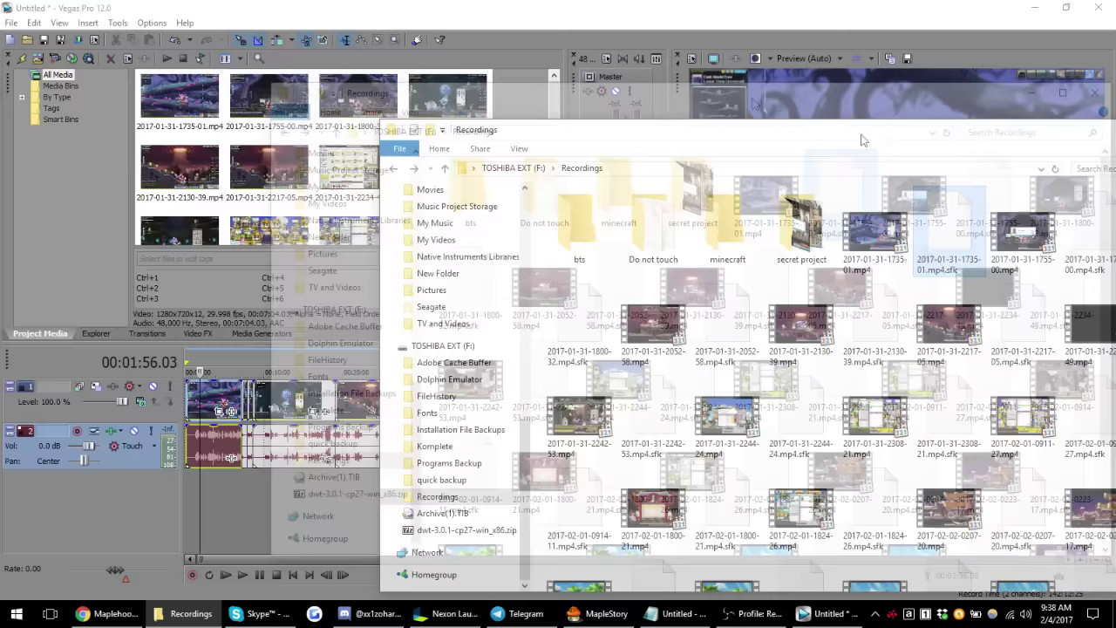
pyautogui.moveTo(735, 92)
pyautogui.mouseDown()
pyautogui.moveTo(573, 165)
pyautogui.moveTo(602, 105)
pyautogui.mouseUp()
pyautogui.click(308, 477)
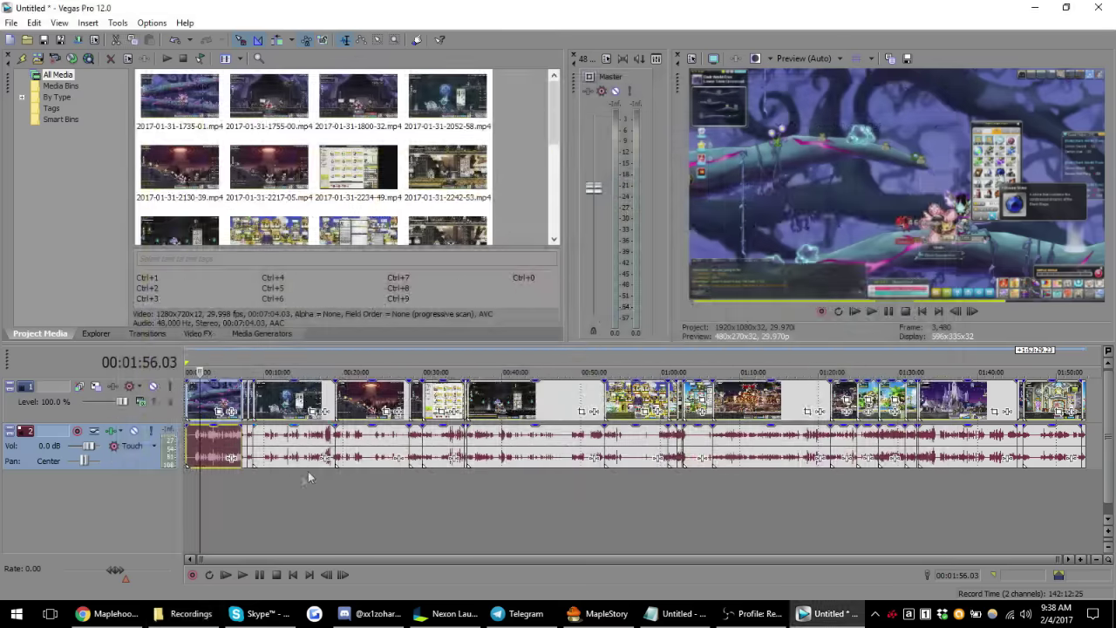
# - Shift every clip on both tracks to about 01:00:00, then bring back the Recordings window
pyautogui.click(194, 468)
pyautogui.scroll(2, 262, 453)
pyautogui.scroll(-2, 340, 458)
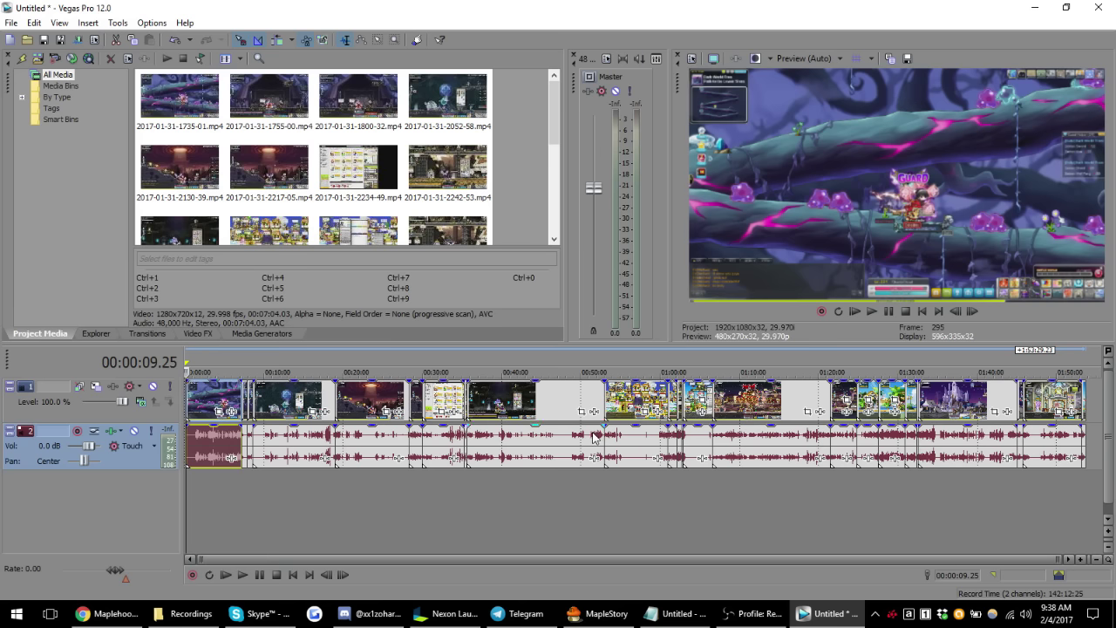
pyautogui.scroll(-5, 595, 436)
pyautogui.scroll(5, 524, 418)
pyautogui.click(198, 400)
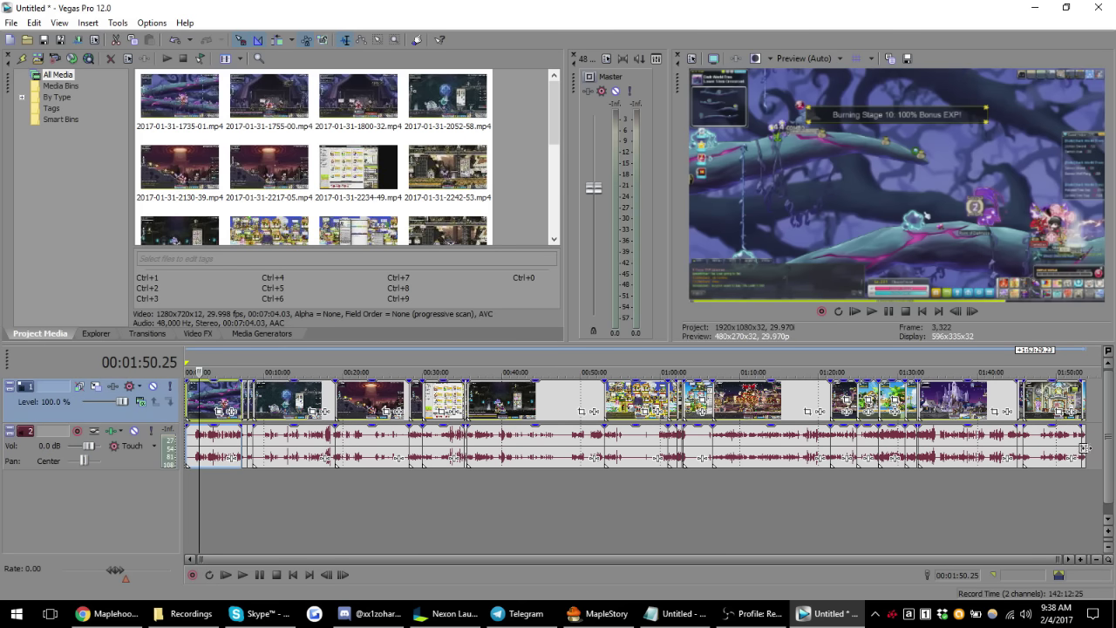
pyautogui.hotkey('ctrl', 'a')
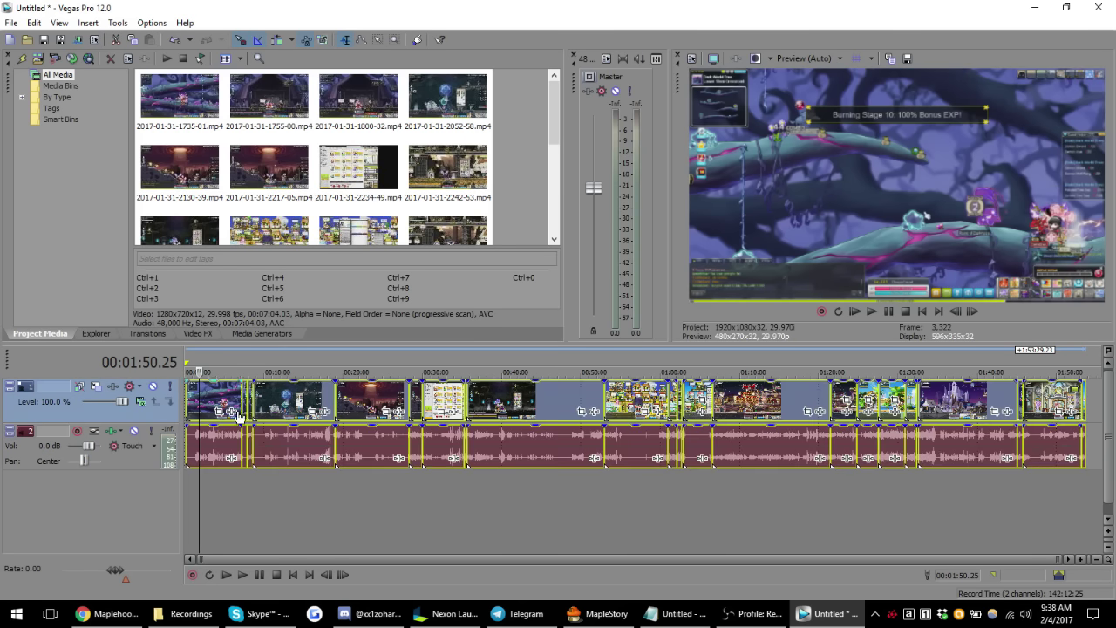
pyautogui.moveTo(296, 403)
pyautogui.mouseDown()
pyautogui.moveTo(814, 403)
pyautogui.moveTo(784, 403)
pyautogui.mouseUp()
pyautogui.scroll(-2, 561, 479)
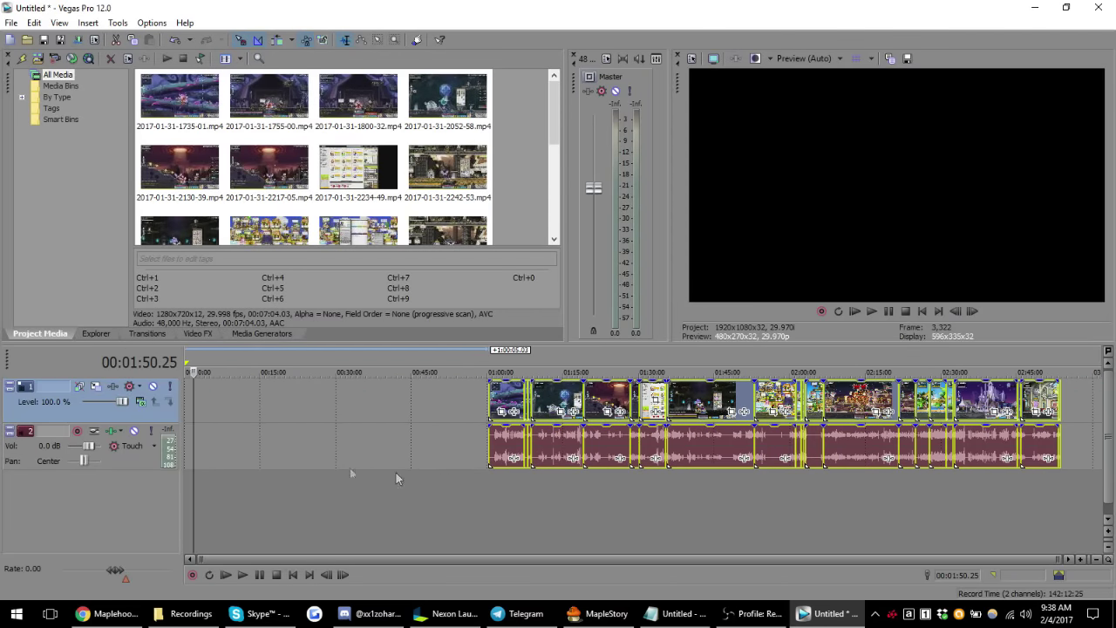
pyautogui.click(269, 413)
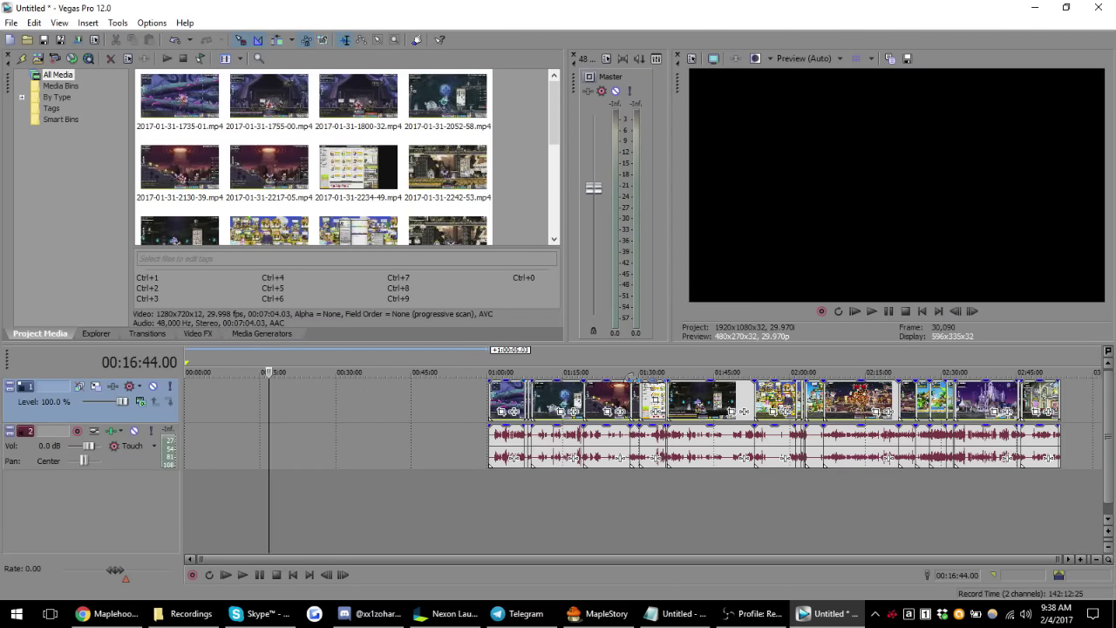
pyautogui.click(184, 614)
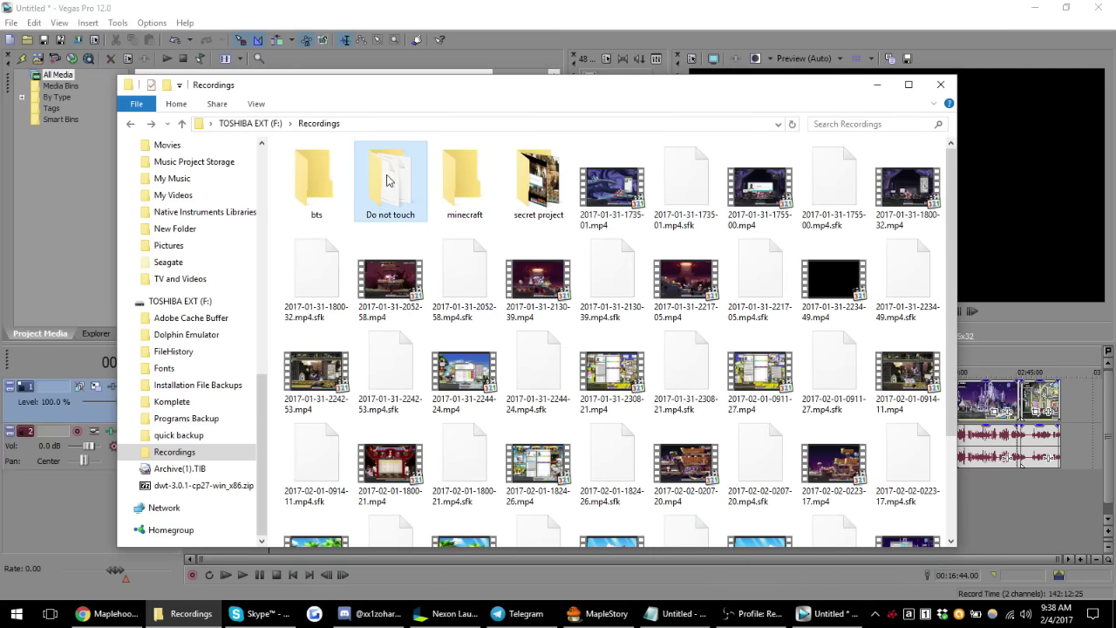
# - From the Do not touch folder, add intro.mp4 and new intro.mp4 to the timeline and preview them
pyautogui.doubleClick(389, 185)
pyautogui.moveTo(544, 87)
pyautogui.mouseDown()
pyautogui.moveTo(719, 92)
pyautogui.moveTo(598, 79)
pyautogui.moveTo(692, 69)
pyautogui.mouseUp()
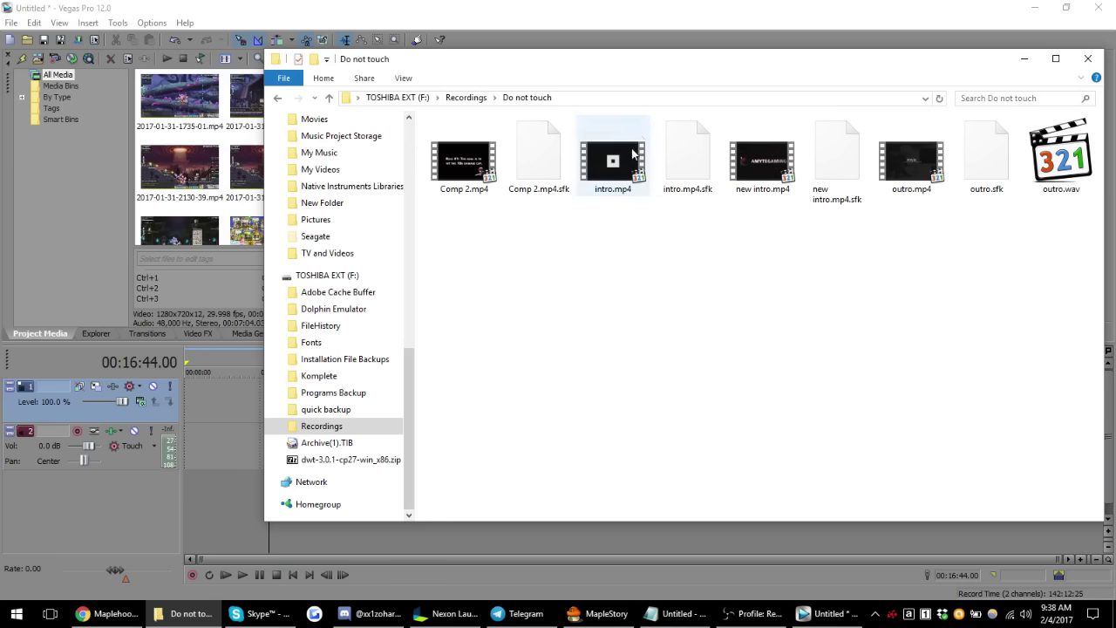
pyautogui.moveTo(612, 161); pyautogui.dragTo(197, 445)
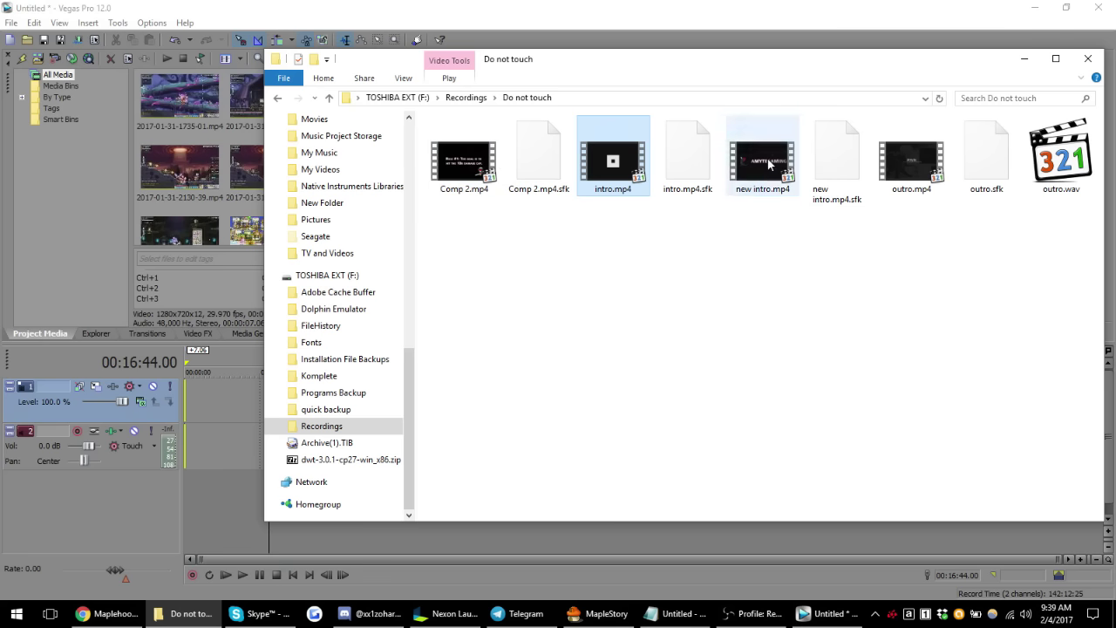
pyautogui.moveTo(765, 158); pyautogui.dragTo(192, 410)
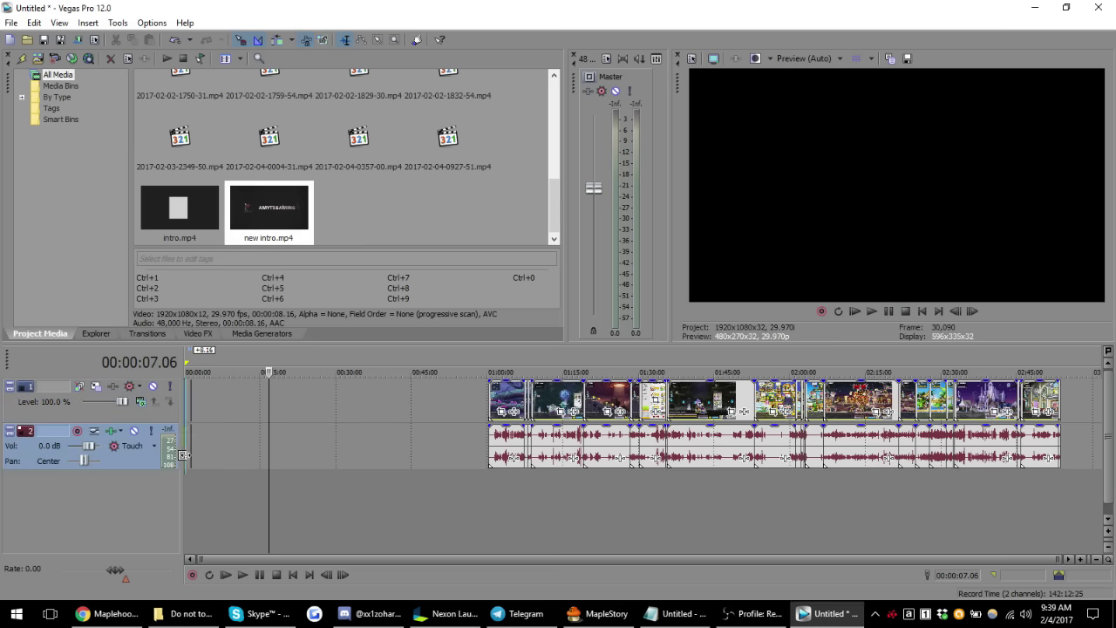
pyautogui.click(194, 441)
pyautogui.press('space')
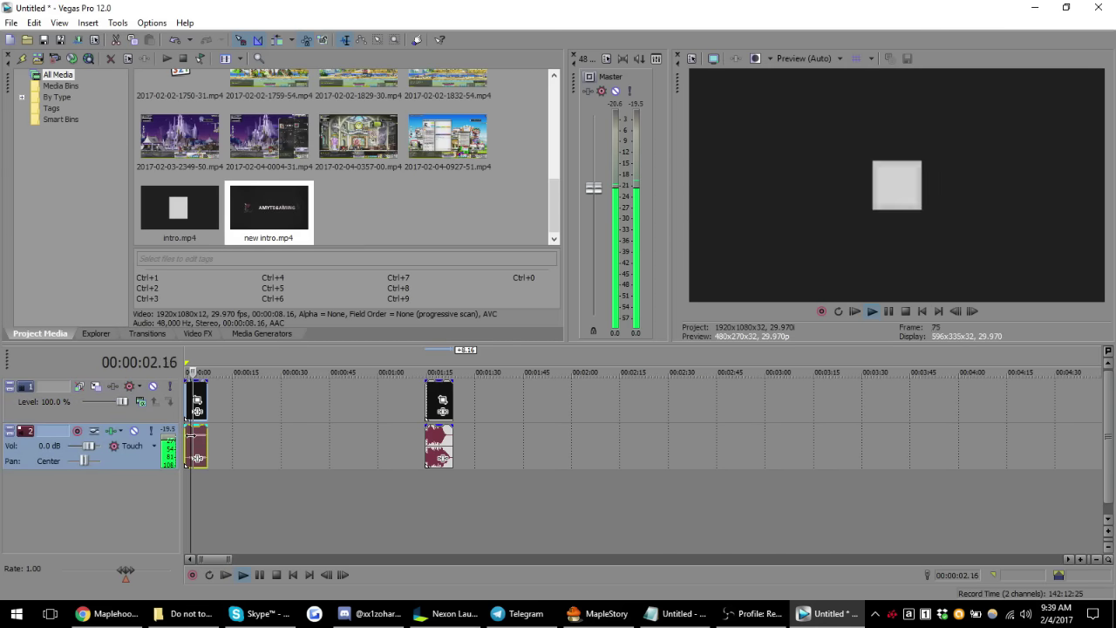
# - Delete the old intro and move the new intro clip to the project start
pyautogui.press('Delete')
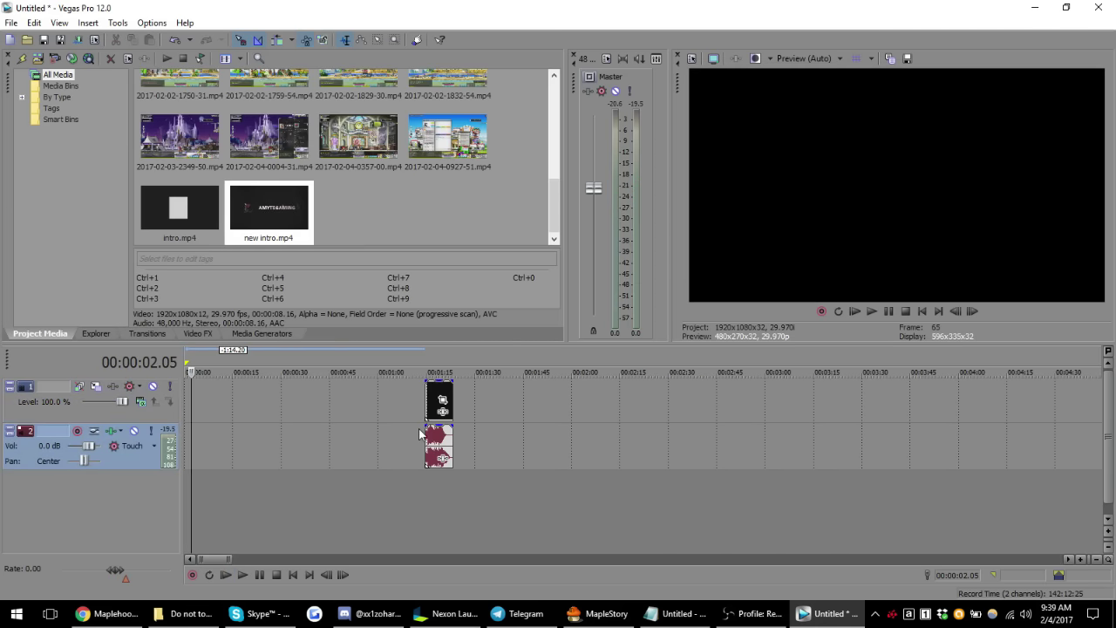
pyautogui.moveTo(439, 446); pyautogui.dragTo(193, 446)
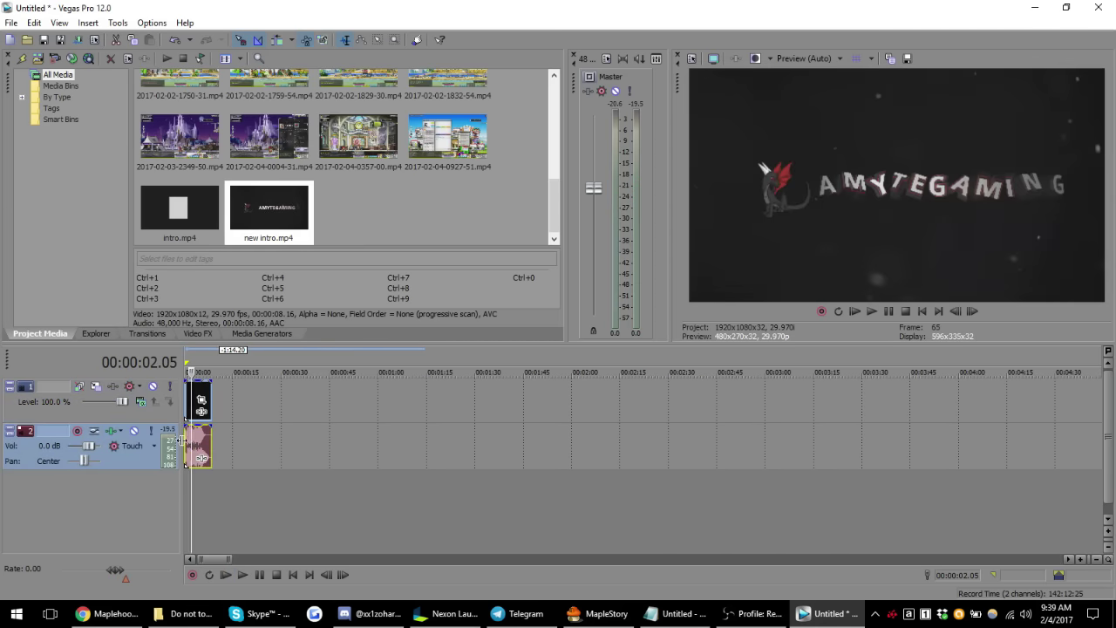
pyautogui.click(187, 375)
pyautogui.scroll(3, 260, 446)
pyautogui.scroll(-5, 327, 422)
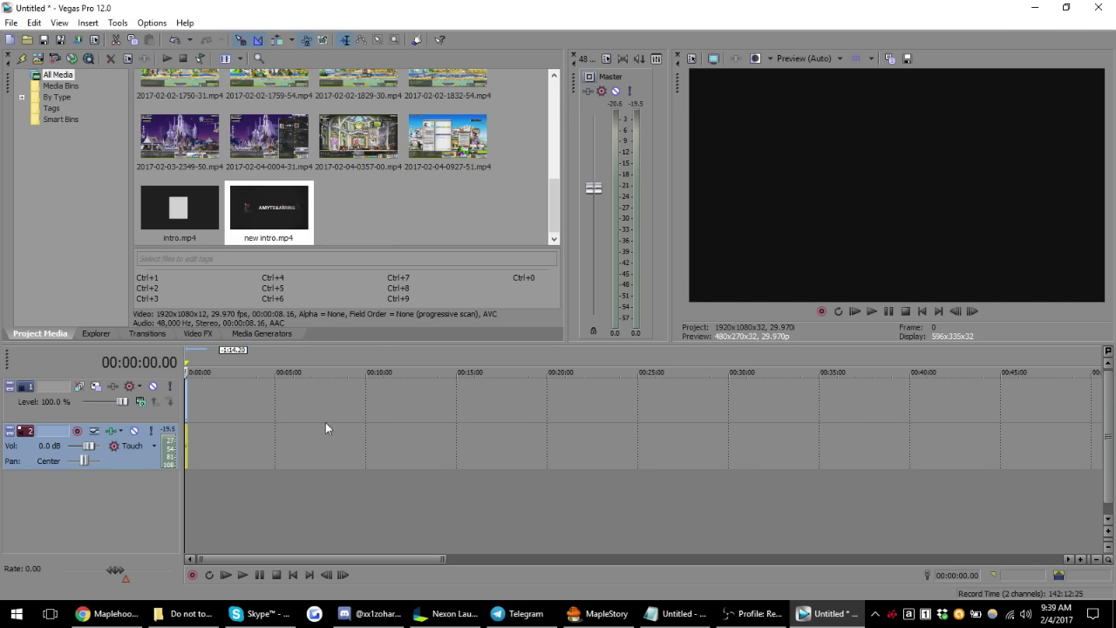
pyautogui.press('Delete')
pyautogui.scroll(3, 283, 435)
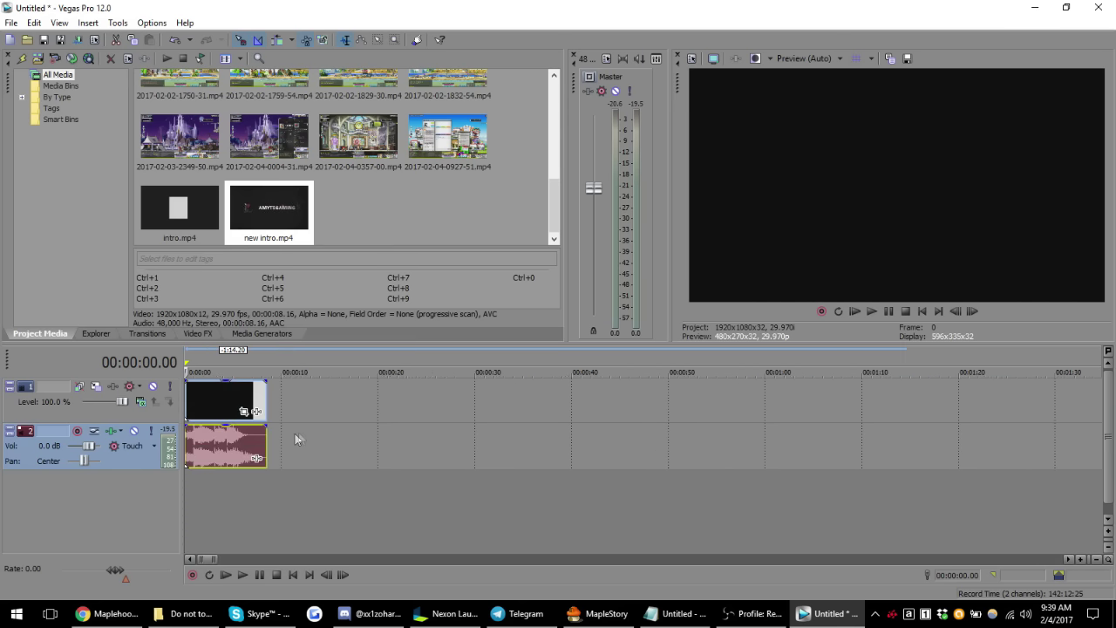
# - Save the project as 'ep 17'
pyautogui.hotkey('ctrl', 's')
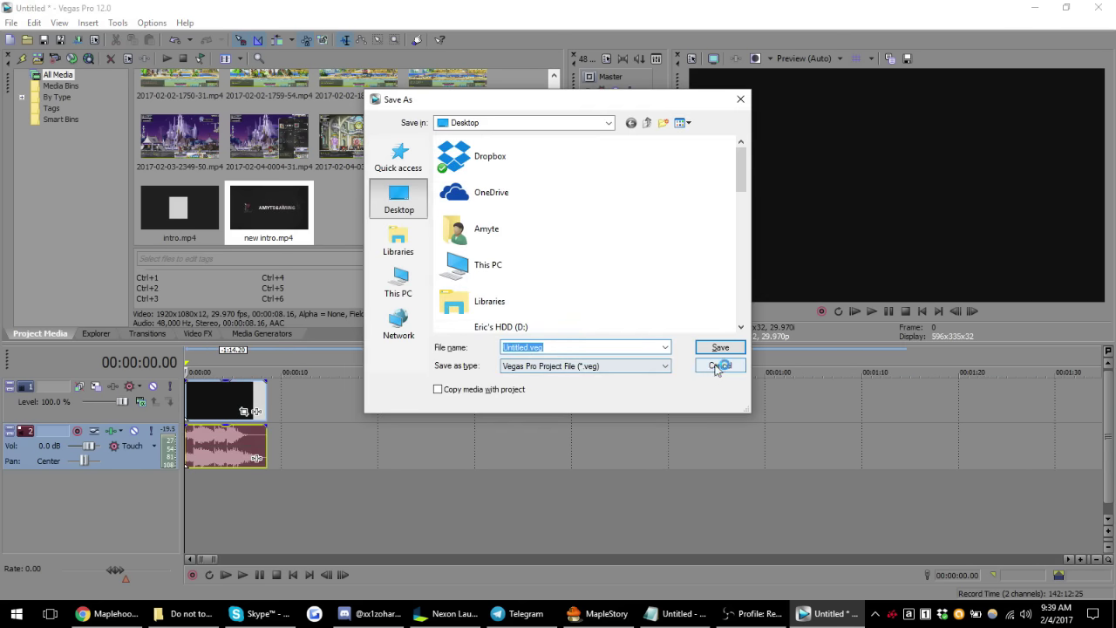
pyautogui.click(719, 366)
pyautogui.scroll(-3, 537, 459)
pyautogui.scroll(-3, 537, 460)
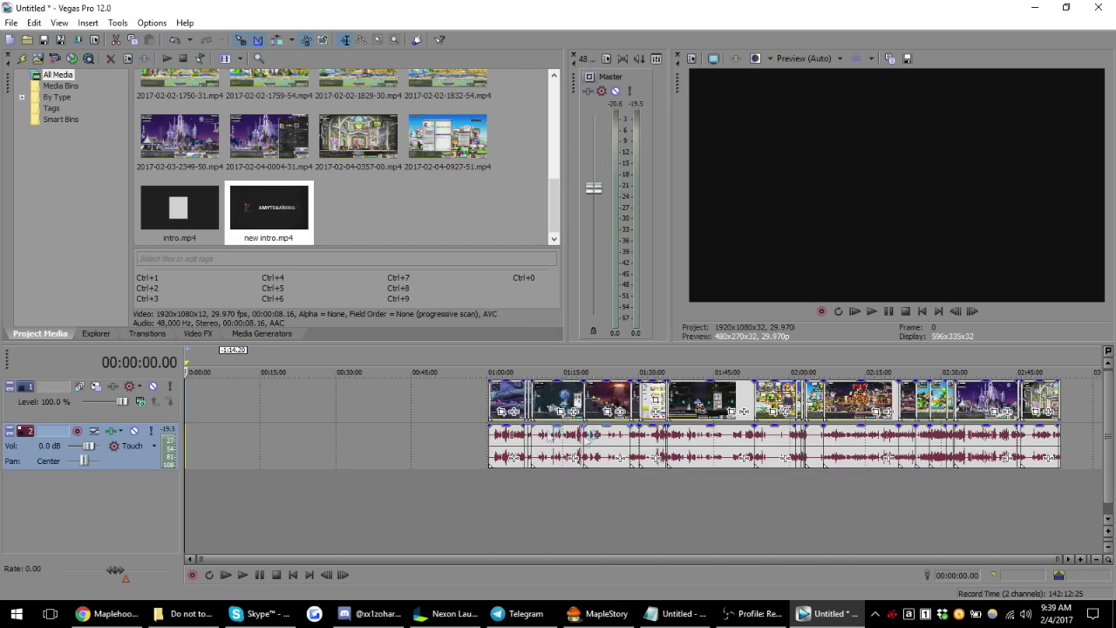
pyautogui.click(505, 443)
pyautogui.scroll(4, 506, 443)
pyautogui.click(631, 437)
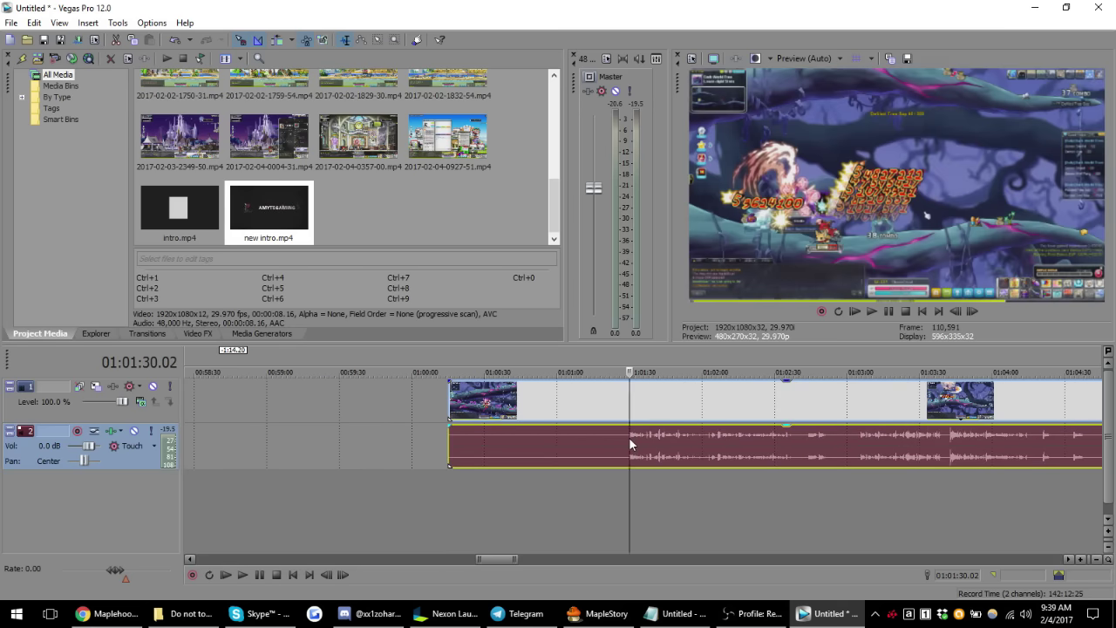
pyautogui.scroll(-3, 468, 450)
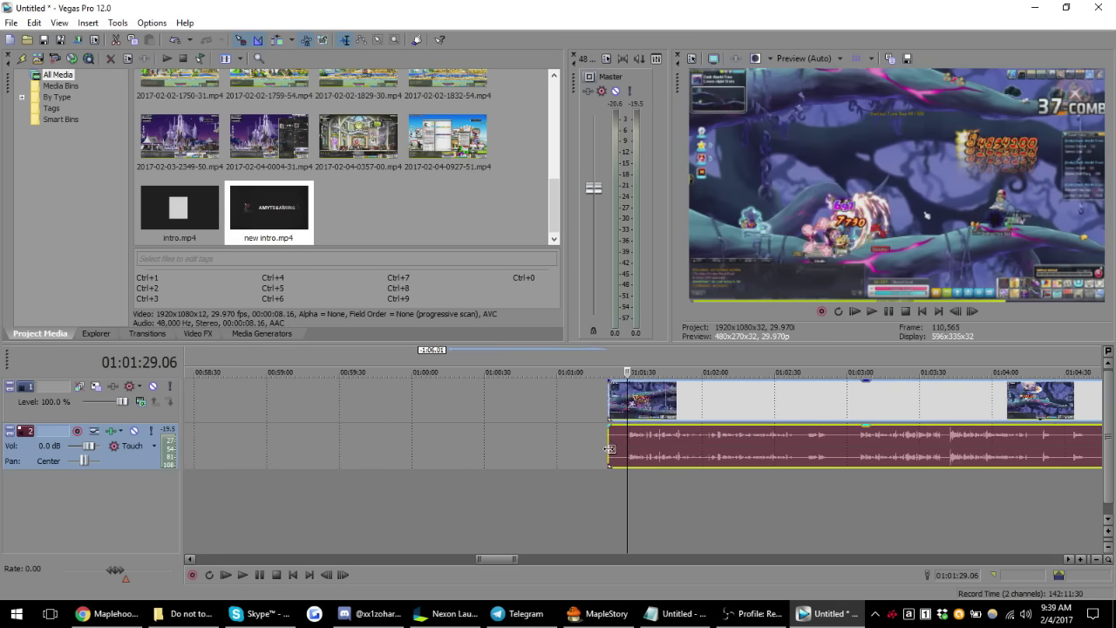
pyautogui.scroll(-5, 436, 453)
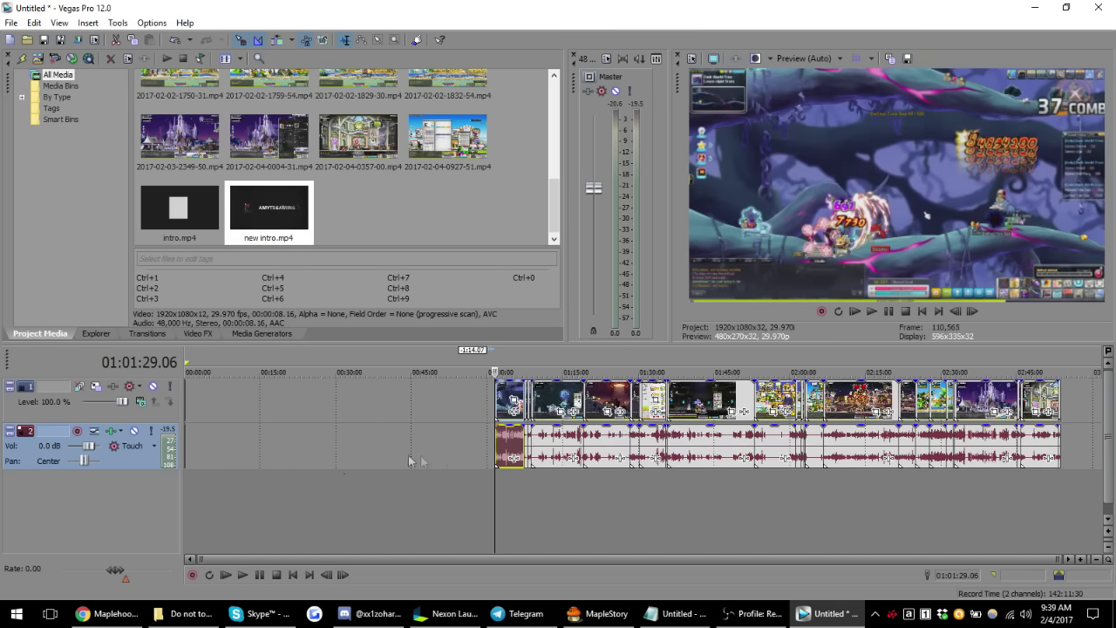
pyautogui.click(293, 575)
pyautogui.scroll(5, 360, 474)
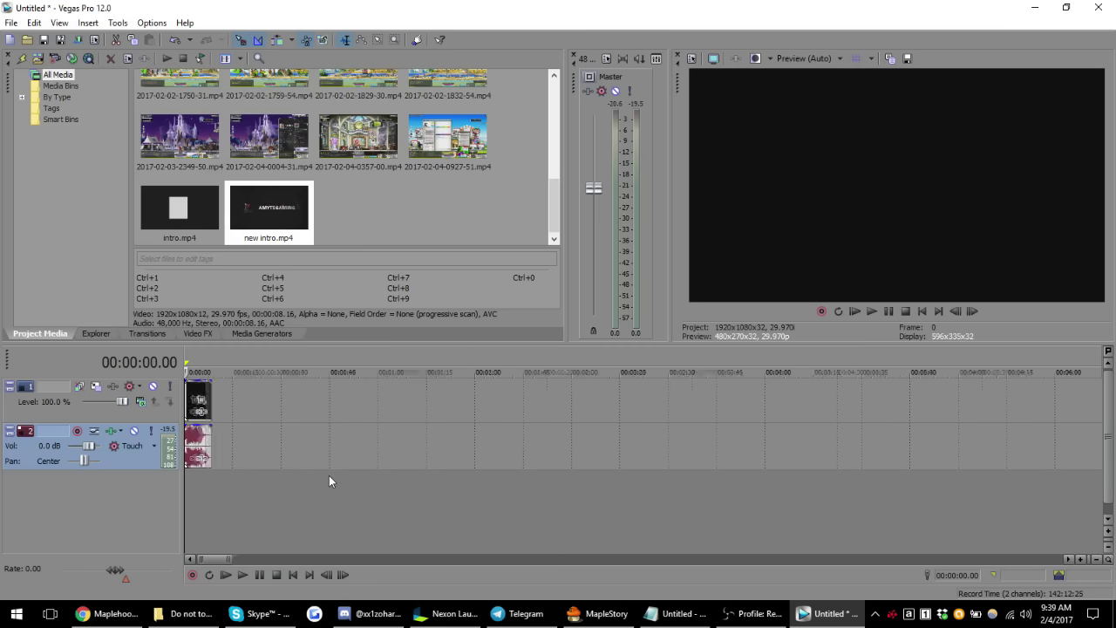
pyautogui.scroll(5, 328, 475)
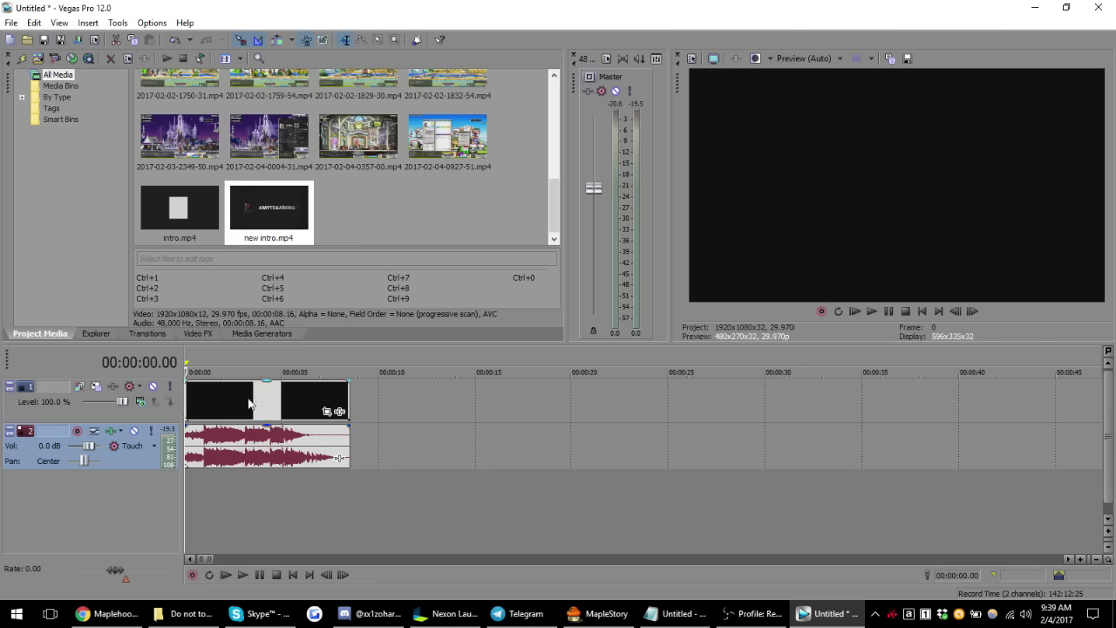
pyautogui.click(249, 403)
pyautogui.hotkey('ctrl', 's')
pyautogui.write('ep 17')
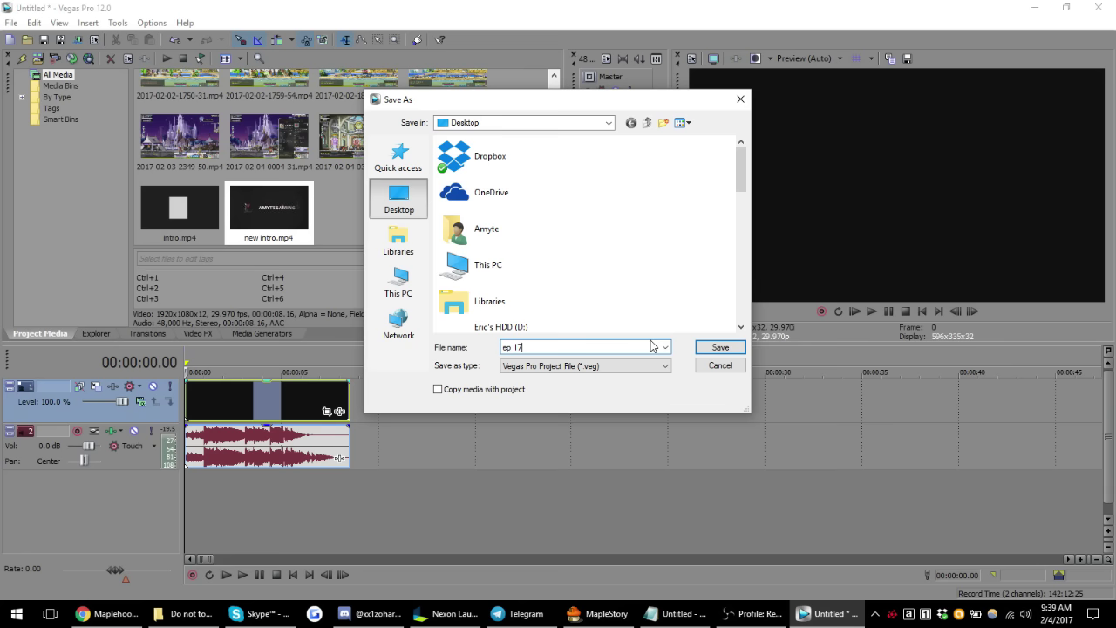
pyautogui.press('Return')
pyautogui.scroll(-5, 332, 497)
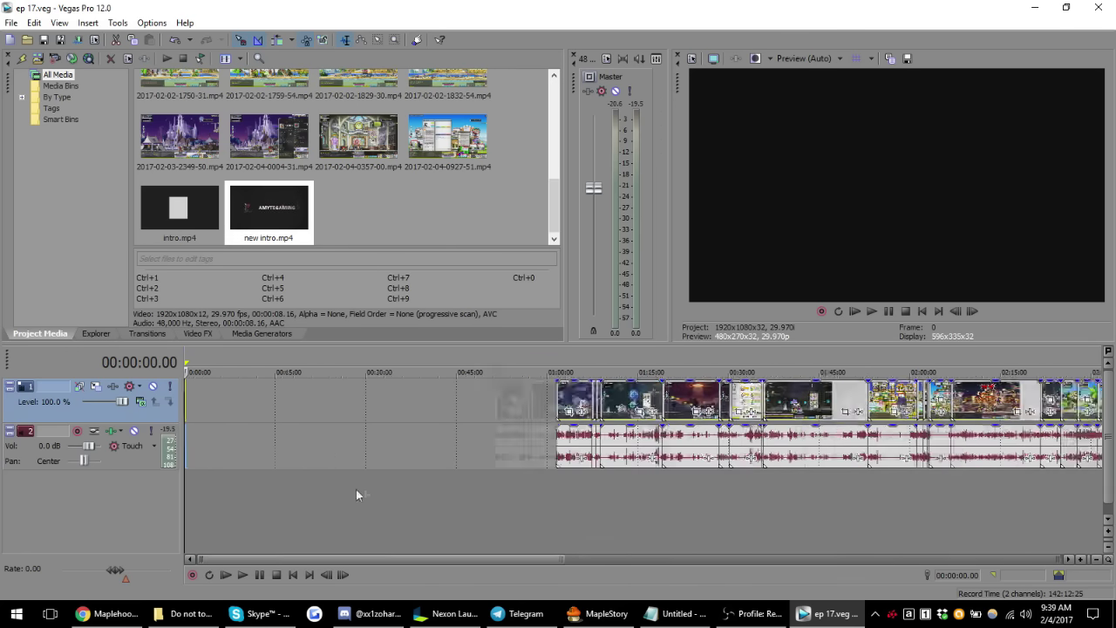
pyautogui.click(514, 433)
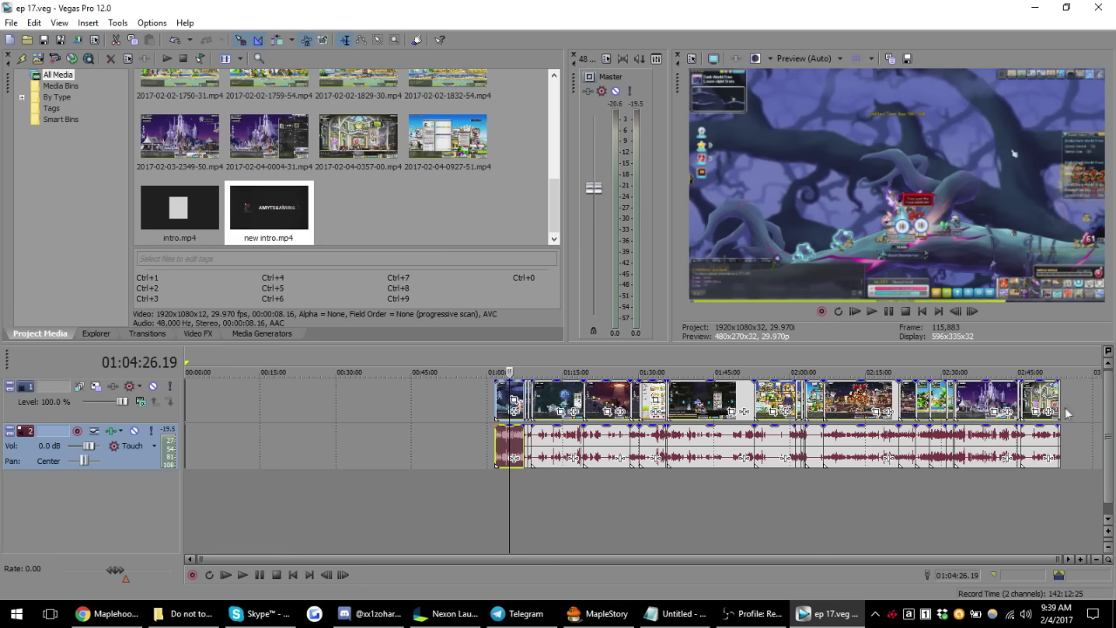
pyautogui.scroll(3, 572, 439)
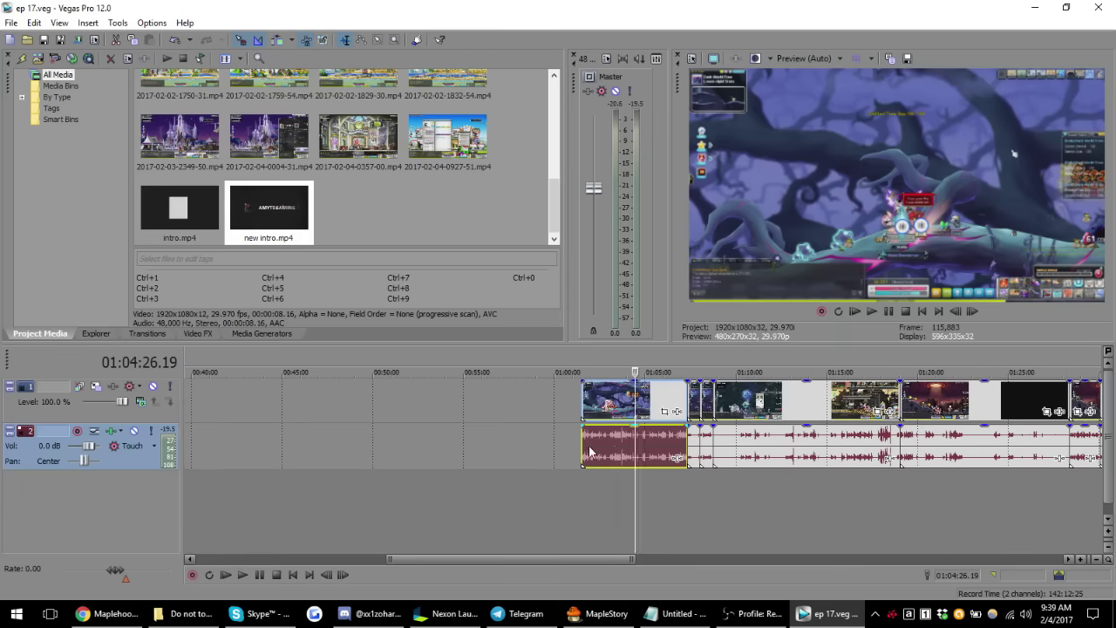
pyautogui.click(591, 451)
pyautogui.scroll(4, 593, 449)
pyautogui.scroll(2, 595, 448)
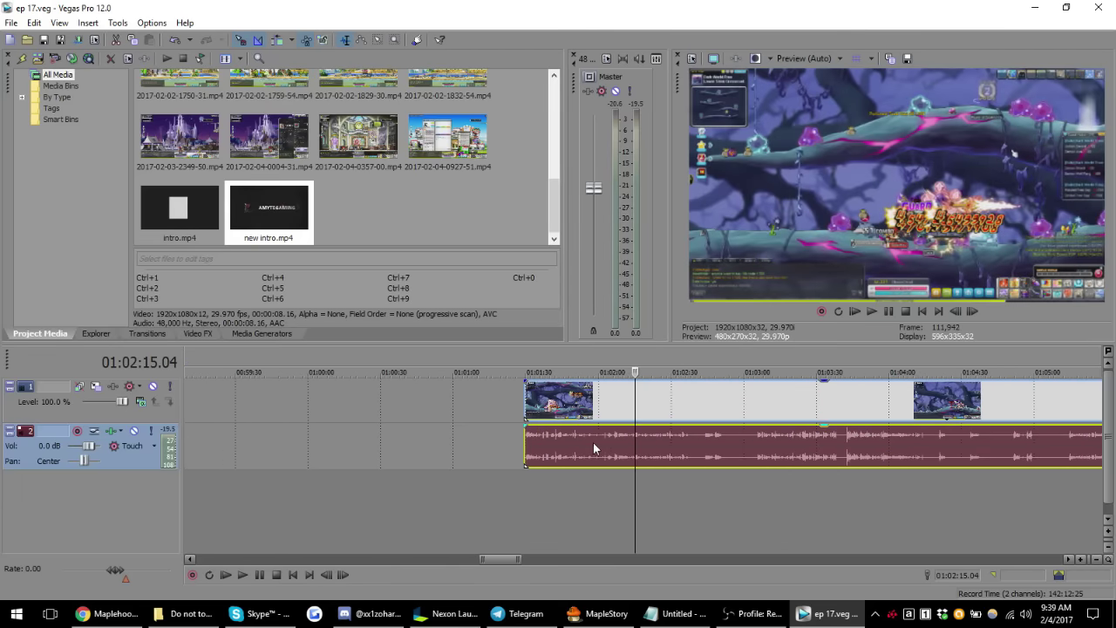
pyautogui.click(525, 446)
pyautogui.press('space')
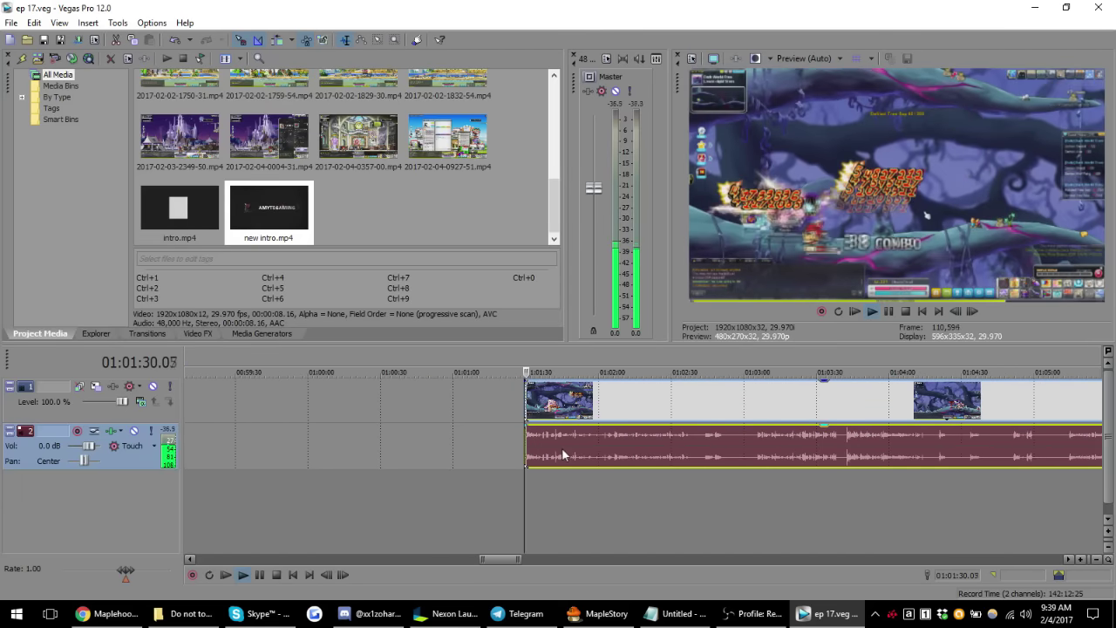
pyautogui.scroll(2, 562, 460)
pyautogui.scroll(2, 573, 454)
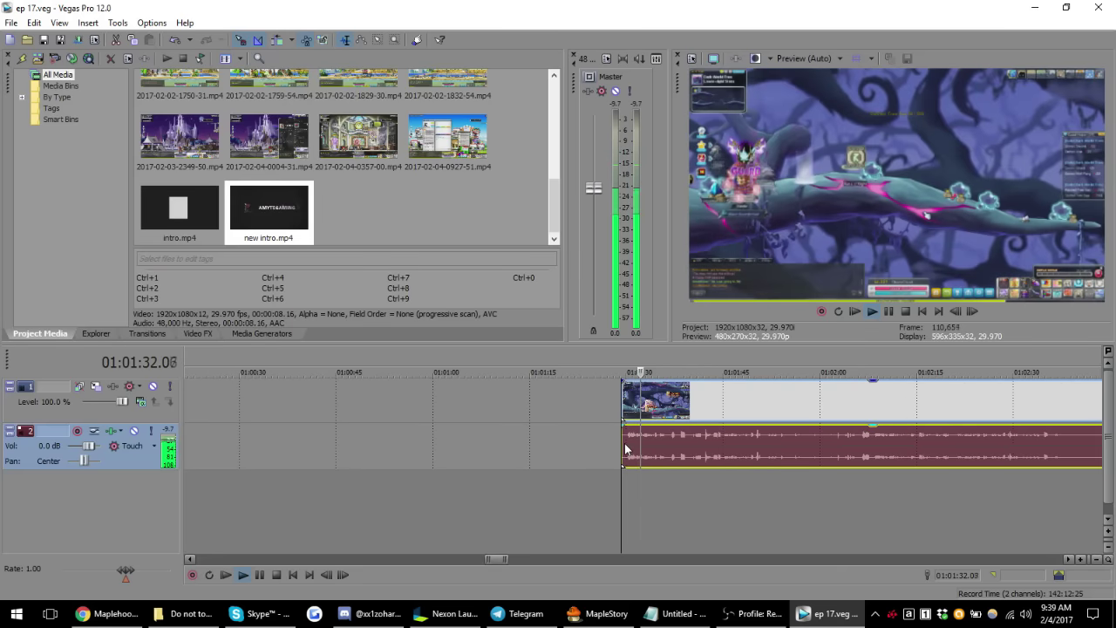
pyautogui.scroll(2, 593, 449)
pyautogui.moveTo(551, 449); pyautogui.dragTo(569, 449)
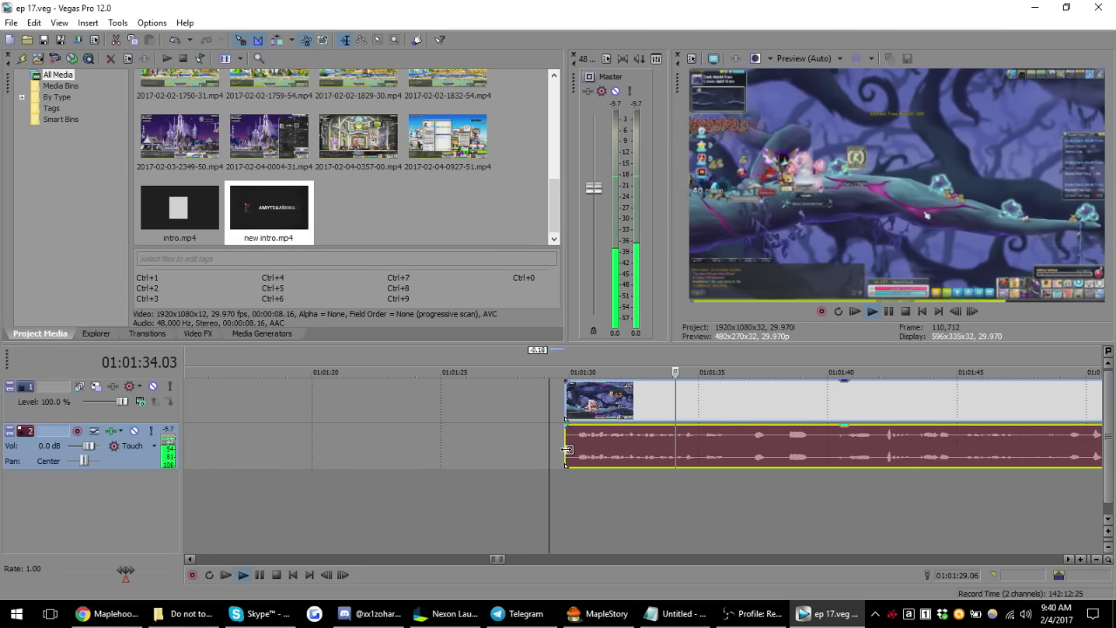
pyautogui.press('space')
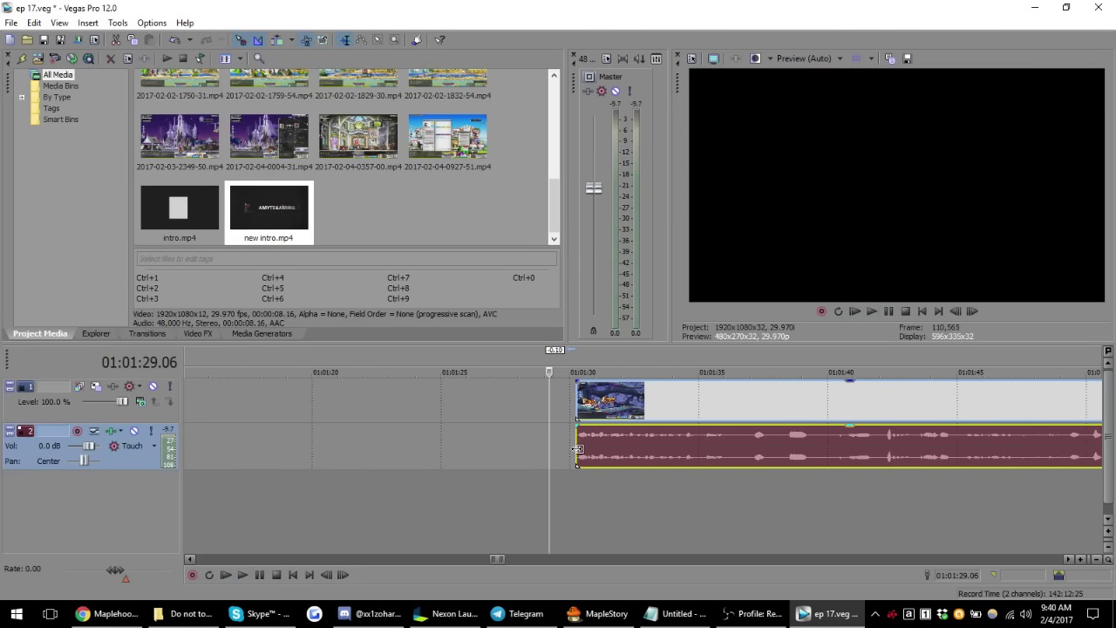
pyautogui.moveTo(570, 449); pyautogui.dragTo(569, 449)
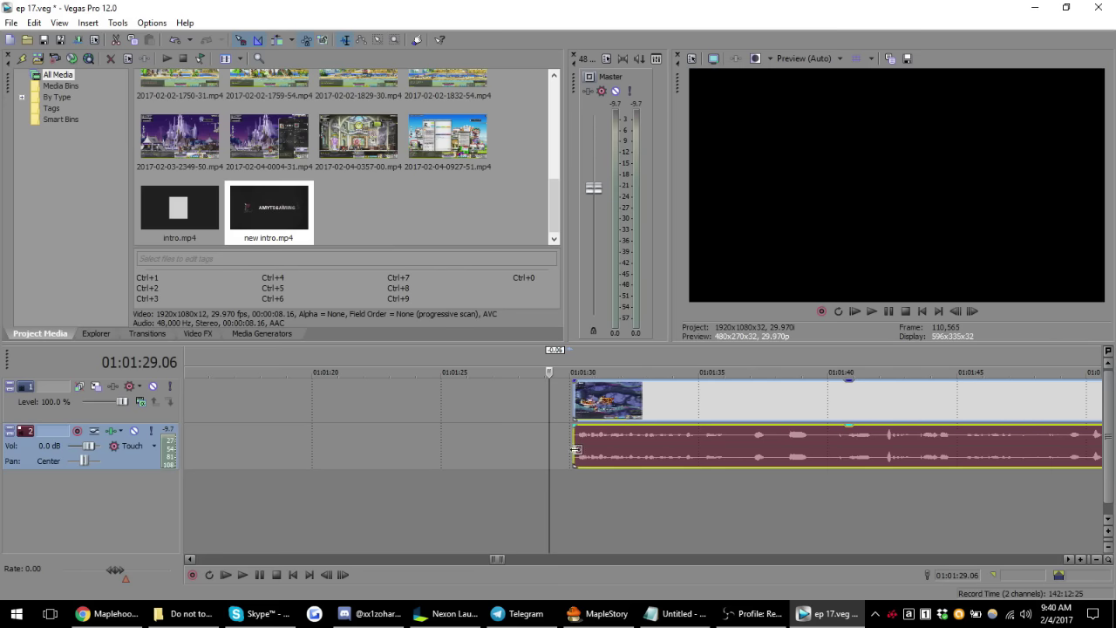
pyautogui.moveTo(568, 449)
pyautogui.mouseDown()
pyautogui.moveTo(550, 449)
pyautogui.moveTo(578, 449)
pyautogui.mouseUp()
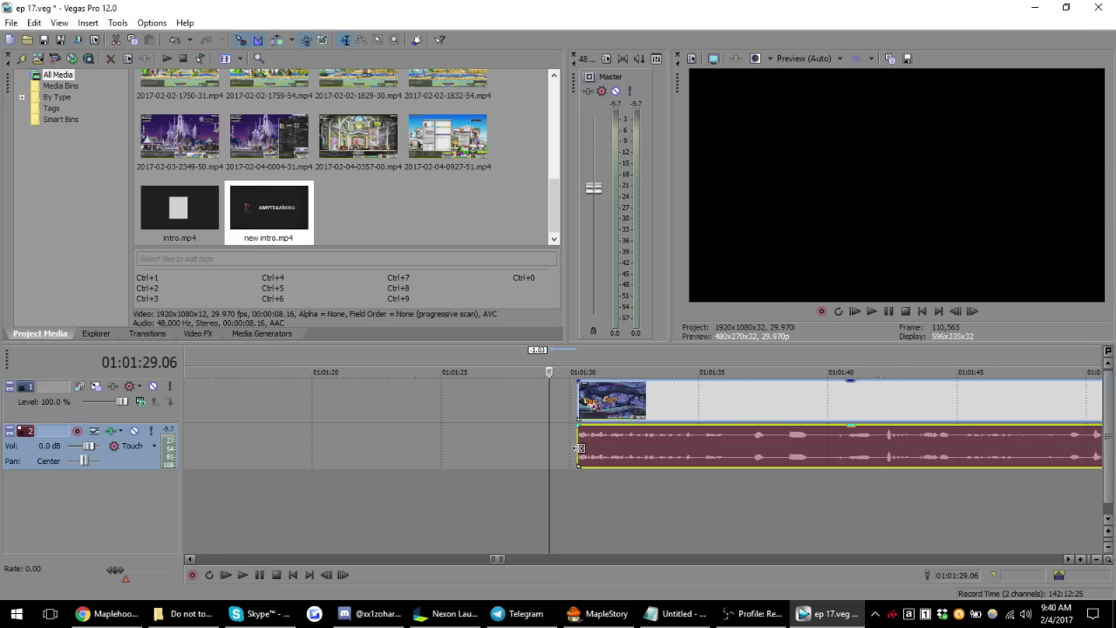
pyautogui.scroll(-1, 683, 445)
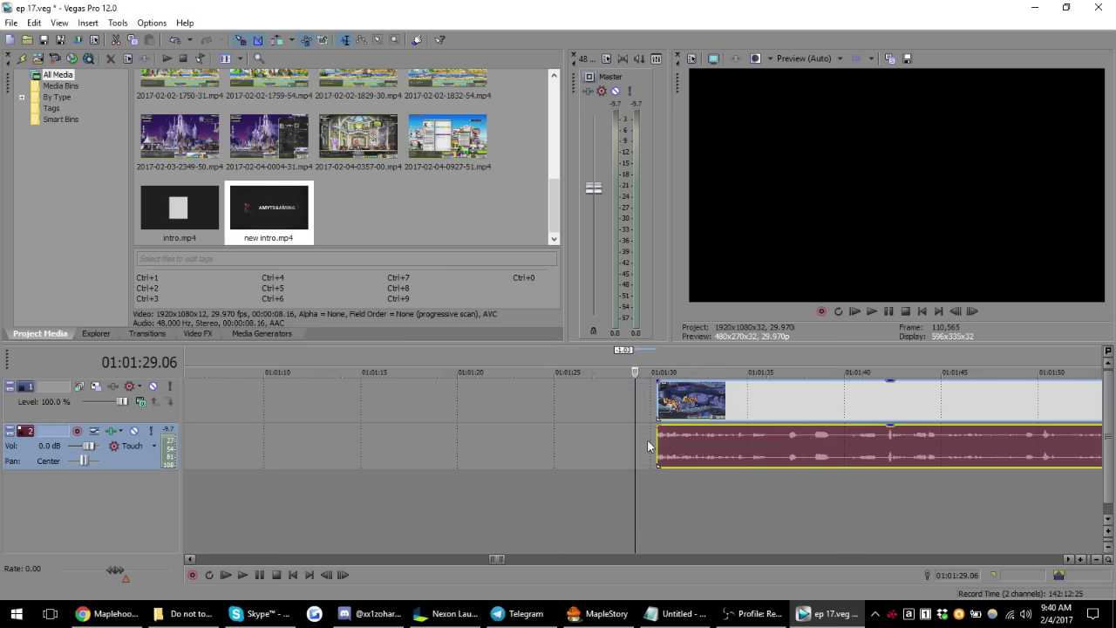
pyautogui.click(663, 449)
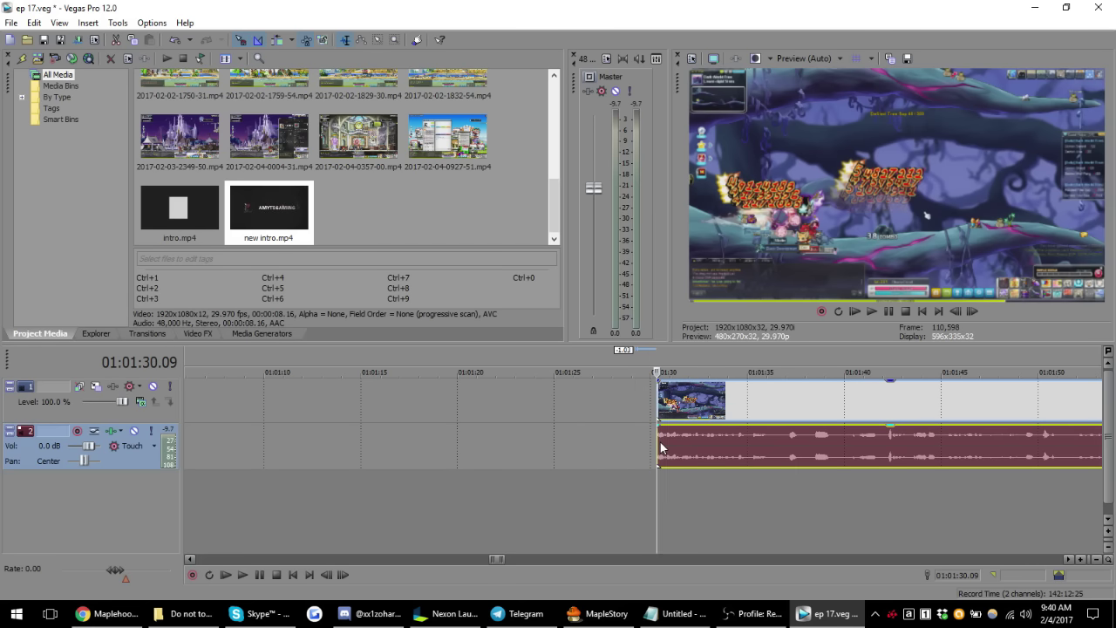
pyautogui.press('space')
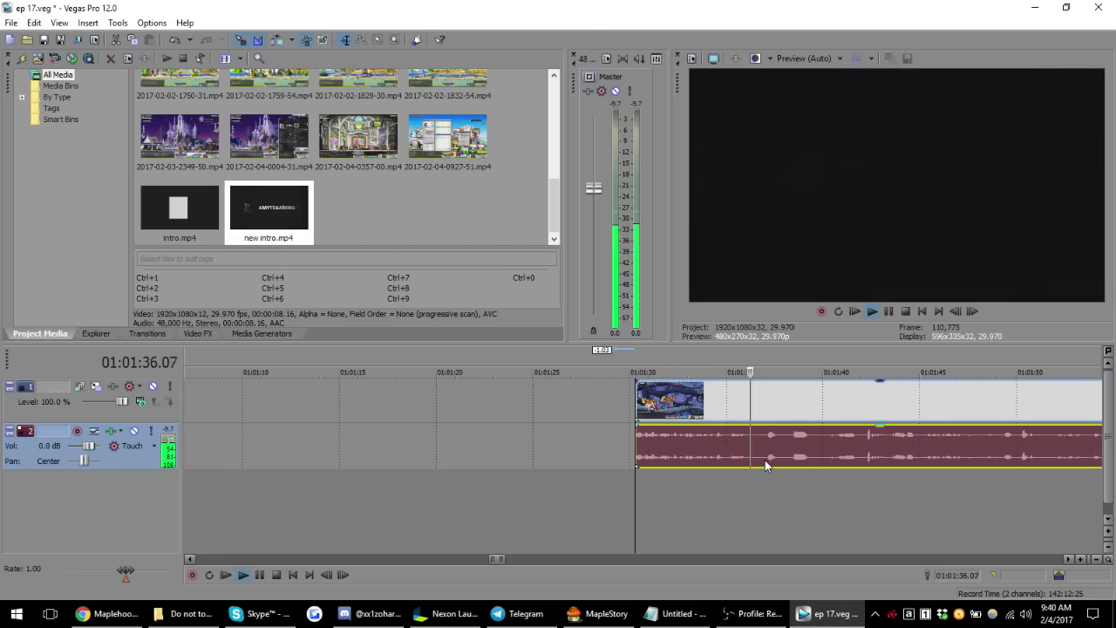
pyautogui.scroll(-3, 765, 461)
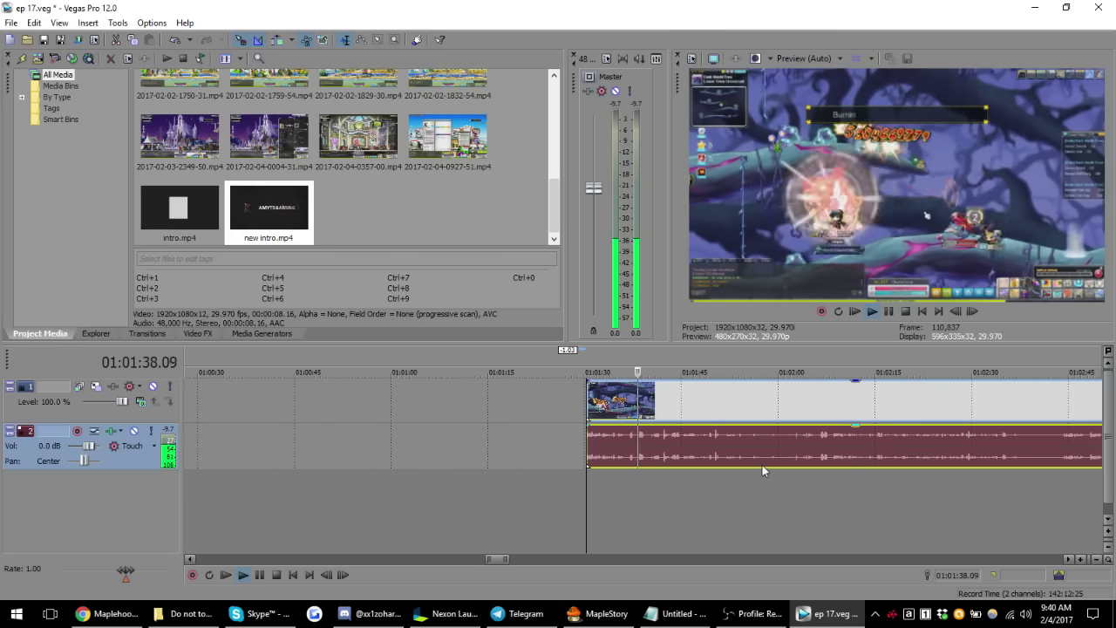
pyautogui.scroll(-1, 739, 463)
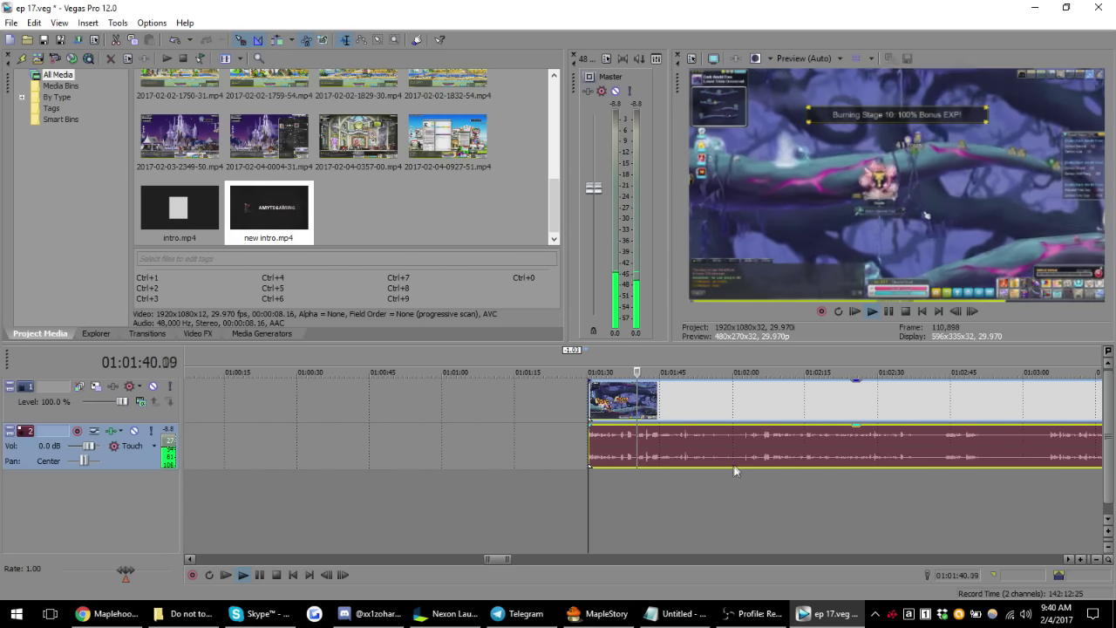
pyautogui.scroll(1, 704, 461)
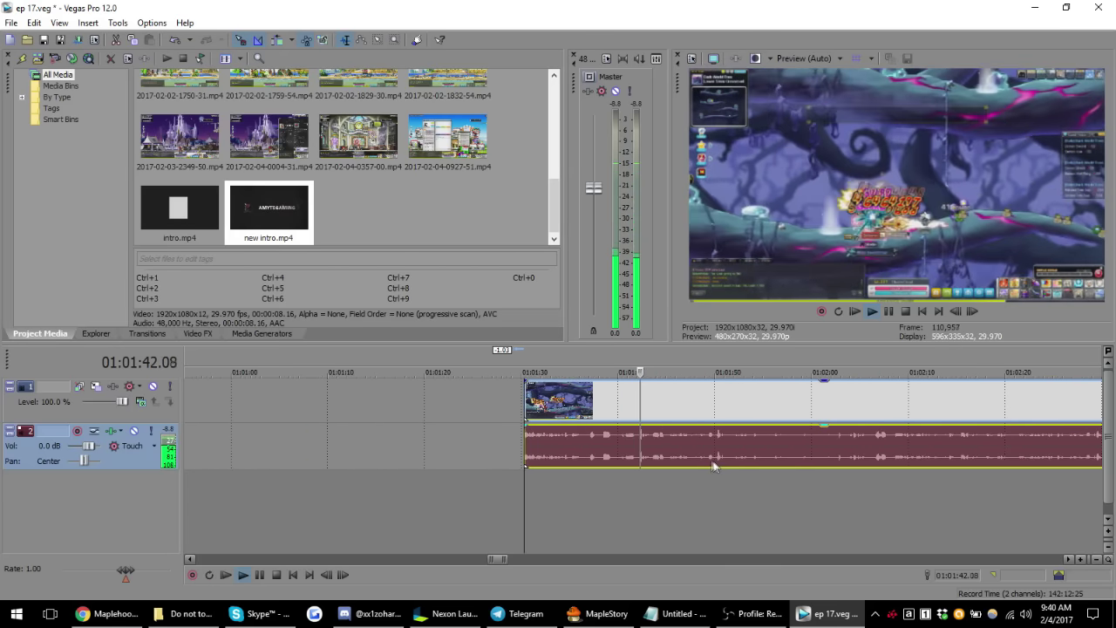
pyautogui.press('space')
pyautogui.scroll(-3, 730, 449)
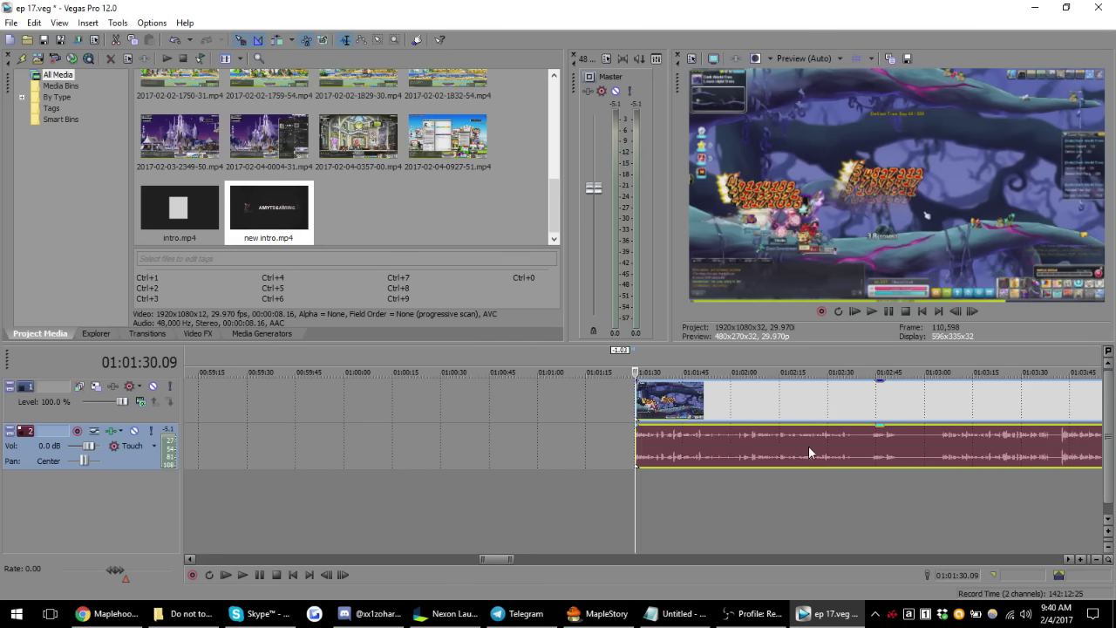
# - Normalize the first three gameplay audio events through their Properties
pyautogui.click(808, 445)
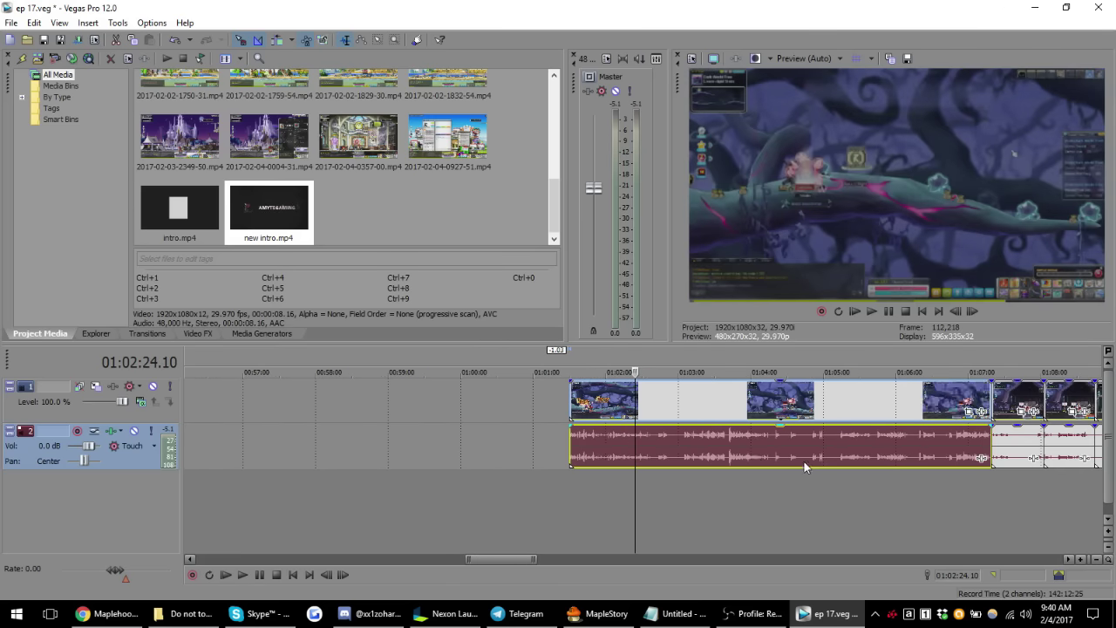
pyautogui.scroll(-2, 781, 443)
pyautogui.rightClick(770, 448)
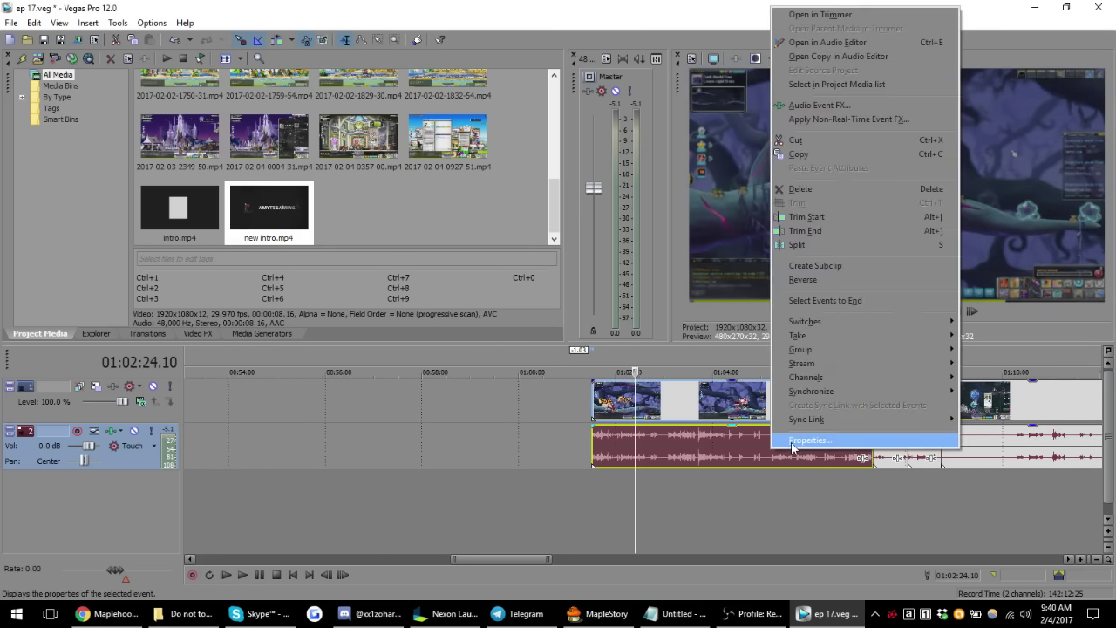
pyautogui.click(811, 440)
pyautogui.click(452, 199)
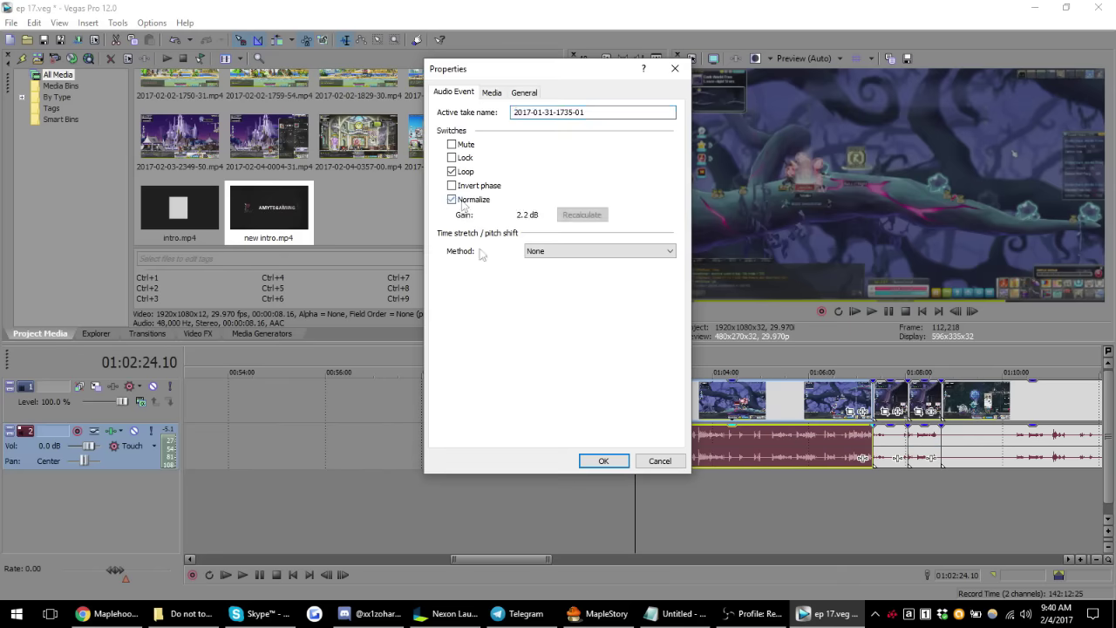
pyautogui.click(603, 461)
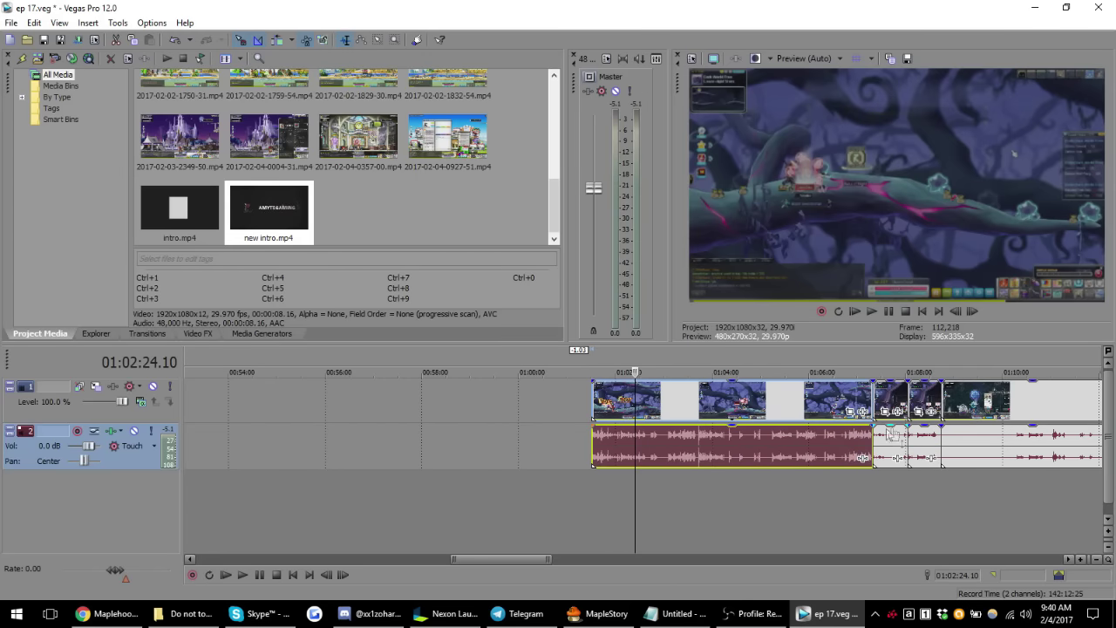
pyautogui.click(891, 436)
pyautogui.scroll(-2, 891, 436)
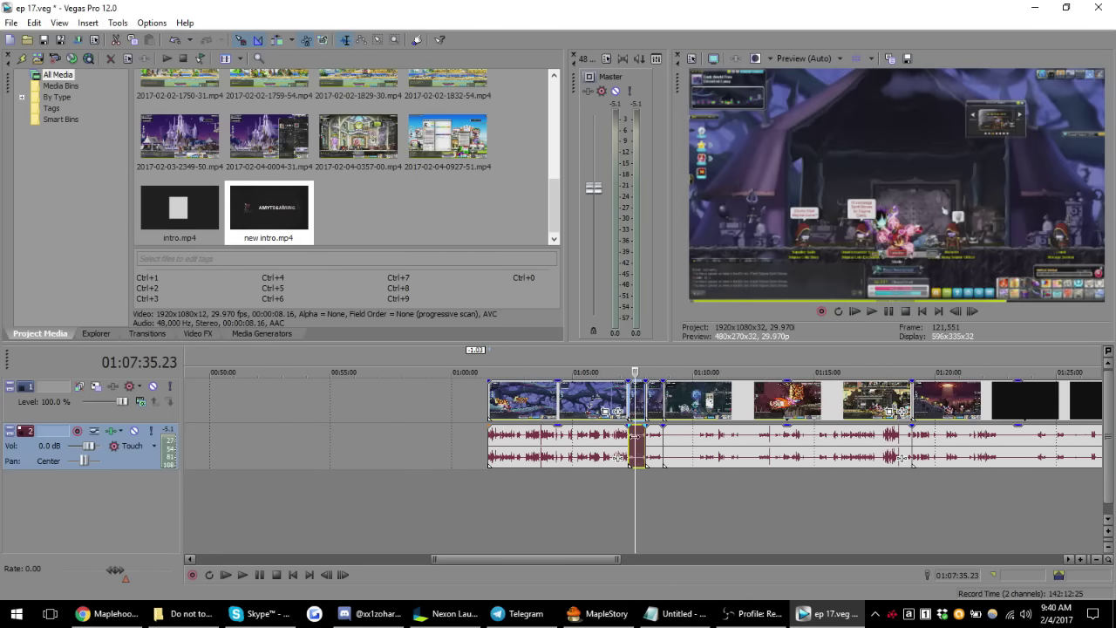
pyautogui.rightClick(641, 449)
pyautogui.click(689, 592)
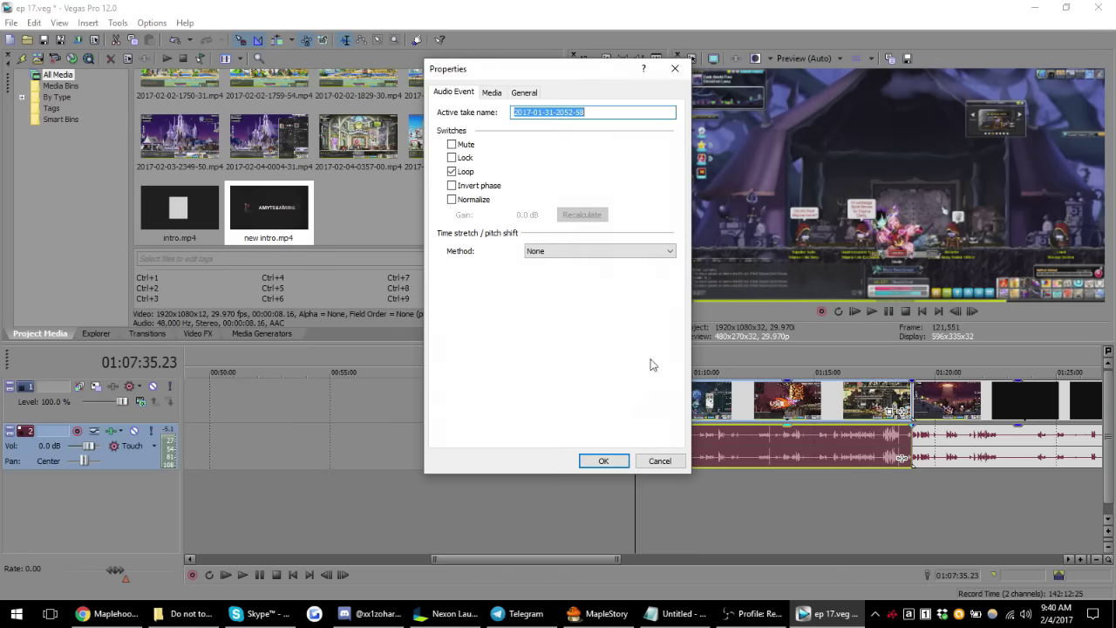
pyautogui.click(451, 199)
pyautogui.click(603, 460)
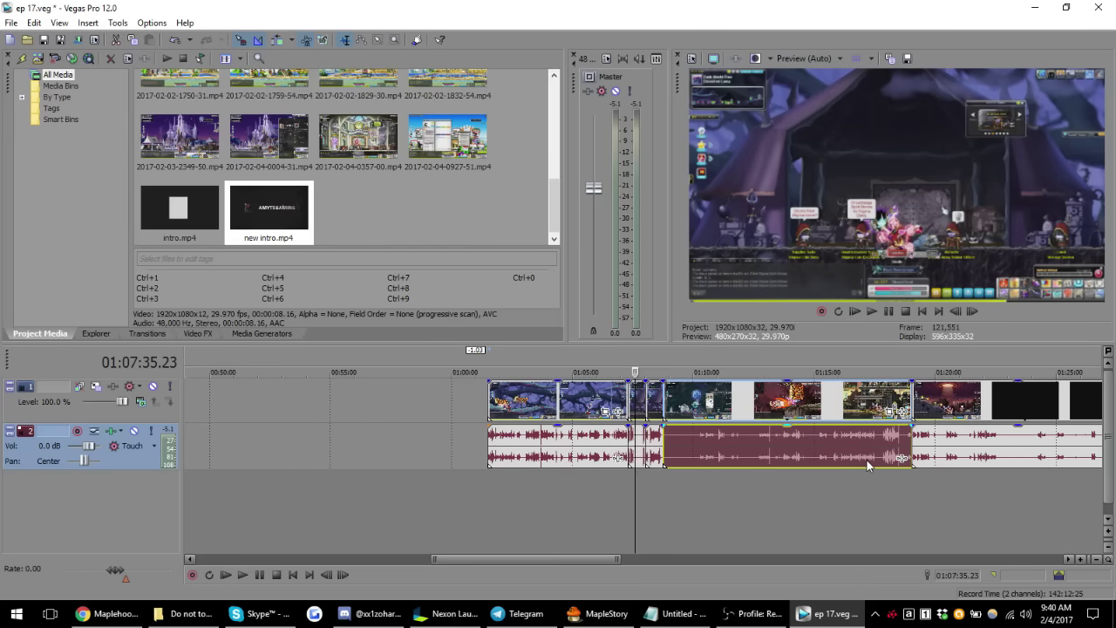
pyautogui.click(889, 458)
pyautogui.rightClick(890, 458)
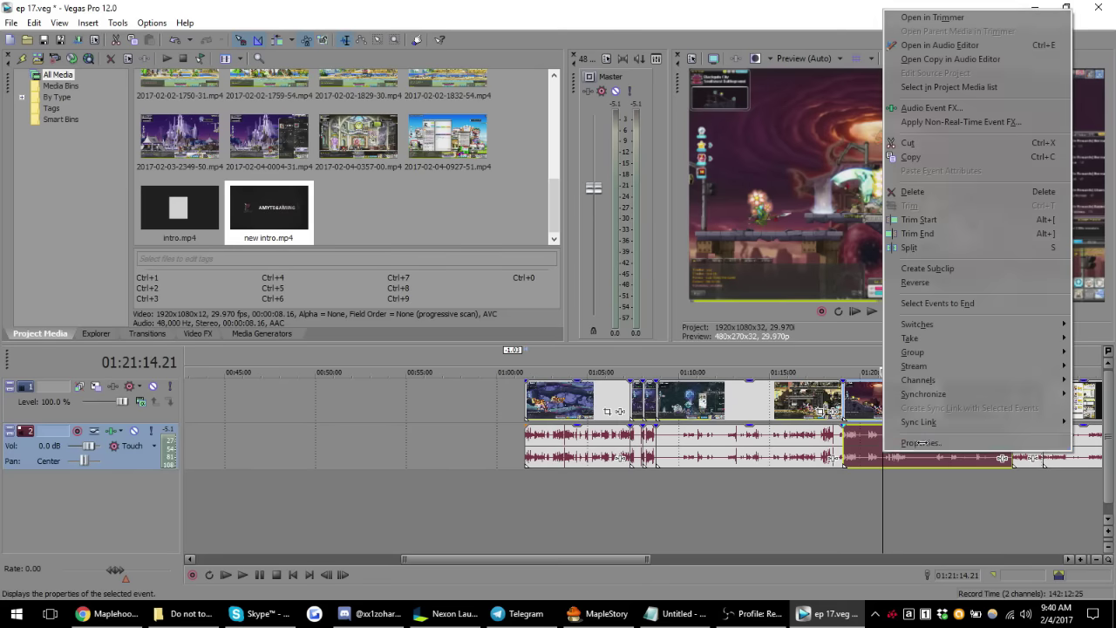
pyautogui.click(921, 442)
pyautogui.click(452, 199)
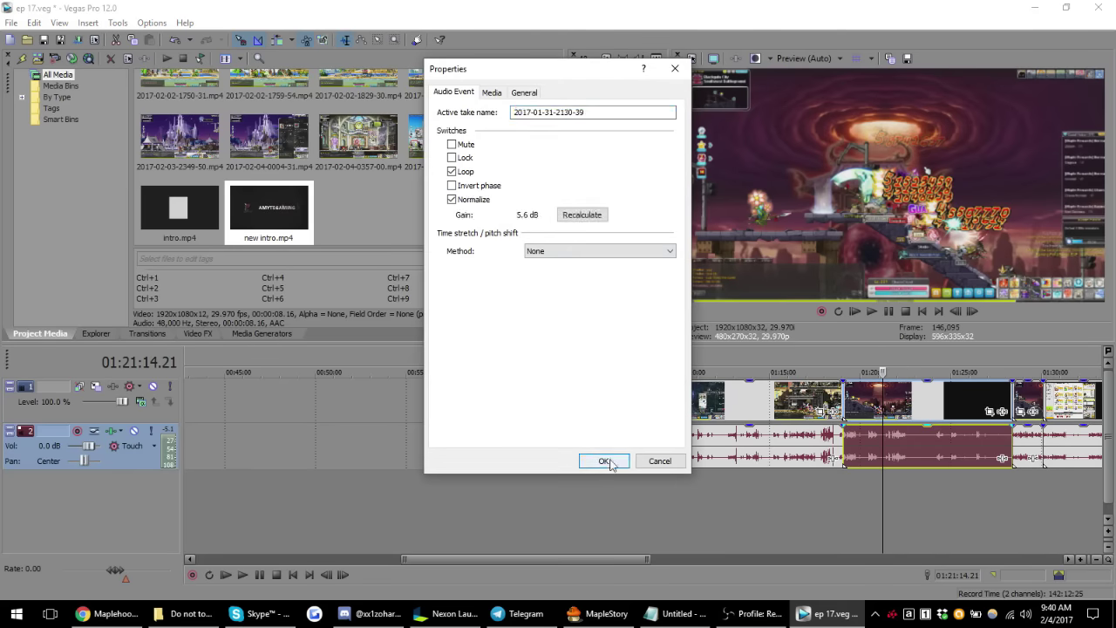
pyautogui.click(605, 461)
# - Normalize the fourth through sixth audio events the same way
pyautogui.click(884, 458)
pyautogui.scroll(3, 884, 458)
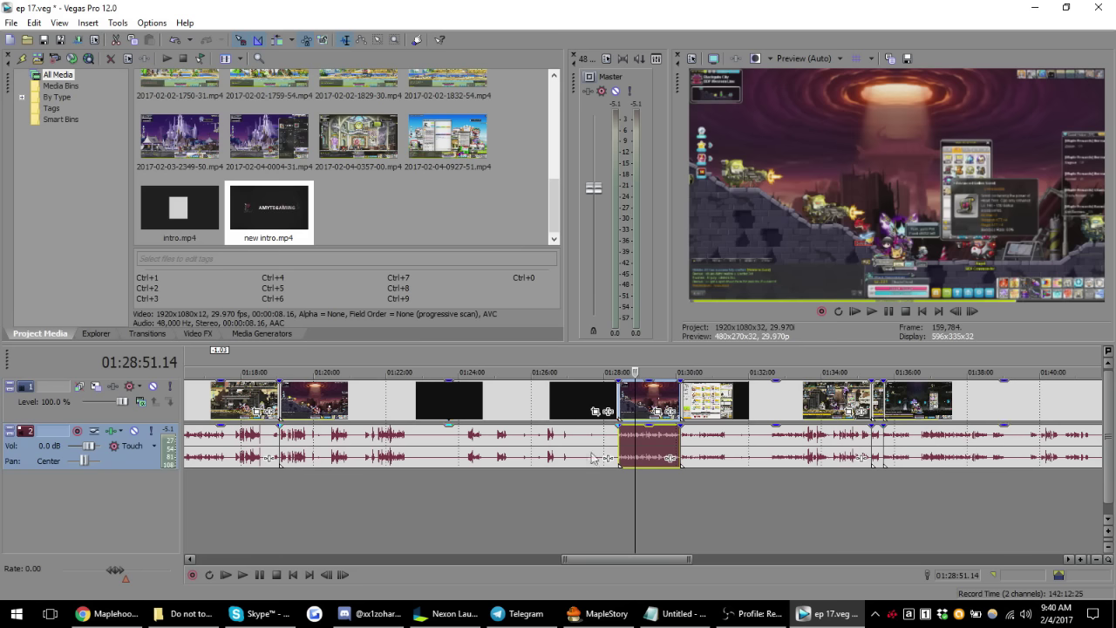
pyautogui.rightClick(627, 447)
pyautogui.click(663, 591)
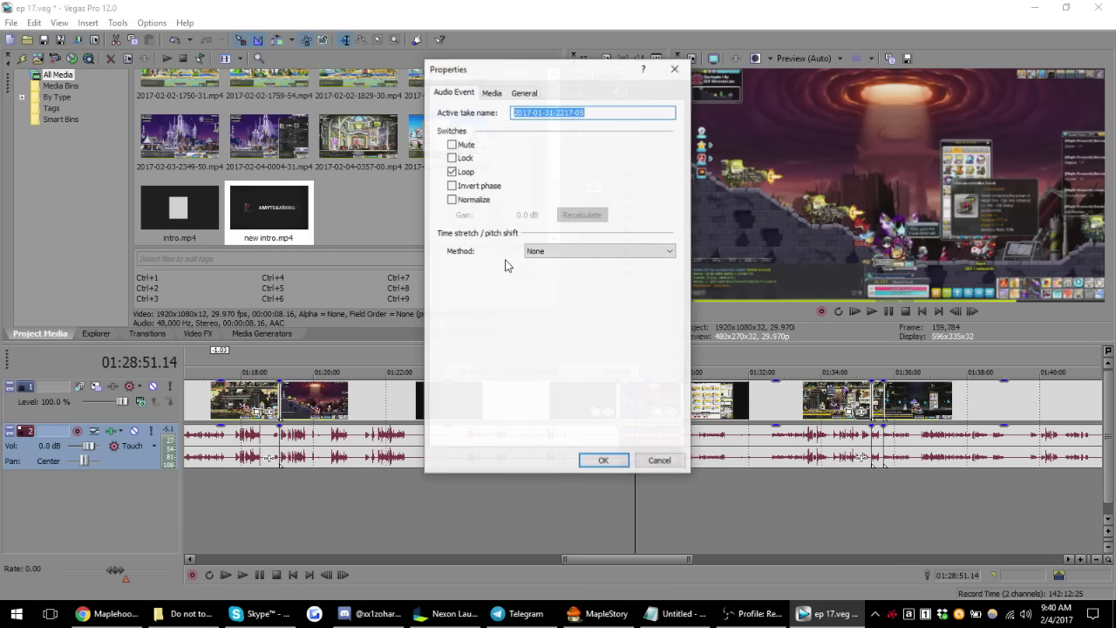
pyautogui.click(452, 199)
pyautogui.click(603, 460)
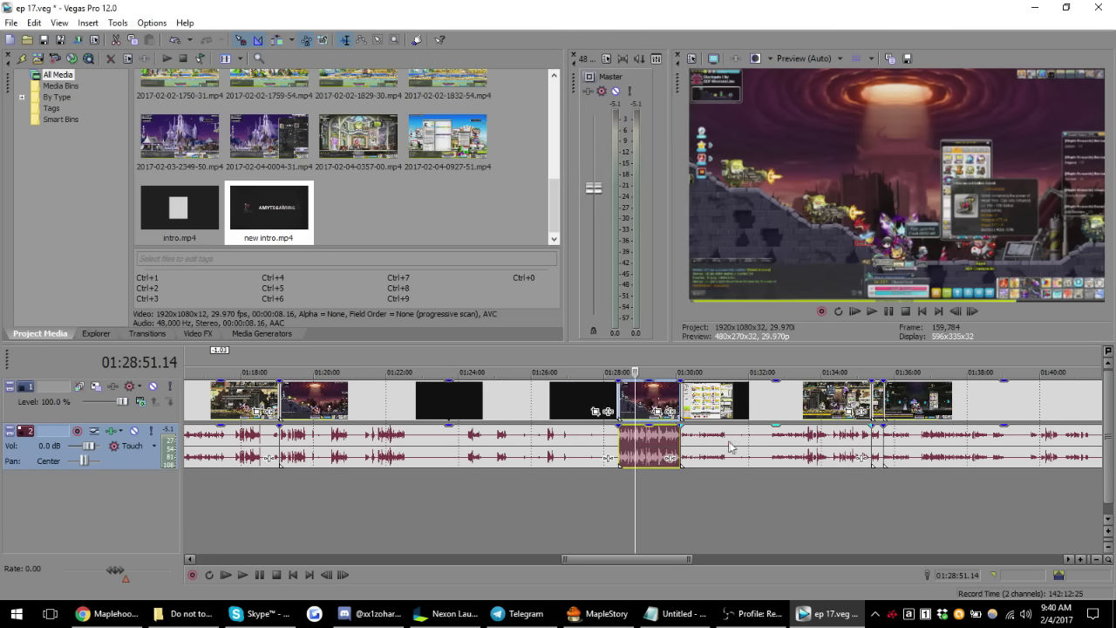
pyautogui.rightClick(732, 446)
pyautogui.click(768, 592)
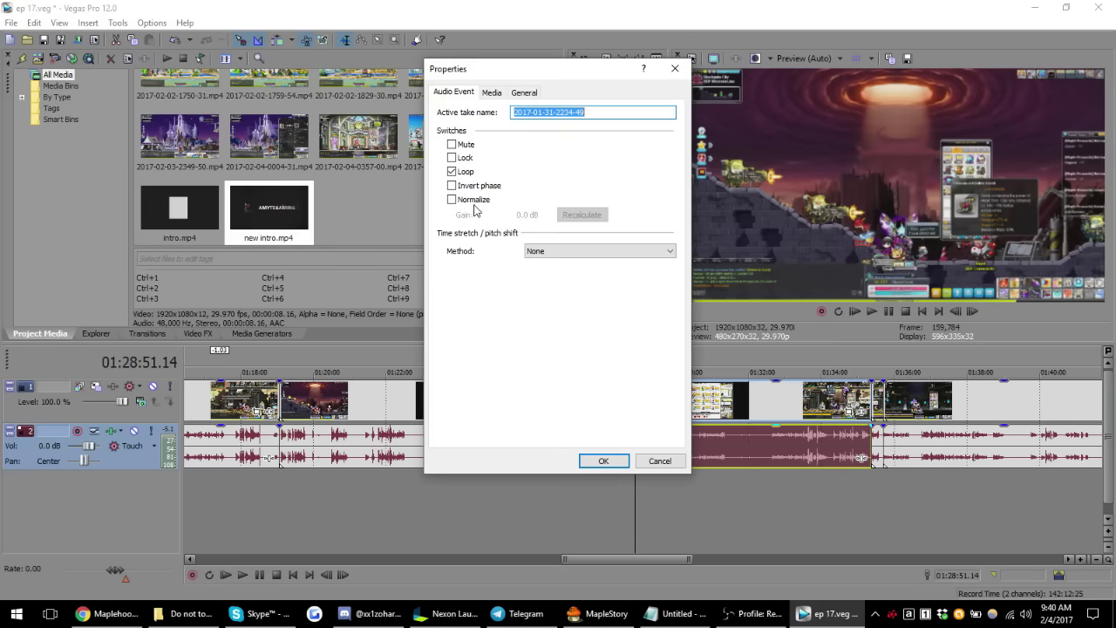
pyautogui.click(451, 199)
pyautogui.click(603, 460)
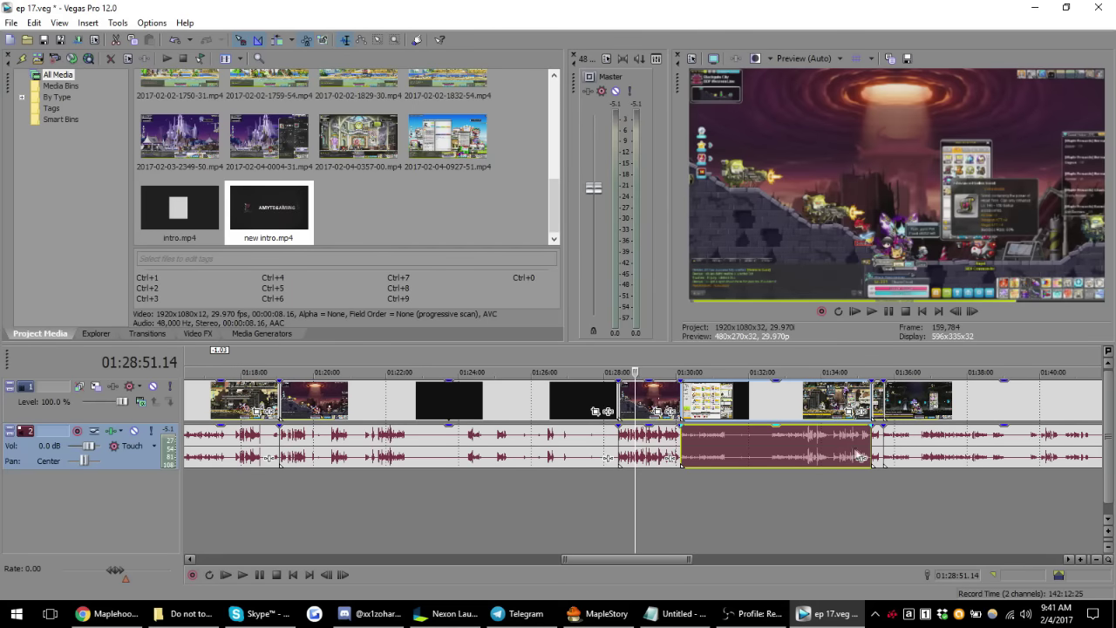
pyautogui.rightClick(879, 451)
pyautogui.click(907, 443)
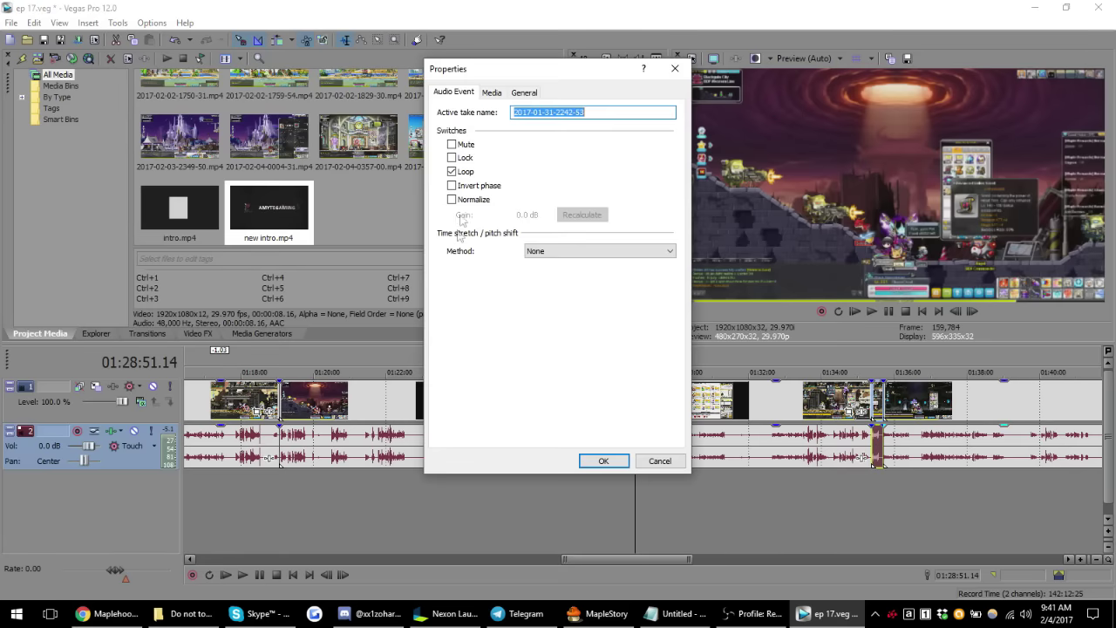
pyautogui.click(452, 199)
pyautogui.click(603, 460)
pyautogui.scroll(-3, 851, 476)
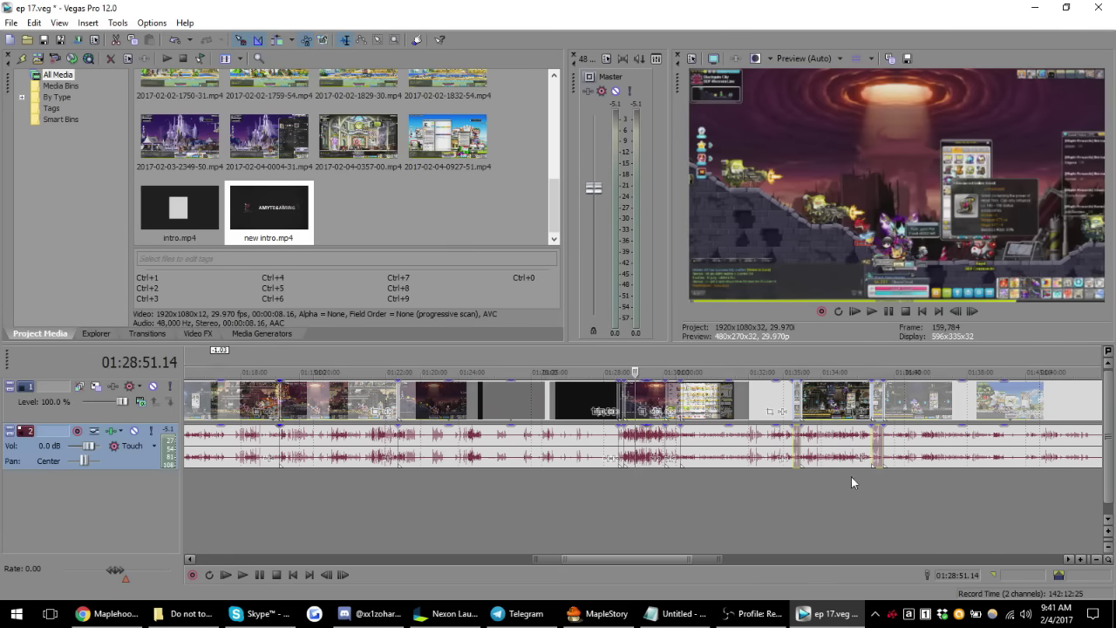
# - Normalize the seventh through ninth audio events
pyautogui.rightClick(804, 453)
pyautogui.click(837, 445)
pyautogui.click(452, 198)
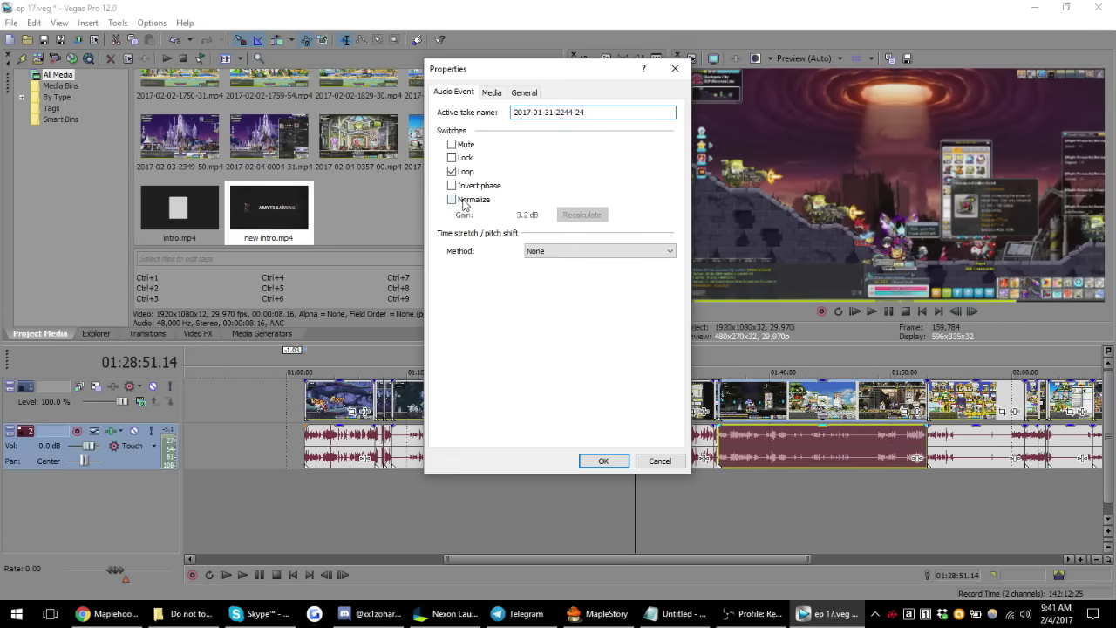
pyautogui.click(604, 460)
pyautogui.scroll(-3, 955, 450)
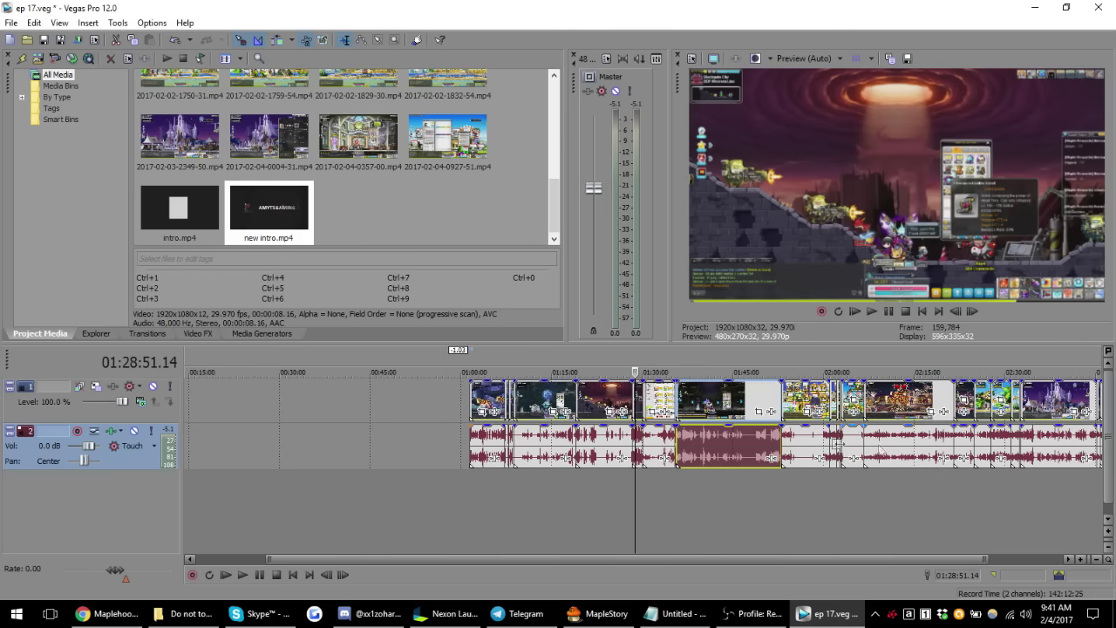
pyautogui.click(789, 449)
pyautogui.rightClick(789, 449)
pyautogui.click(824, 440)
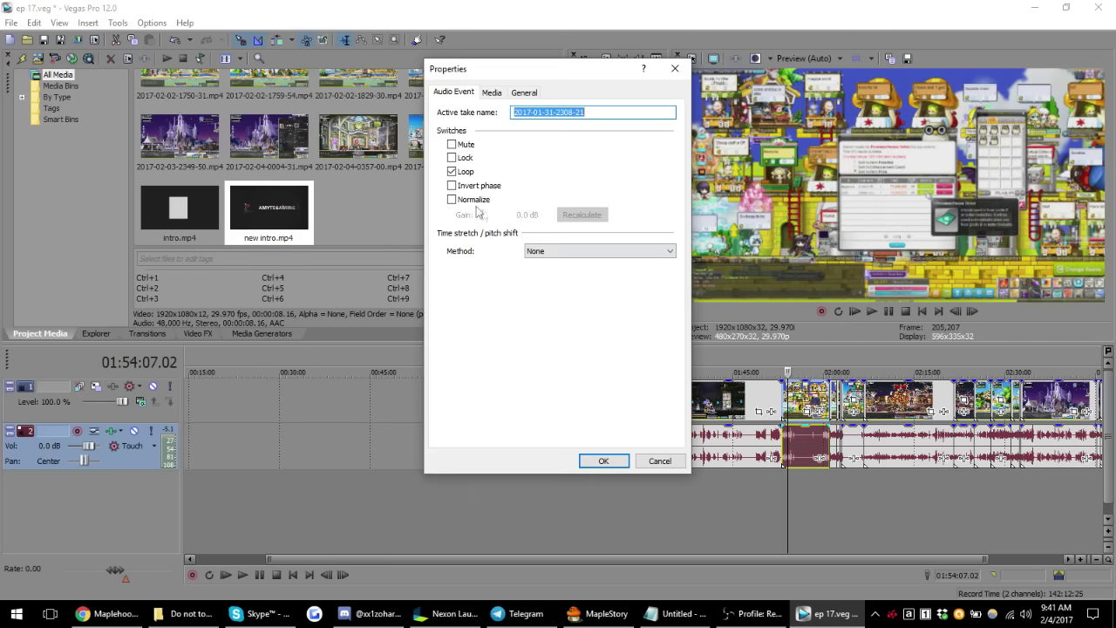
pyautogui.click(452, 198)
pyautogui.click(604, 461)
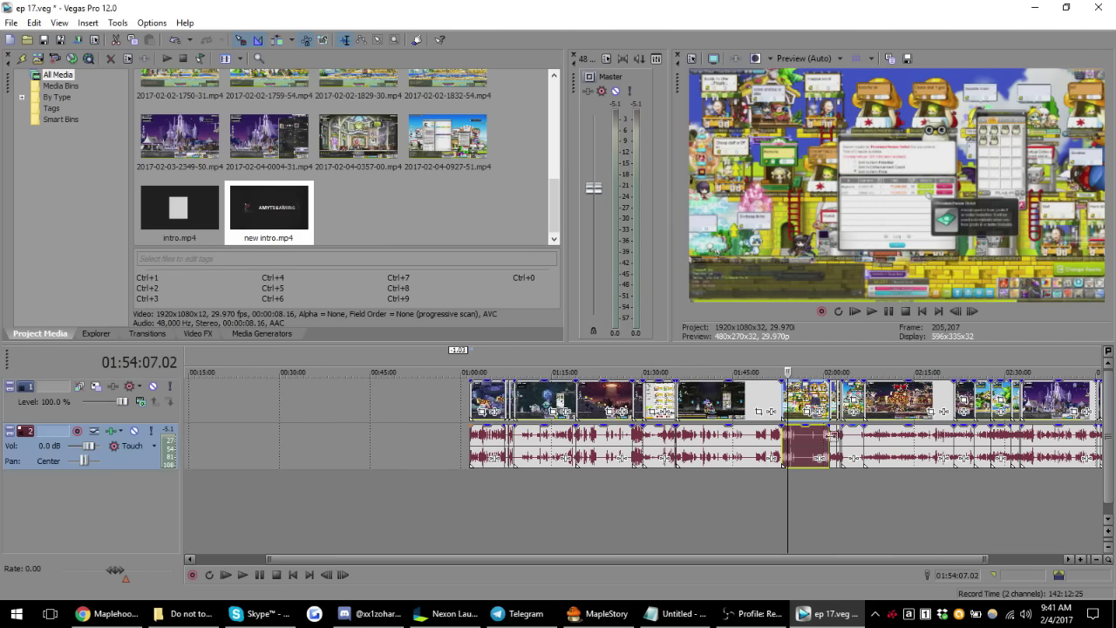
pyautogui.scroll(-3, 828, 436)
pyautogui.click(663, 445)
pyautogui.rightClick(662, 445)
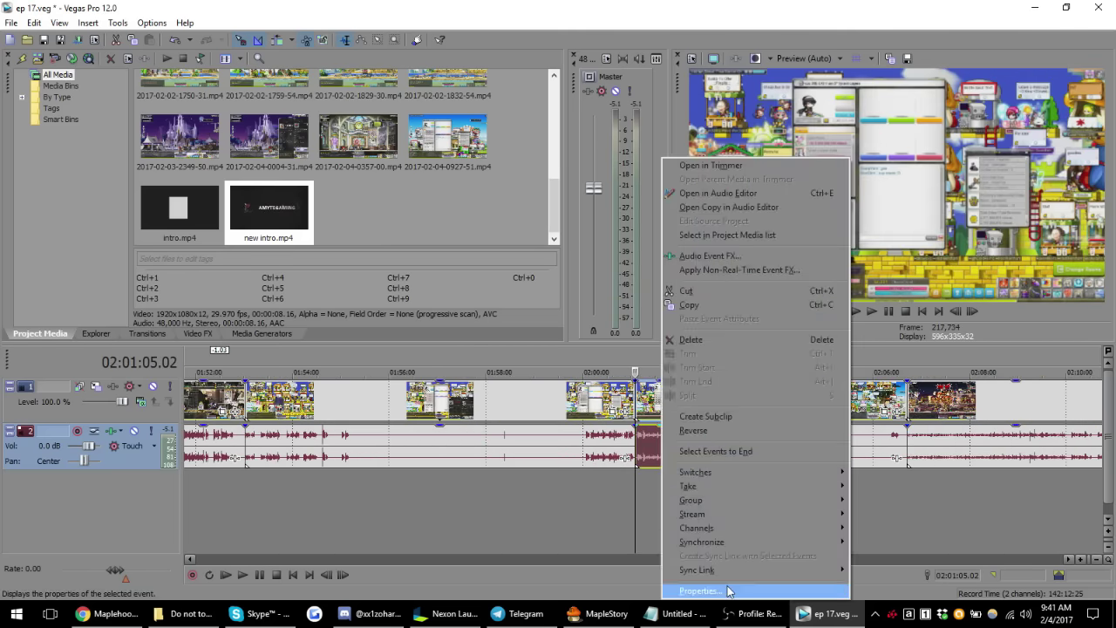
pyautogui.click(698, 454)
pyautogui.click(451, 198)
pyautogui.click(604, 460)
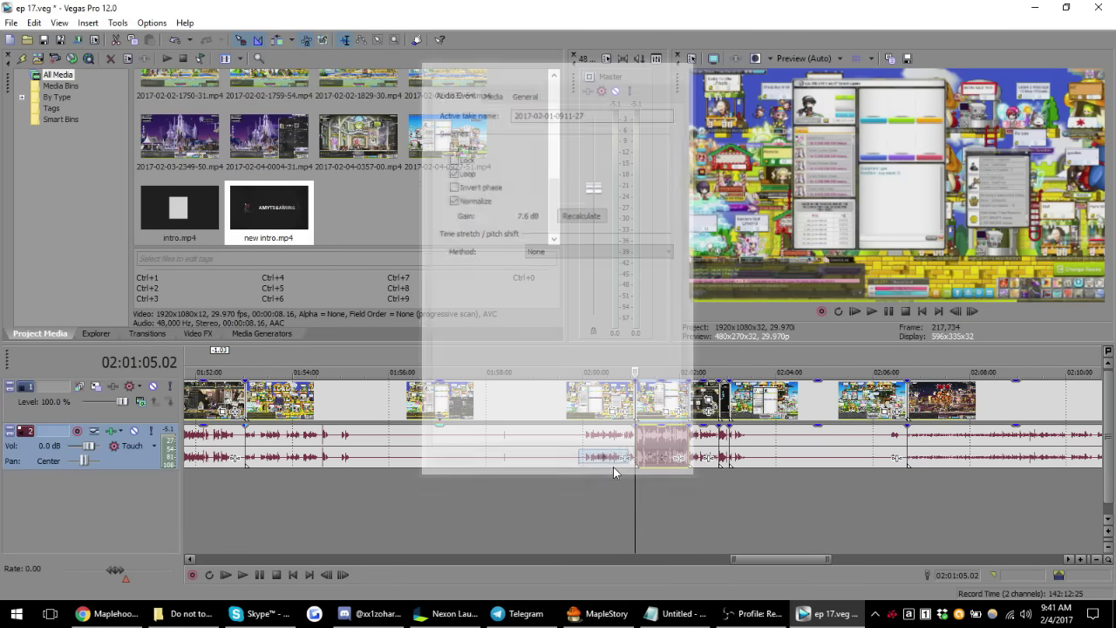
# - Normalize the remaining four audio events and view the whole project
pyautogui.rightClick(720, 445)
pyautogui.click(754, 590)
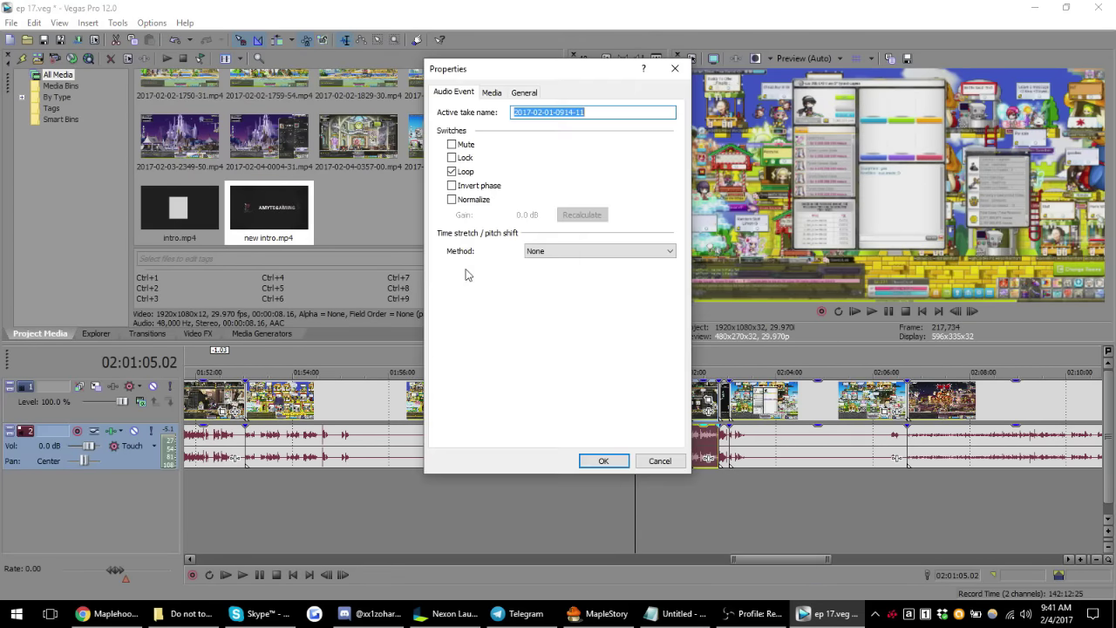
pyautogui.click(603, 461)
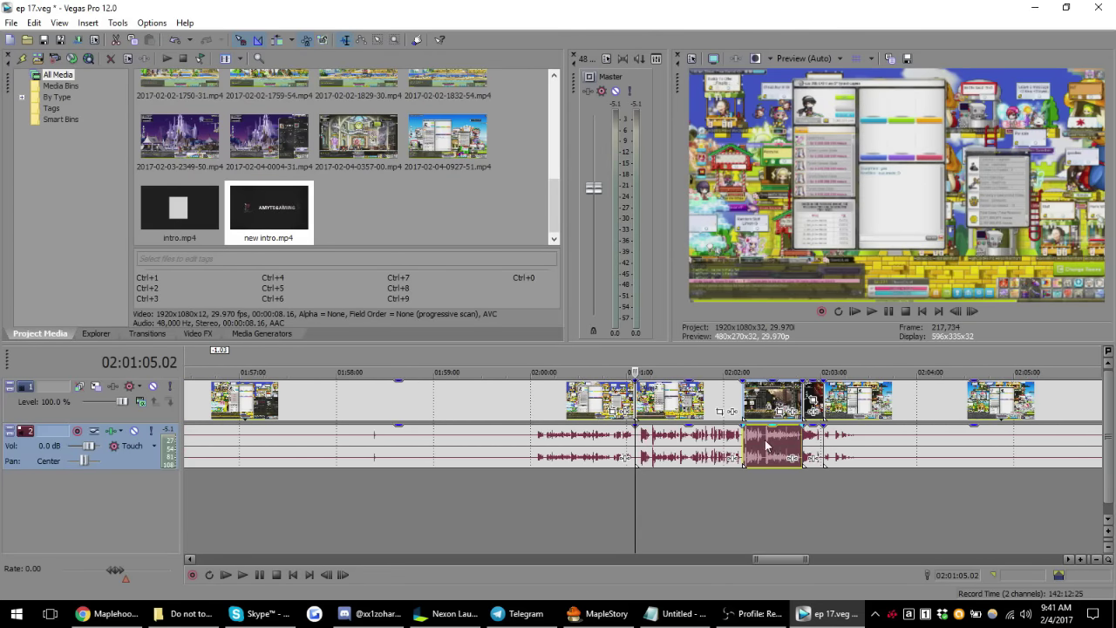
pyautogui.rightClick(807, 444)
pyautogui.click(844, 590)
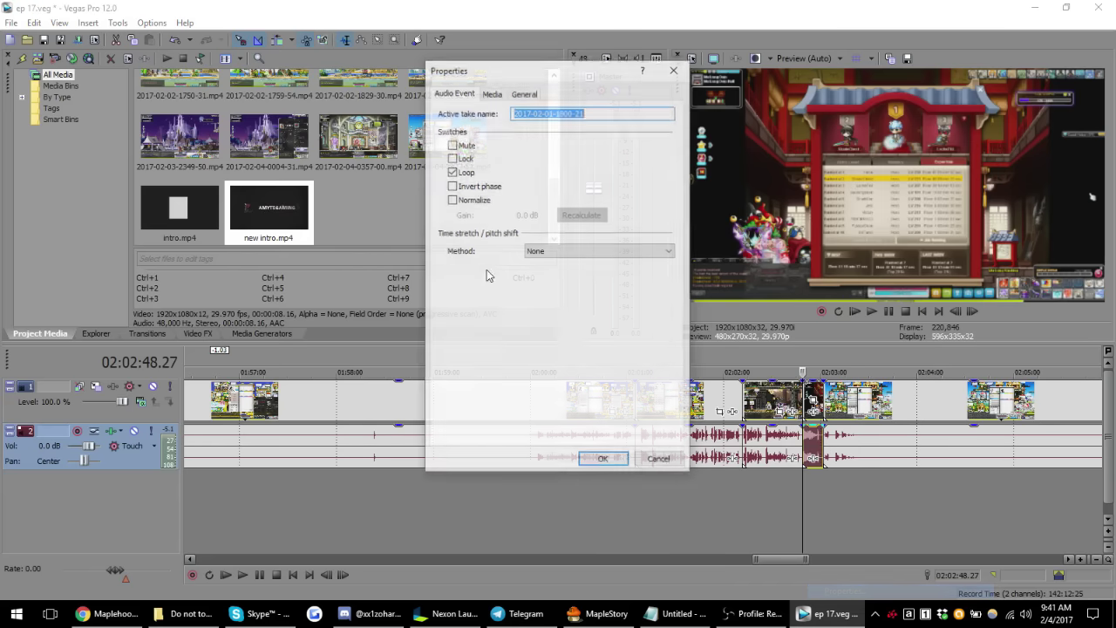
pyautogui.click(451, 199)
pyautogui.click(604, 461)
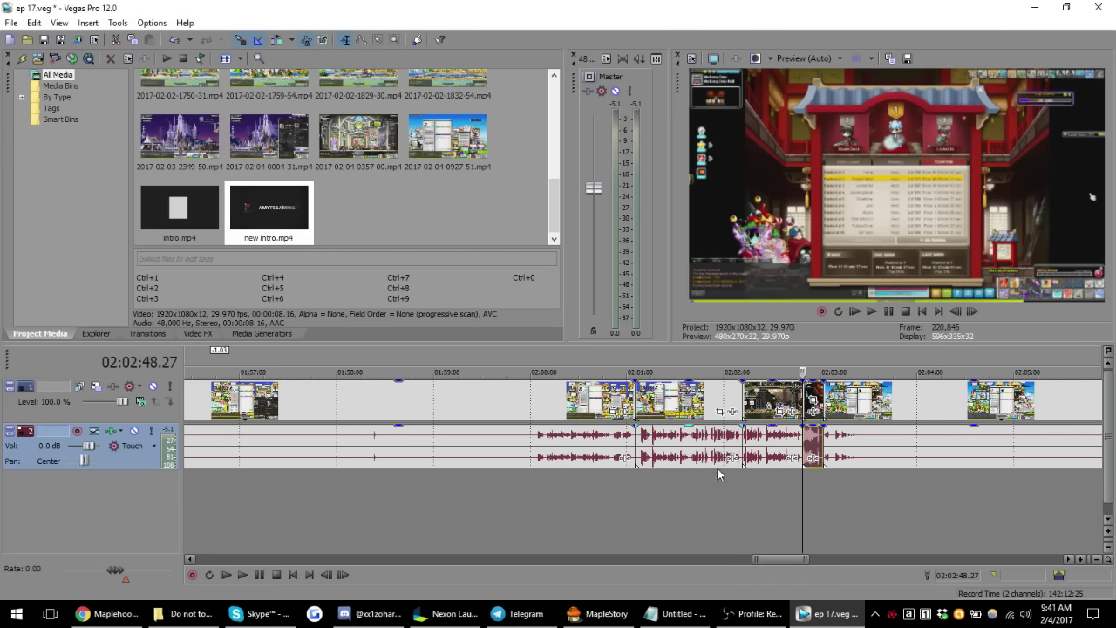
pyautogui.scroll(-3, 715, 453)
pyautogui.click(699, 455)
pyautogui.rightClick(699, 455)
pyautogui.click(741, 454)
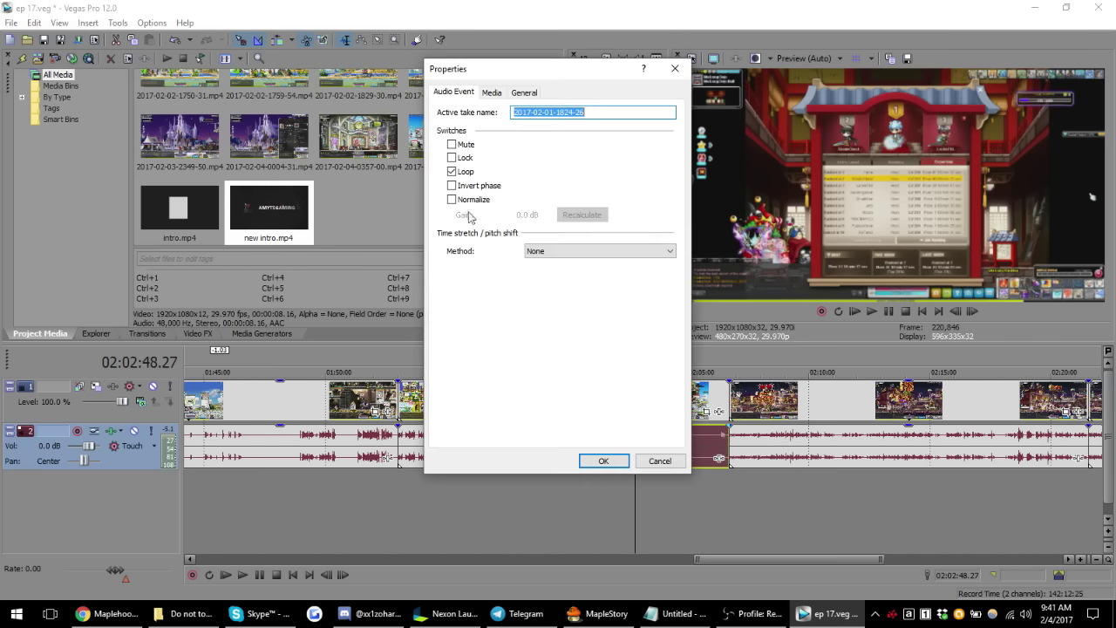
pyautogui.click(452, 199)
pyautogui.click(603, 461)
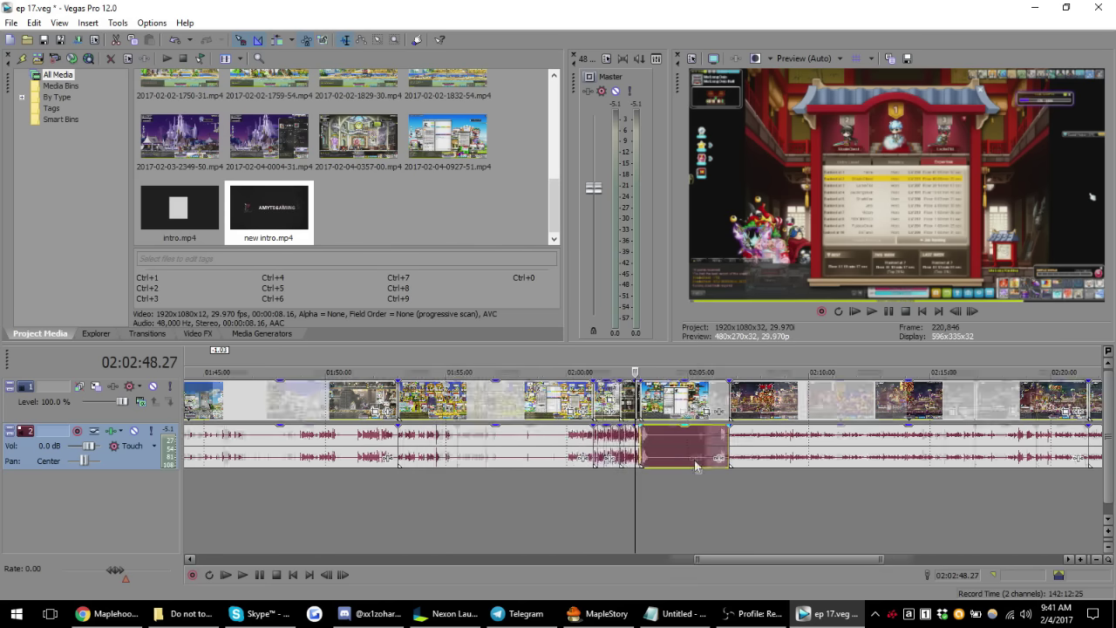
pyautogui.scroll(-3, 715, 454)
pyautogui.rightClick(837, 454)
pyautogui.click(872, 453)
pyautogui.click(451, 199)
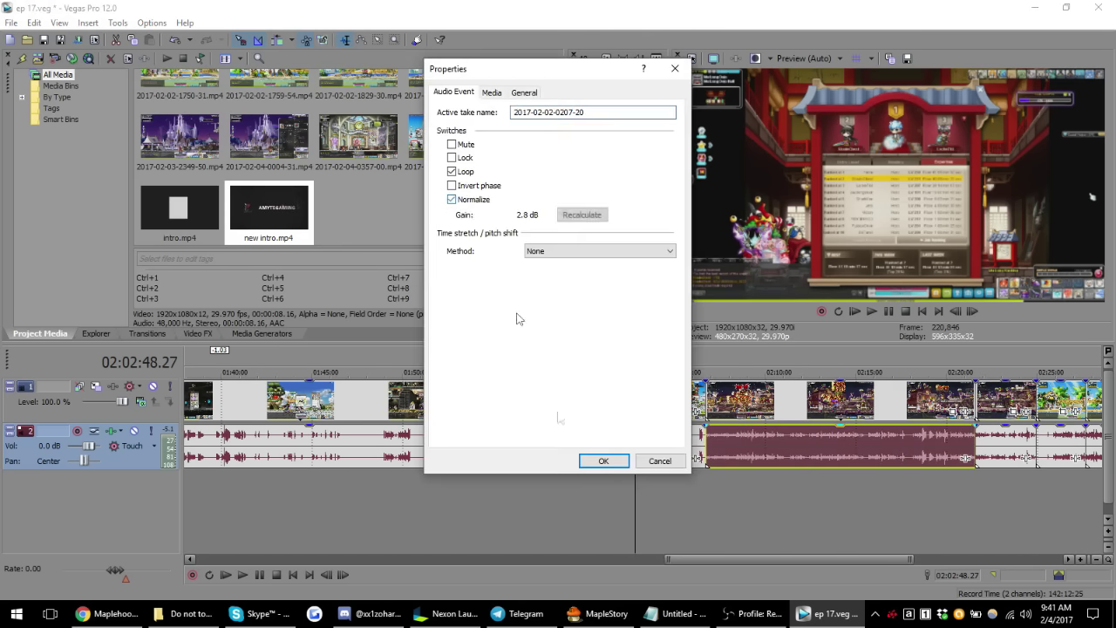
pyautogui.click(604, 460)
pyautogui.click(495, 444)
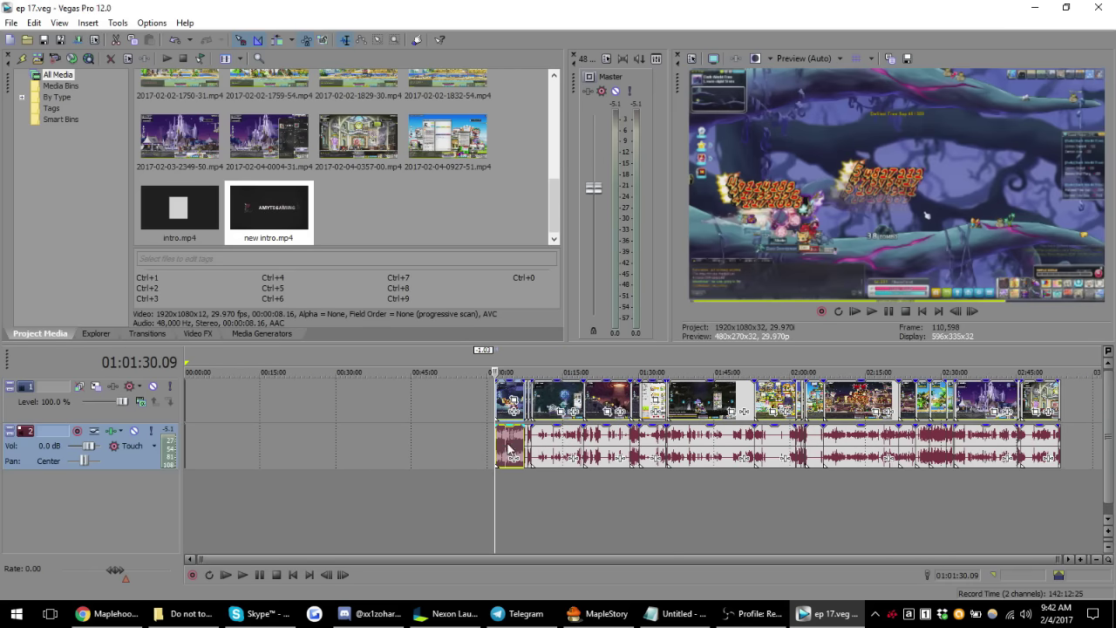
# - Move the whole edit to start at zero and place the playhead near 1:08
pyautogui.moveTo(510, 449); pyautogui.dragTo(203, 447)
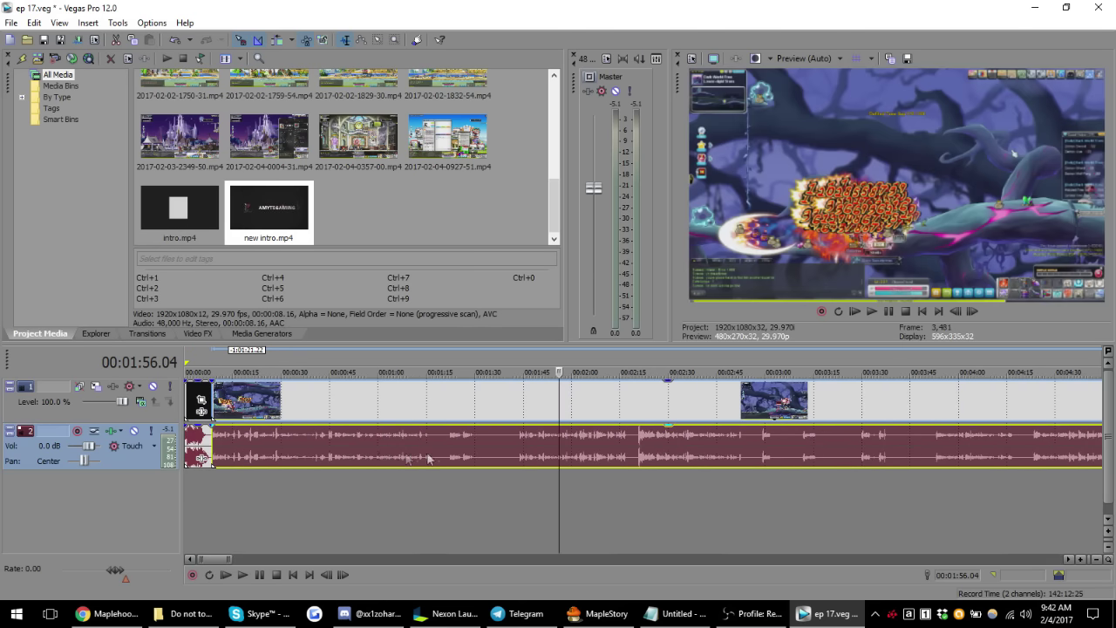
pyautogui.scroll(-2, 573, 445)
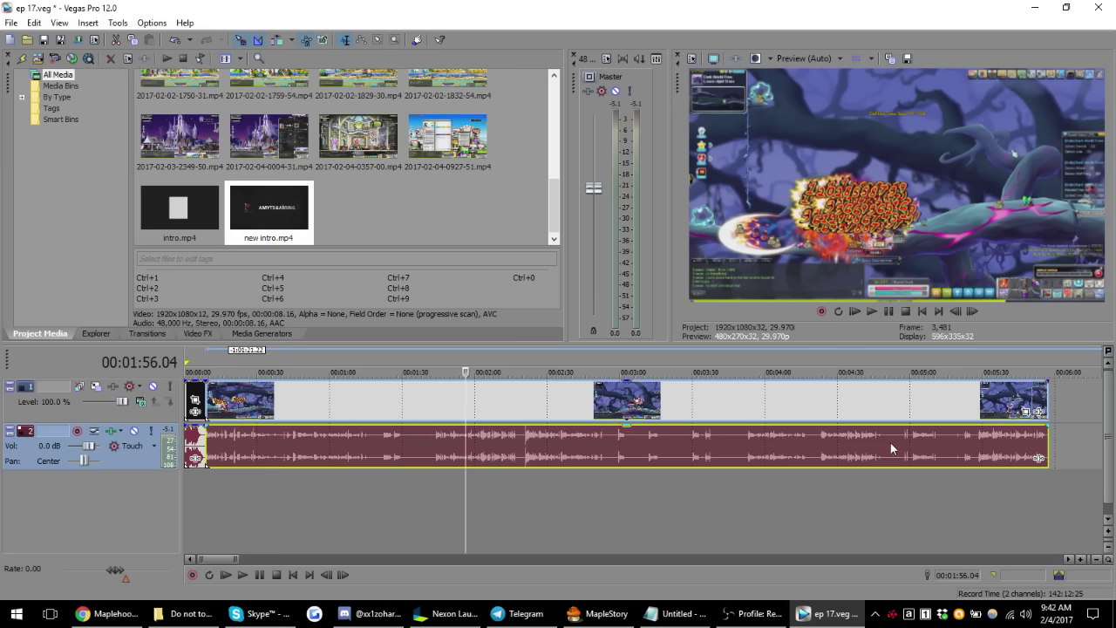
pyautogui.click(434, 440)
pyautogui.scroll(2, 535, 455)
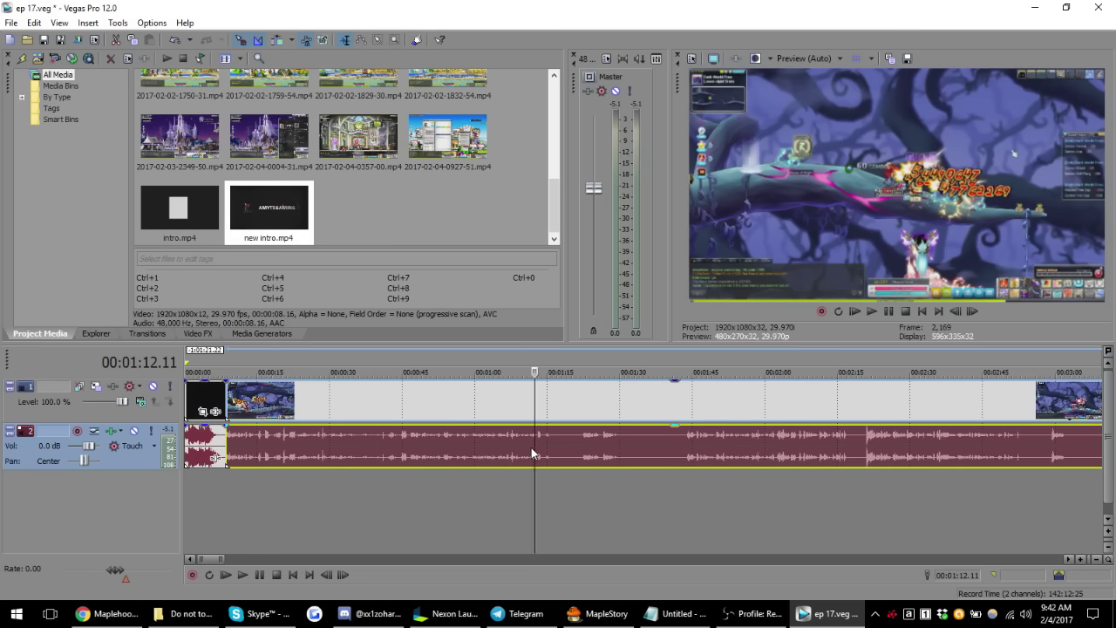
pyautogui.click(529, 447)
pyautogui.click(517, 445)
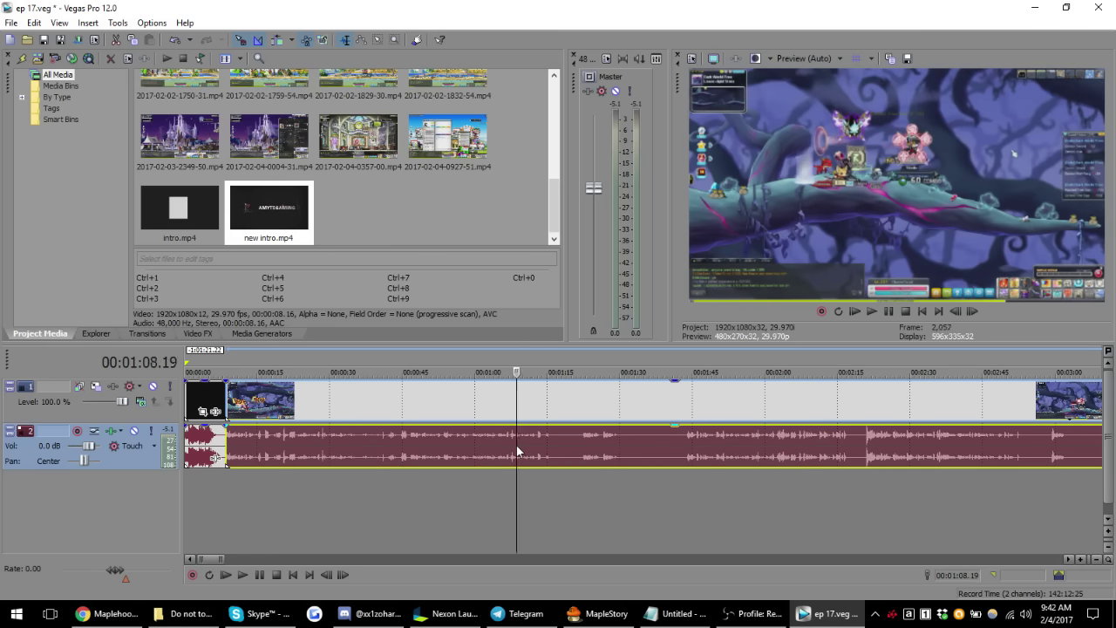
# - Preview from 1:08 and split the gameplay clip at 00:01:12.18
pyautogui.press('space')
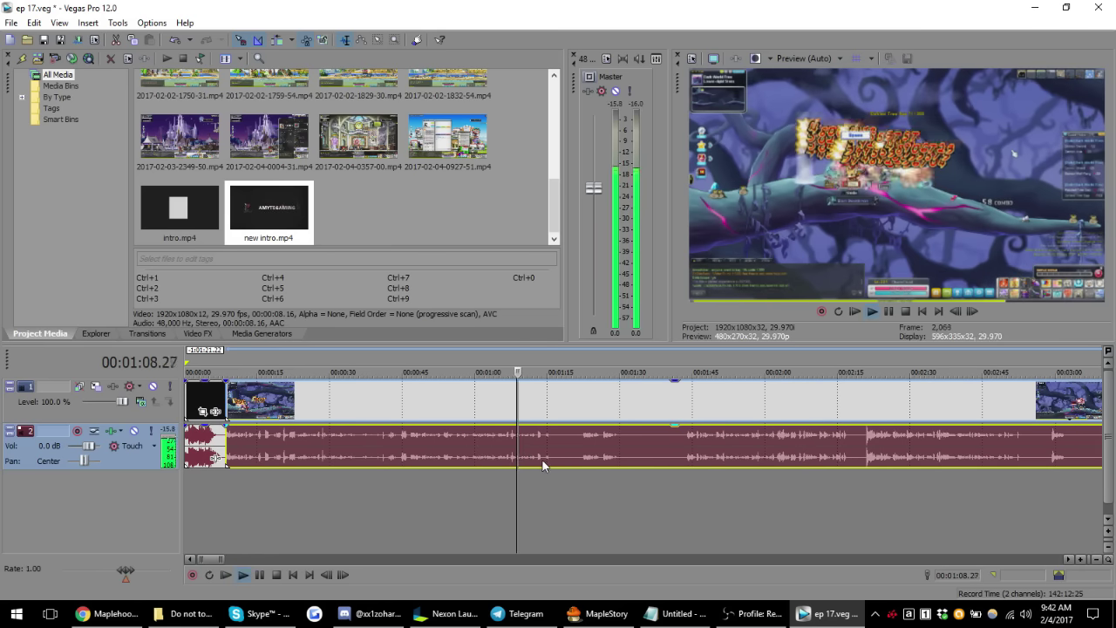
pyautogui.scroll(2, 560, 442)
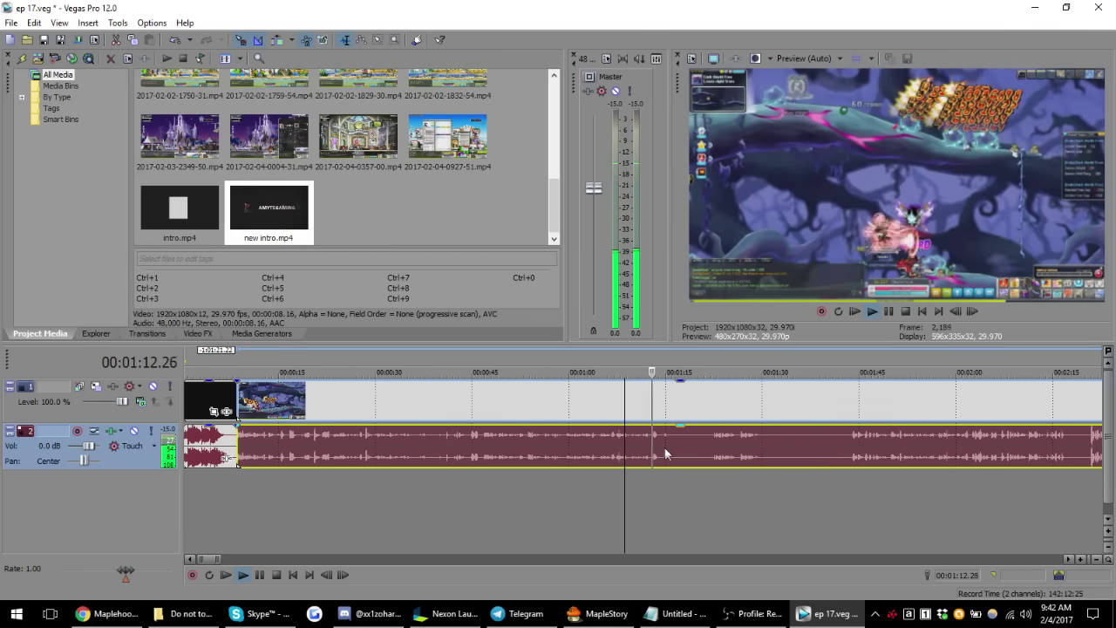
pyautogui.press('space')
pyautogui.click(660, 447)
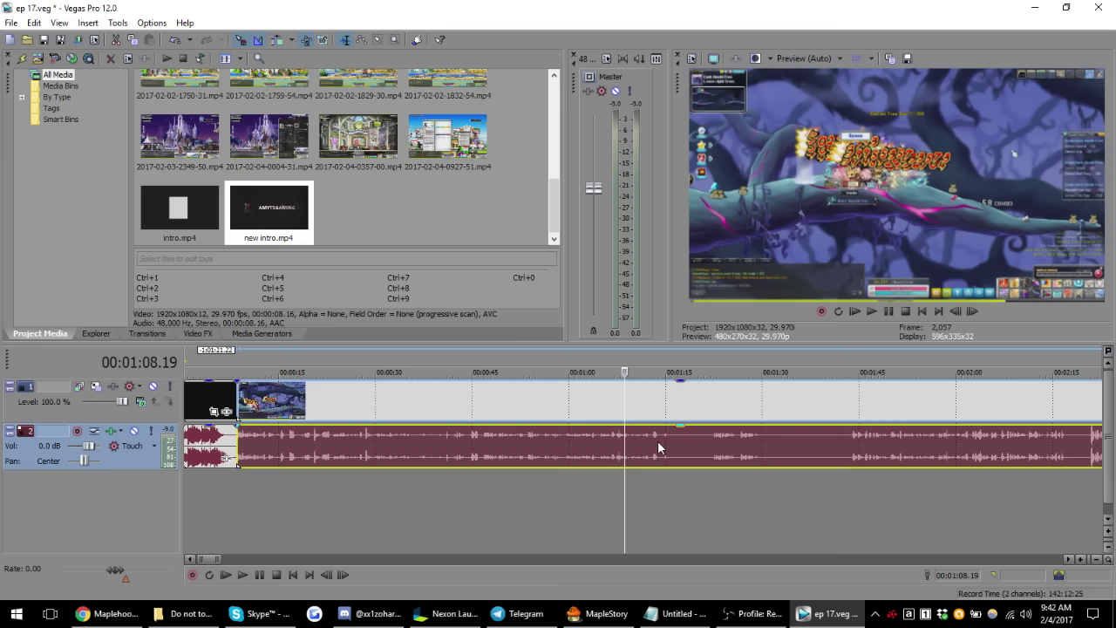
pyautogui.scroll(1, 660, 447)
pyautogui.click(621, 442)
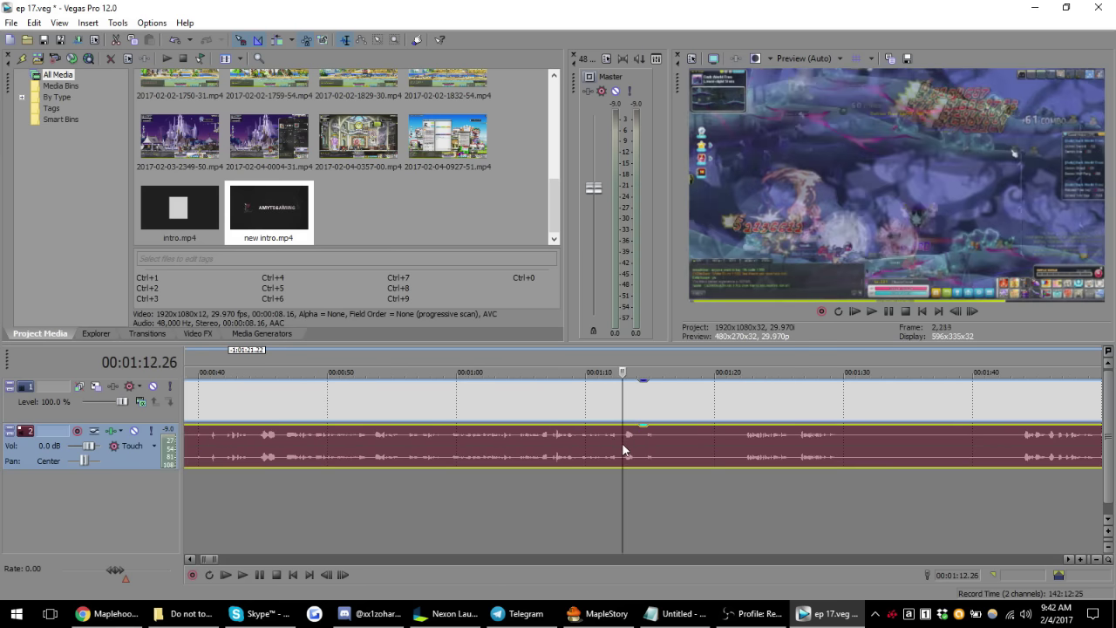
pyautogui.click(619, 444)
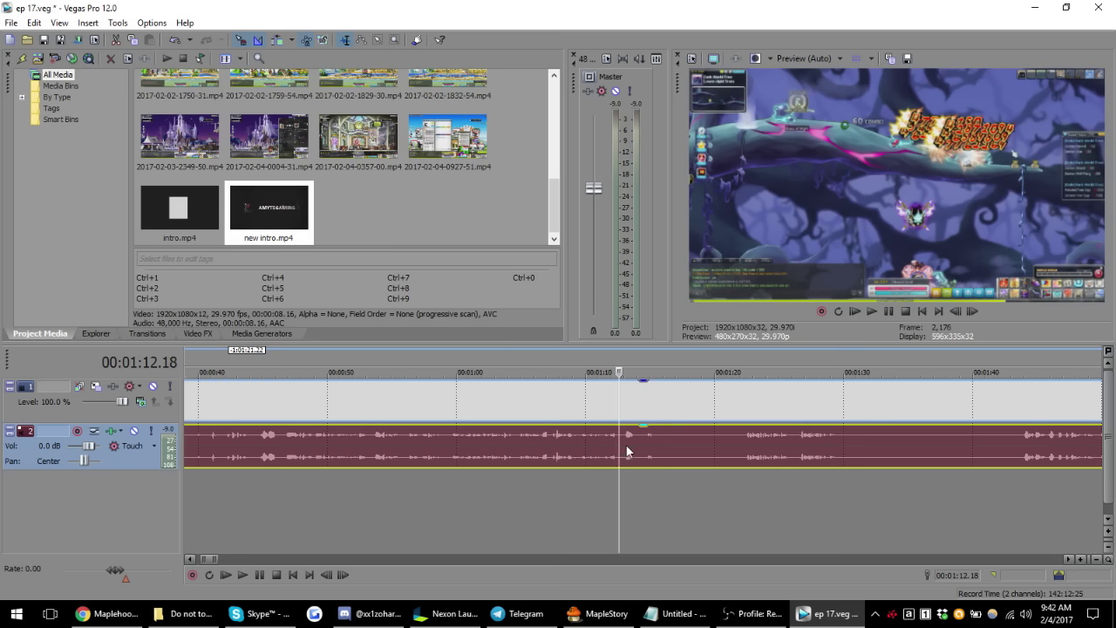
pyautogui.press('s')
pyautogui.scroll(-1, 681, 437)
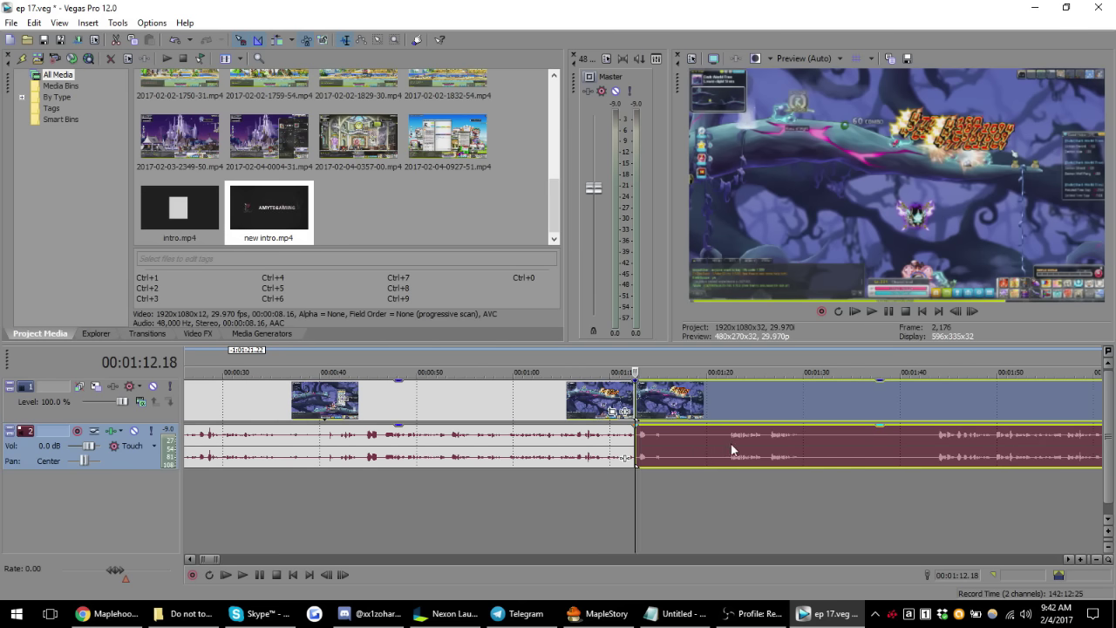
pyautogui.click(732, 449)
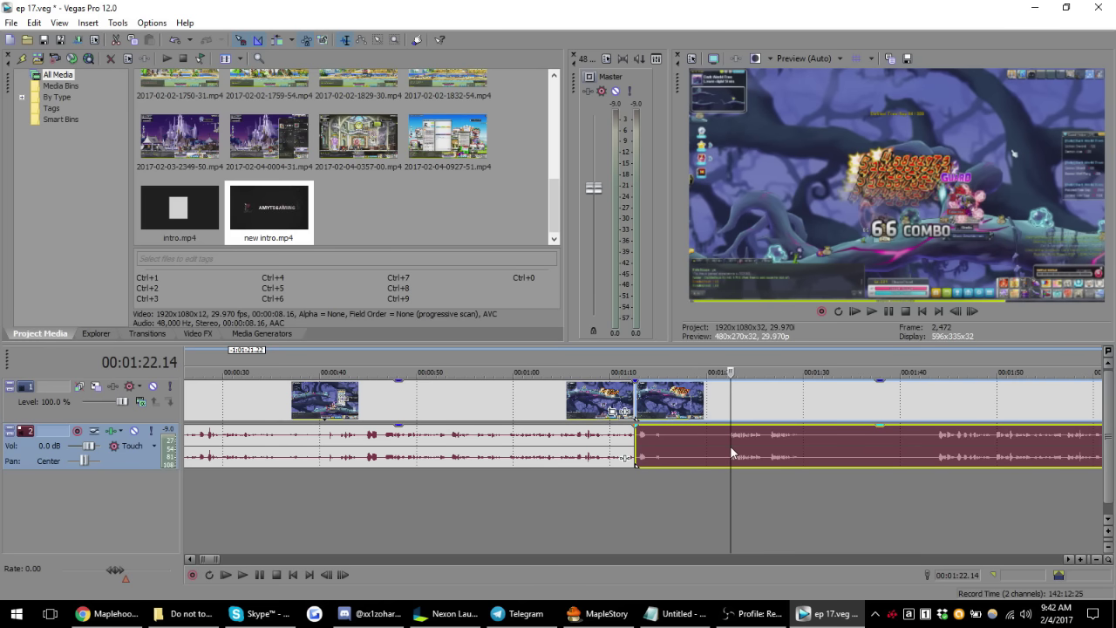
pyautogui.press('space')
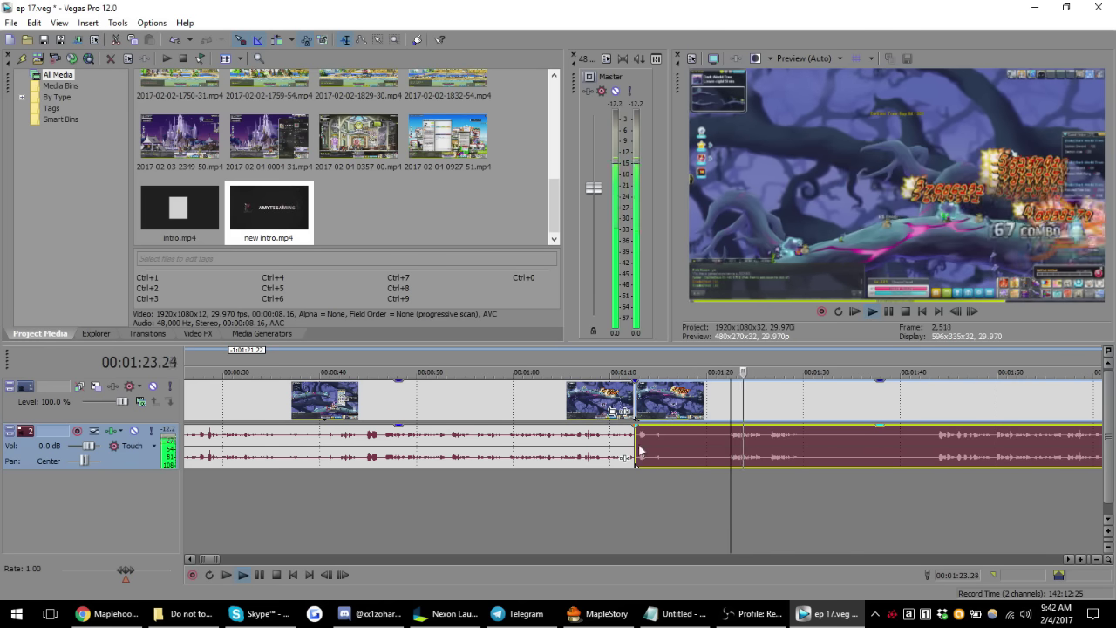
pyautogui.moveTo(634, 455); pyautogui.dragTo(676, 452)
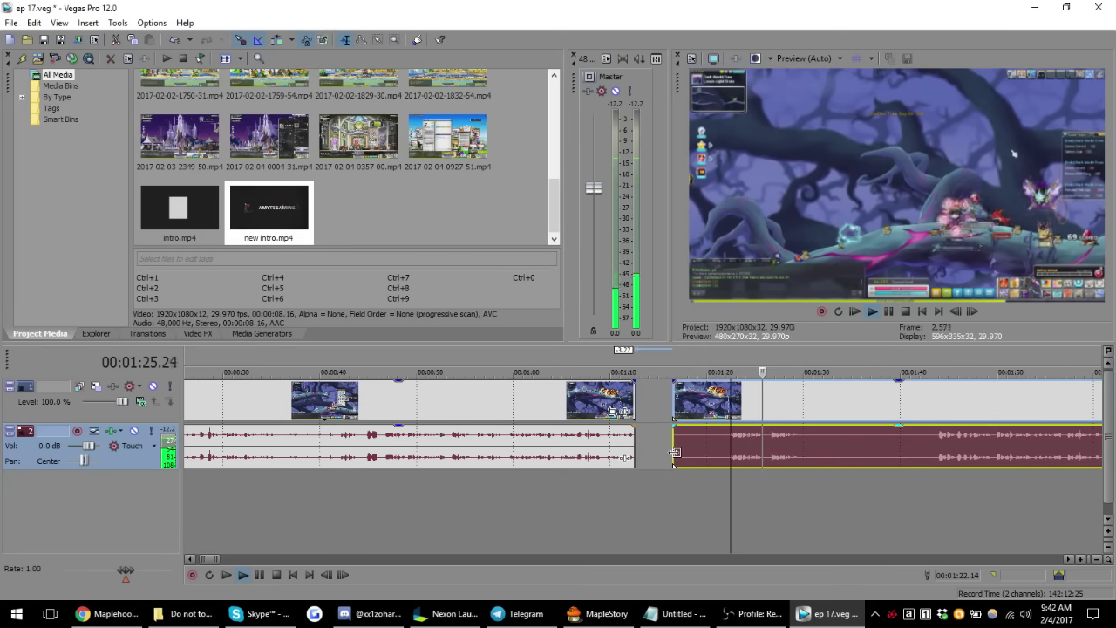
pyautogui.moveTo(676, 453)
pyautogui.mouseDown()
pyautogui.moveTo(724, 455)
pyautogui.moveTo(695, 463)
pyautogui.mouseUp()
pyautogui.press('space')
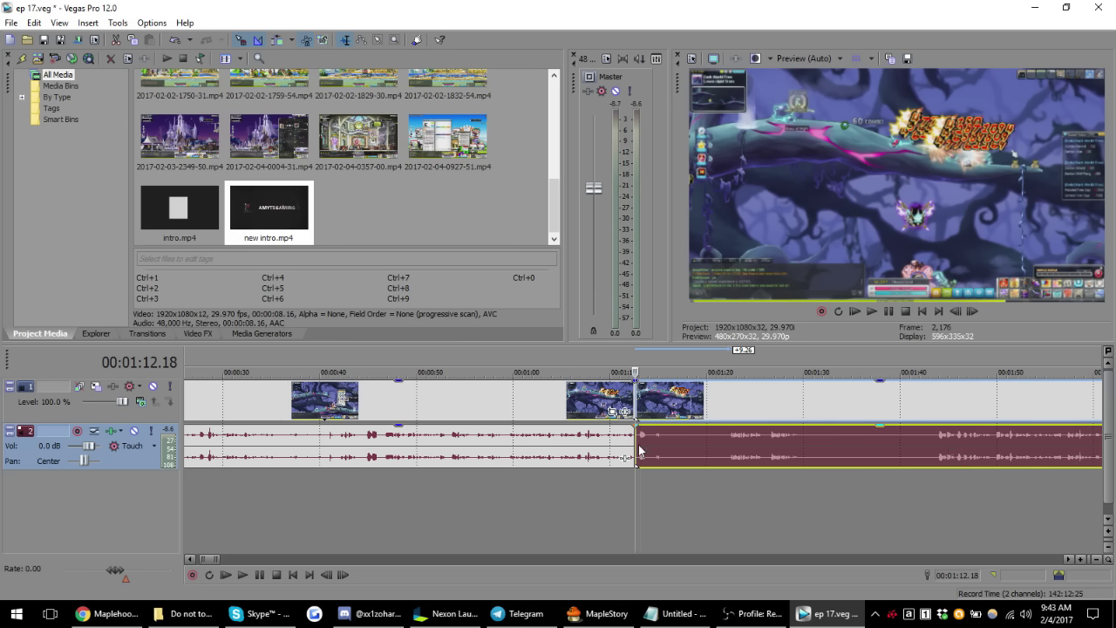
pyautogui.moveTo(639, 444); pyautogui.dragTo(942, 457)
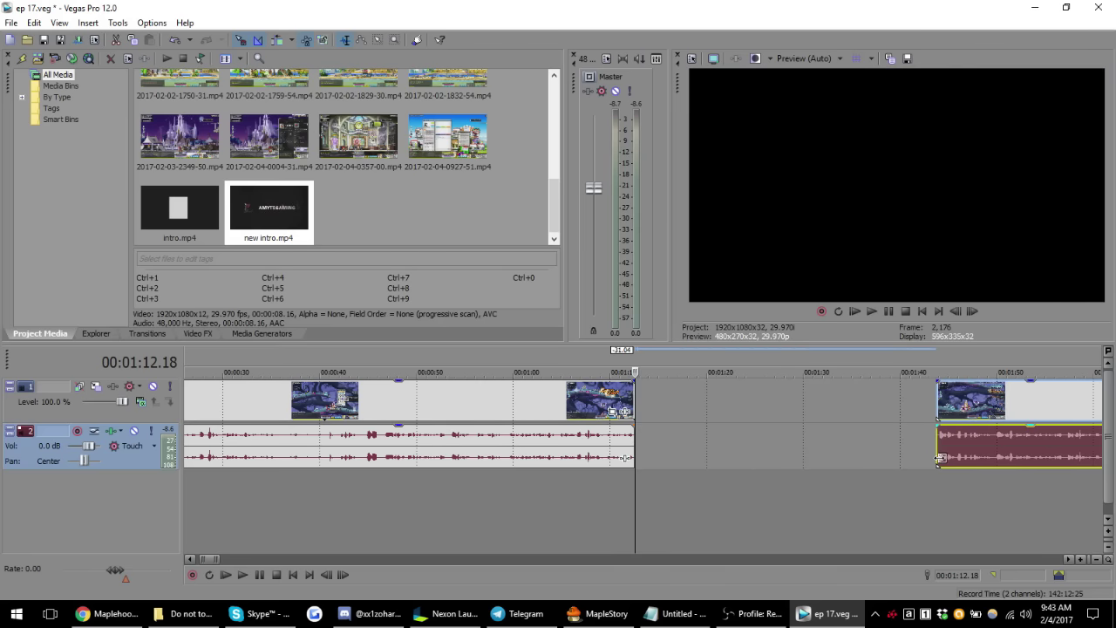
pyautogui.moveTo(965, 458); pyautogui.dragTo(663, 437)
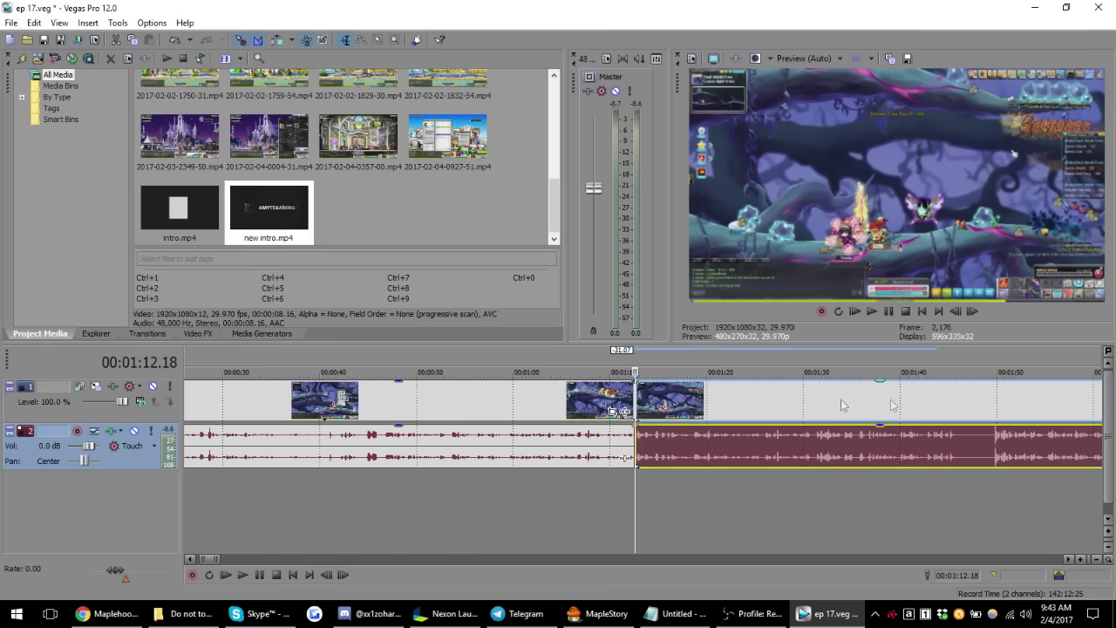
pyautogui.click(626, 444)
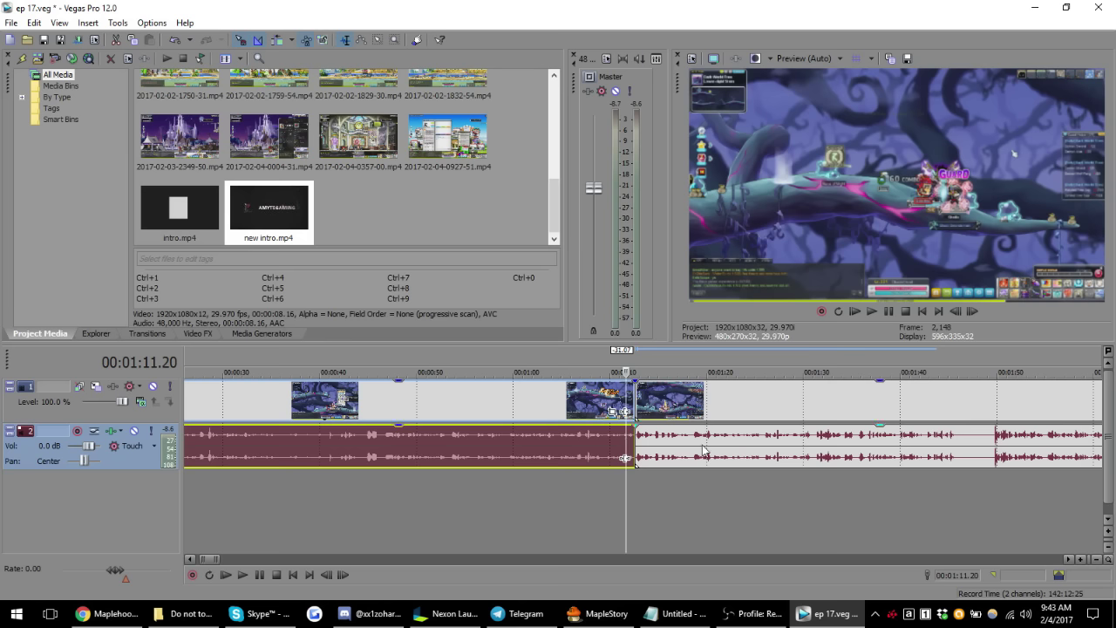
# - Play back the later and earlier clips around the 1:12 cut
pyautogui.click(641, 447)
pyautogui.press('space')
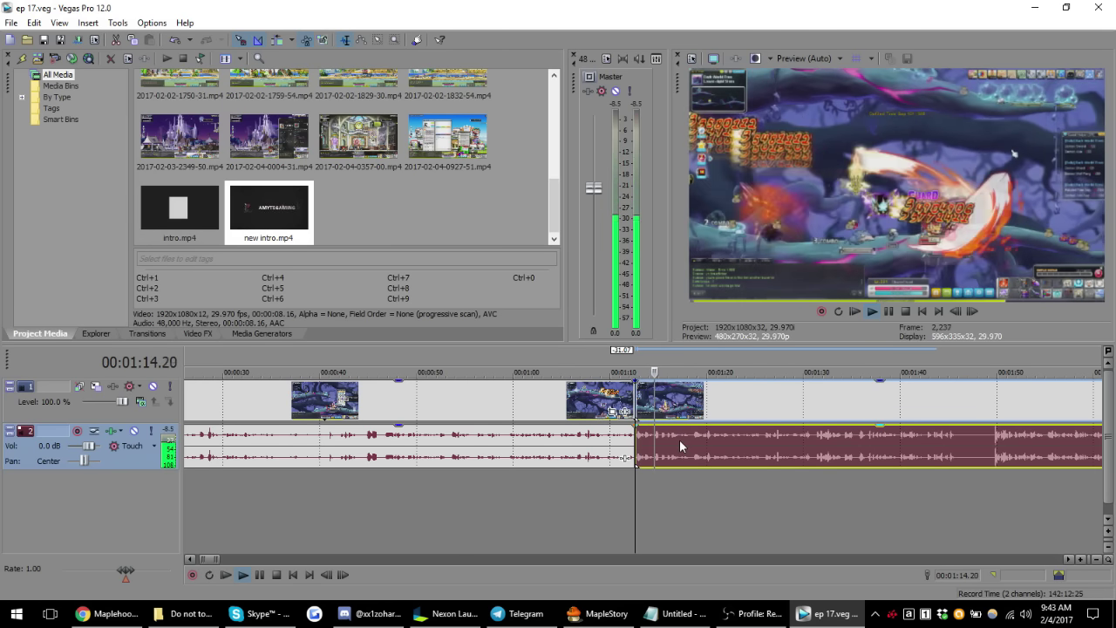
pyautogui.press('space')
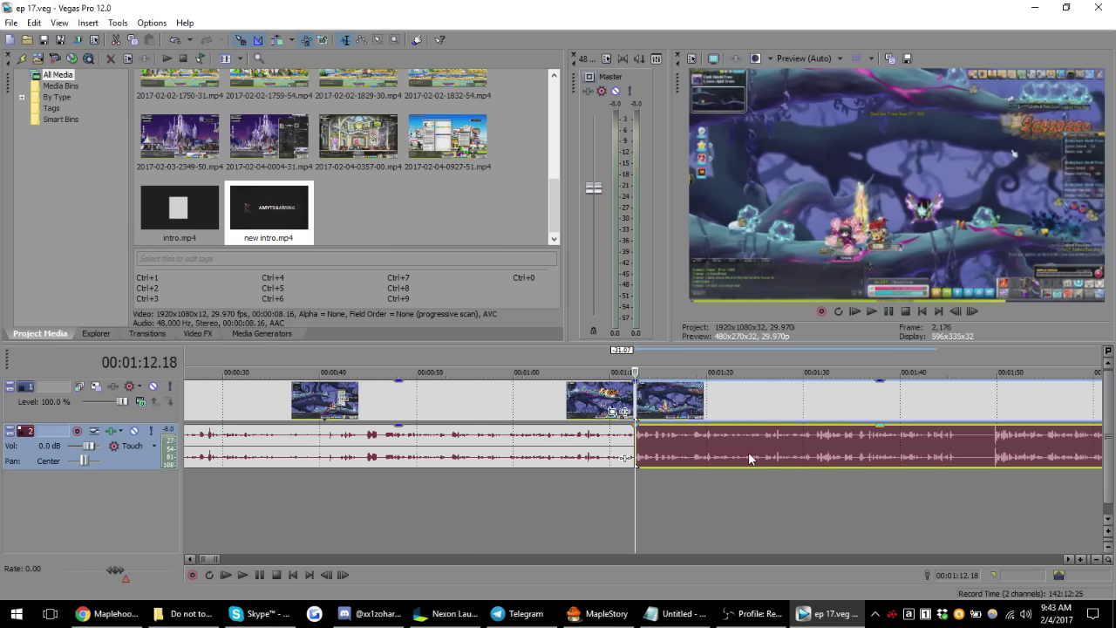
pyautogui.hotkey('ctrl', 'z')
pyautogui.hotkey('ctrl', 'shift', 'z')
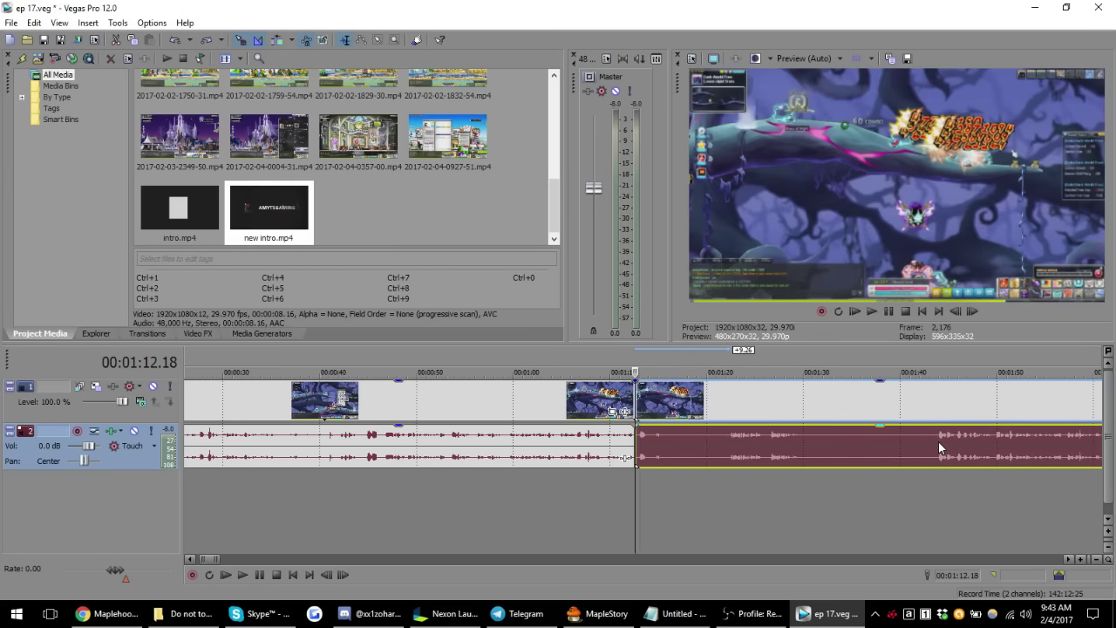
pyautogui.click(938, 441)
pyautogui.click(626, 449)
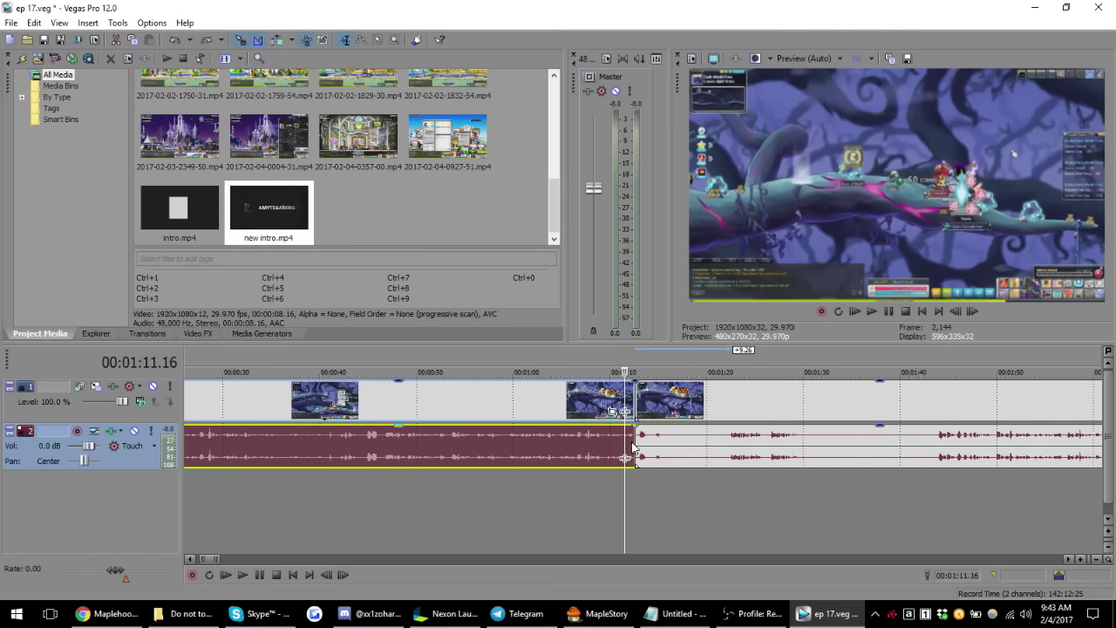
pyautogui.press('space')
# - Move the later clip pair away and back to about 1:10, then preview the join
pyautogui.moveTo(645, 450); pyautogui.dragTo(944, 460)
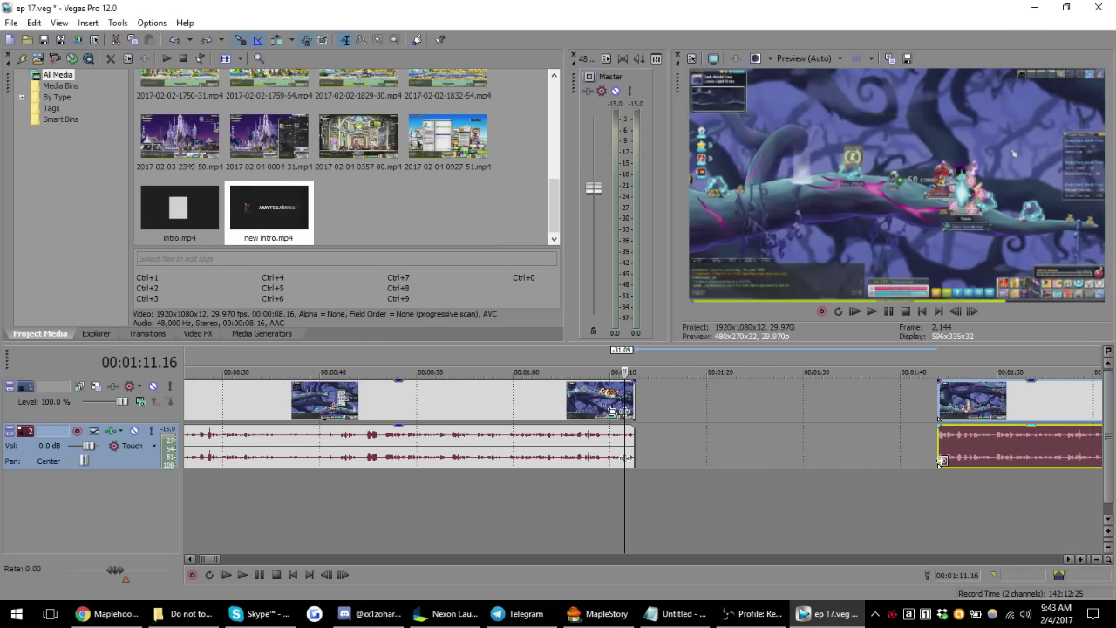
pyautogui.moveTo(941, 461); pyautogui.dragTo(636, 447)
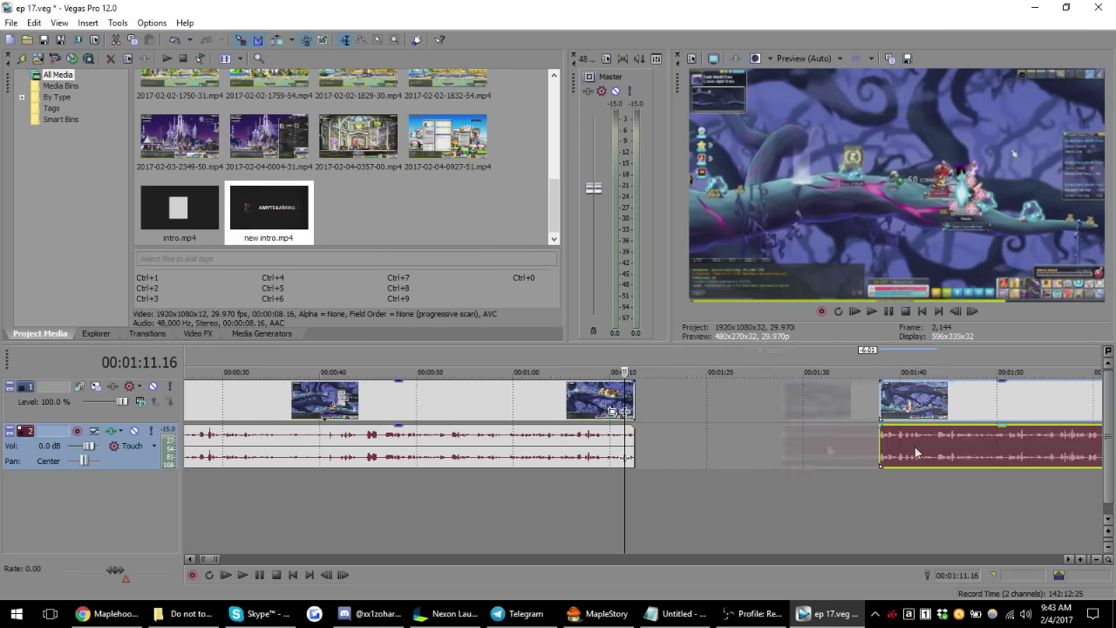
pyautogui.click(607, 443)
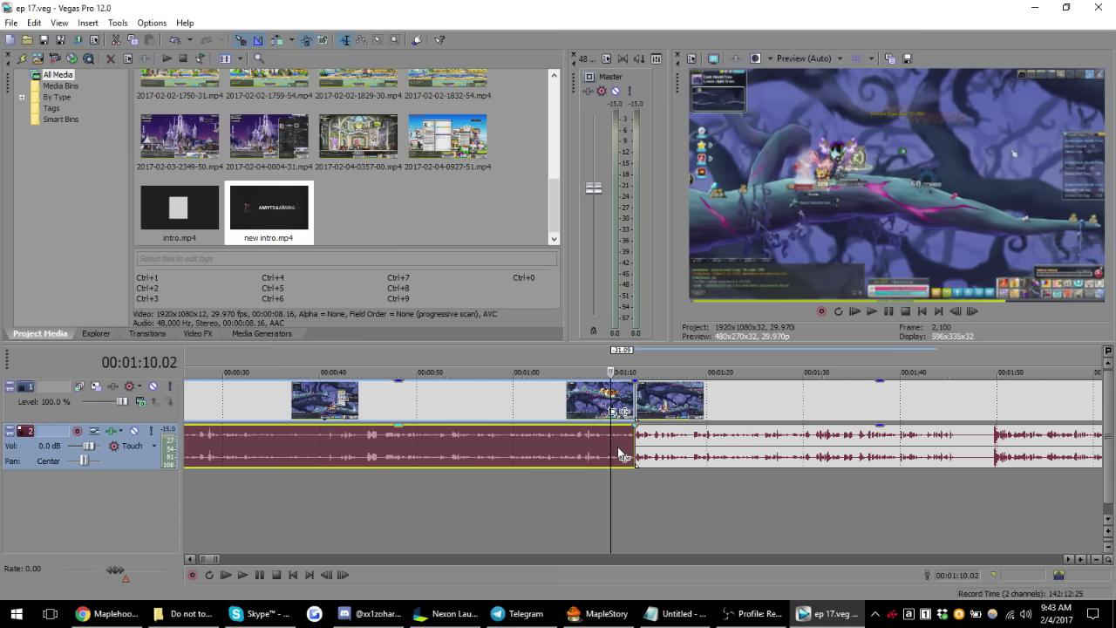
pyautogui.press('space')
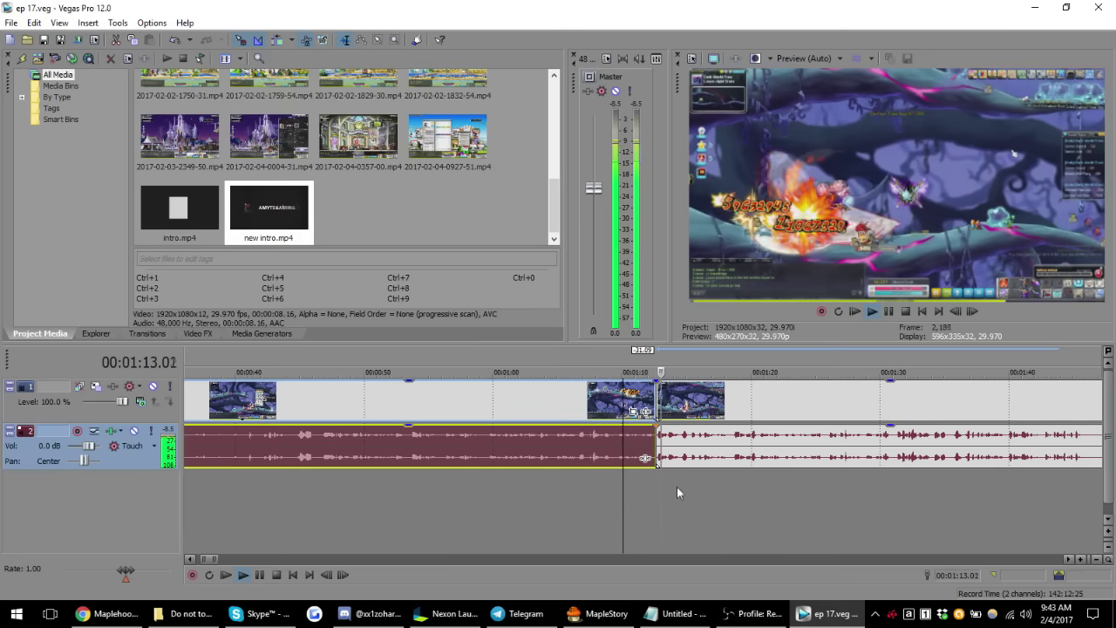
pyautogui.press('space')
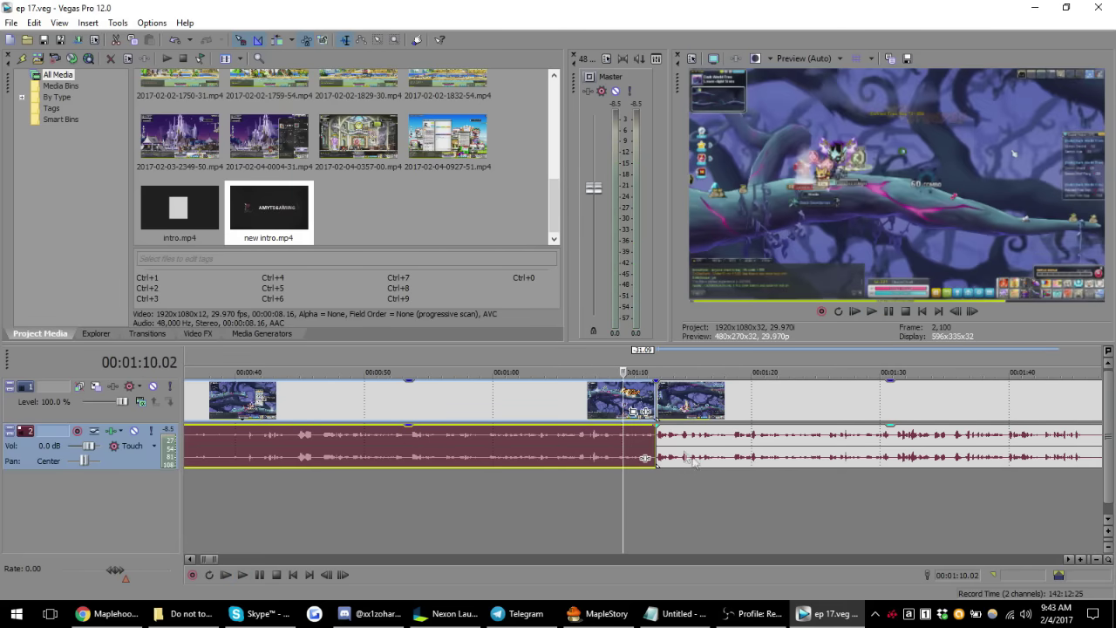
# - Slide the later clip pair right and back until it butts against the earlier clip
pyautogui.moveTo(715, 454); pyautogui.dragTo(1041, 446)
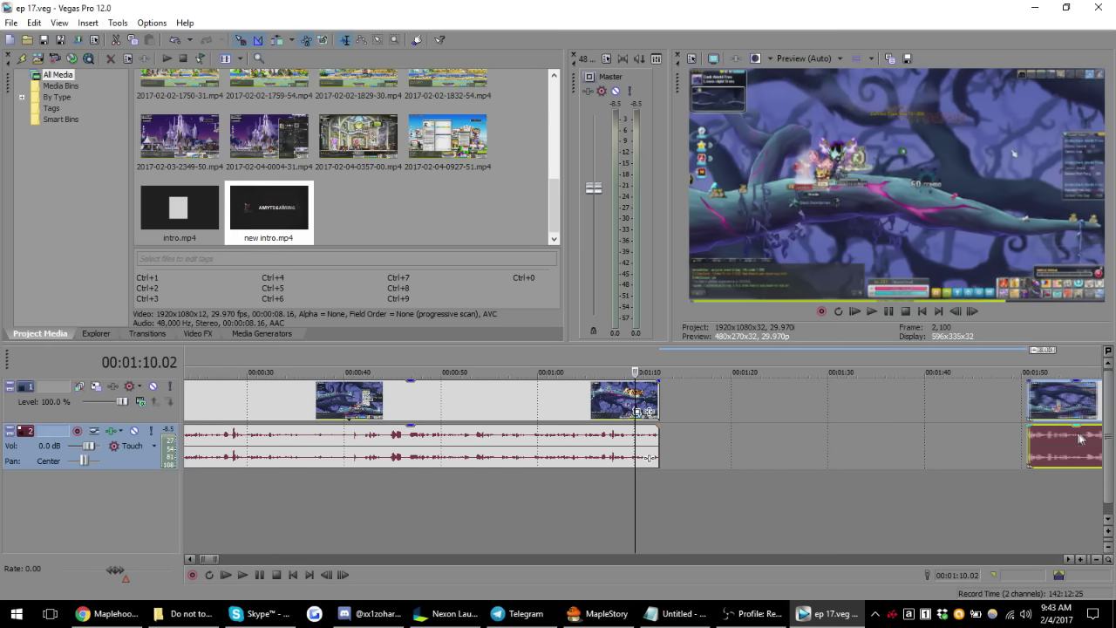
pyautogui.moveTo(1035, 443); pyautogui.dragTo(733, 453)
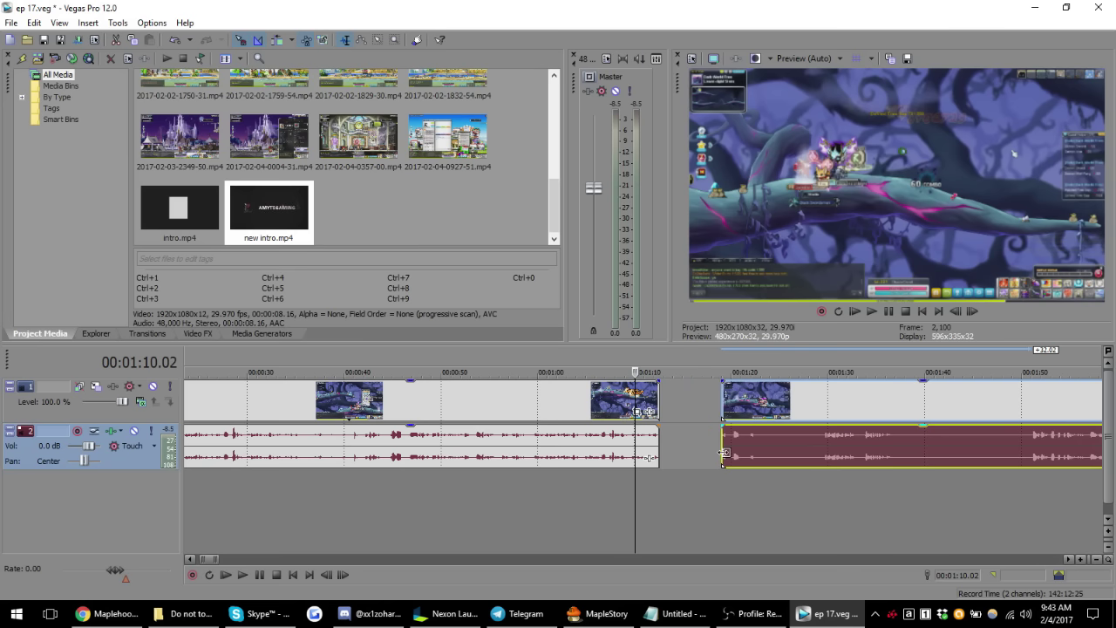
pyautogui.moveTo(753, 458); pyautogui.dragTo(684, 455)
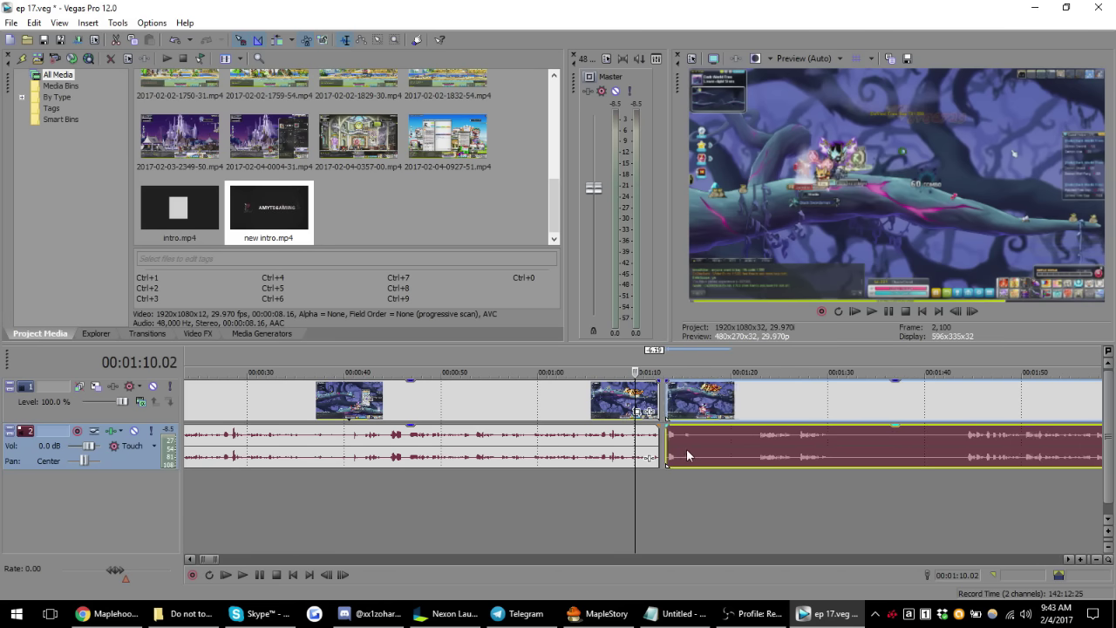
pyautogui.scroll(1, 645, 450)
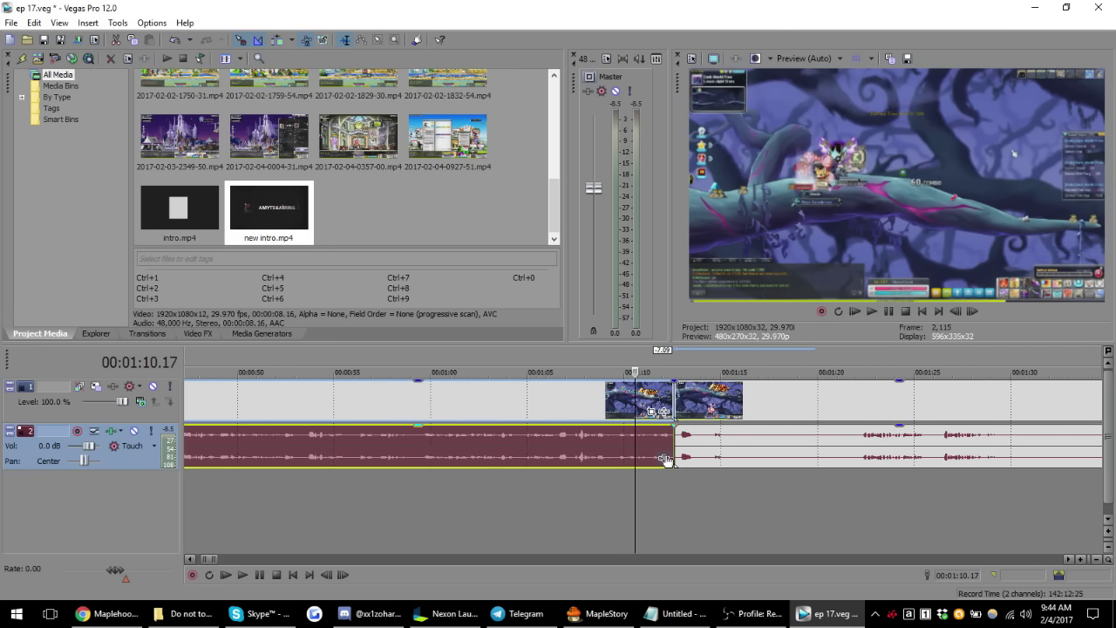
pyautogui.click(674, 460)
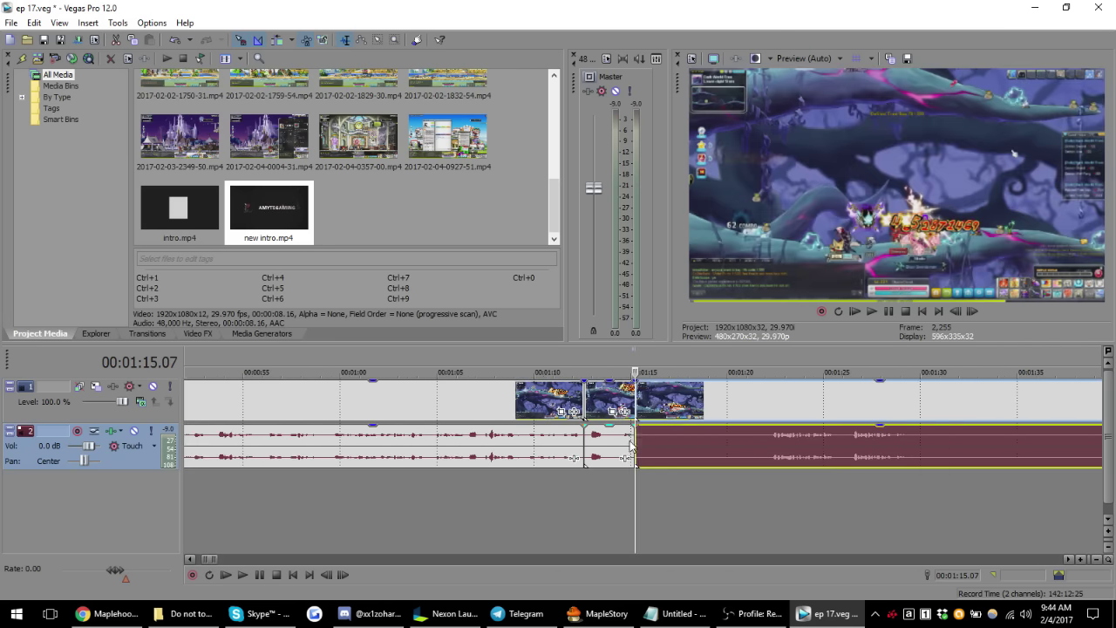
pyautogui.click(628, 439)
pyautogui.moveTo(637, 454); pyautogui.dragTo(773, 454)
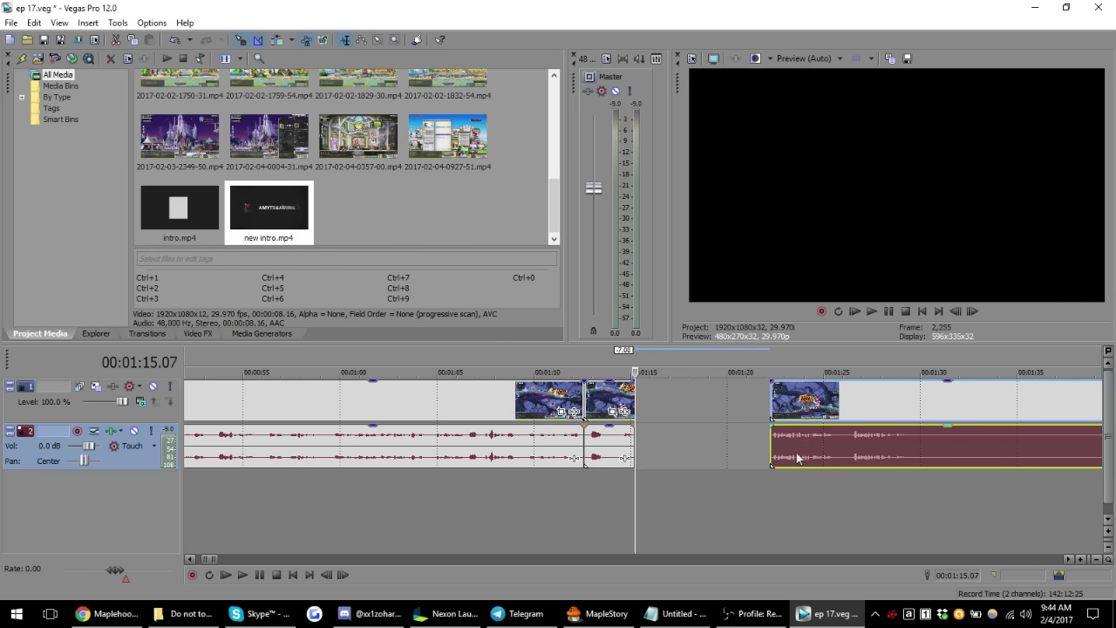
pyautogui.moveTo(772, 447); pyautogui.dragTo(854, 454)
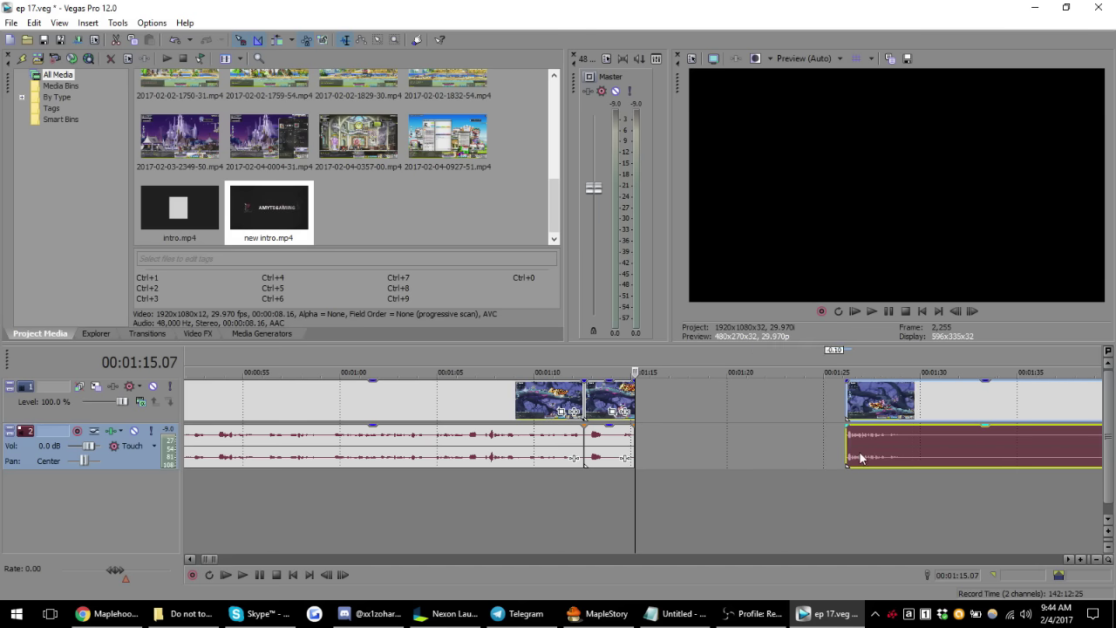
pyautogui.moveTo(854, 454); pyautogui.dragTo(655, 459)
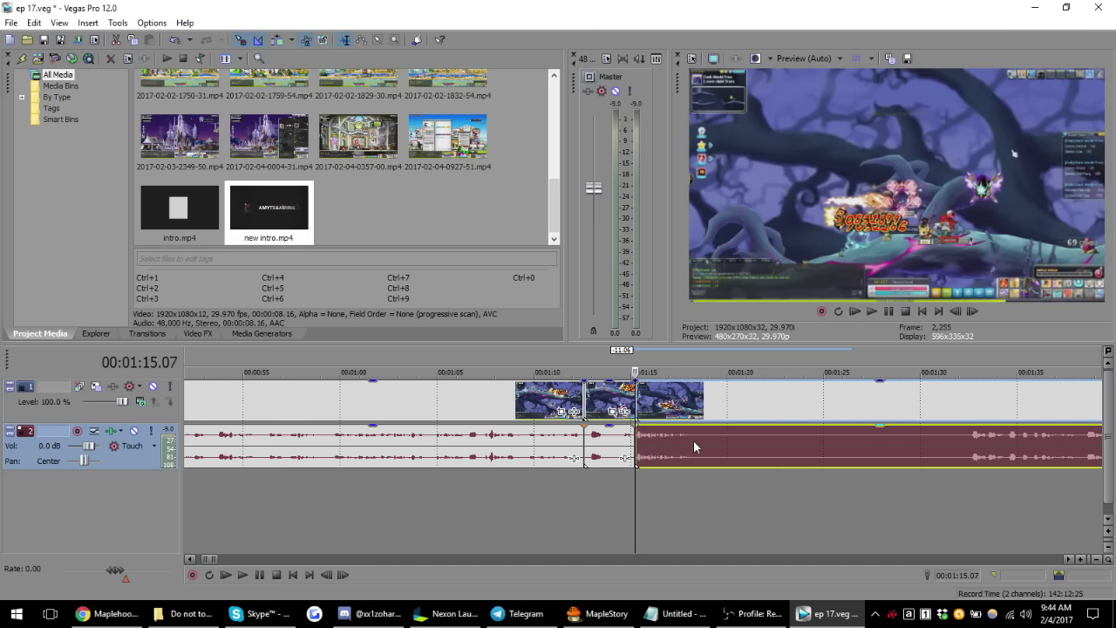
# - Split the clips at about 1:18 and nudge the right-hand piece onto the playhead
pyautogui.click(693, 439)
pyautogui.press('s')
pyautogui.moveTo(706, 450)
pyautogui.mouseDown()
pyautogui.moveTo(696, 449)
pyautogui.moveTo(975, 455)
pyautogui.moveTo(710, 453)
pyautogui.mouseUp()
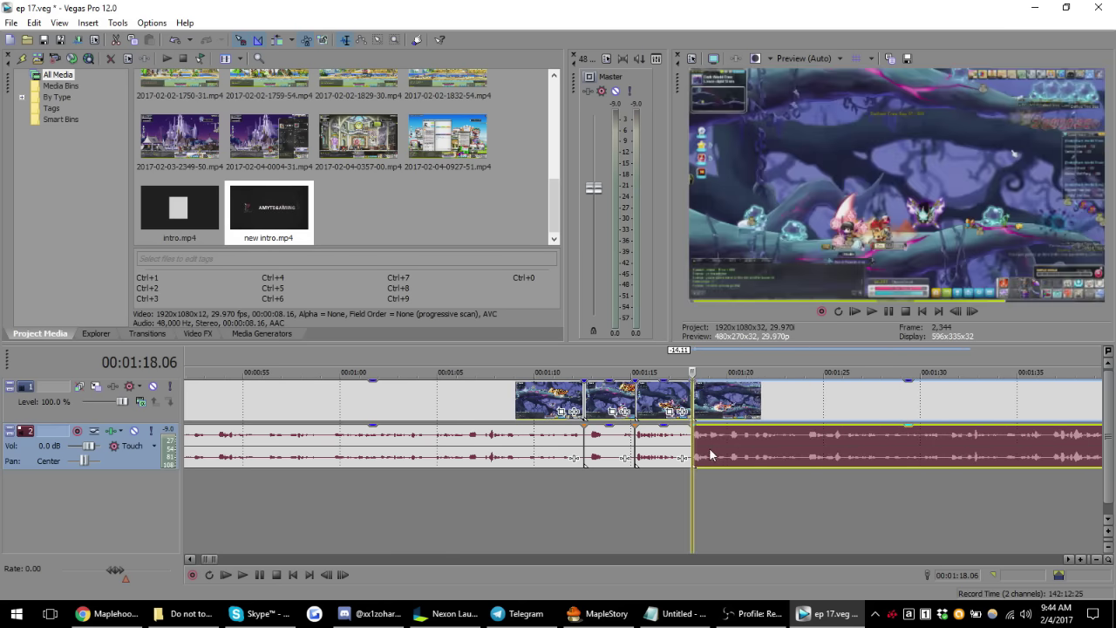
pyautogui.click(558, 452)
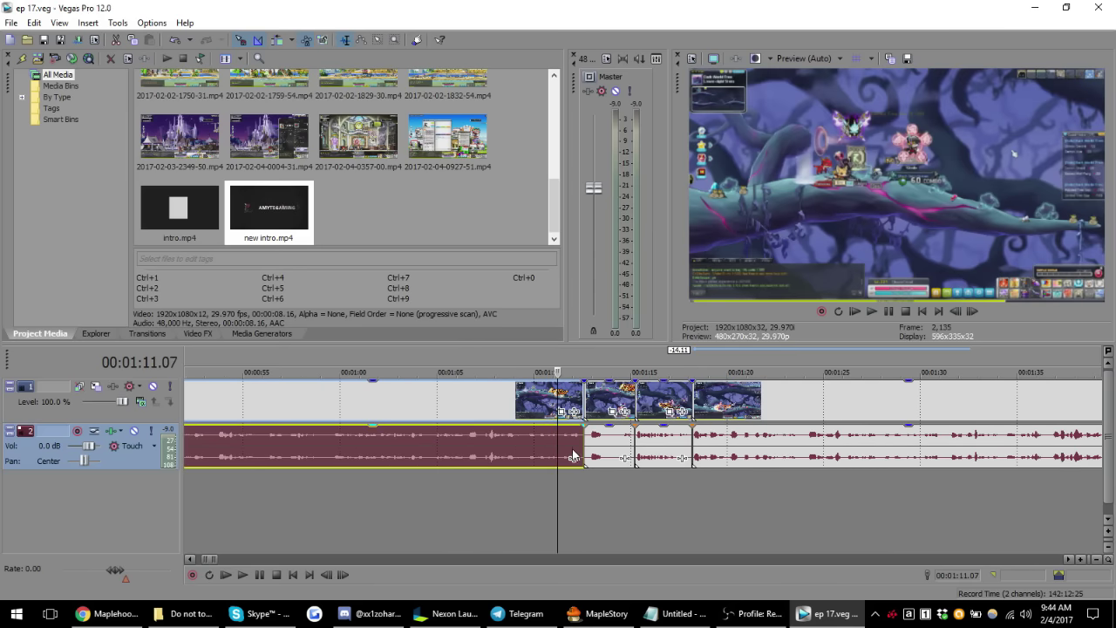
pyautogui.hscroll(-2, 610, 458)
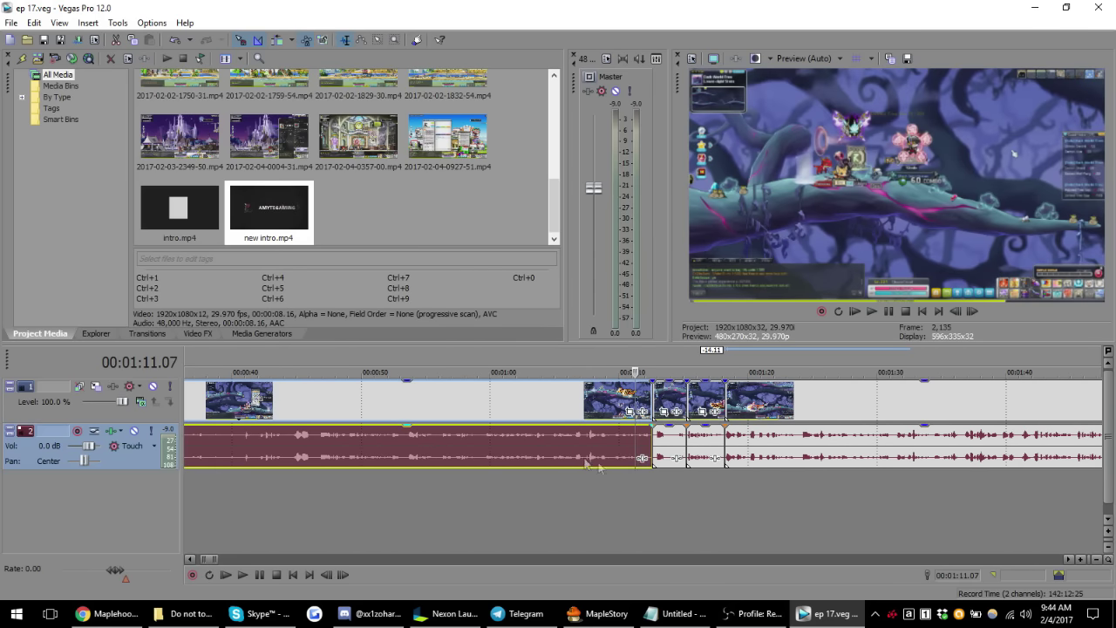
# - Delete the short clip piece and reposition the surrounding clips, leaving a gap near 1:17
pyautogui.click(674, 450)
pyautogui.press('Delete')
pyautogui.moveTo(656, 454); pyautogui.dragTo(706, 458)
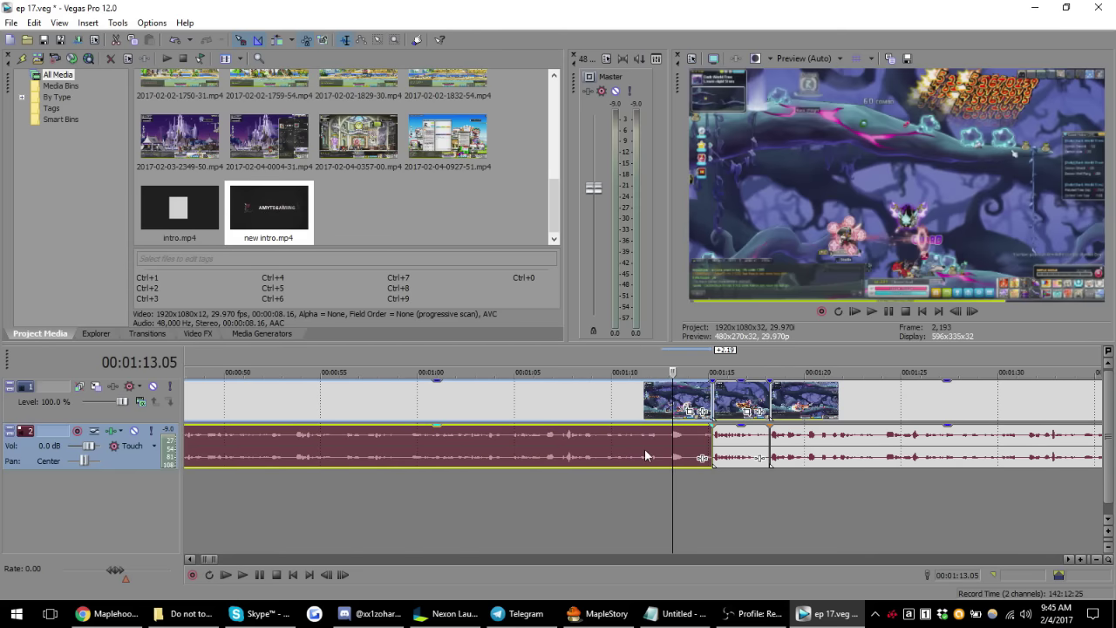
pyautogui.click(755, 454)
pyautogui.moveTo(760, 453); pyautogui.dragTo(792, 457)
pyautogui.click(711, 446)
pyautogui.moveTo(711, 446); pyautogui.dragTo(713, 446)
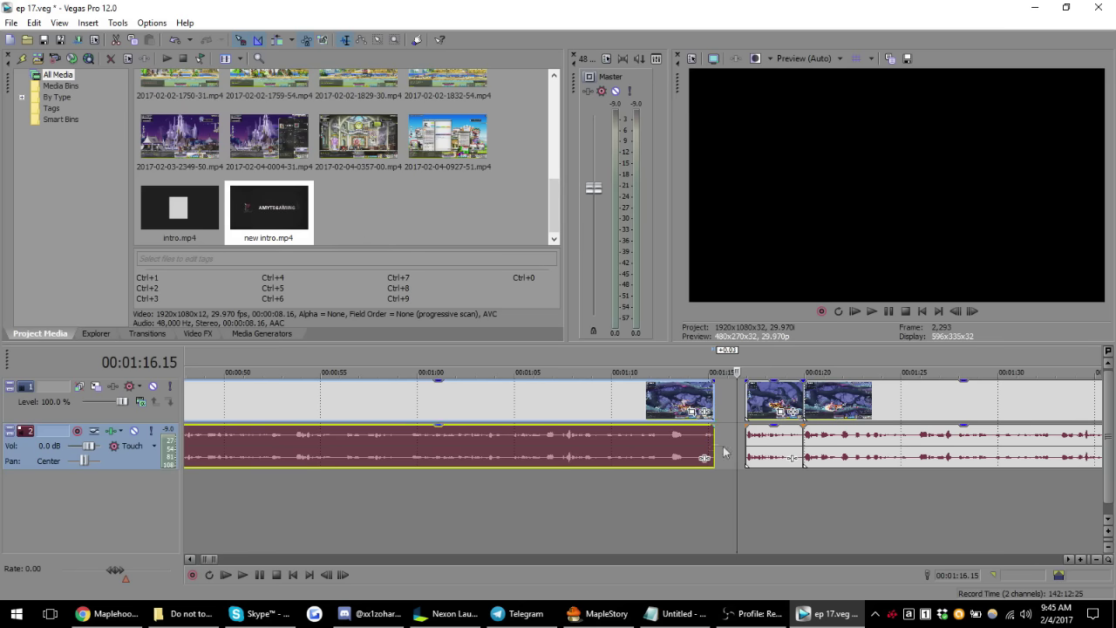
pyautogui.click(775, 449)
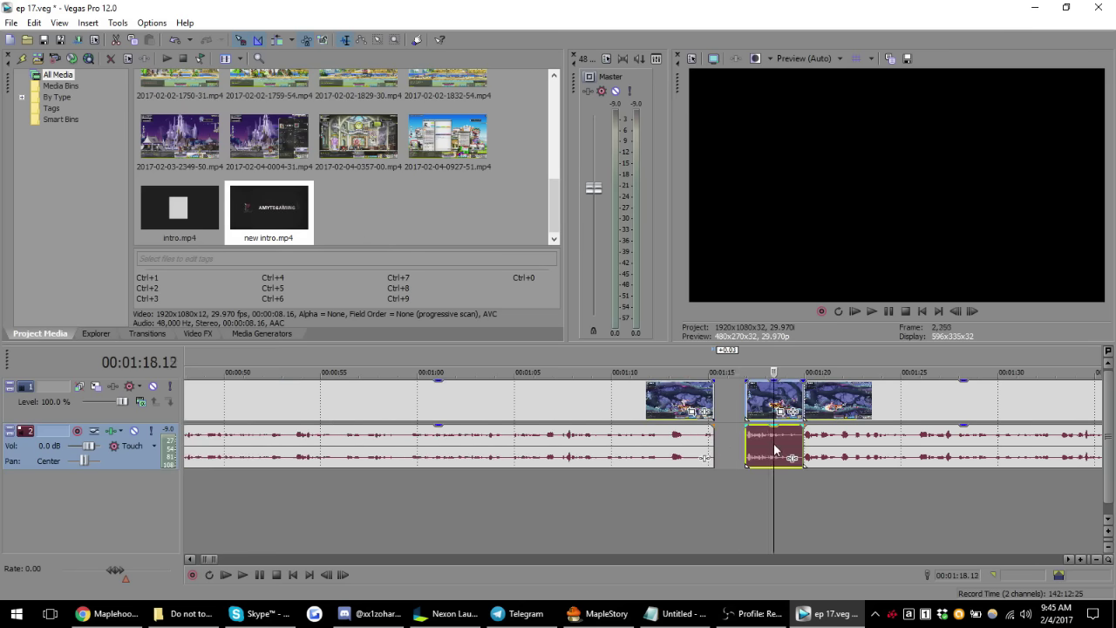
pyautogui.click(675, 447)
# - Slide the short clip left to close the gap near 1:17 and save the project
pyautogui.moveTo(773, 446); pyautogui.dragTo(755, 451)
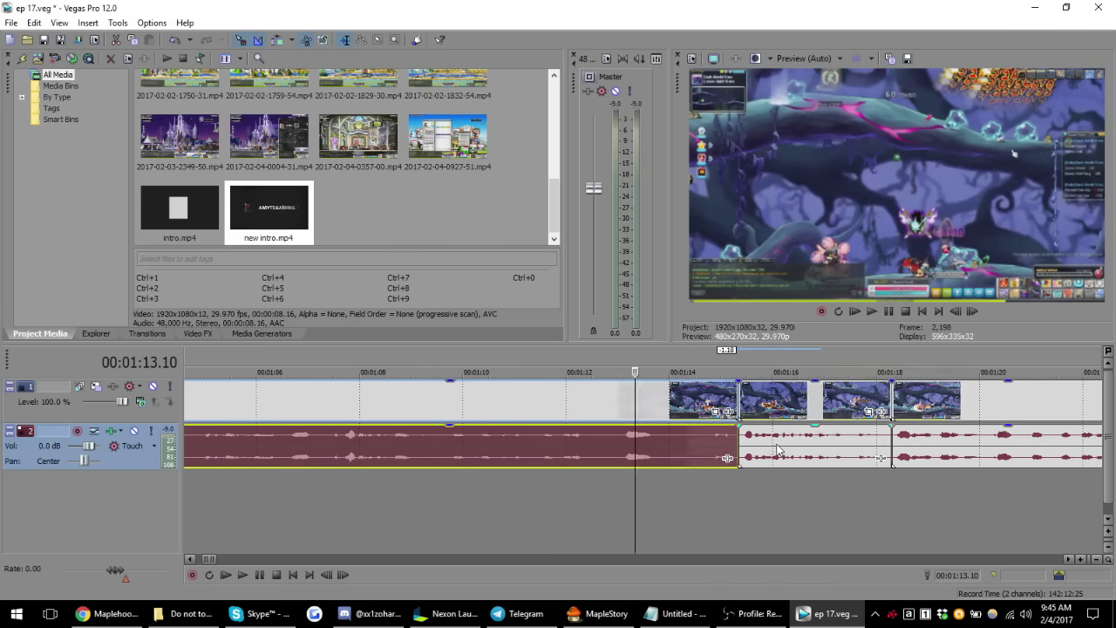
pyautogui.scroll(2, 785, 447)
pyautogui.click(903, 410)
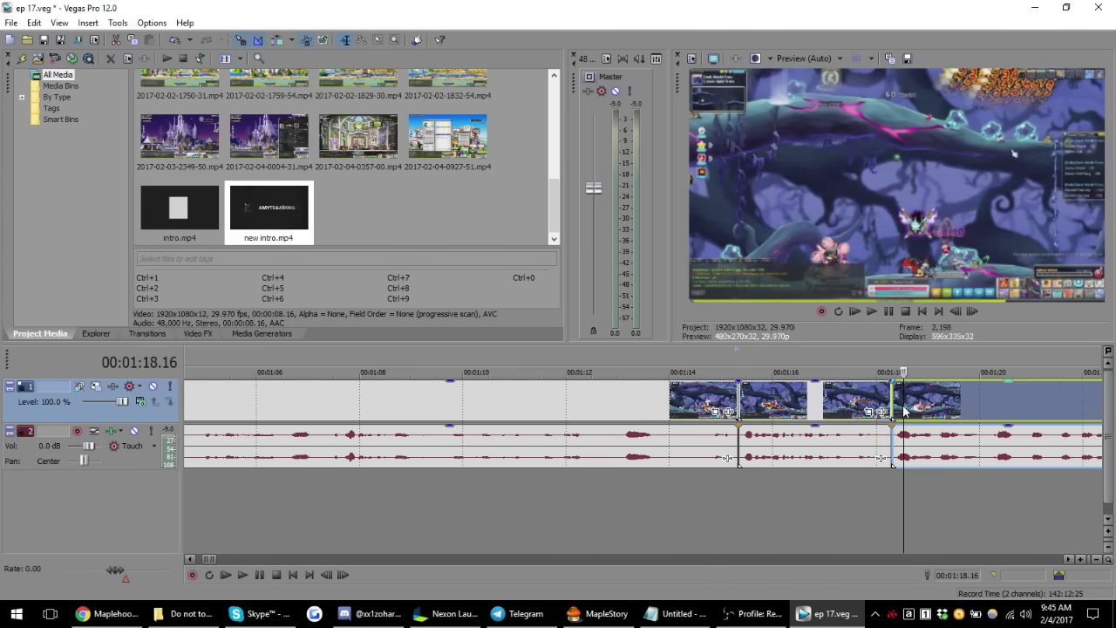
pyautogui.scroll(-3, 785, 436)
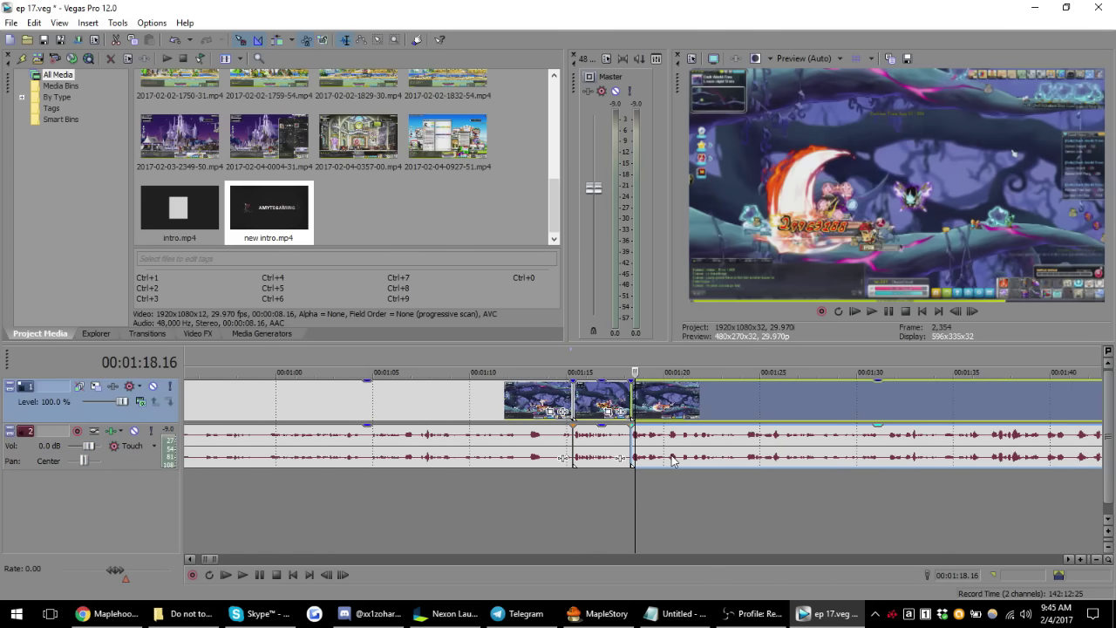
pyautogui.click(553, 436)
pyautogui.hotkey('ctrl', 's')
# - Play back across the cut from about 1:12 to check it
pyautogui.click(511, 442)
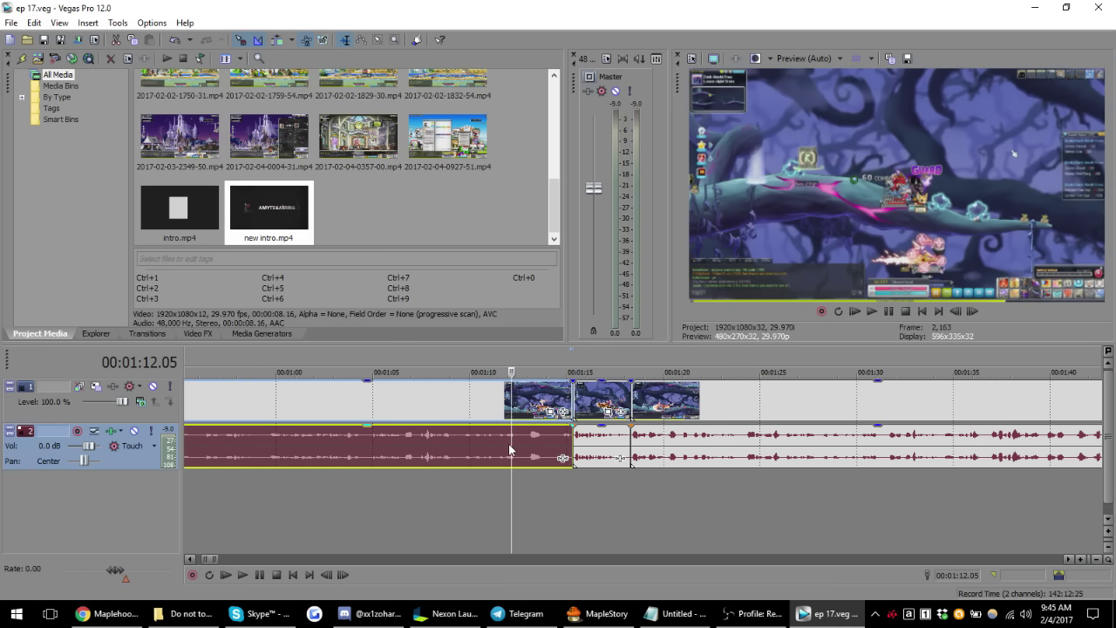
pyautogui.click(507, 445)
pyautogui.press('space')
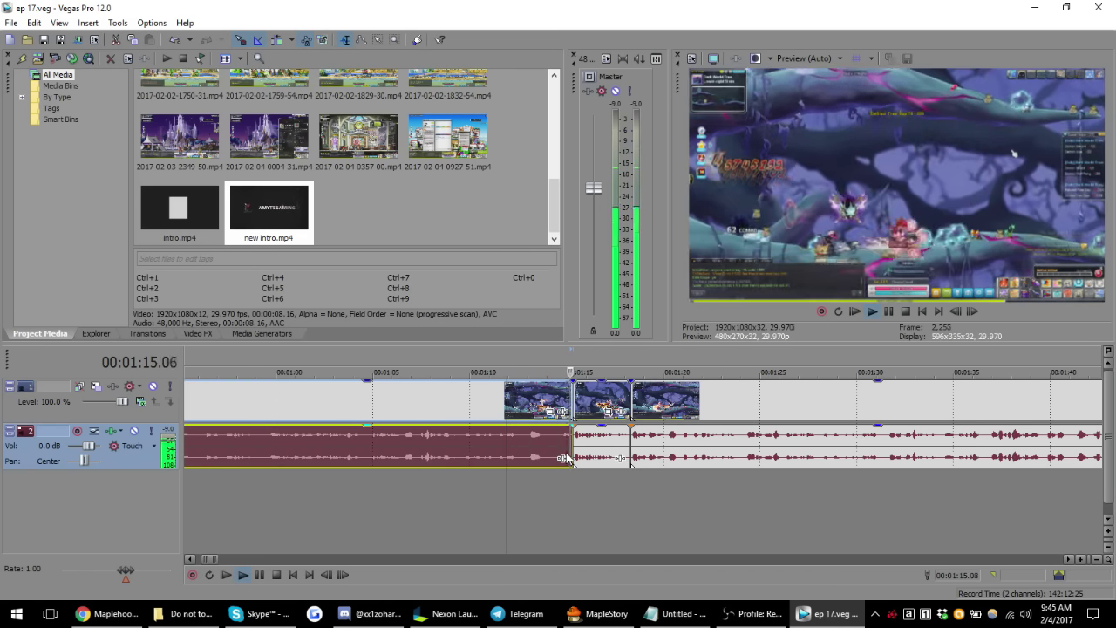
pyautogui.press('space')
# - Trim the middle clip's end shorter and move the following clip up against it
pyautogui.click(647, 449)
pyautogui.scroll(3, 647, 449)
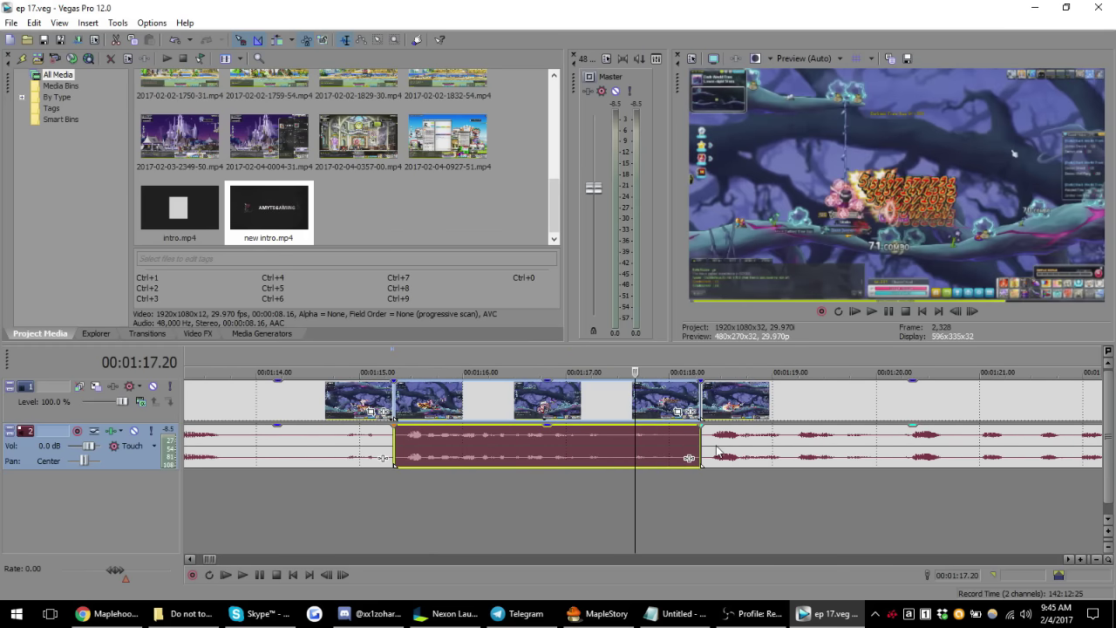
pyautogui.moveTo(700, 444)
pyautogui.mouseDown()
pyautogui.moveTo(680, 451)
pyautogui.moveTo(693, 455)
pyautogui.mouseUp()
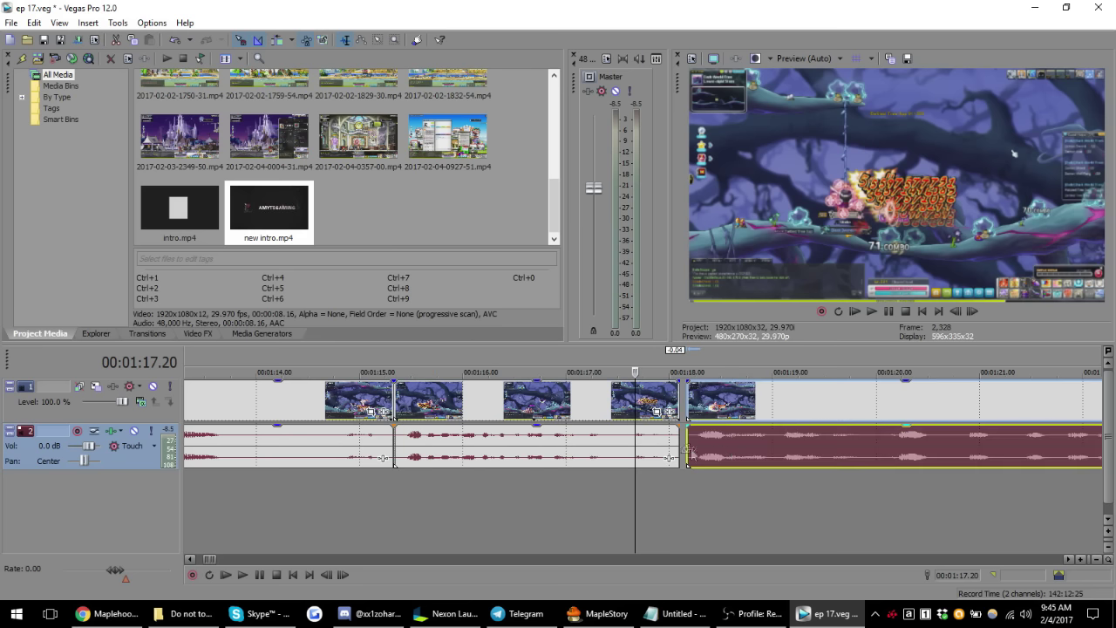
pyautogui.moveTo(691, 449); pyautogui.dragTo(680, 452)
pyautogui.scroll(-3, 711, 460)
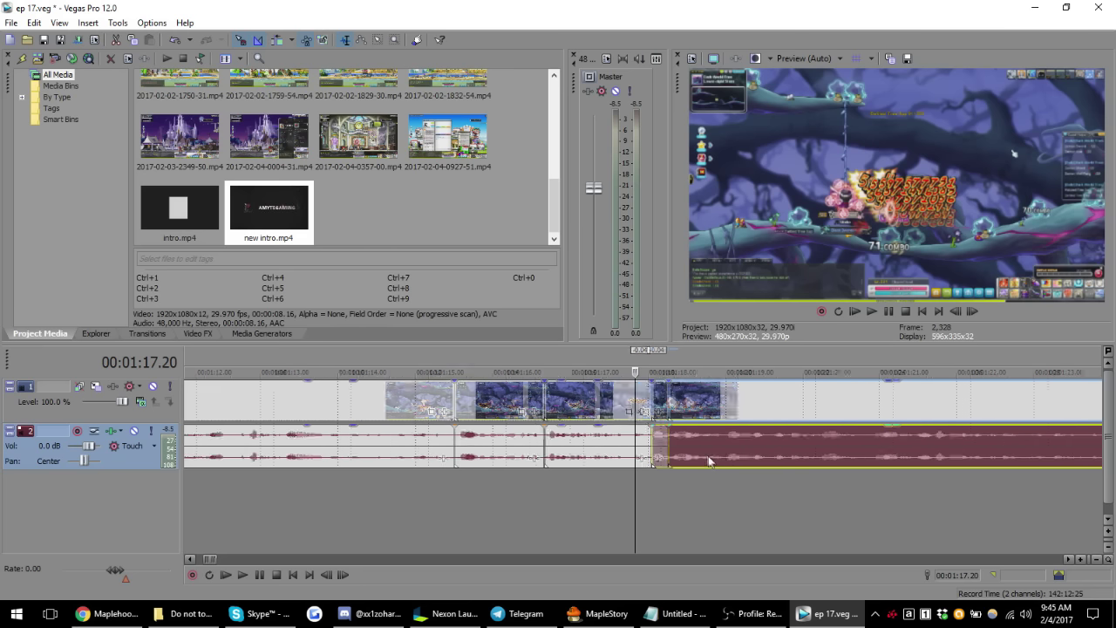
pyautogui.scroll(-2, 711, 460)
pyautogui.click(623, 405)
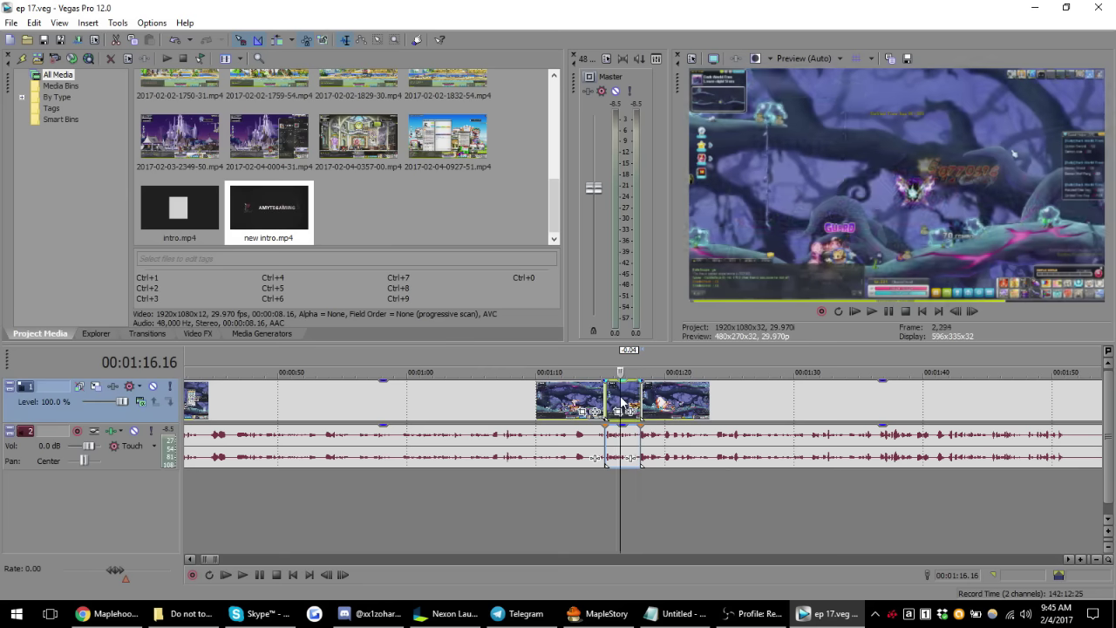
# - Open Pan/Crop for the clip near 1:15, try cropping in, then reset to (Default)
pyautogui.click(605, 397)
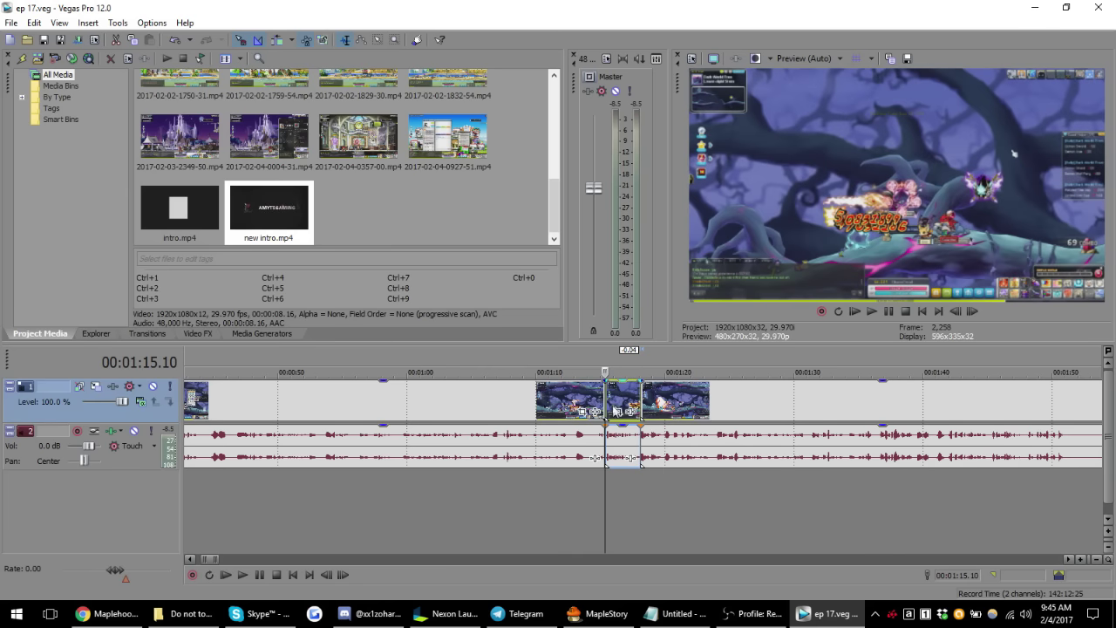
pyautogui.hotkey('ctrl', 'shift', 'c')
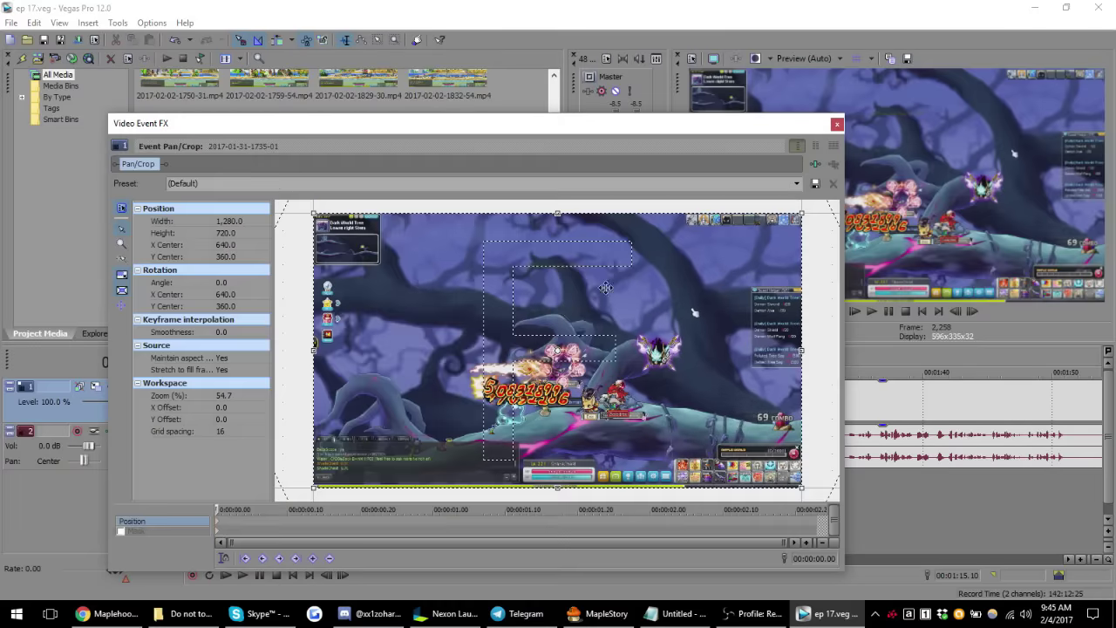
pyautogui.moveTo(740, 132); pyautogui.dragTo(742, 110)
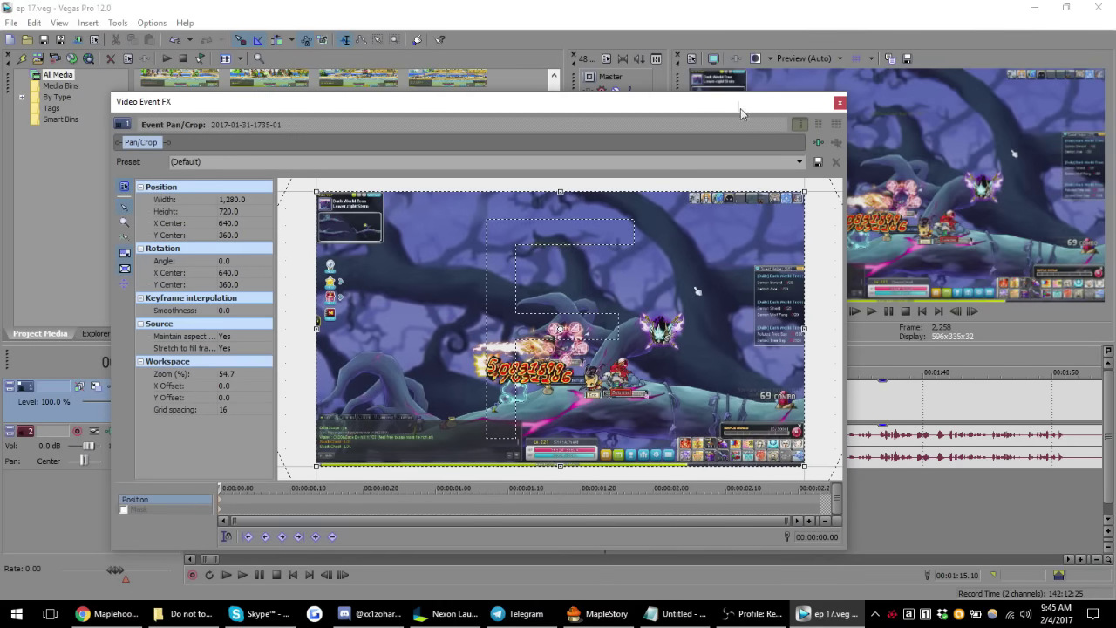
pyautogui.scroll(-2, 758, 233)
pyautogui.scroll(-2, 698, 262)
pyautogui.scroll(-1, 663, 279)
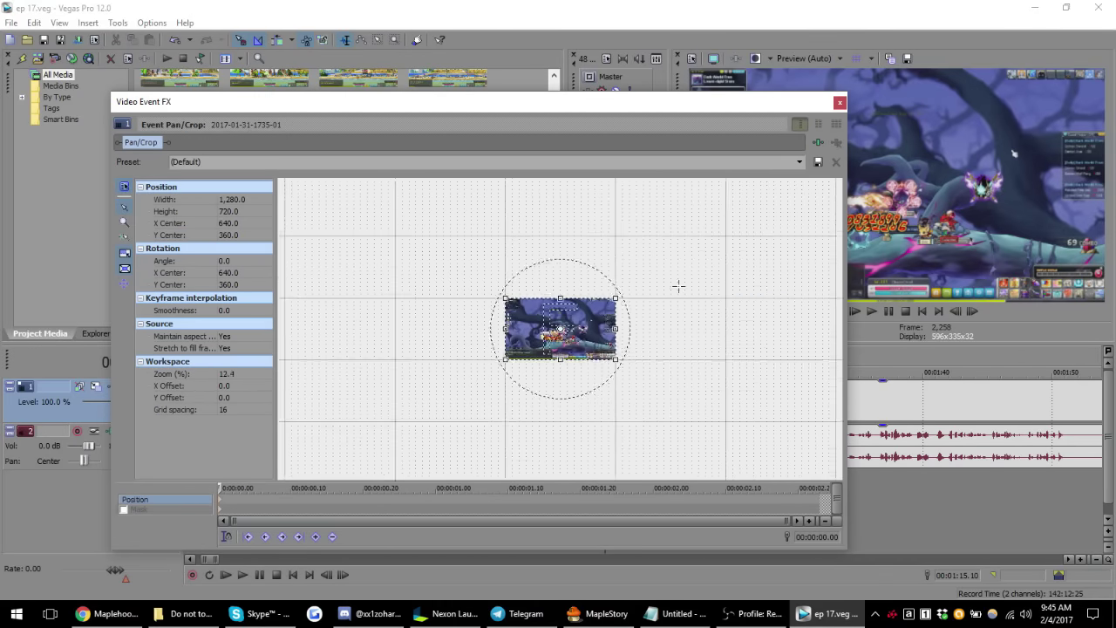
pyautogui.scroll(1, 650, 290)
pyautogui.scroll(1, 645, 292)
pyautogui.scroll(1, 711, 309)
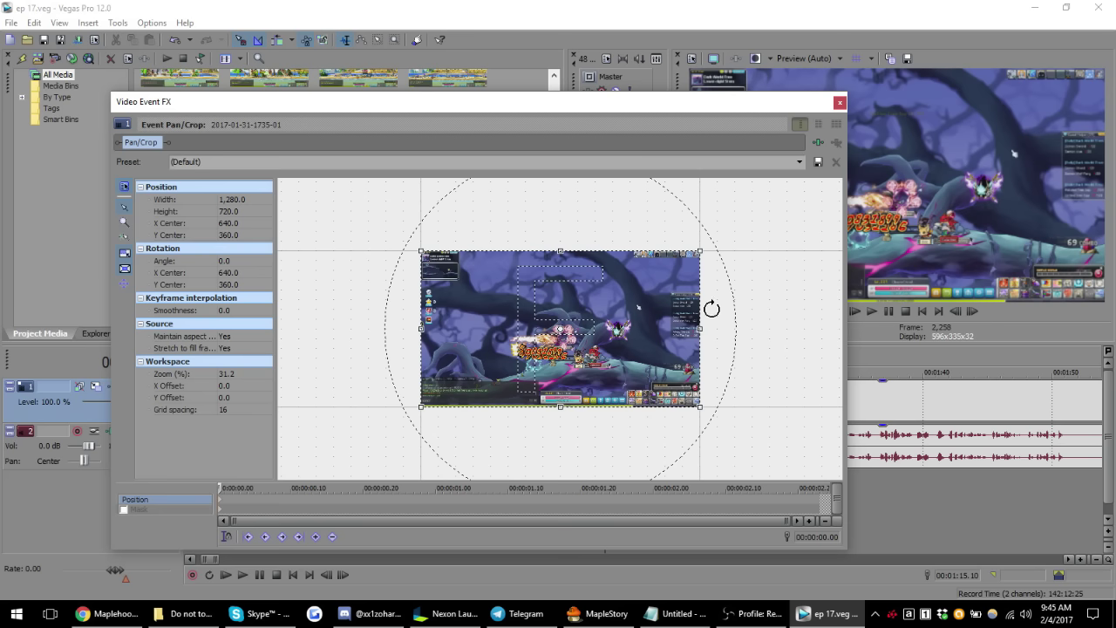
pyautogui.scroll(1, 697, 340)
pyautogui.scroll(-2, 663, 323)
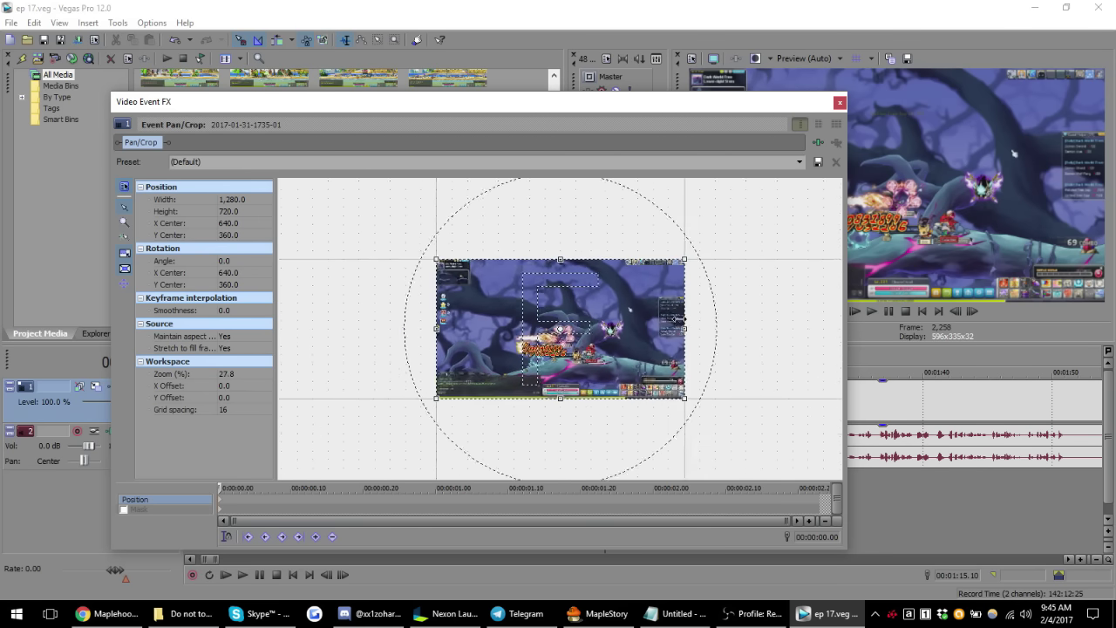
pyautogui.scroll(1, 610, 314)
pyautogui.scroll(1, 688, 279)
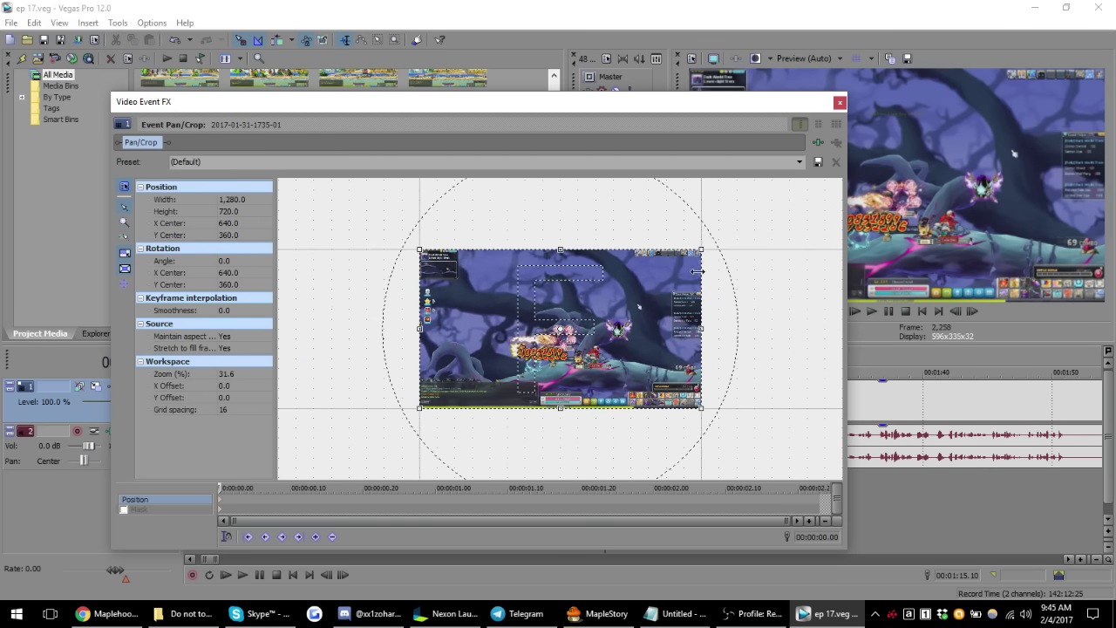
pyautogui.moveTo(704, 247); pyautogui.dragTo(637, 286)
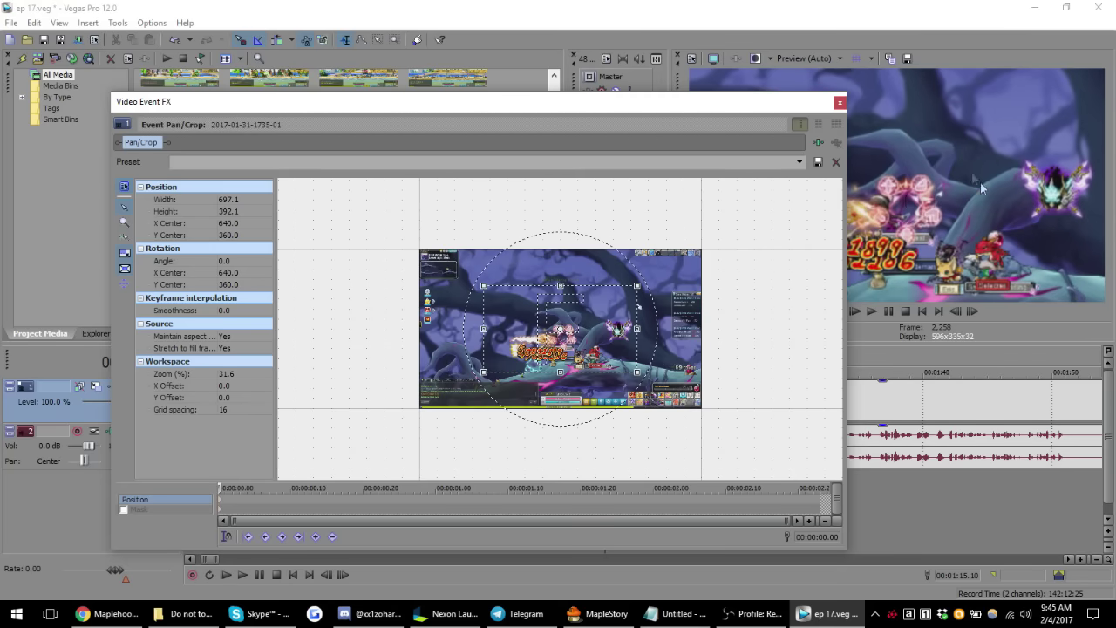
pyautogui.moveTo(637, 283)
pyautogui.mouseDown()
pyautogui.moveTo(607, 312)
pyautogui.moveTo(506, 342)
pyautogui.moveTo(586, 322)
pyautogui.mouseUp()
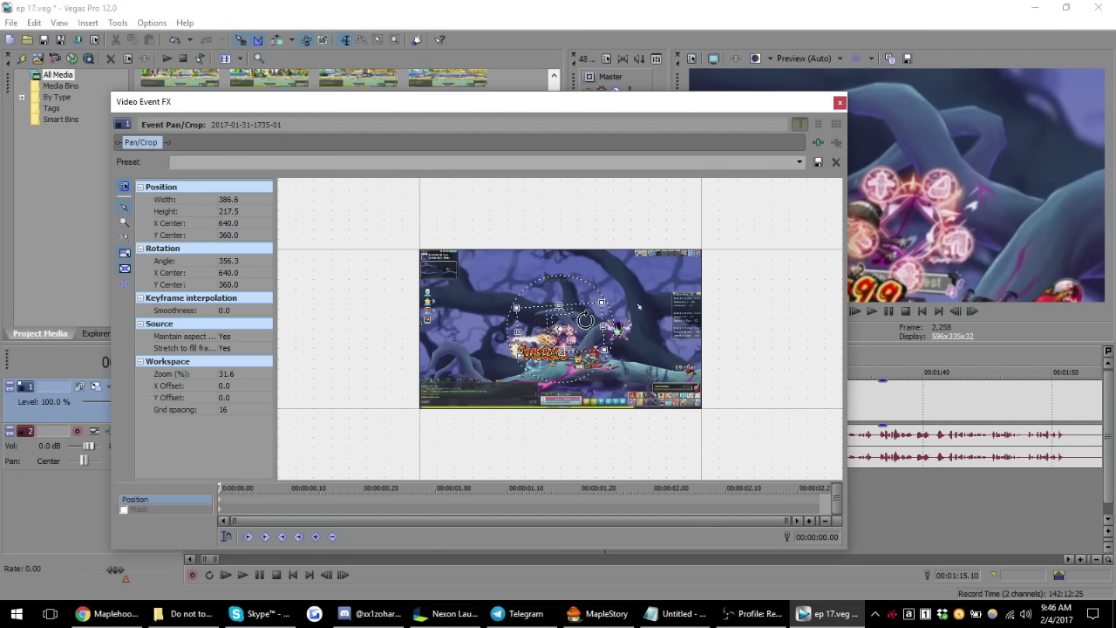
pyautogui.click(800, 162)
pyautogui.click(488, 172)
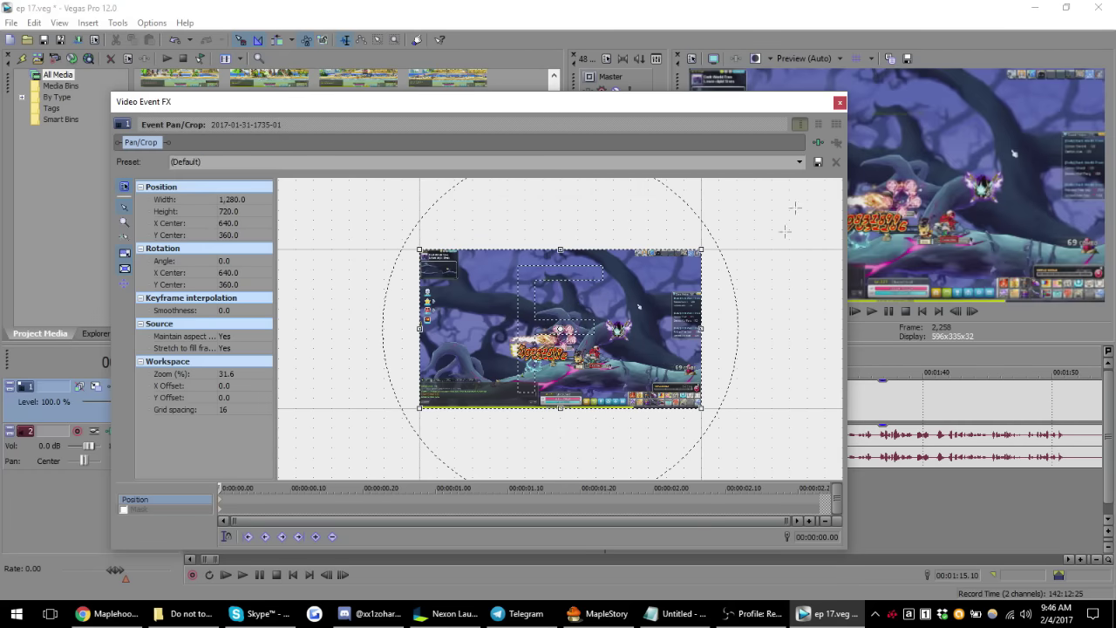
# - Close the Video Event FX window and place the playhead at about 1:45
pyautogui.click(840, 102)
pyautogui.scroll(-5, 615, 440)
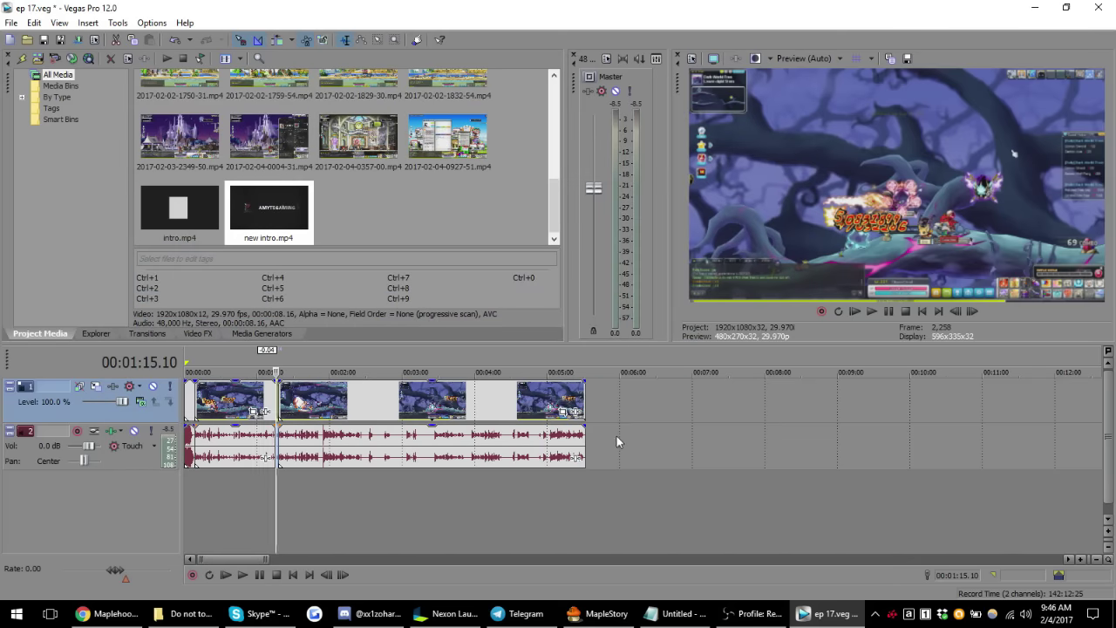
pyautogui.scroll(5, 617, 440)
pyautogui.click(537, 446)
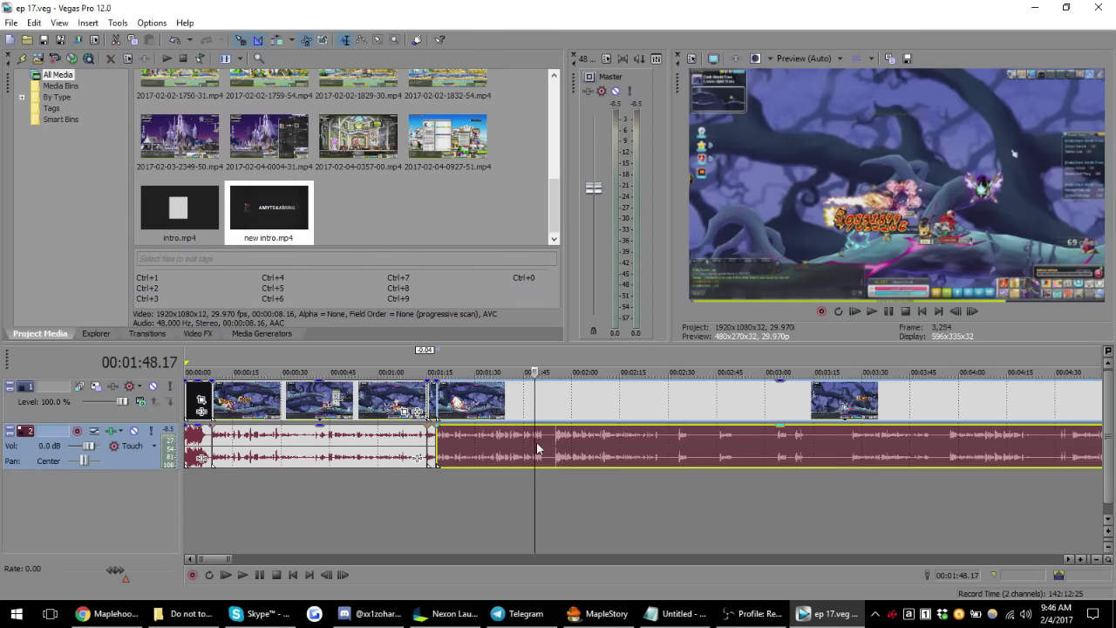
pyautogui.scroll(-5, 855, 427)
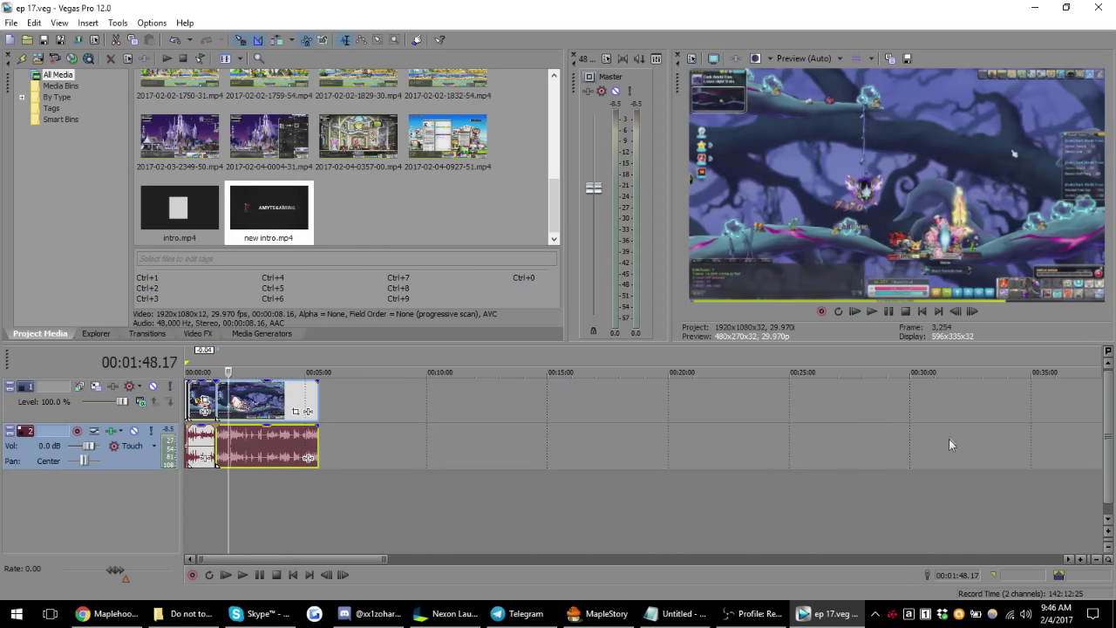
pyautogui.scroll(3, 950, 445)
pyautogui.scroll(2, 872, 436)
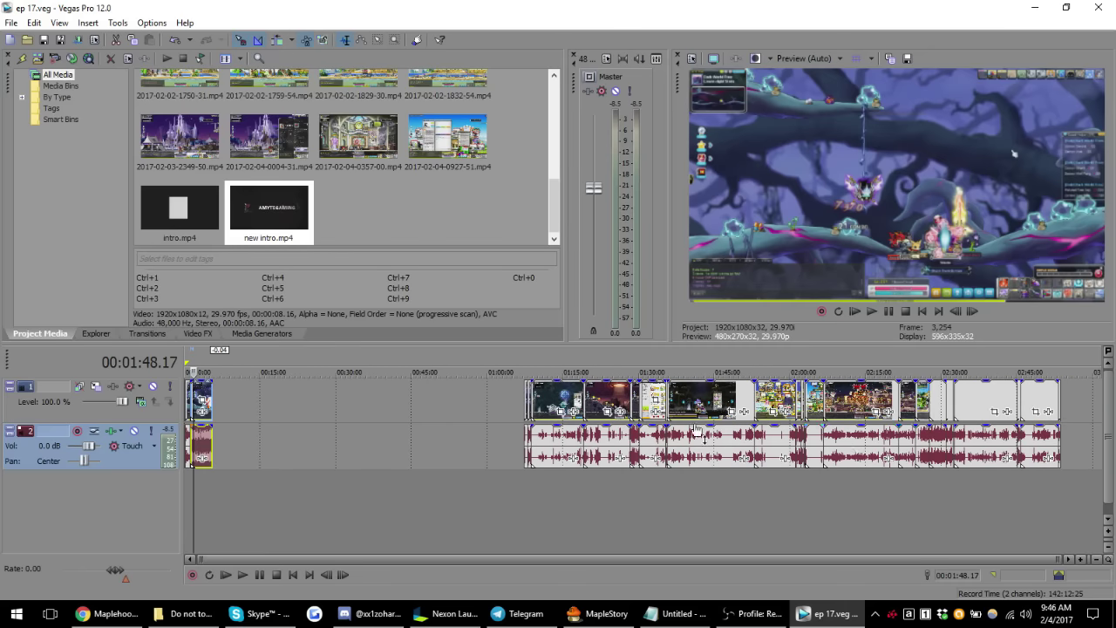
pyautogui.scroll(3, 697, 432)
pyautogui.scroll(3, 532, 447)
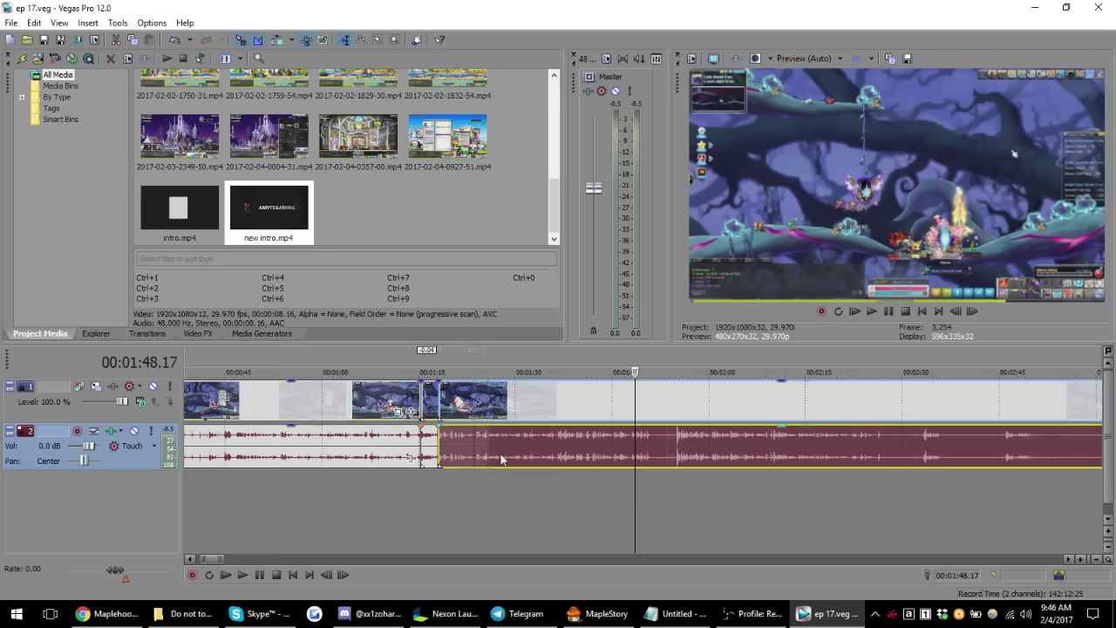
pyautogui.click(617, 449)
pyautogui.scroll(2, 616, 449)
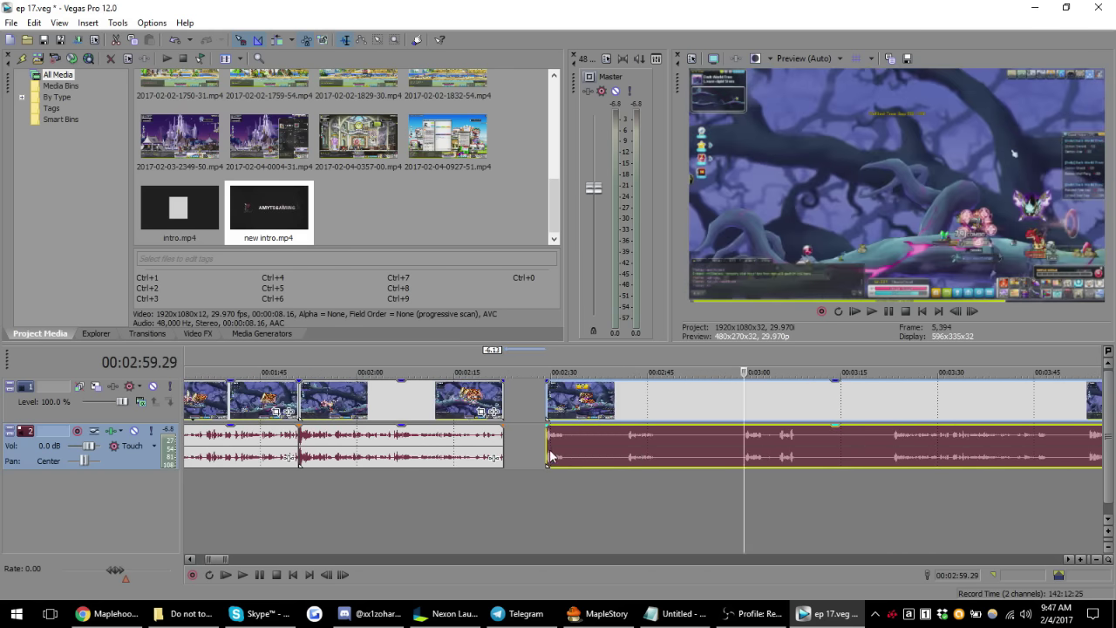
pyautogui.click(550, 455)
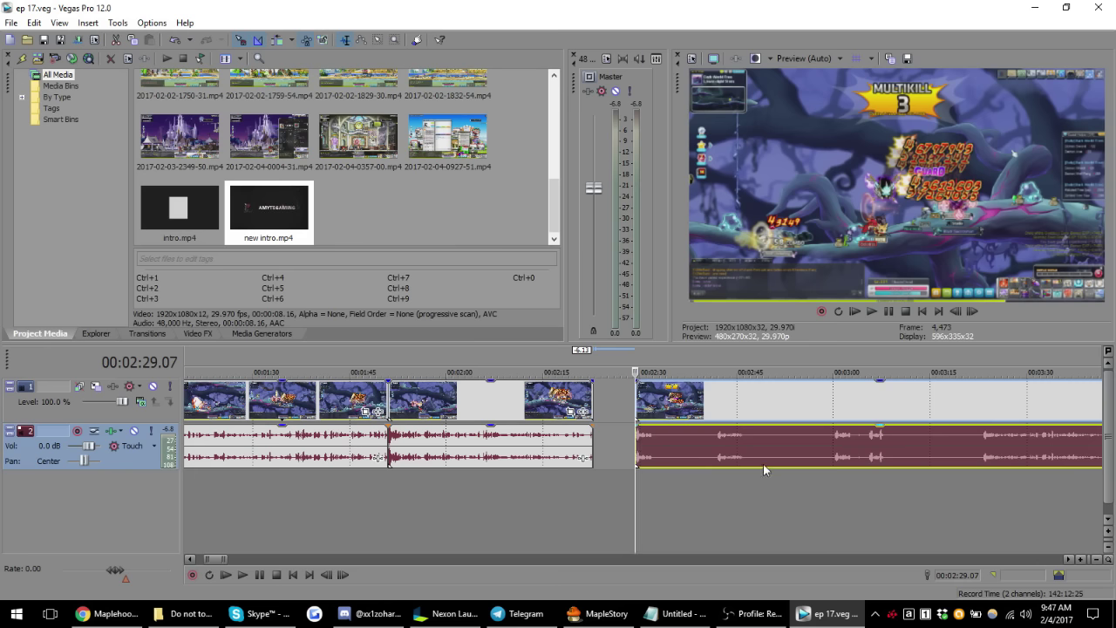
pyautogui.press('space')
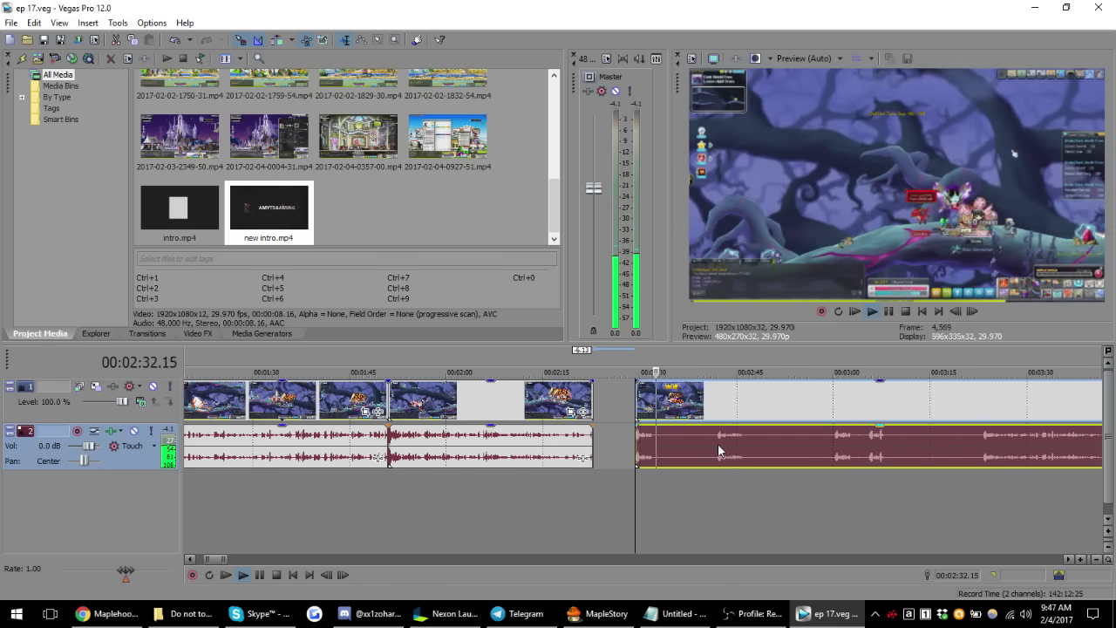
pyautogui.press('space')
pyautogui.click(717, 444)
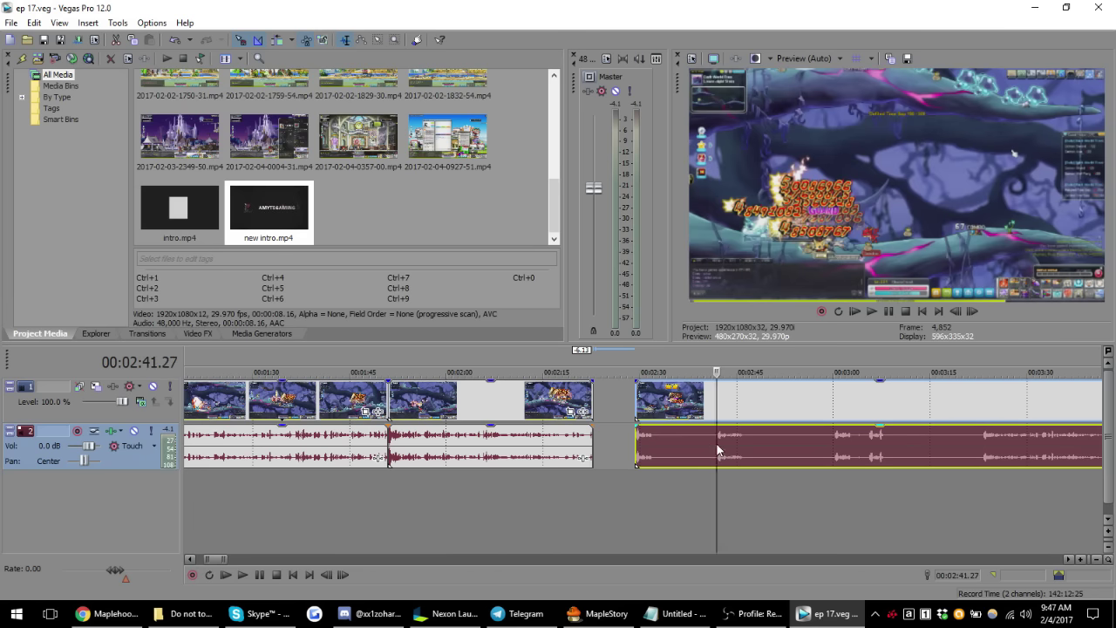
pyautogui.press('space')
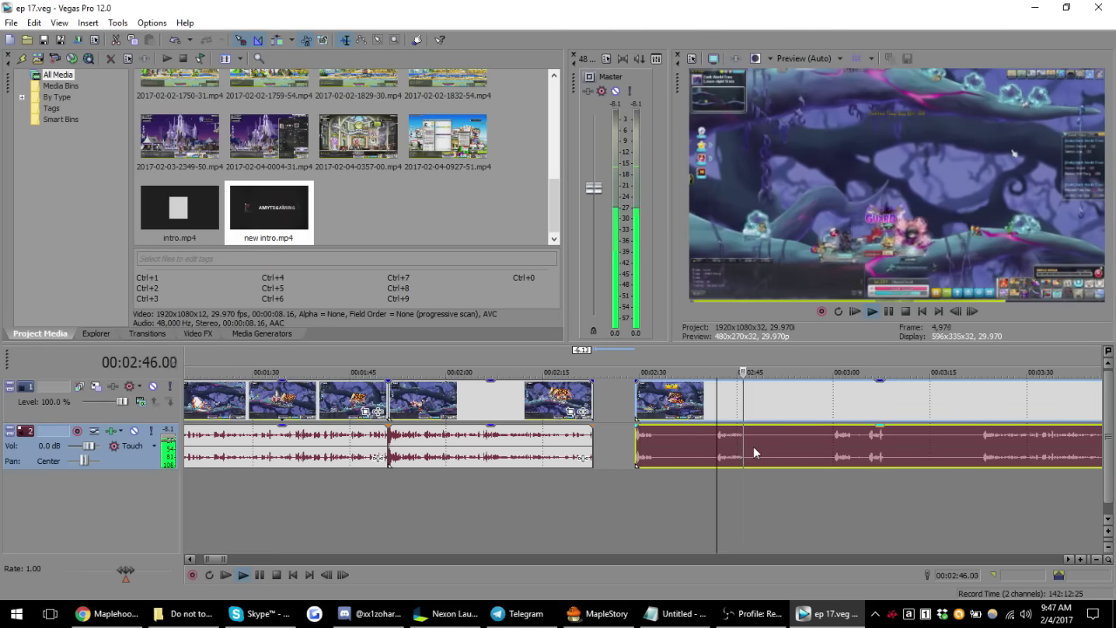
pyautogui.press('Return')
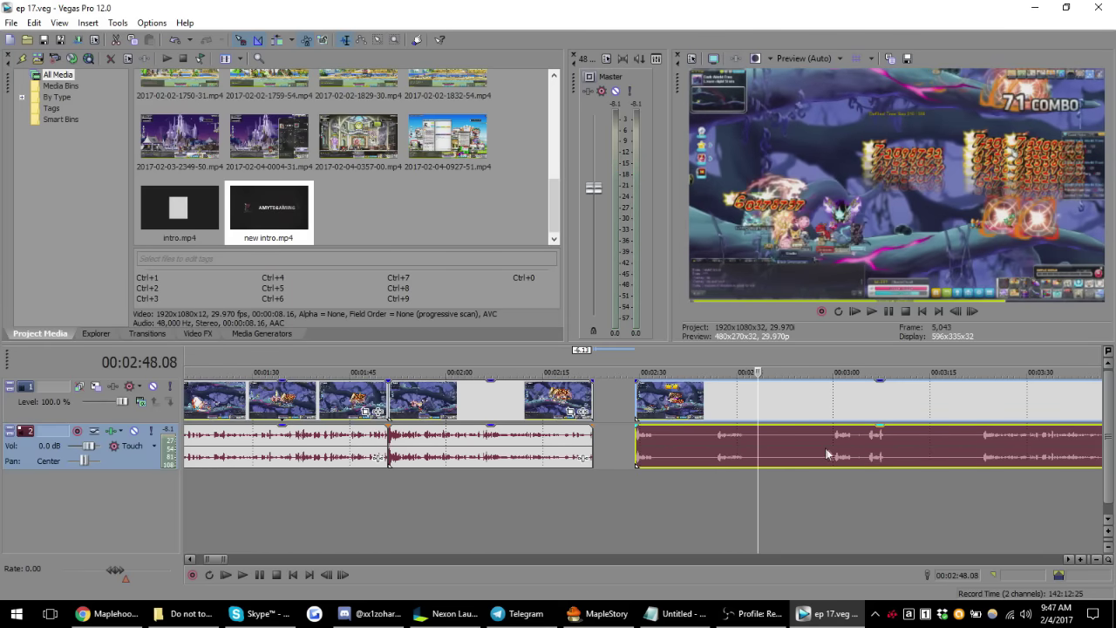
pyautogui.click(834, 444)
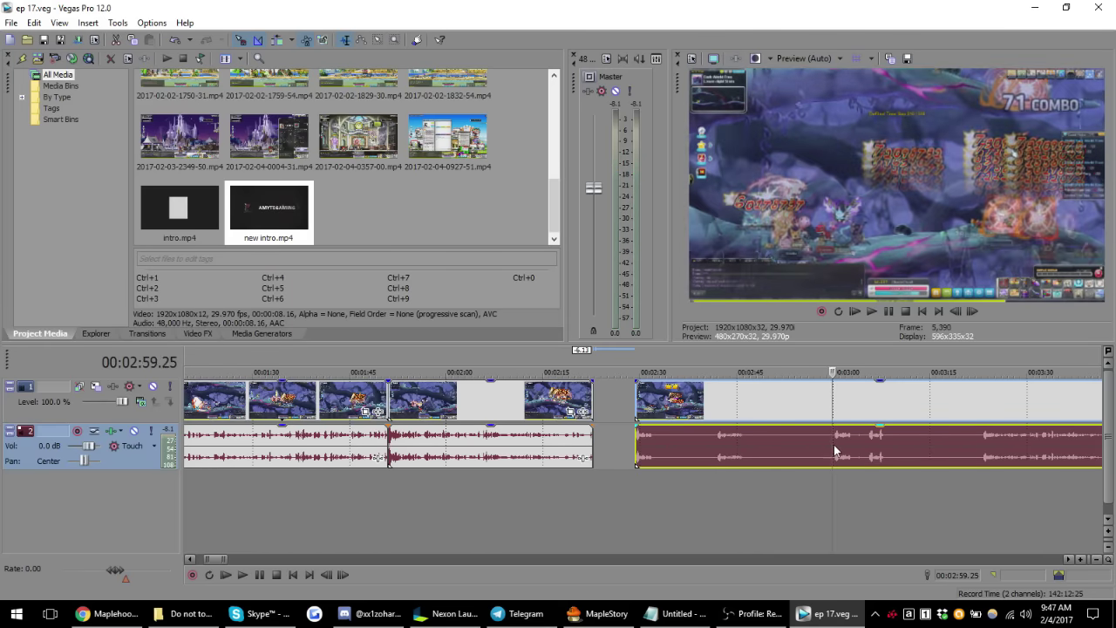
pyautogui.click(869, 444)
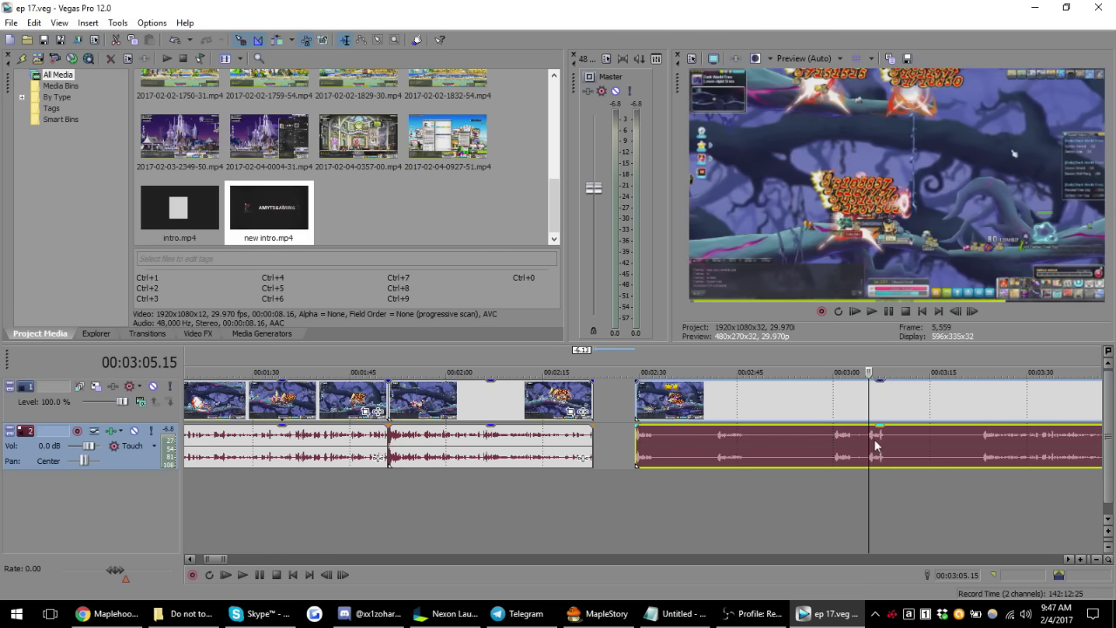
pyautogui.press('space')
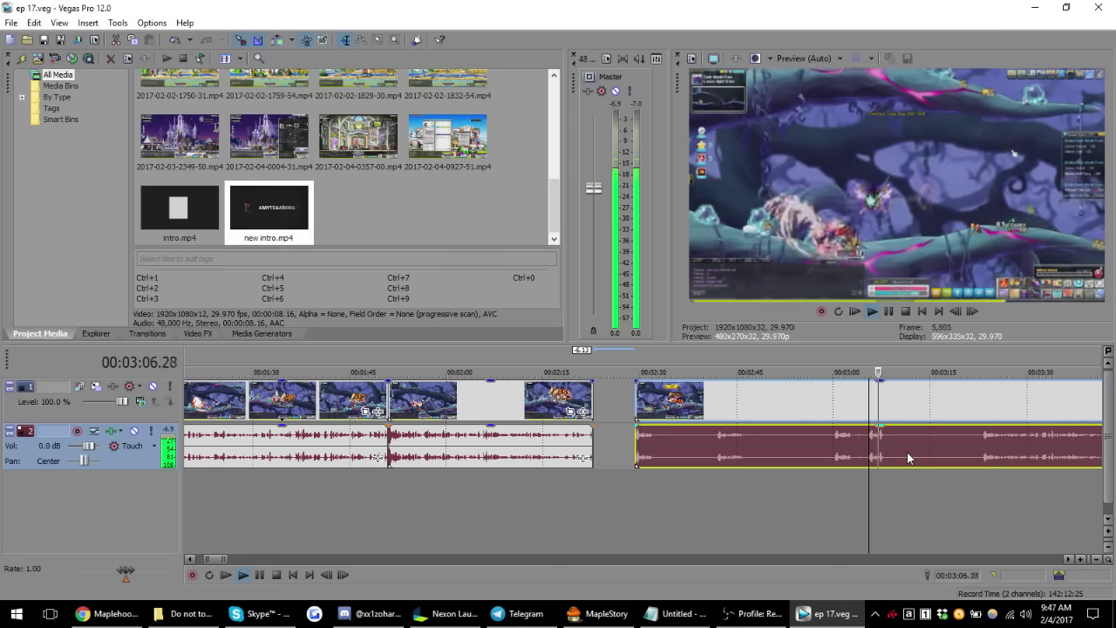
pyautogui.press('space')
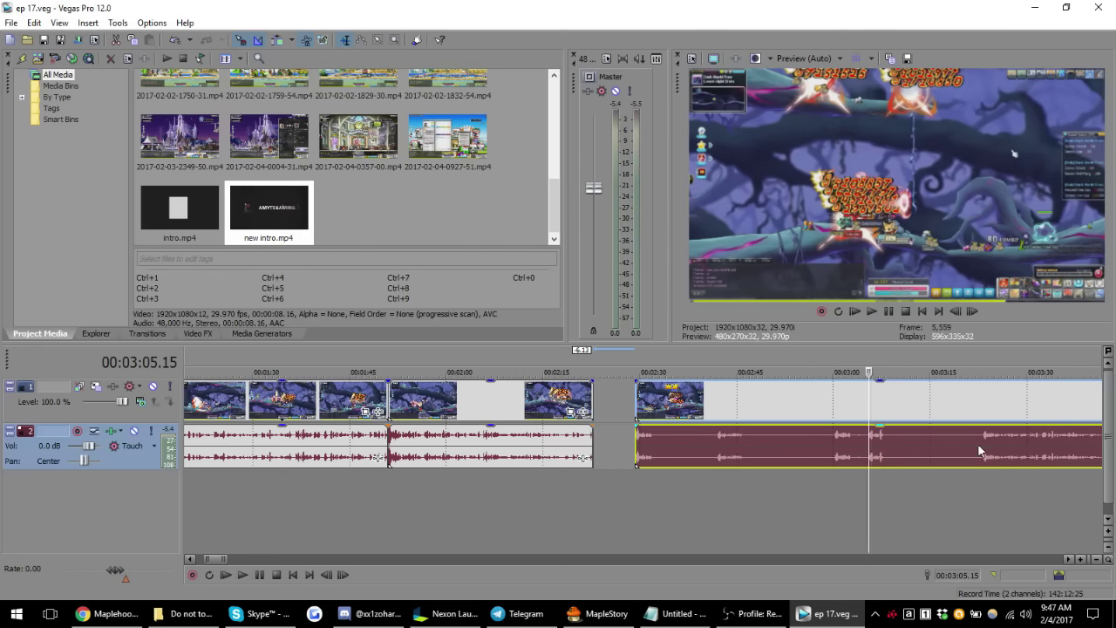
pyautogui.click(983, 443)
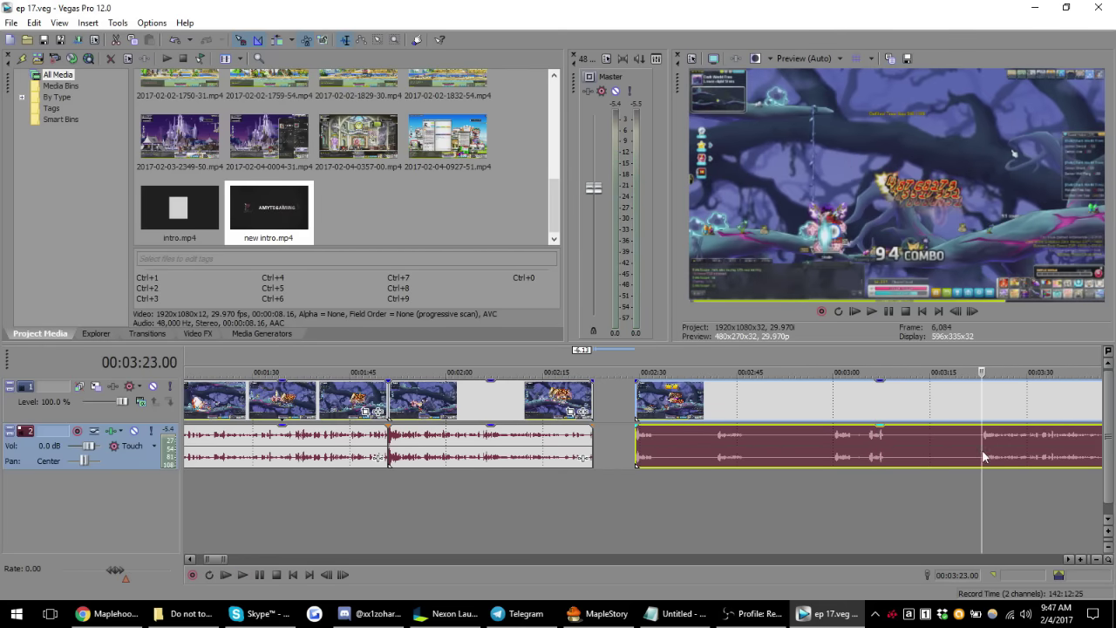
pyautogui.scroll(-2, 1001, 445)
pyautogui.press('space')
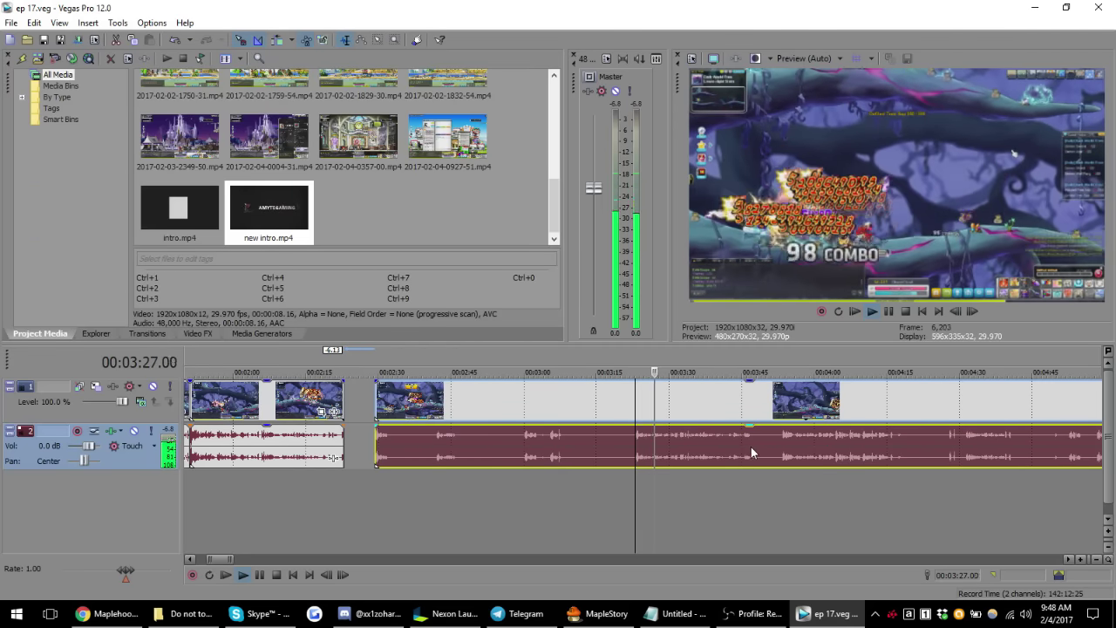
pyautogui.press('space')
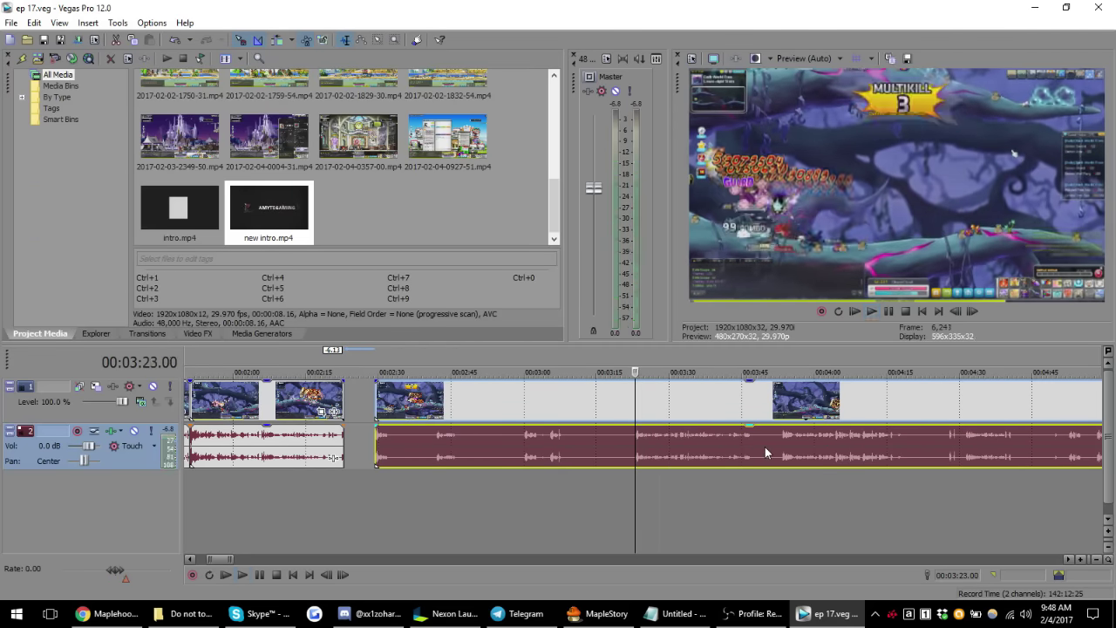
pyautogui.click(765, 446)
pyautogui.press('space')
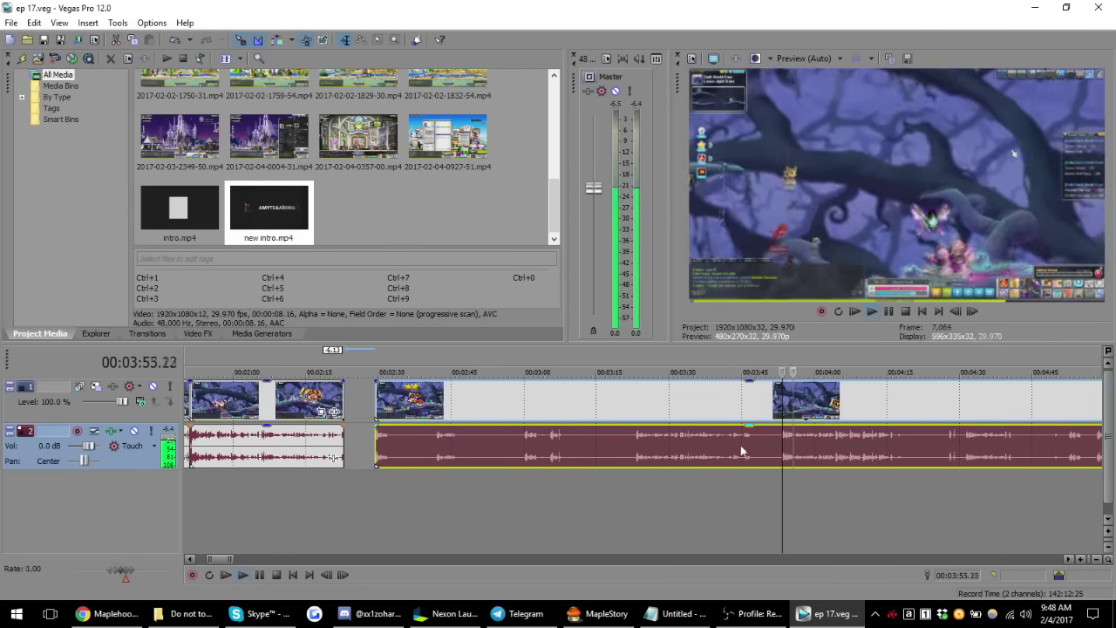
pyautogui.click(634, 445)
pyautogui.scroll(1, 634, 445)
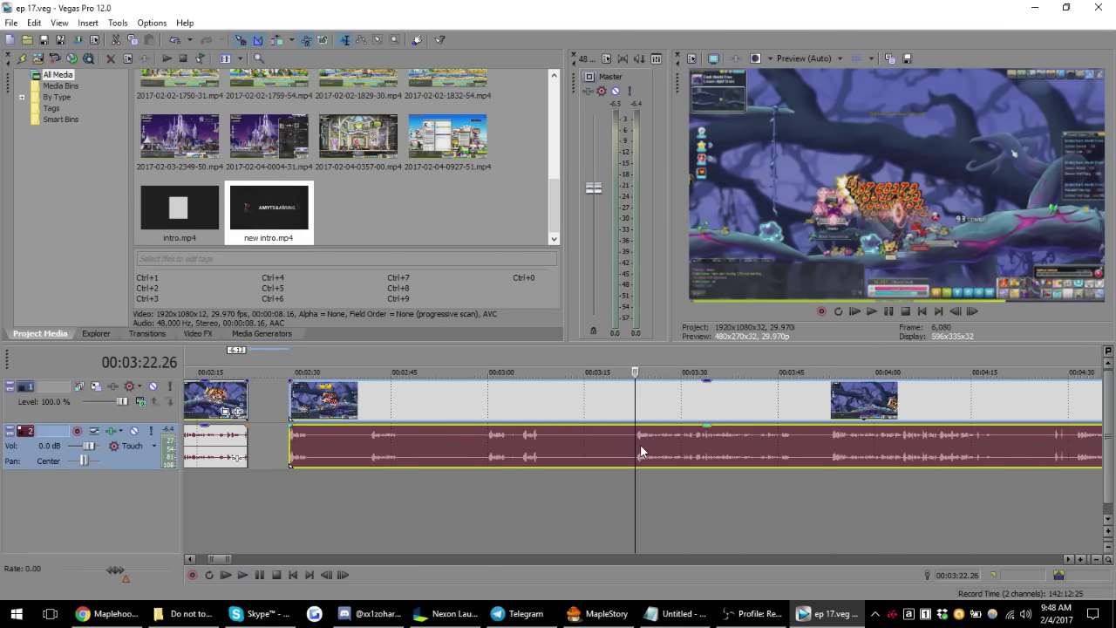
pyautogui.scroll(1, 641, 441)
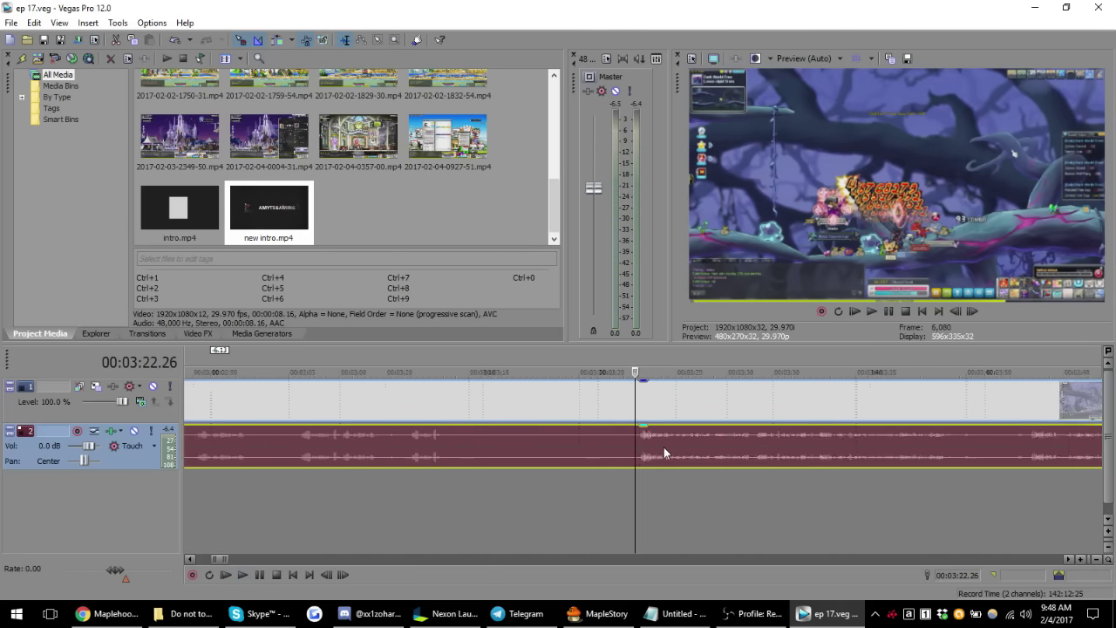
pyautogui.click(641, 442)
pyautogui.scroll(-3, 641, 451)
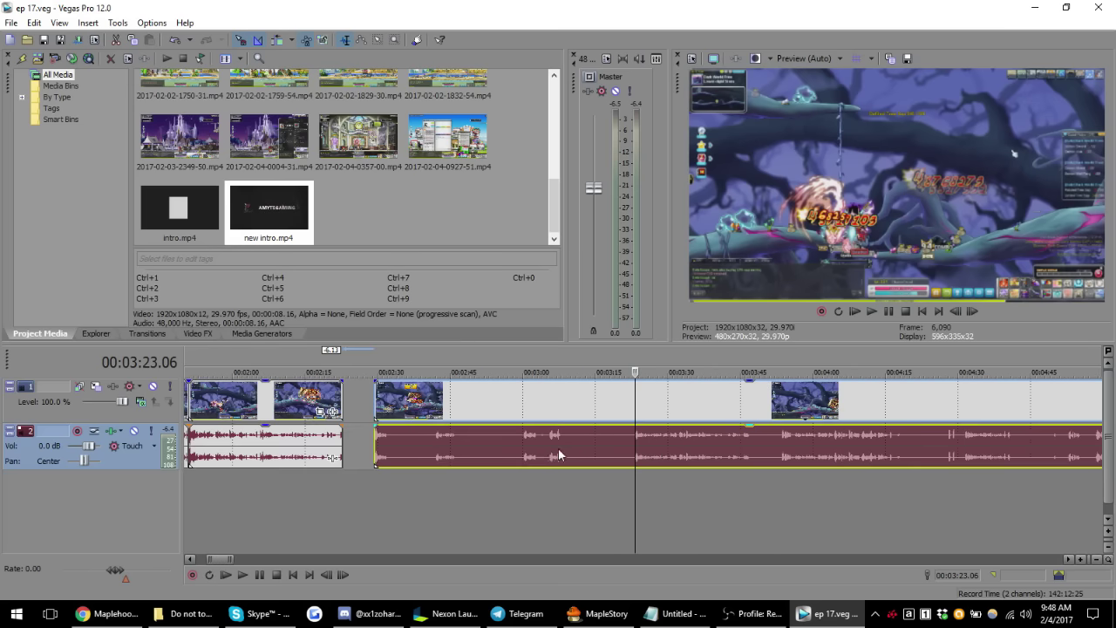
pyautogui.click(377, 448)
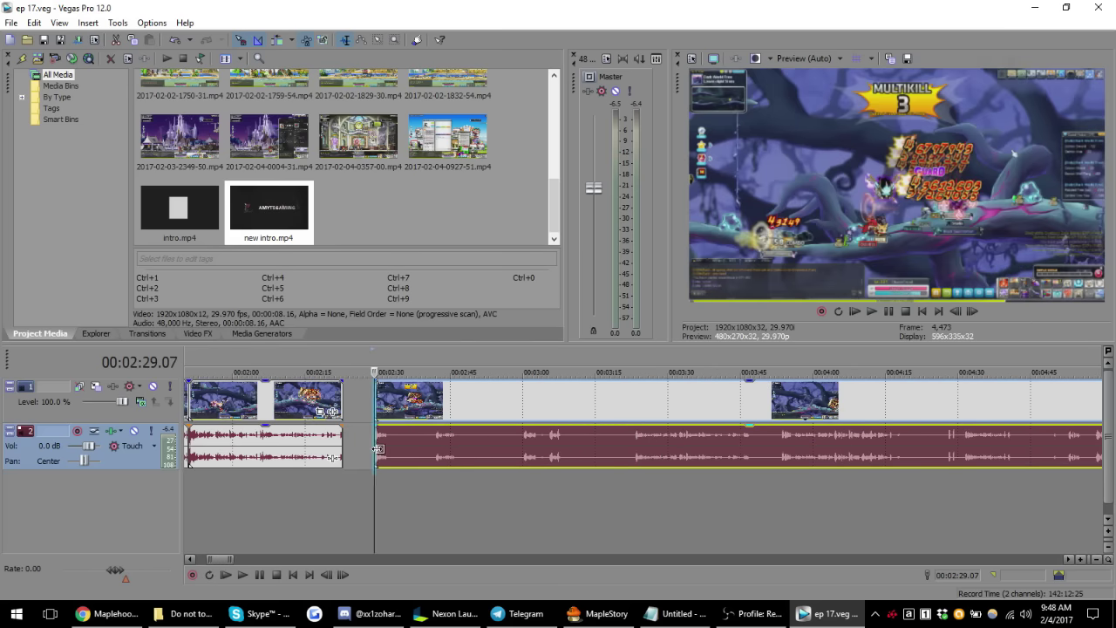
# - Slide the later footage left until it sits flush against the earlier clip
pyautogui.moveTo(376, 448); pyautogui.dragTo(633, 450)
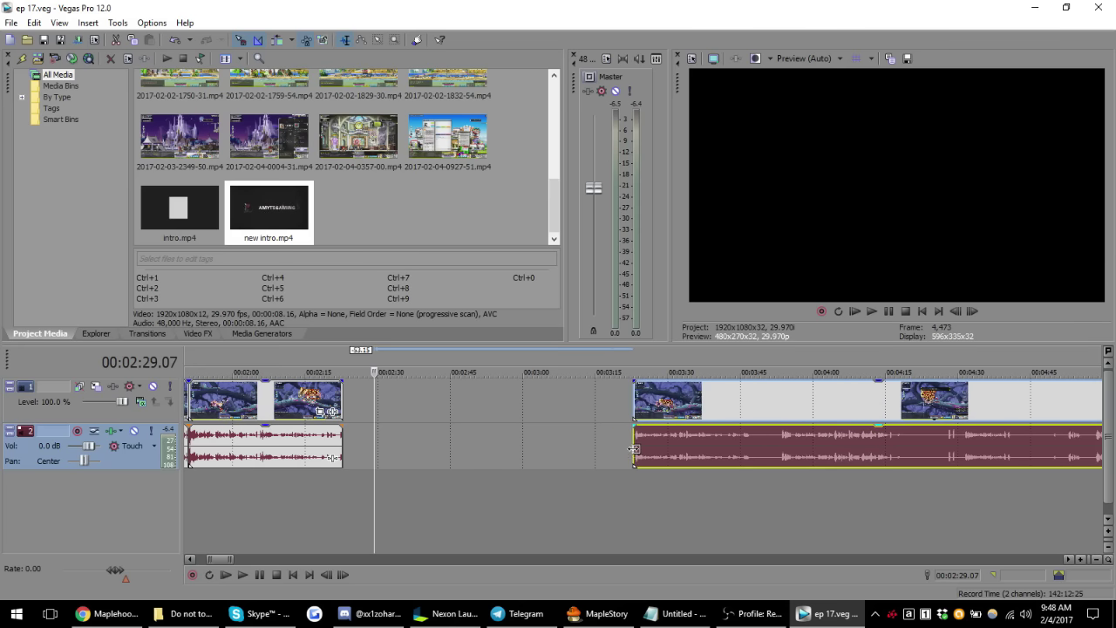
pyautogui.scroll(-2, 641, 449)
pyautogui.click(718, 439)
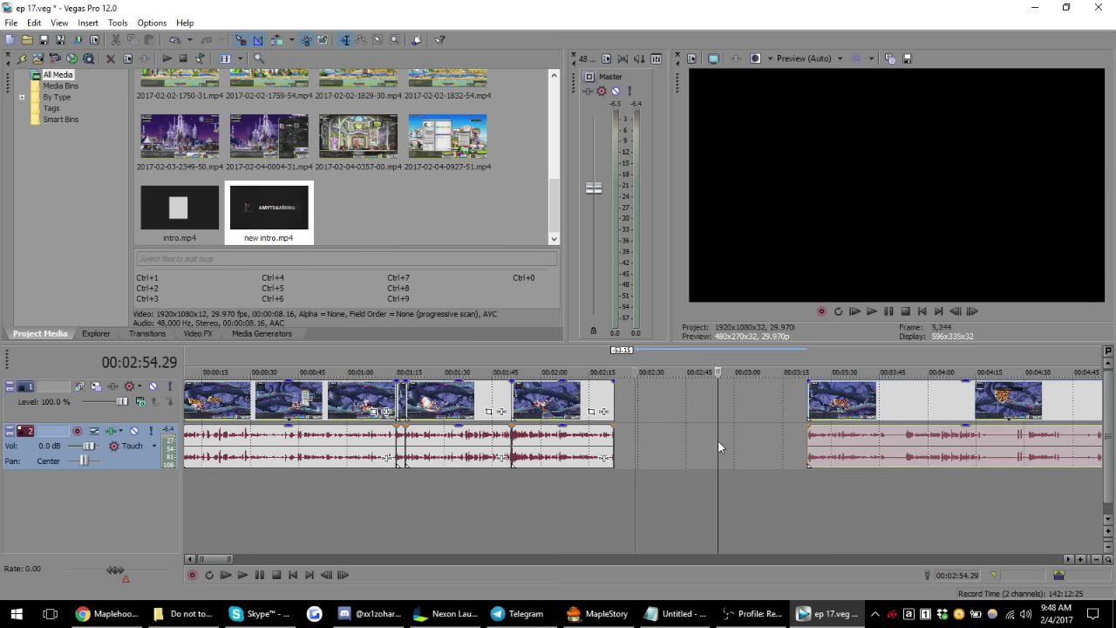
pyautogui.moveTo(859, 449); pyautogui.dragTo(625, 451)
pyautogui.scroll(2, 663, 450)
pyautogui.click(635, 453)
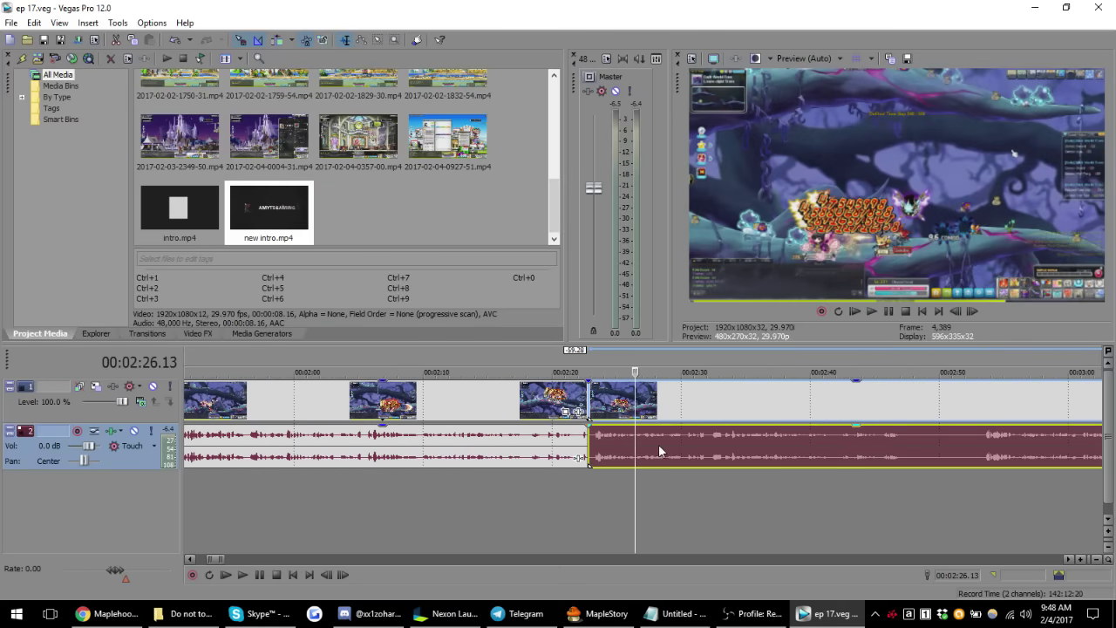
pyautogui.scroll(3, 658, 443)
pyautogui.moveTo(498, 446)
pyautogui.mouseDown()
pyautogui.moveTo(517, 453)
pyautogui.moveTo(508, 457)
pyautogui.mouseUp()
pyautogui.scroll(-3, 463, 451)
pyautogui.scroll(-2, 541, 458)
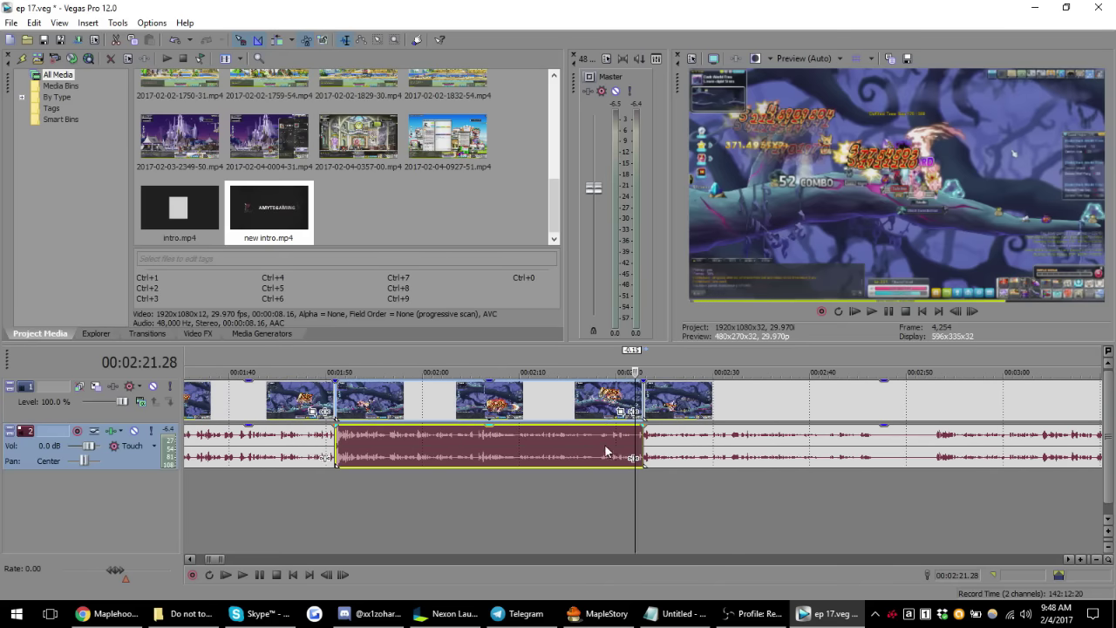
# - Preview the join twice, then move the playhead to the next cut near 3:07
pyautogui.click(607, 443)
pyautogui.press('space')
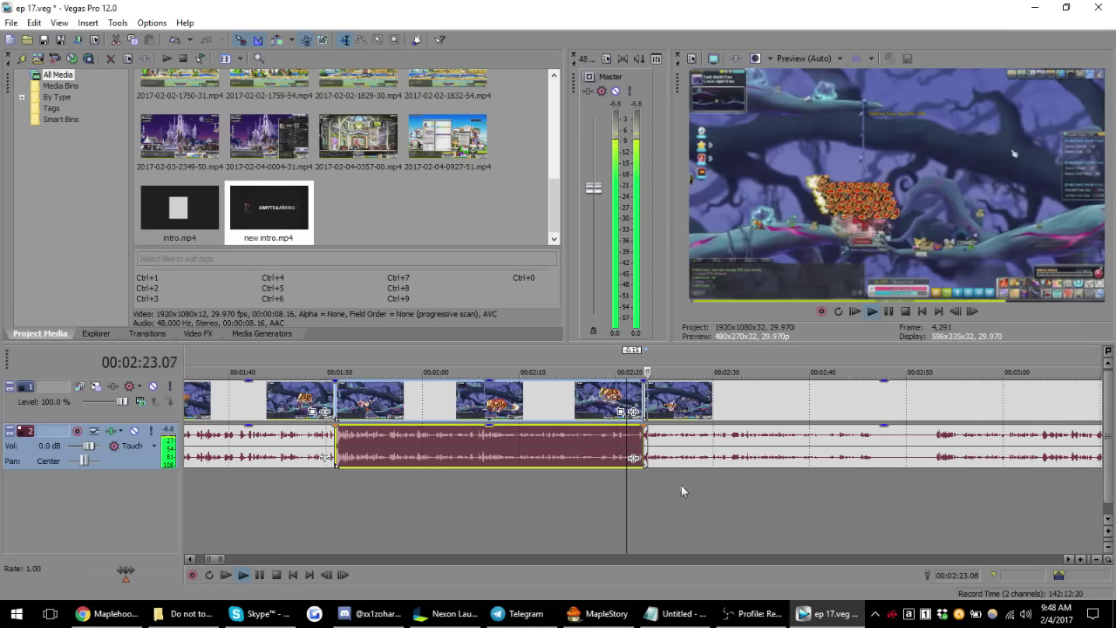
pyautogui.click(591, 445)
pyautogui.press('space')
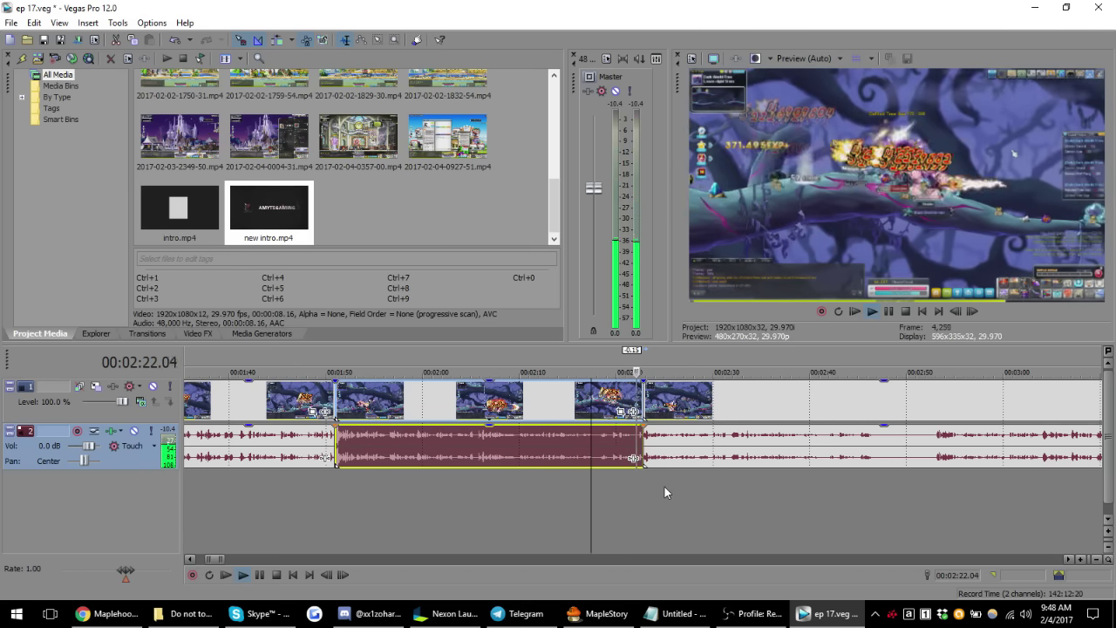
pyautogui.click(743, 441)
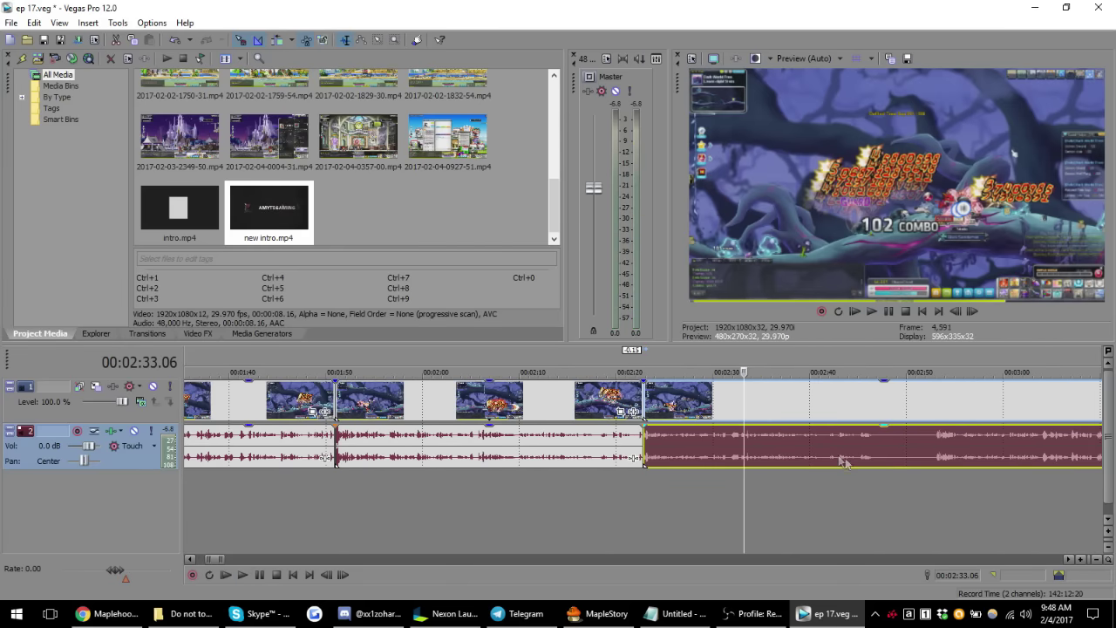
pyautogui.click(874, 442)
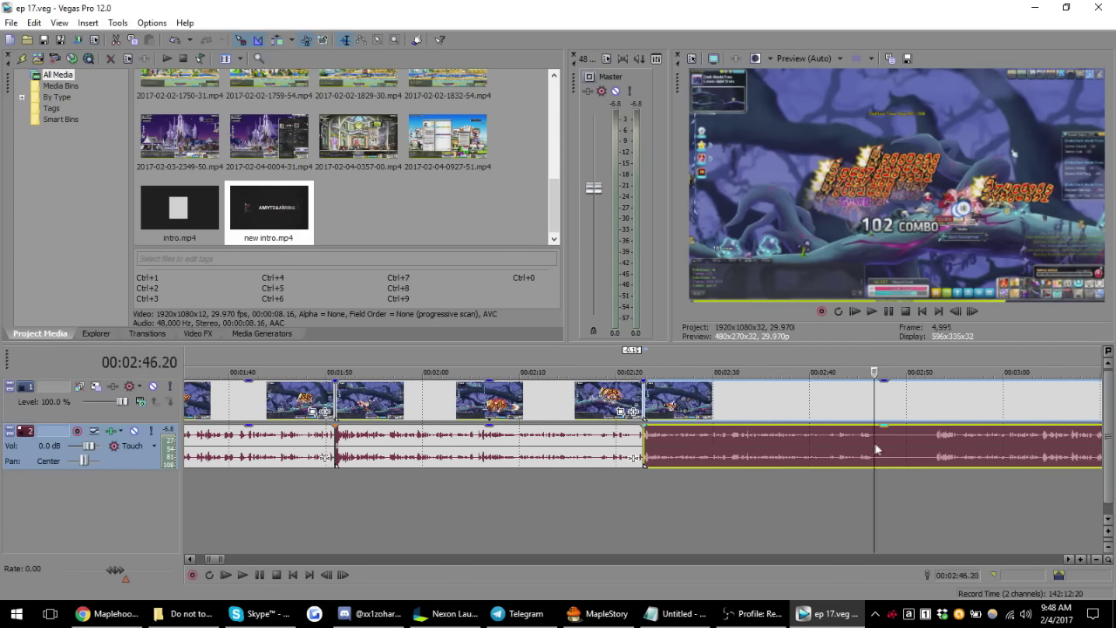
pyautogui.click(1081, 444)
pyautogui.scroll(-1, 645, 447)
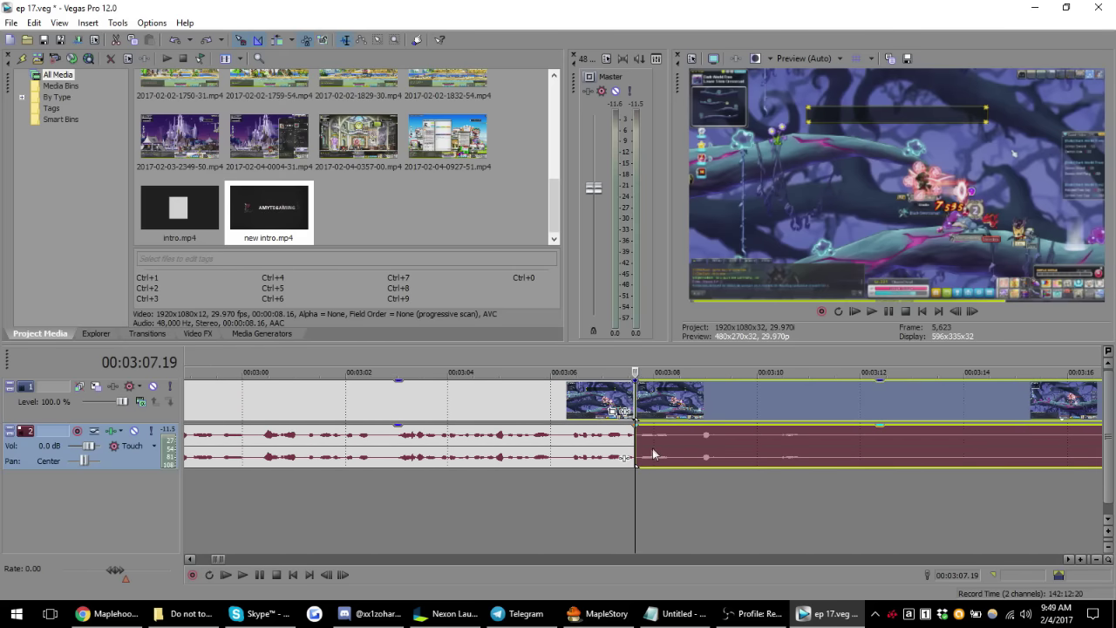
pyautogui.scroll(-1, 655, 455)
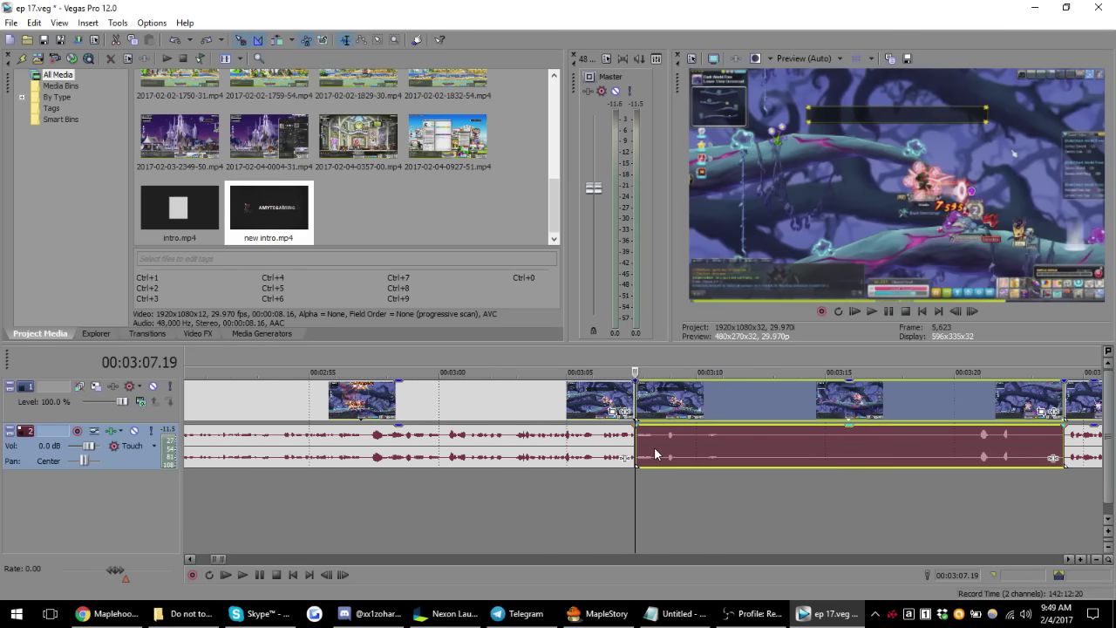
pyautogui.click(517, 442)
pyautogui.scroll(-1, 668, 467)
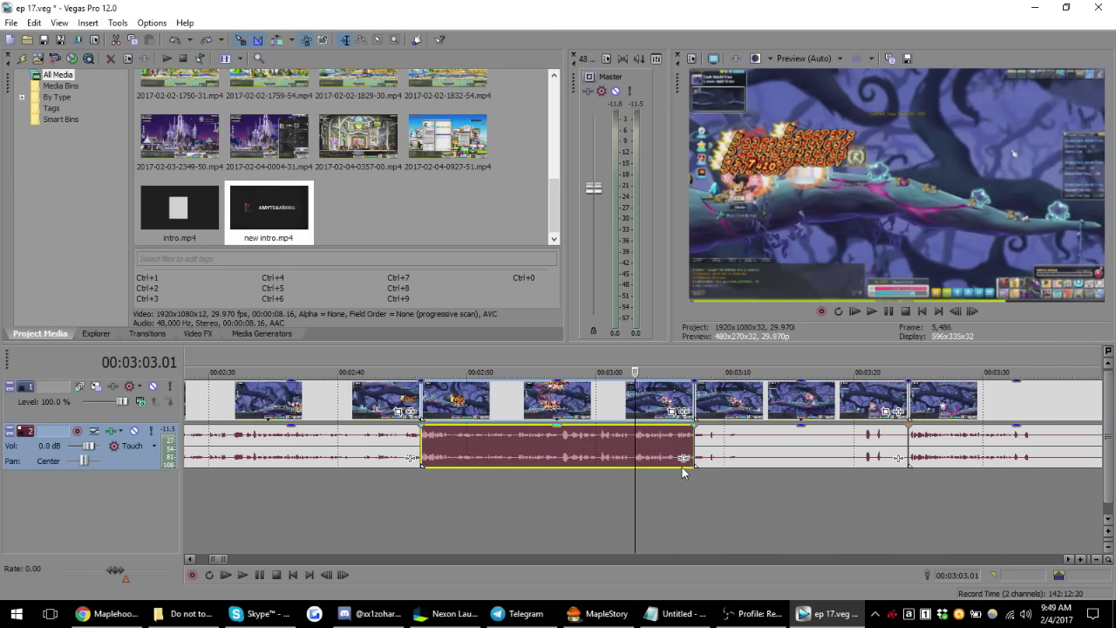
pyautogui.press('space')
pyautogui.press('space')
pyautogui.press('space')
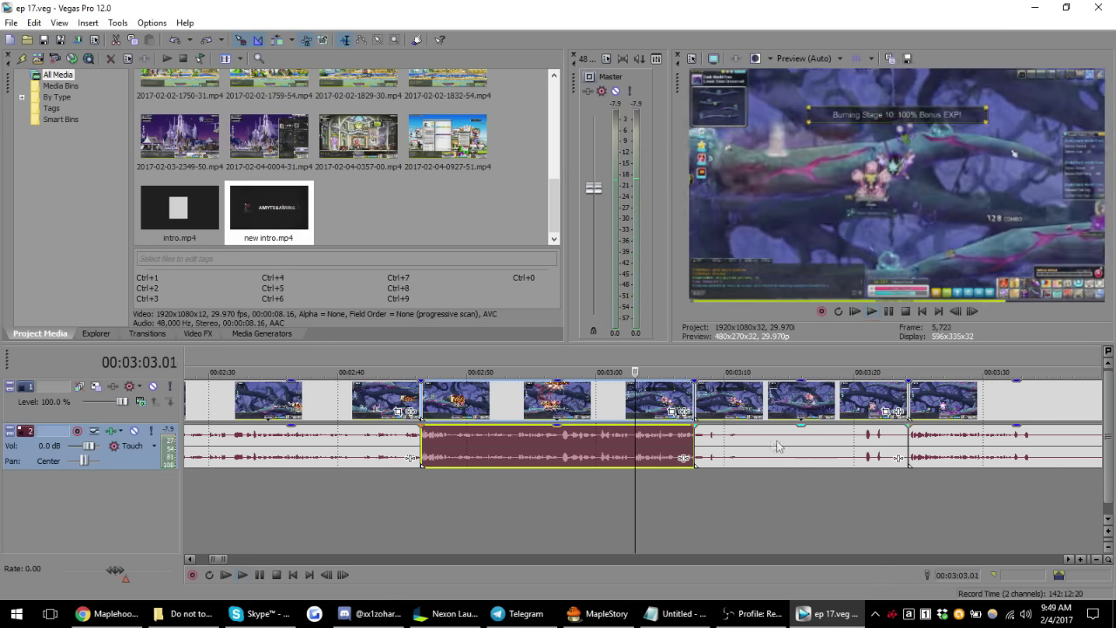
pyautogui.click(706, 447)
pyautogui.scroll(1, 756, 453)
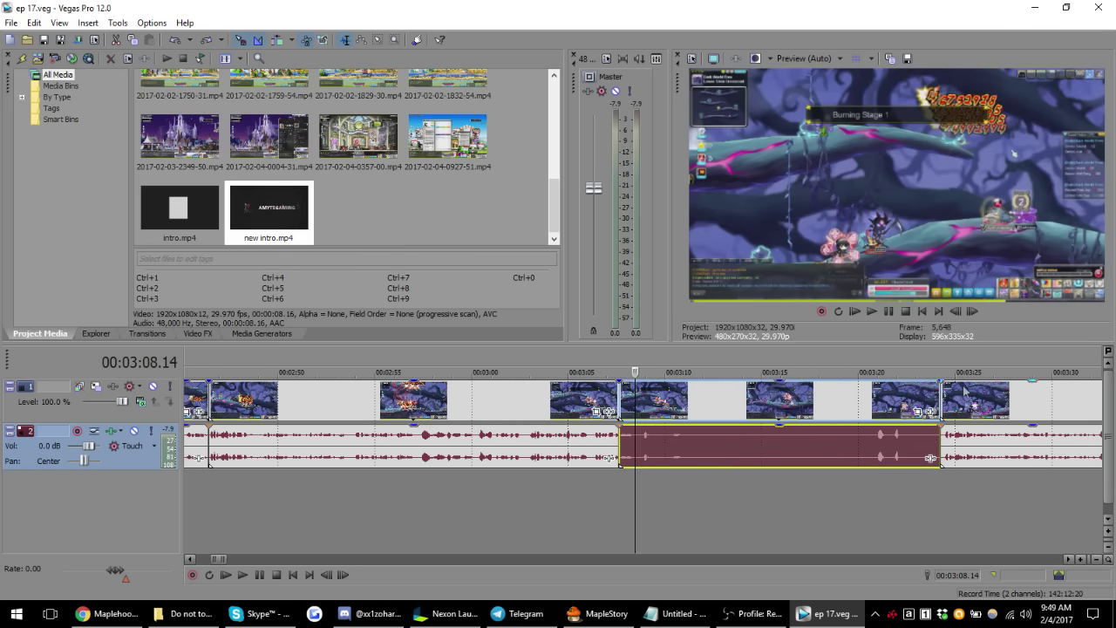
pyautogui.click(951, 442)
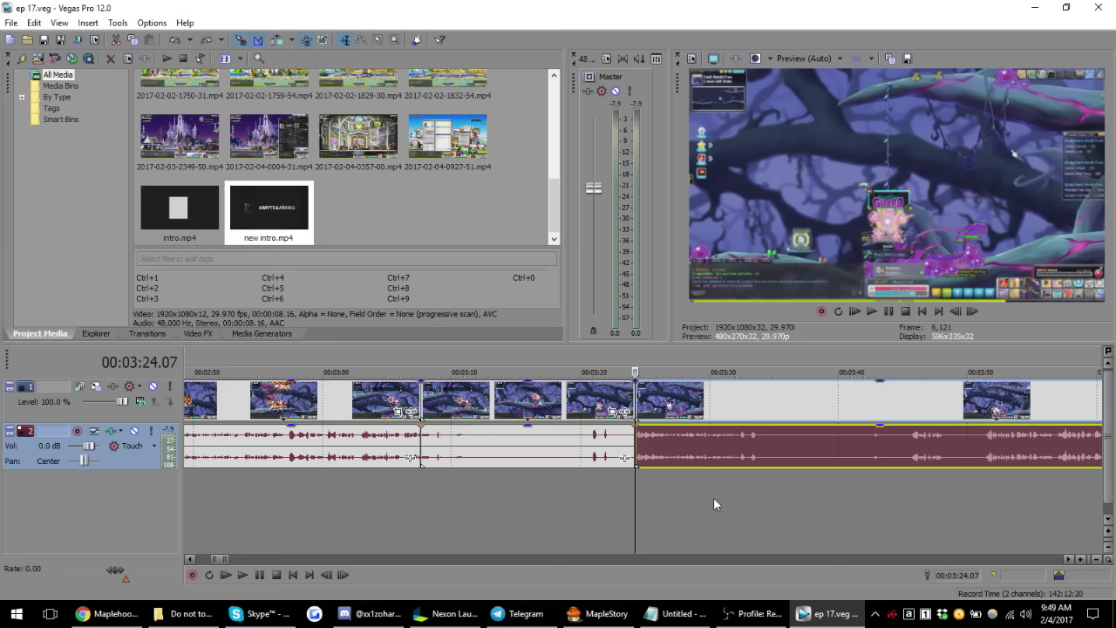
pyautogui.press('space')
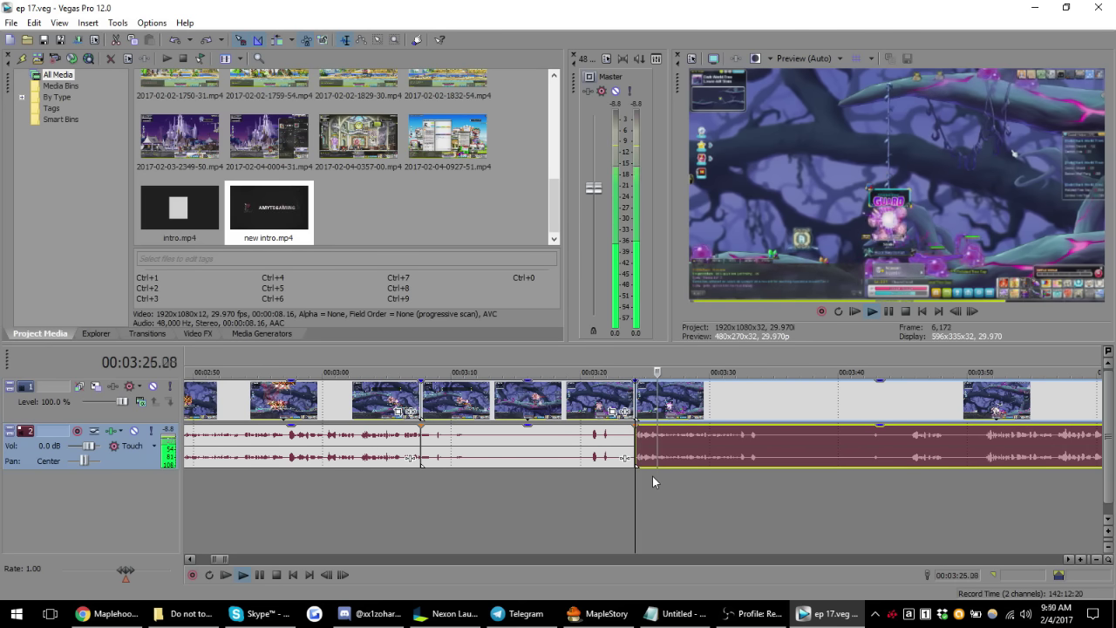
pyautogui.press('space')
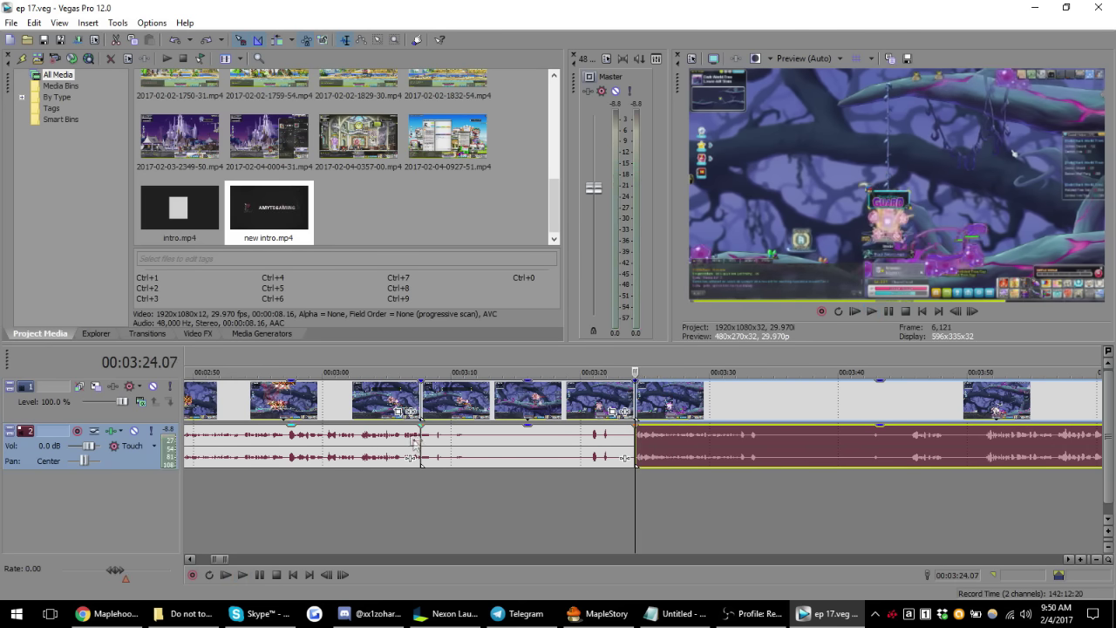
pyautogui.hotkey('ctrl', 'alt', 'Left')
pyautogui.scroll(3, 669, 462)
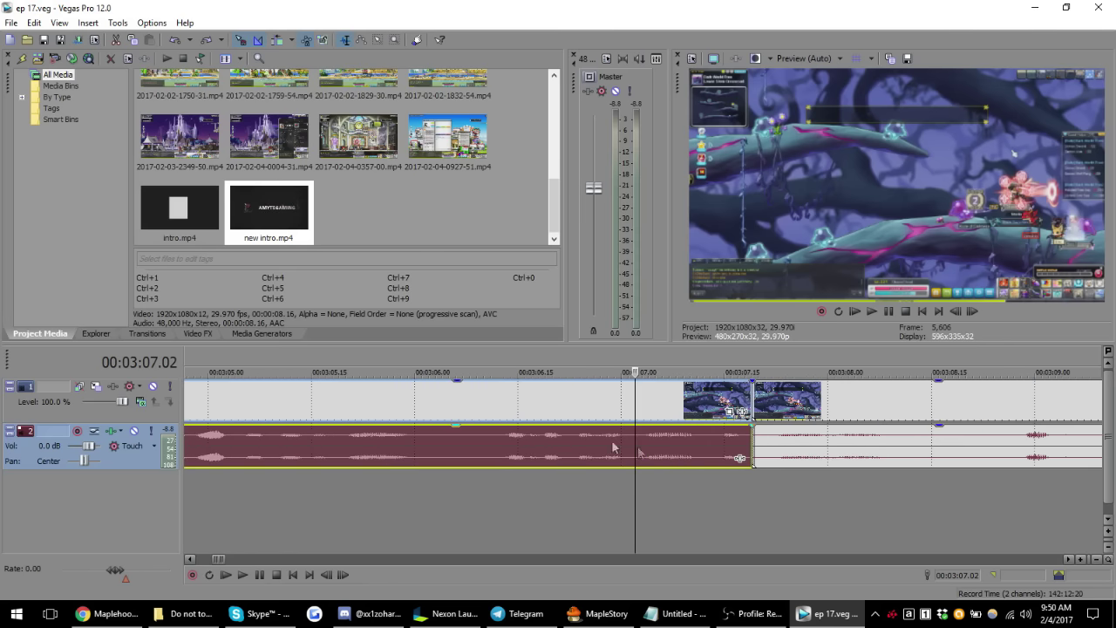
pyautogui.scroll(2, 610, 449)
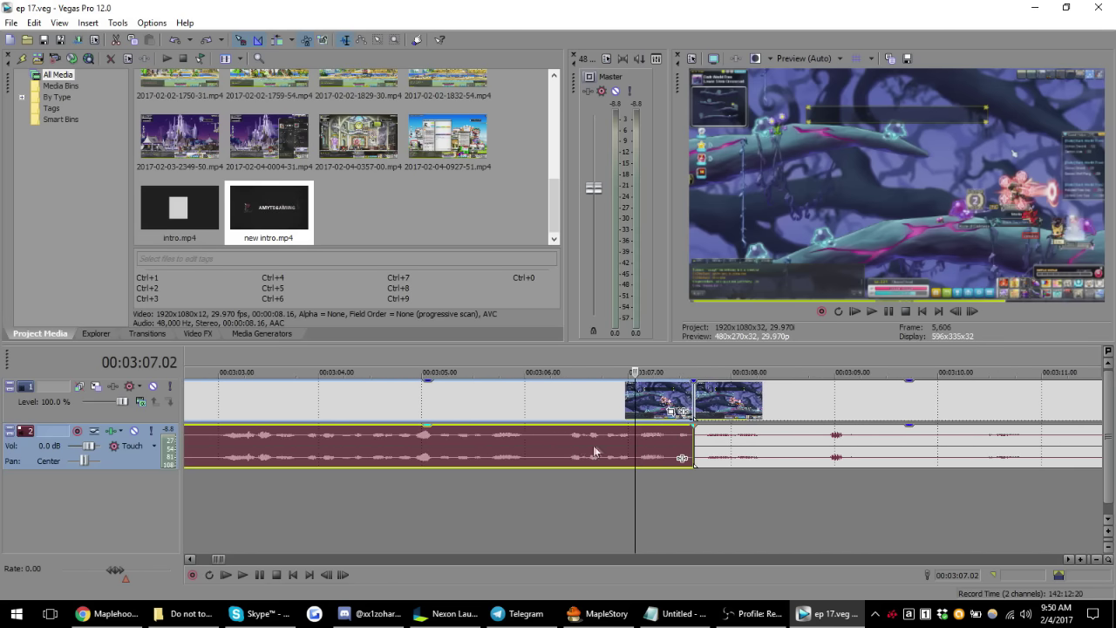
pyautogui.click(500, 442)
pyautogui.click(397, 450)
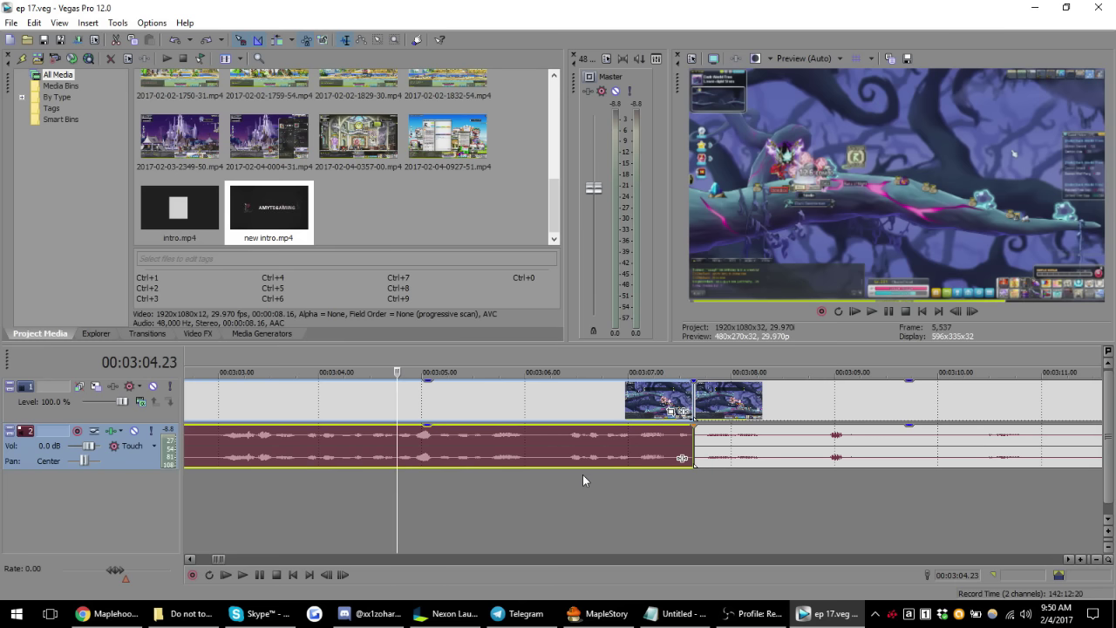
pyautogui.press('space')
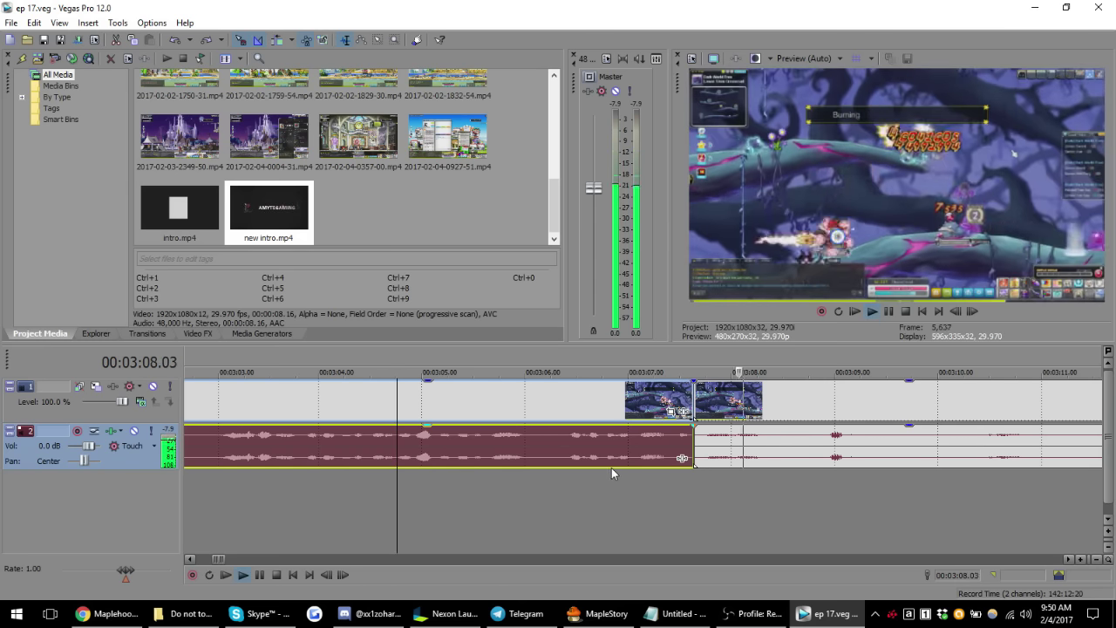
pyautogui.press('space')
pyautogui.press('space')
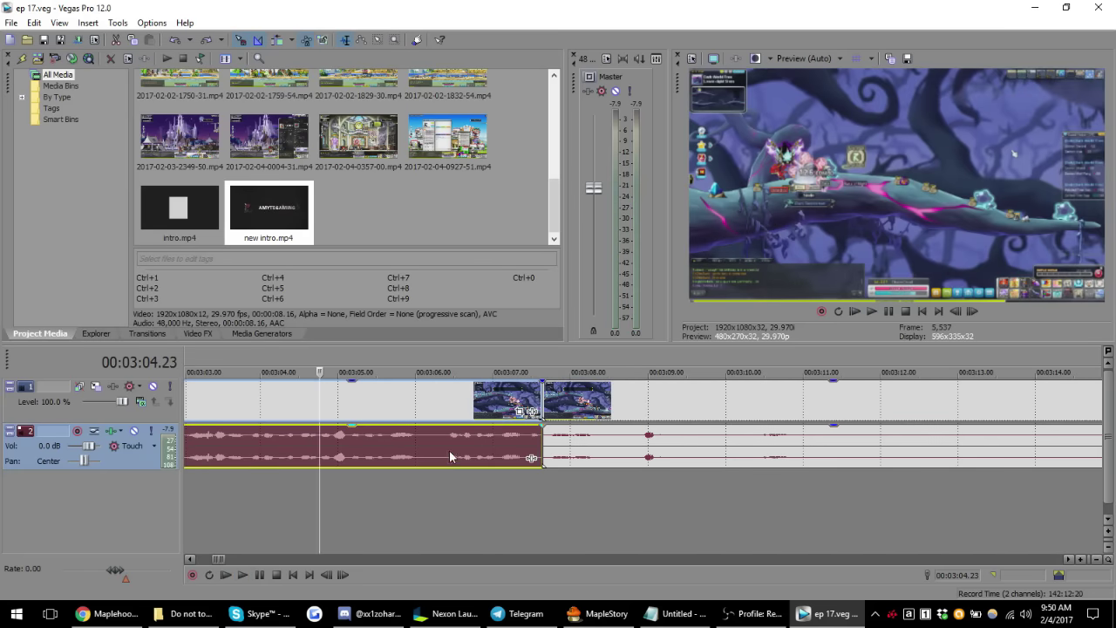
pyautogui.click(445, 448)
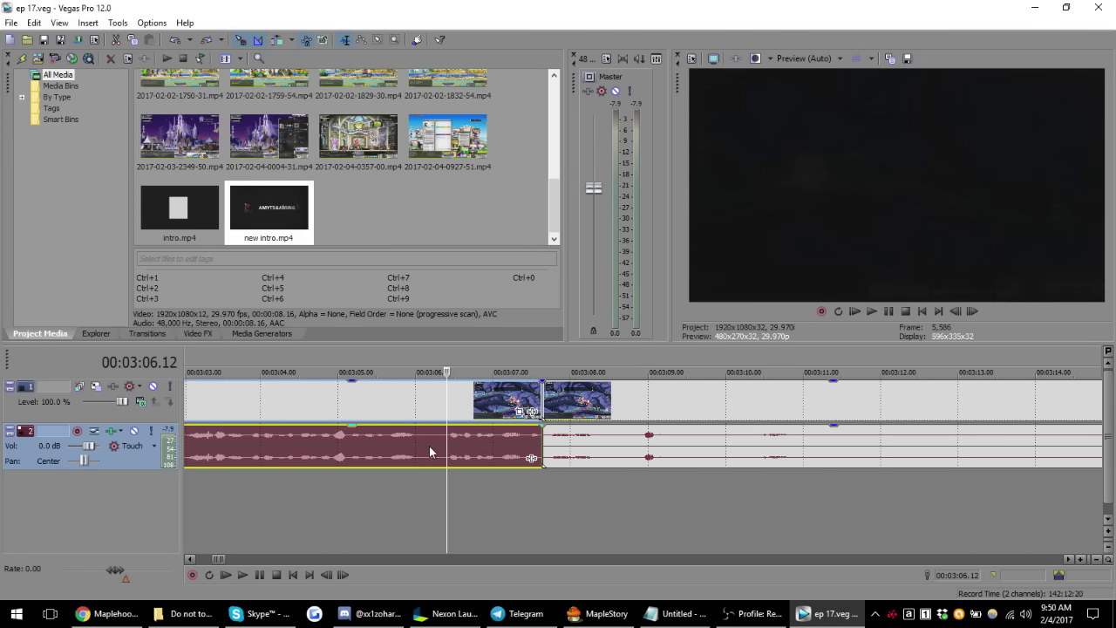
pyautogui.click(353, 449)
pyautogui.press('space')
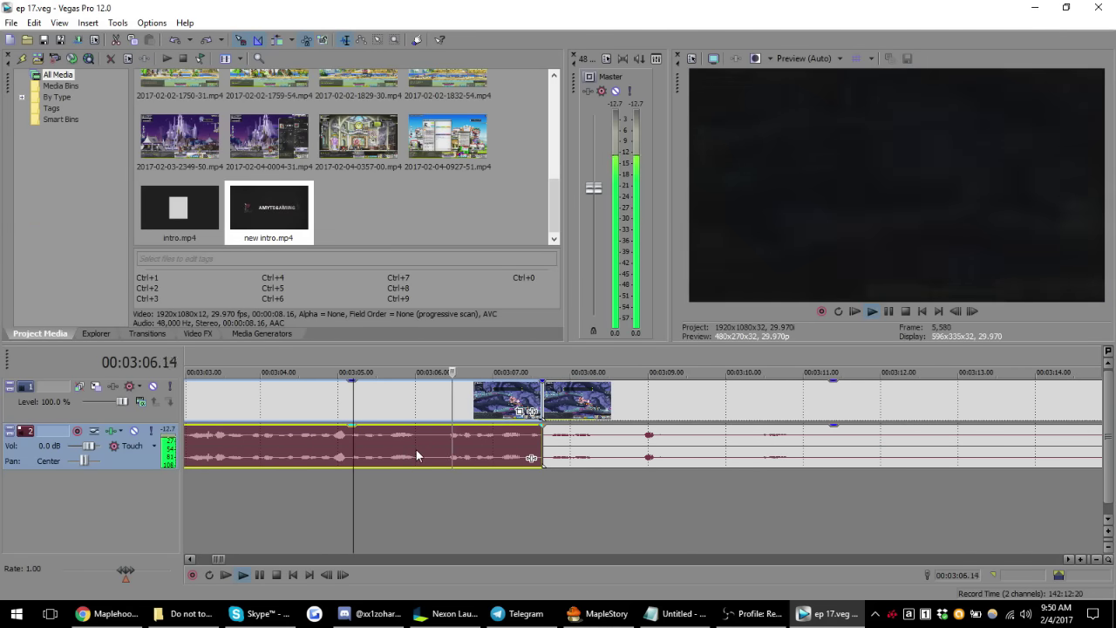
pyautogui.press('space')
pyautogui.click(419, 449)
pyautogui.scroll(-3, 488, 449)
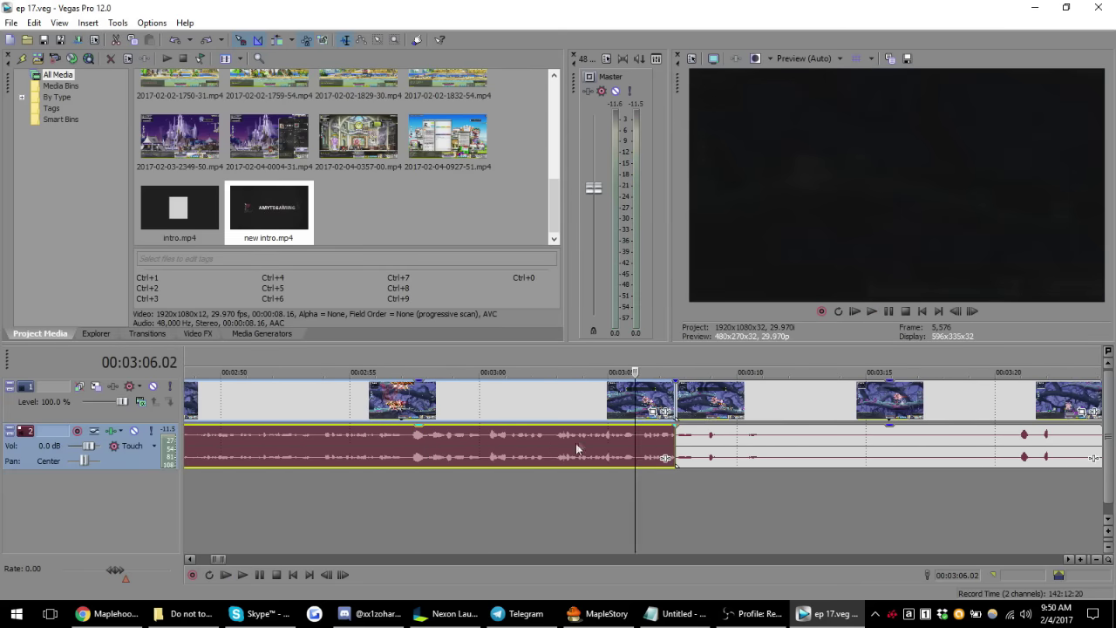
pyautogui.scroll(1, 682, 441)
pyautogui.scroll(2, 692, 446)
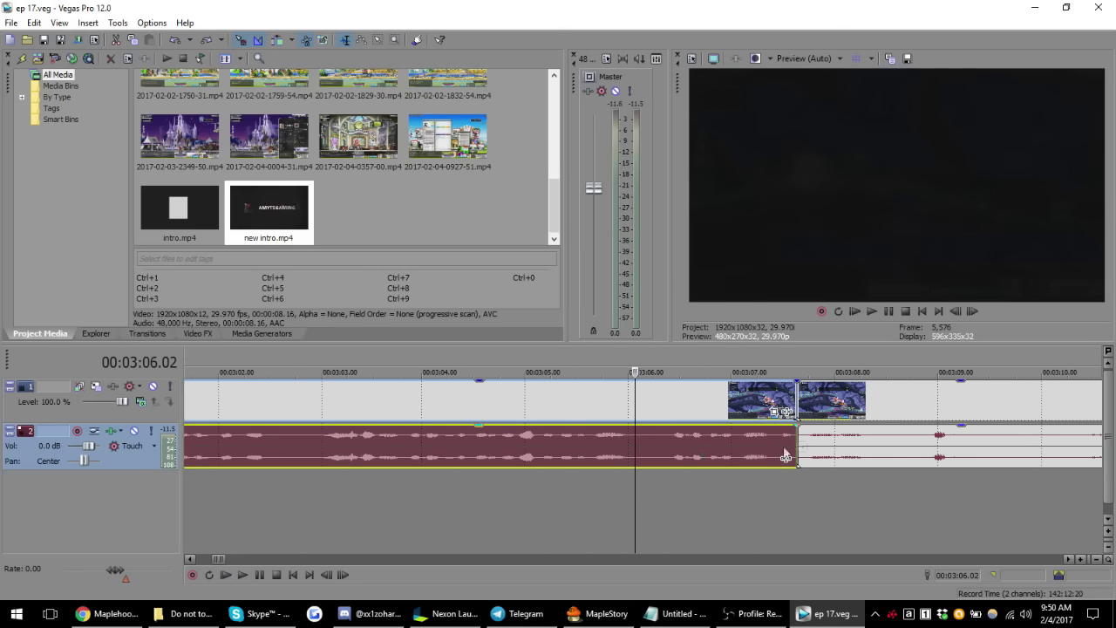
# - Trim the clip to end at the playhead, delete the unwanted section, and close the gap
pyautogui.moveTo(791, 450); pyautogui.dragTo(673, 460)
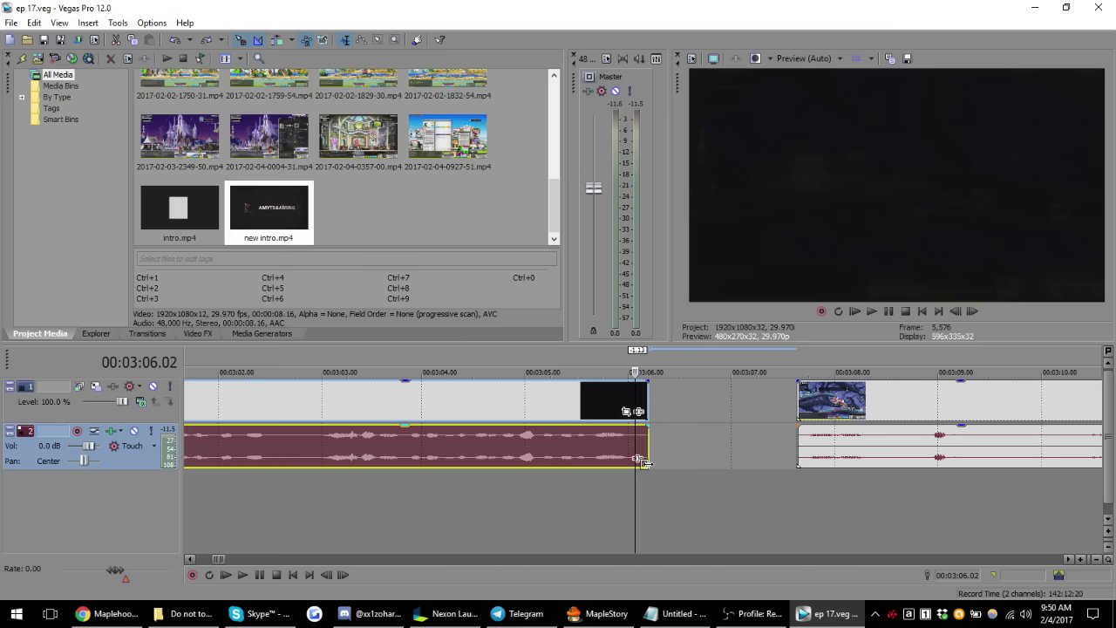
pyautogui.moveTo(673, 460); pyautogui.dragTo(631, 462)
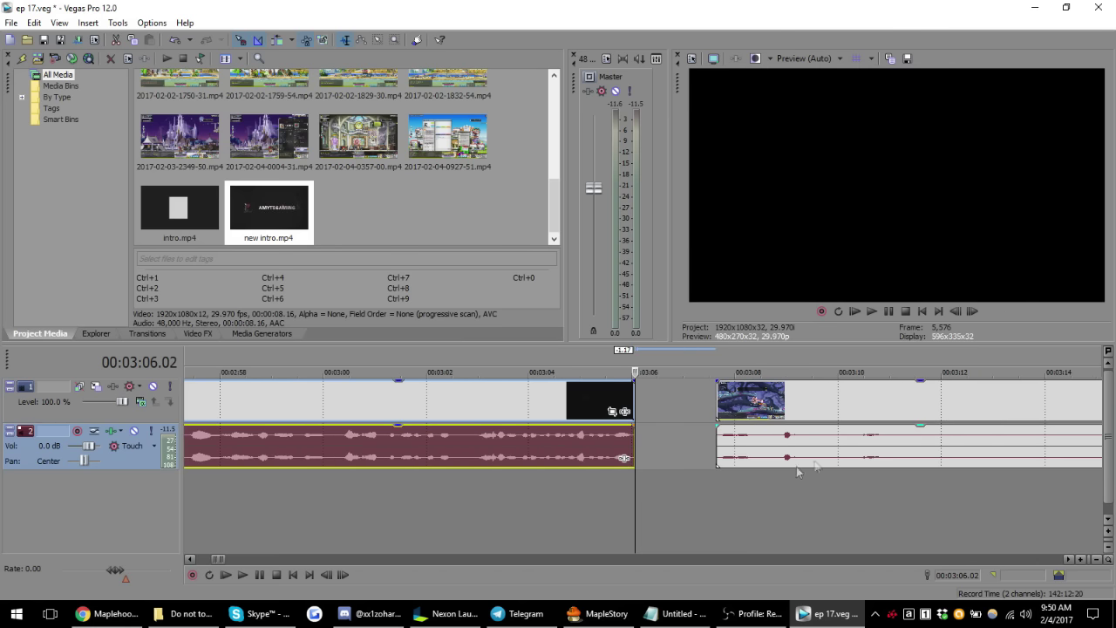
pyautogui.scroll(-3, 768, 440)
pyautogui.click(774, 443)
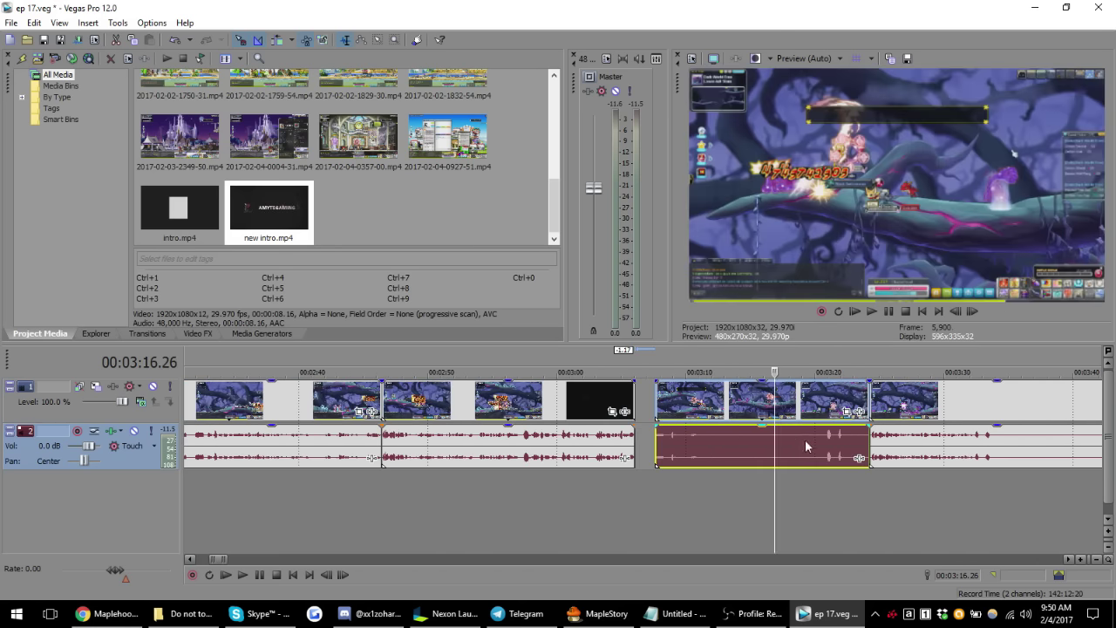
pyautogui.press('Delete')
pyautogui.moveTo(892, 459); pyautogui.dragTo(659, 448)
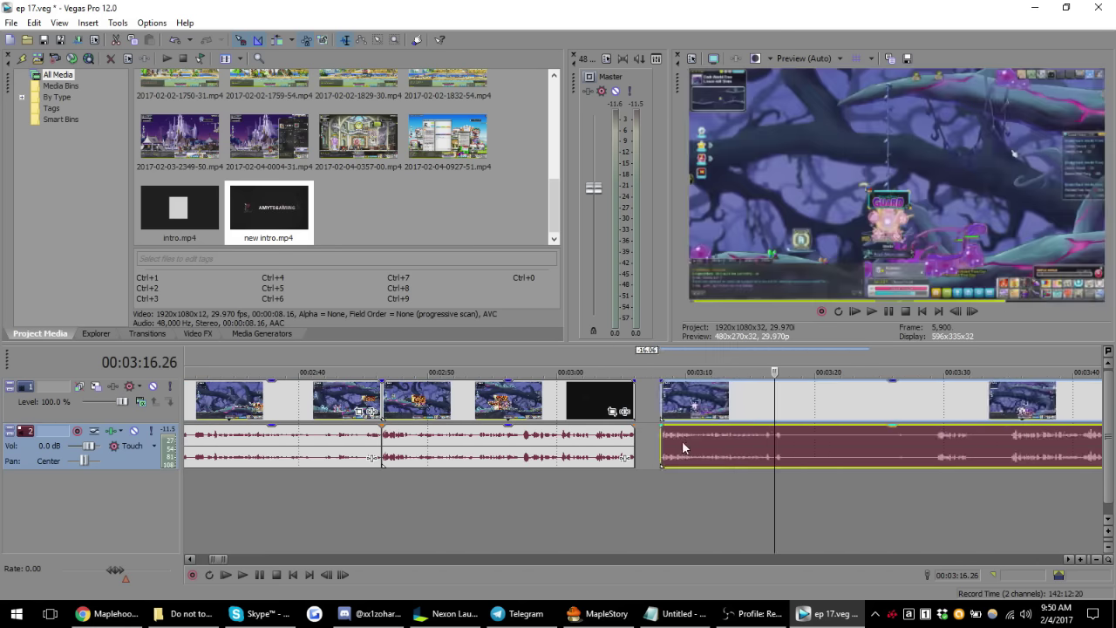
# - Re-snap the clip after 3:06 flush against the previous clip
pyautogui.click(635, 447)
pyautogui.scroll(5, 664, 454)
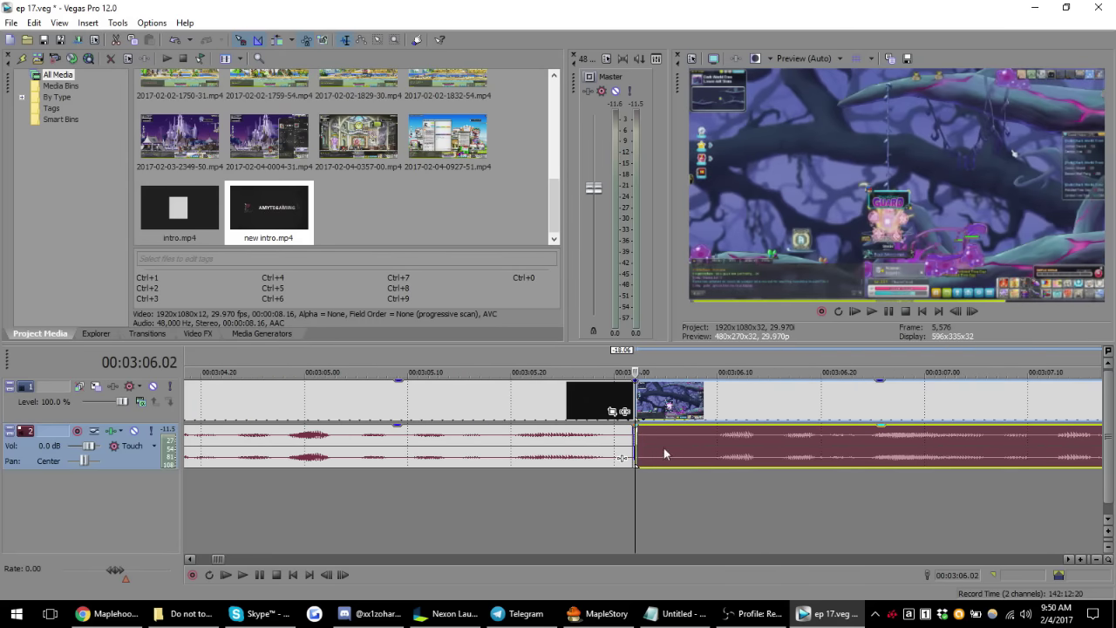
pyautogui.moveTo(635, 451); pyautogui.dragTo(717, 451)
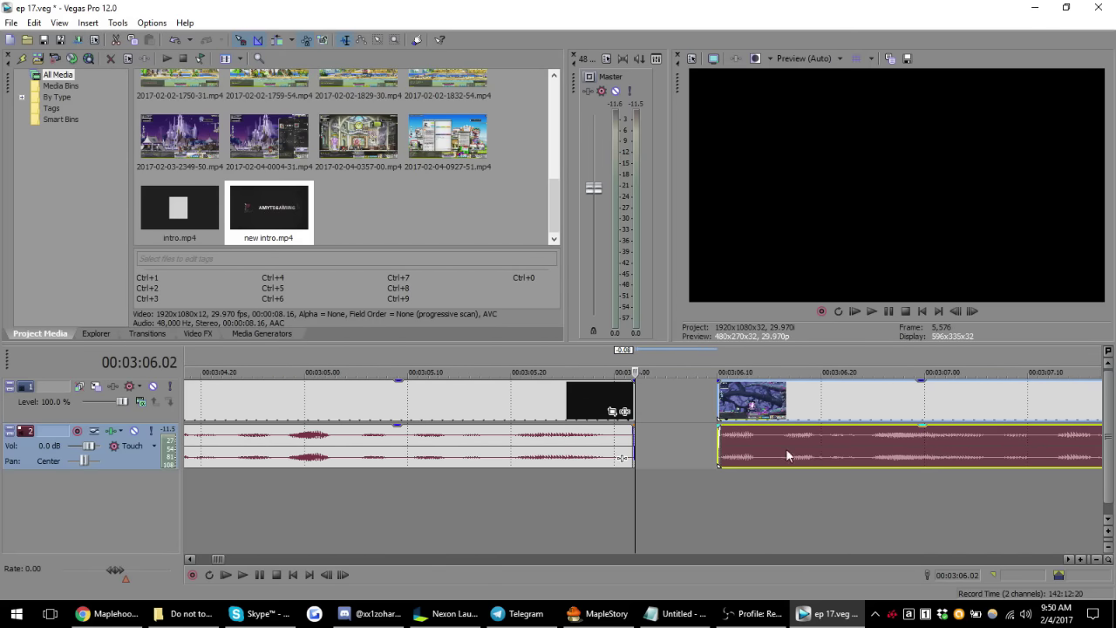
pyautogui.moveTo(786, 454); pyautogui.dragTo(676, 451)
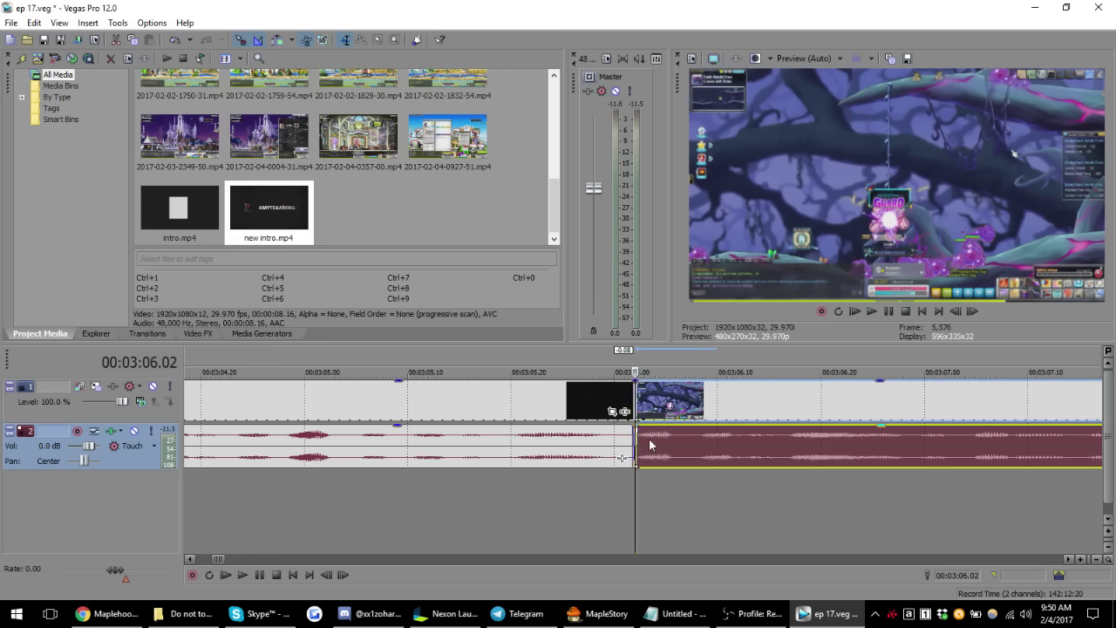
pyautogui.click(678, 442)
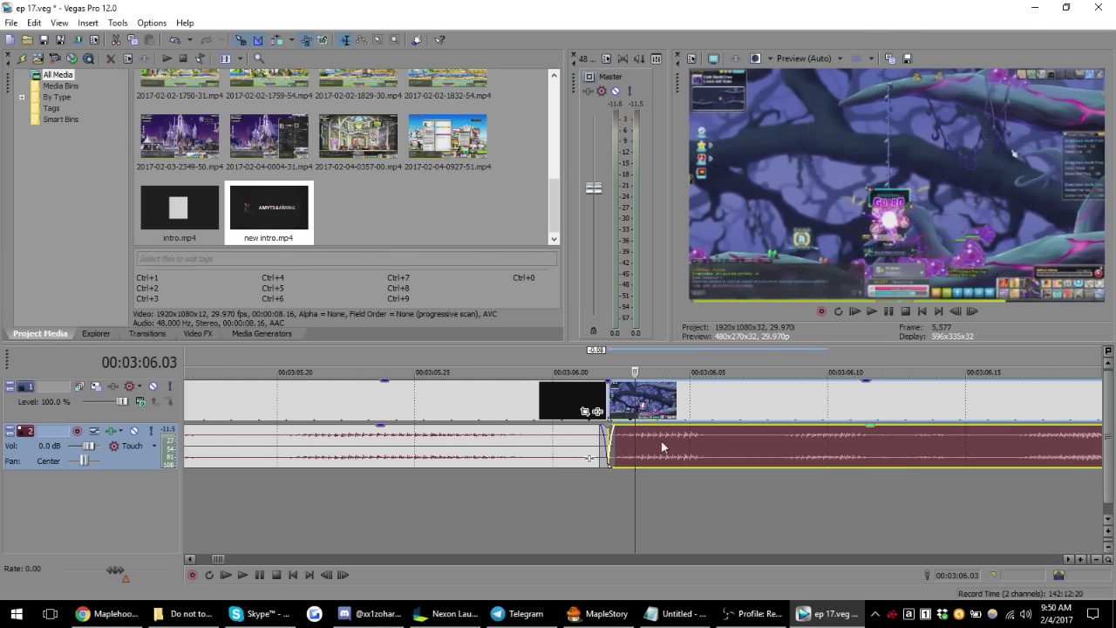
pyautogui.scroll(-1, 678, 442)
pyautogui.scroll(-1, 688, 451)
pyautogui.click(523, 456)
pyautogui.scroll(-1, 602, 454)
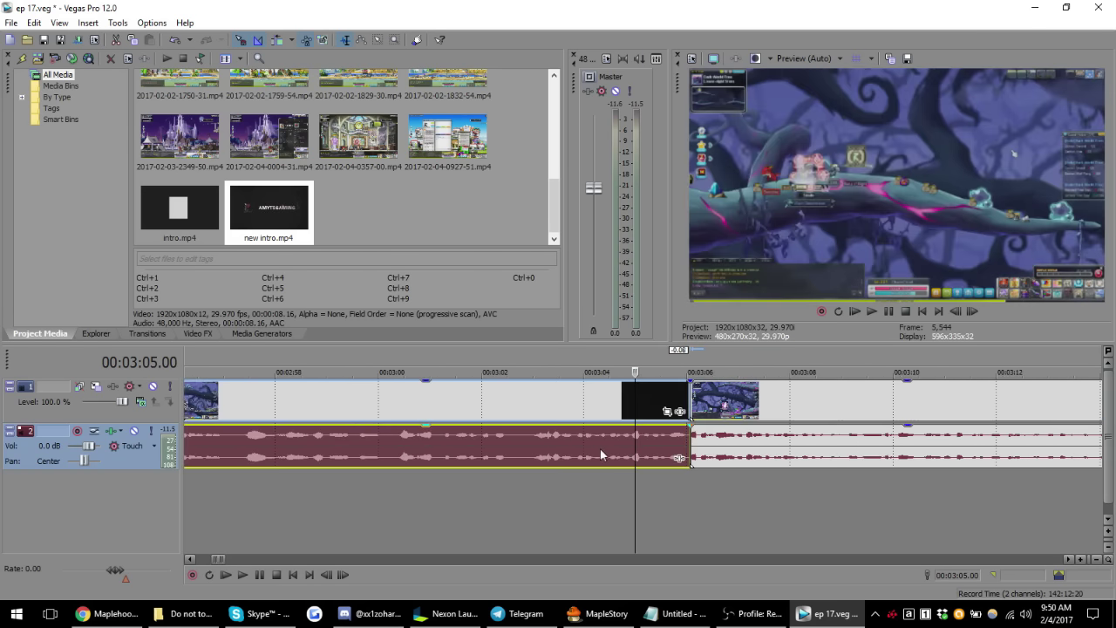
pyautogui.scroll(-1, 637, 451)
pyautogui.scroll(-2, 650, 454)
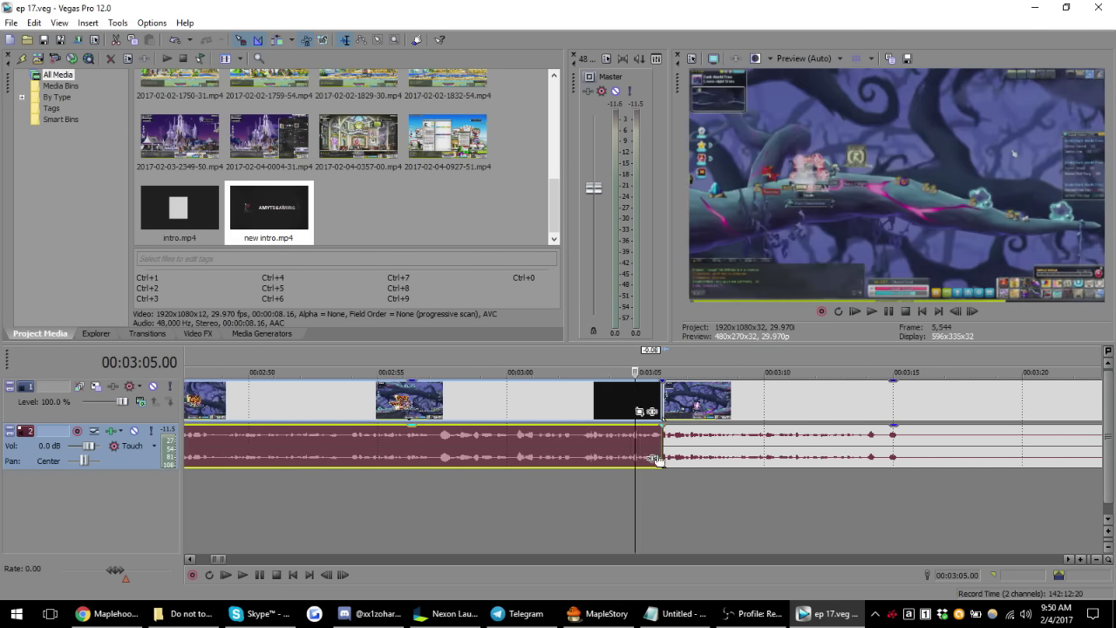
pyautogui.scroll(1, 732, 452)
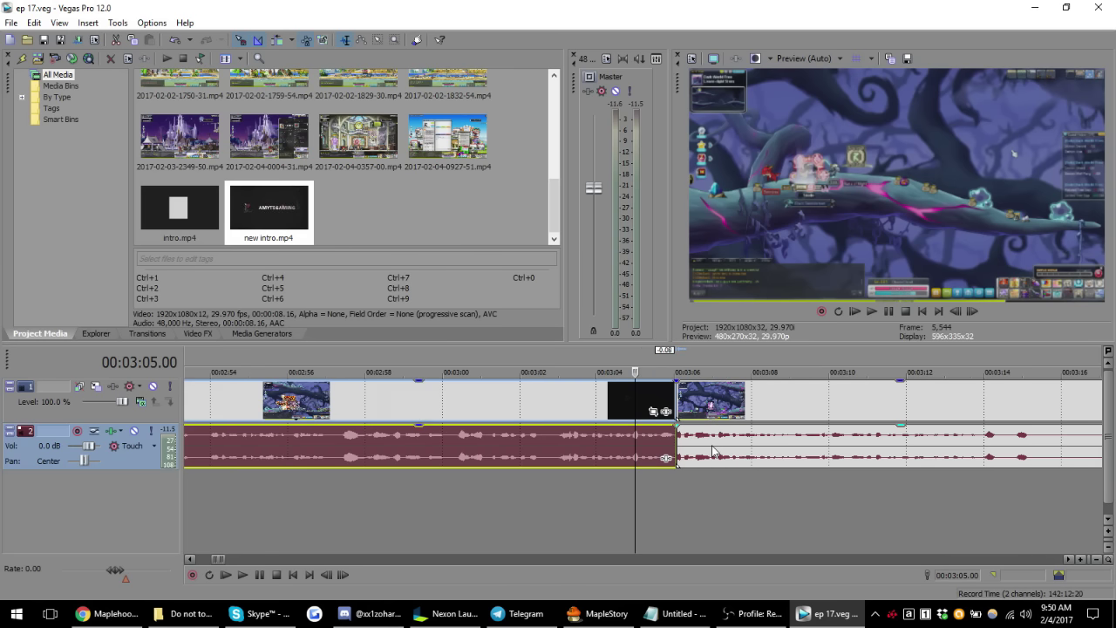
pyautogui.scroll(1, 723, 453)
pyautogui.scroll(-1, 715, 456)
pyautogui.scroll(-1, 708, 460)
# - Play back the edited 3:06 join, then return to the project start
pyautogui.press('space')
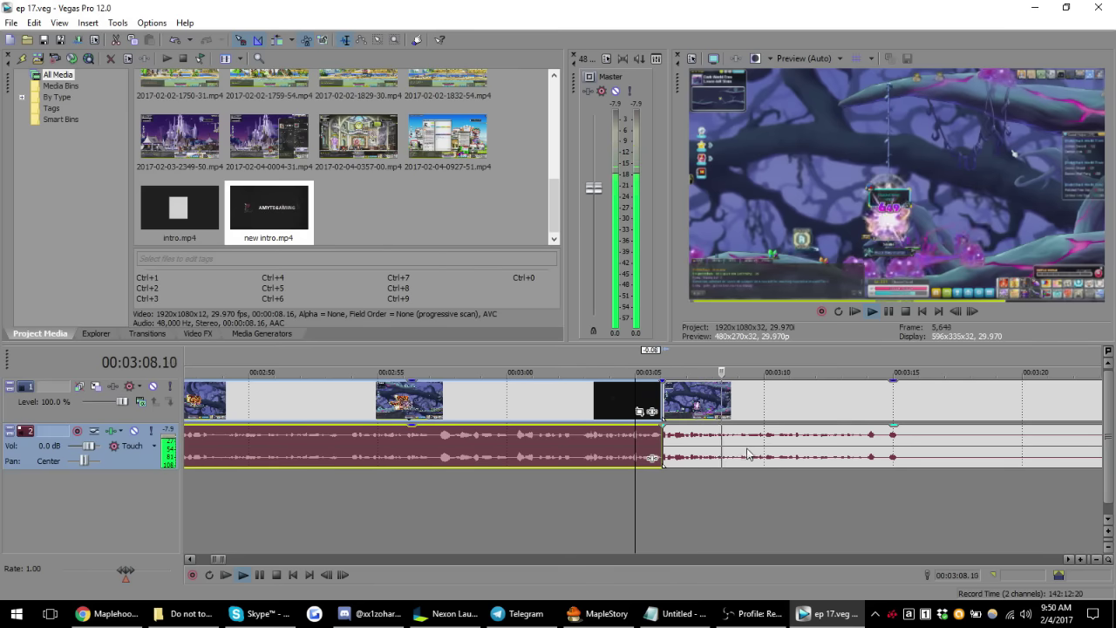
pyautogui.press('space')
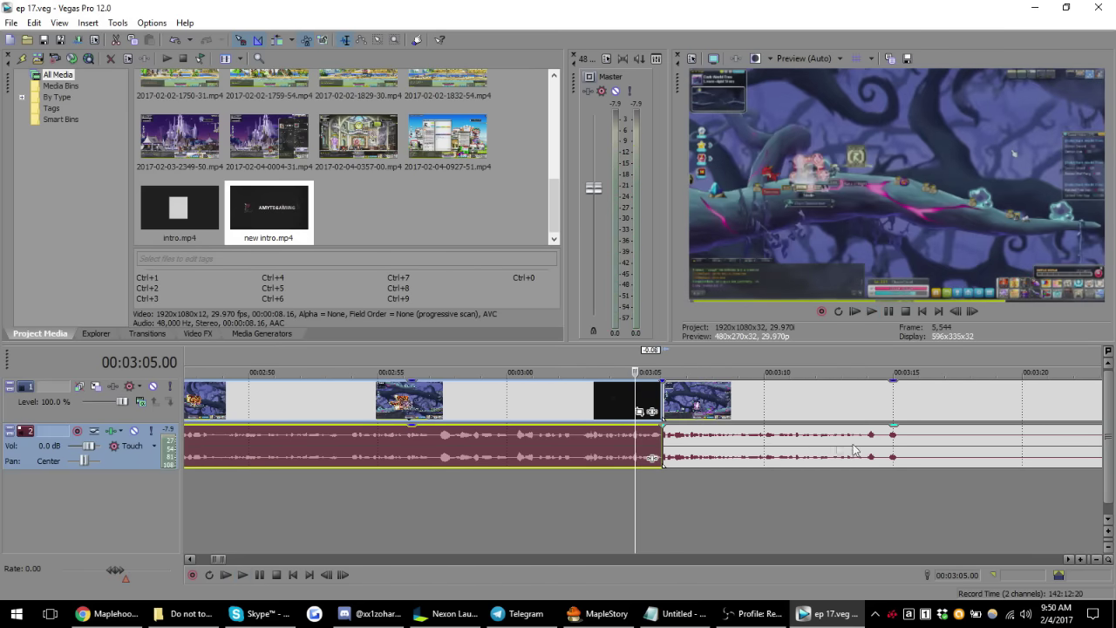
pyautogui.click(839, 451)
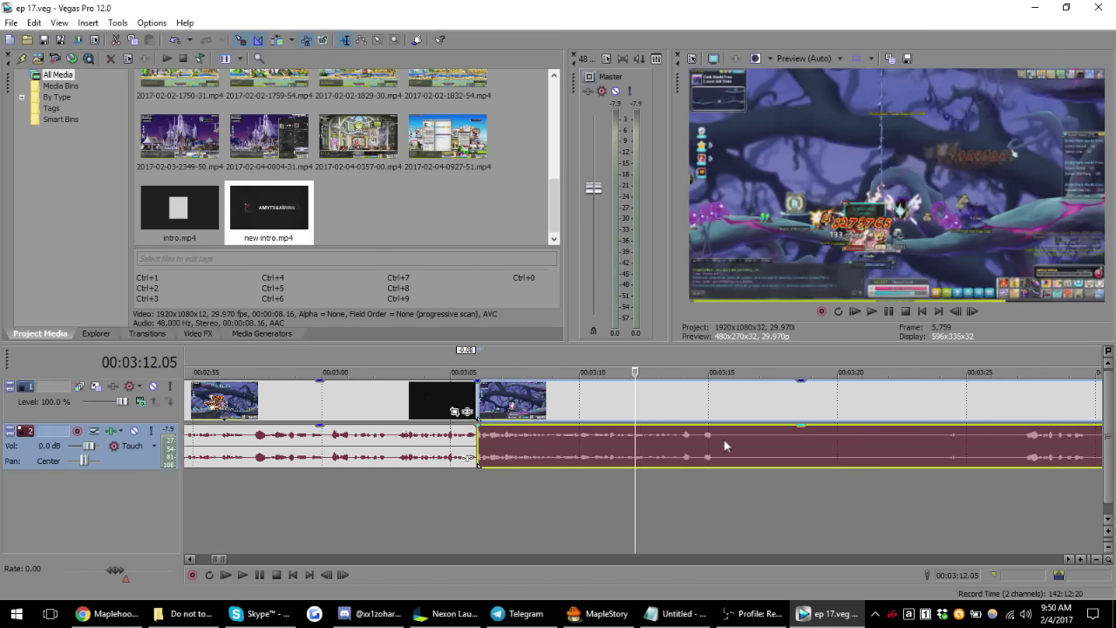
pyautogui.press('Delete')
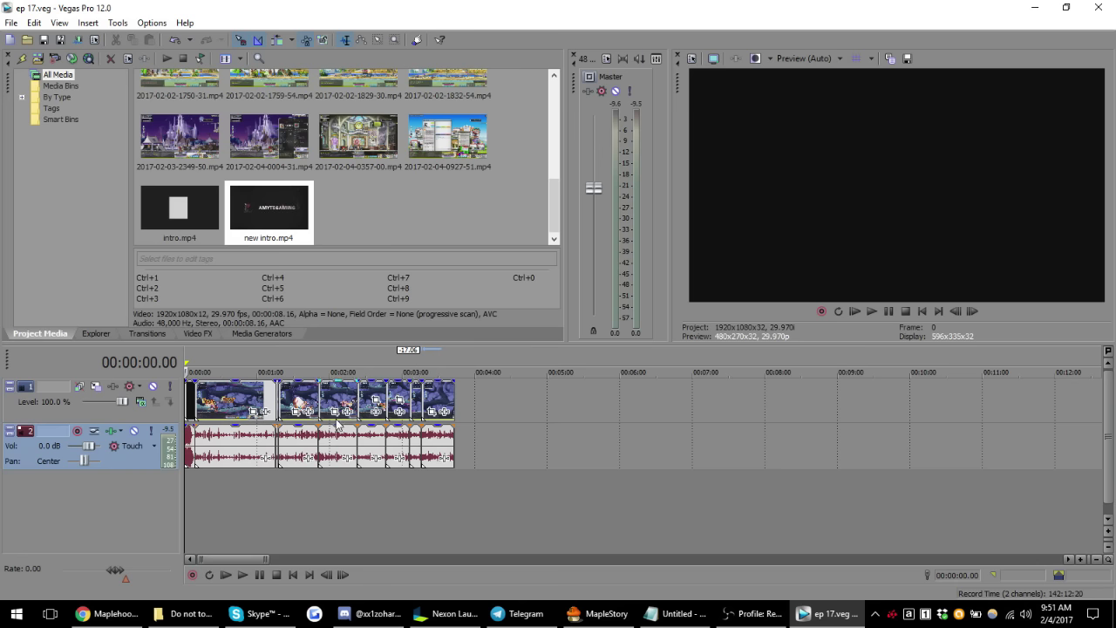
pyautogui.scroll(1, 370, 427)
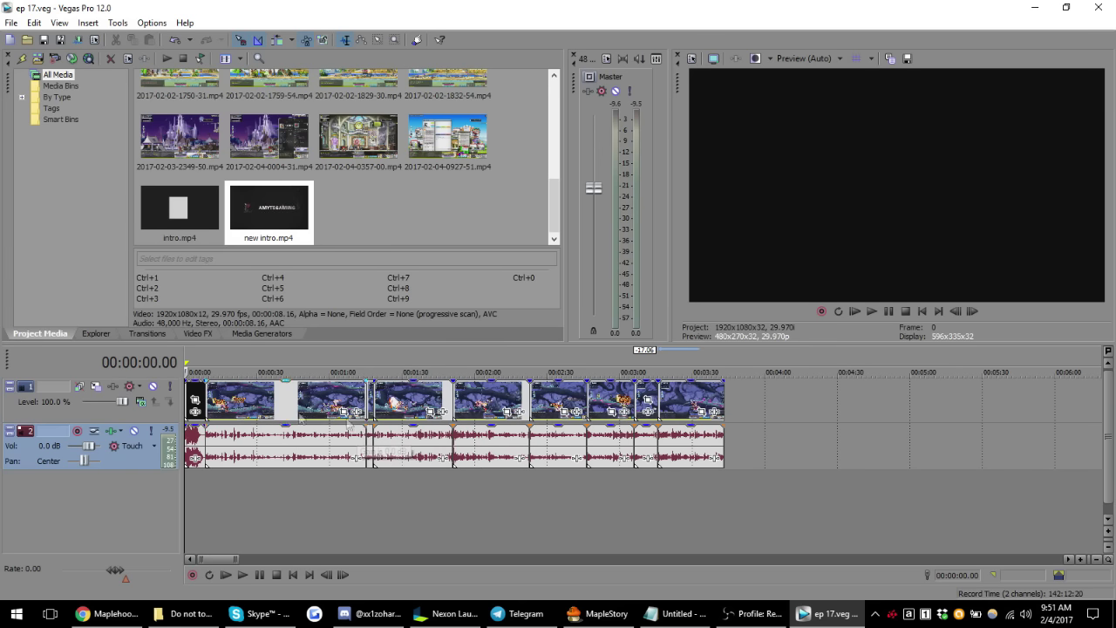
pyautogui.scroll(2, 349, 428)
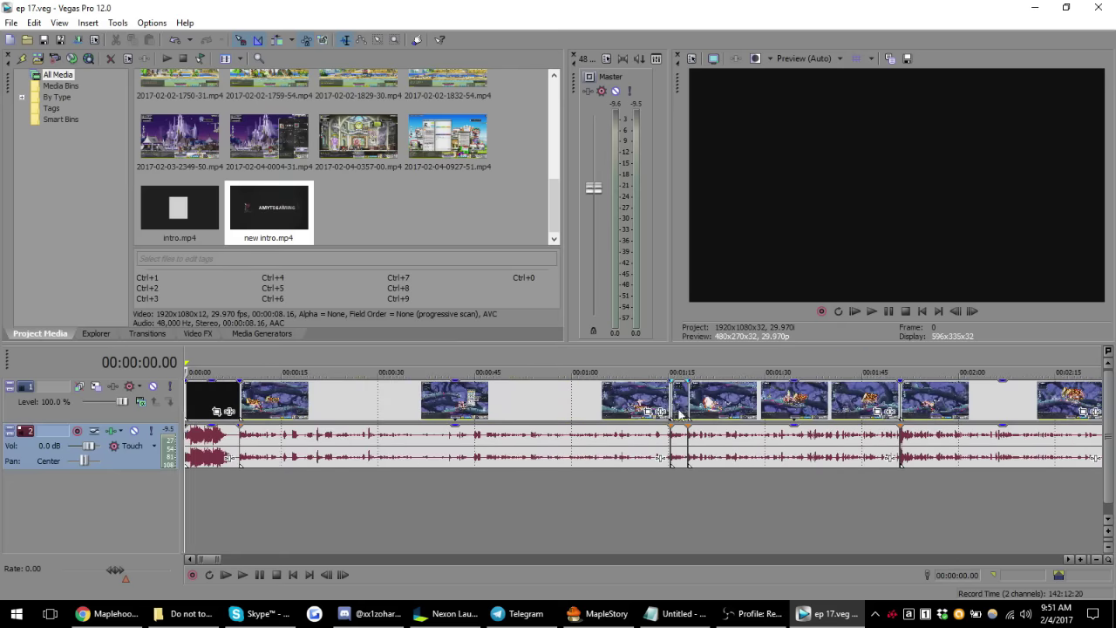
# - Play the section around 1:15 to find the cut point
pyautogui.click(676, 406)
pyautogui.scroll(3, 698, 405)
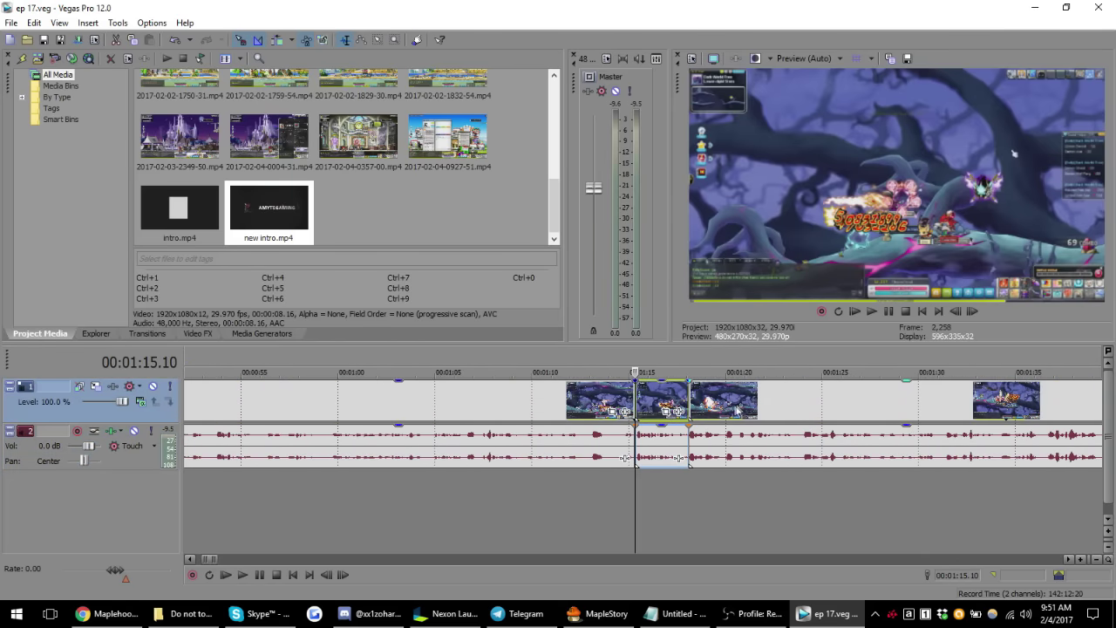
pyautogui.scroll(1, 700, 423)
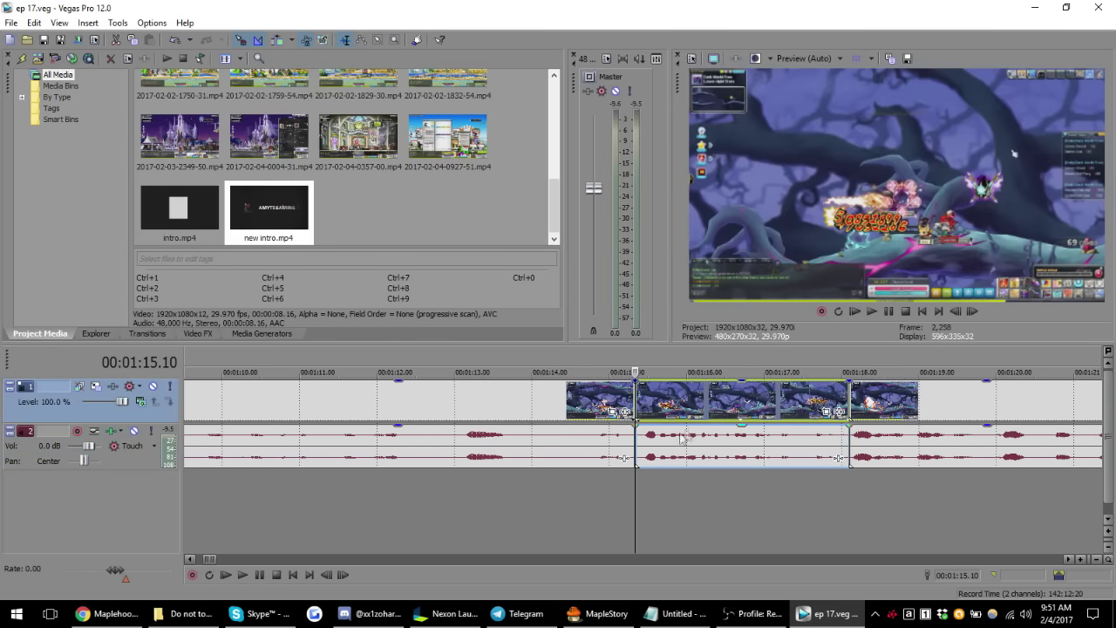
pyautogui.press('space')
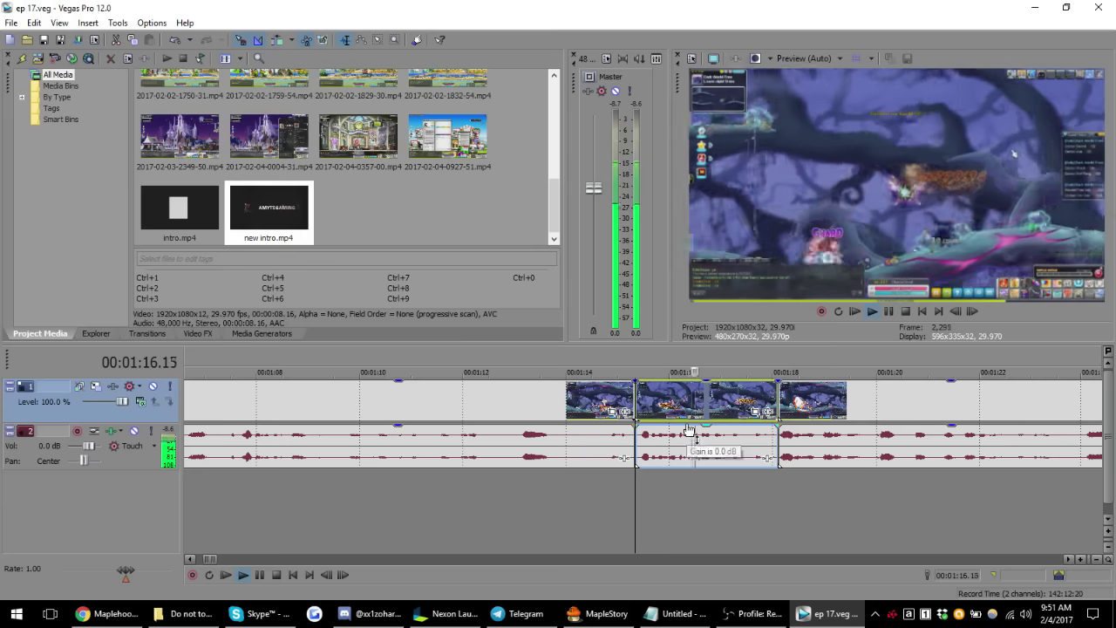
pyautogui.click(507, 403)
pyautogui.press('space')
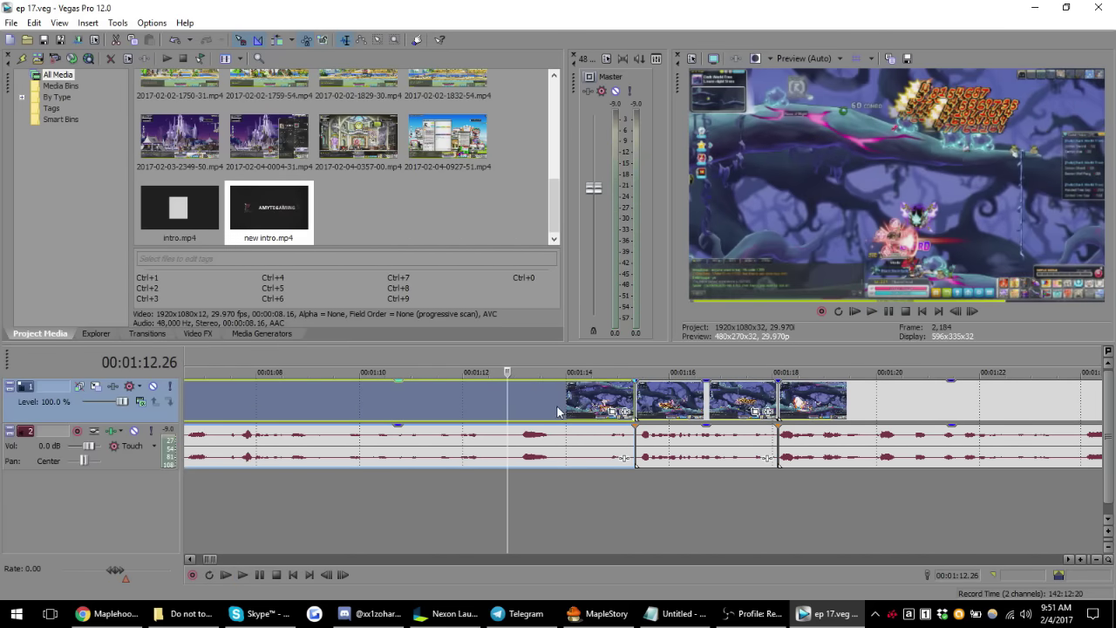
# - Split the clip at 01:13.21 and select the new short event near 1:14
pyautogui.click(550, 409)
pyautogui.scroll(1, 592, 411)
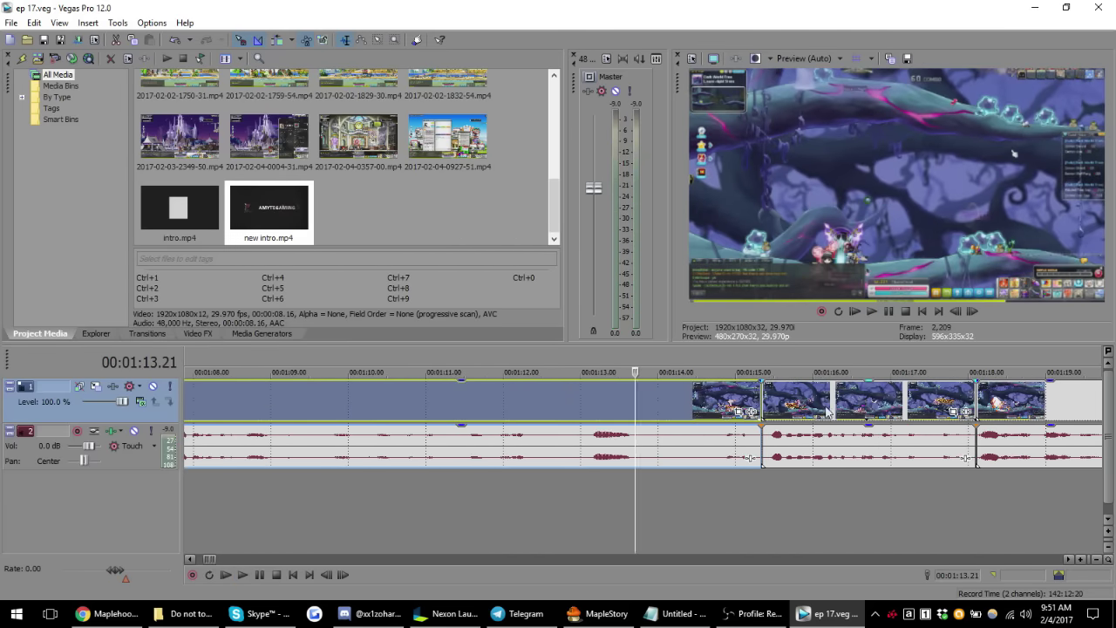
pyautogui.scroll(-1, 721, 414)
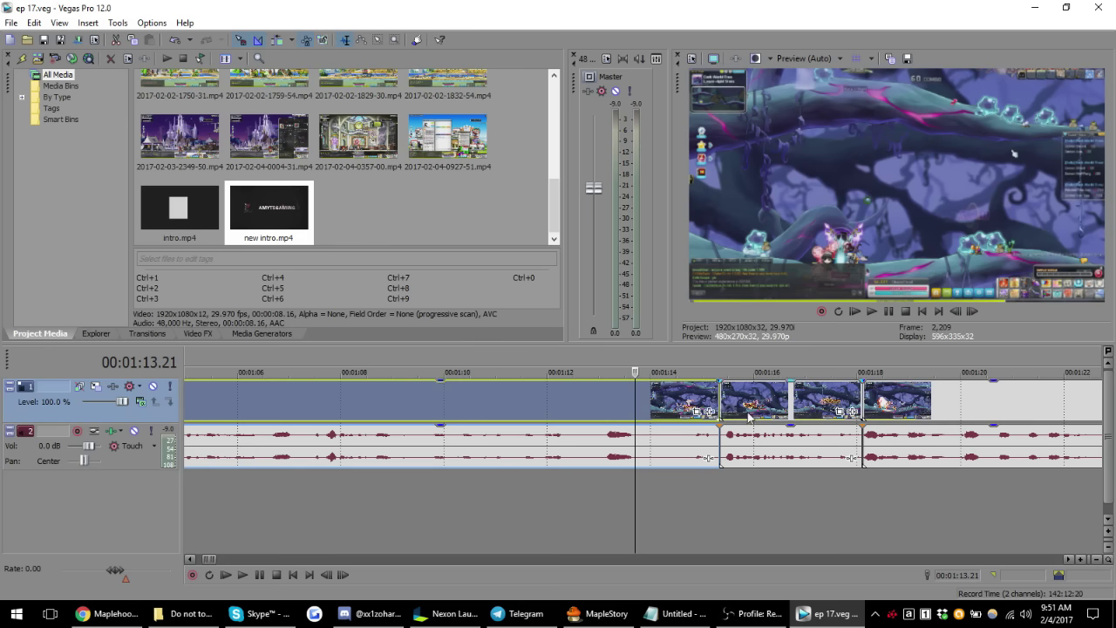
pyautogui.press('s')
pyautogui.press('Delete')
pyautogui.click(791, 410)
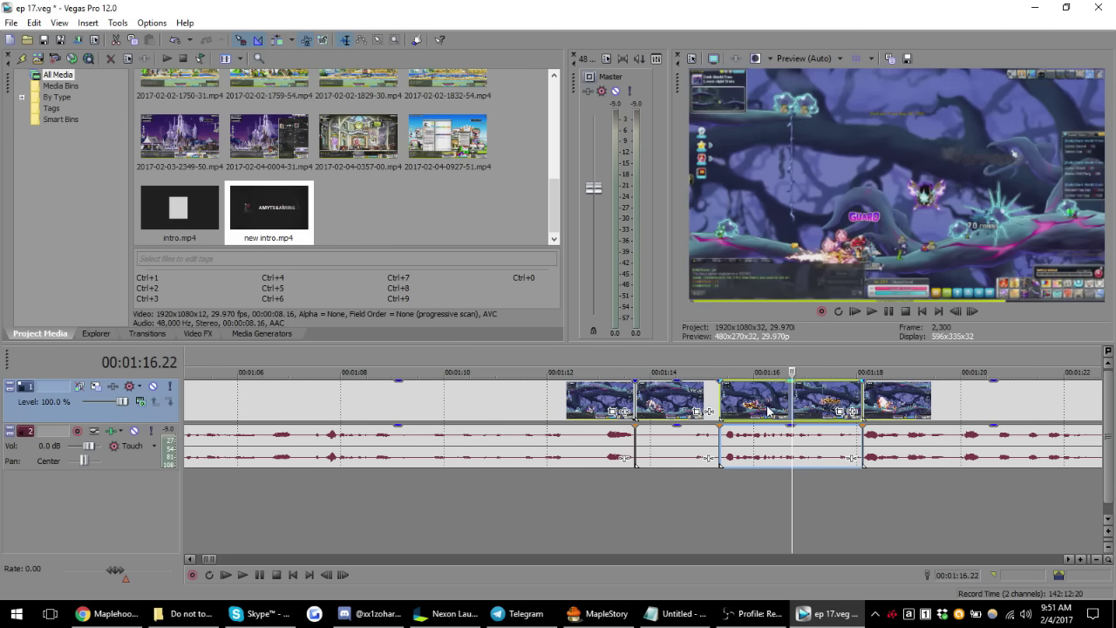
pyautogui.click(671, 403)
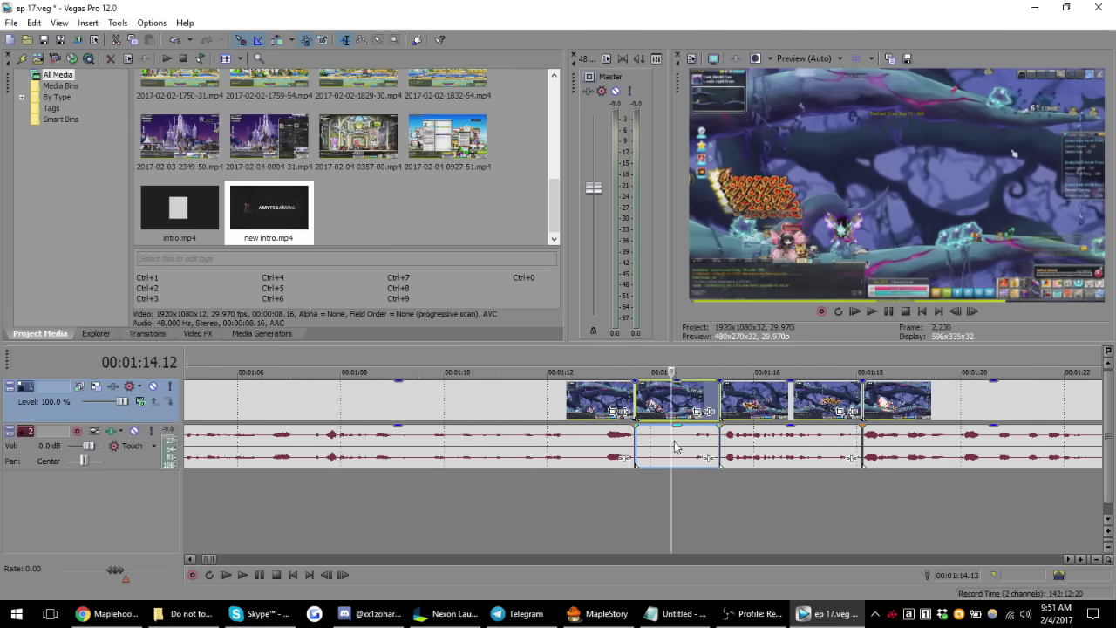
# - Open Pan/Crop for the clip near 1:14 and crop toward the lower-left characters and chat
pyautogui.click(698, 419)
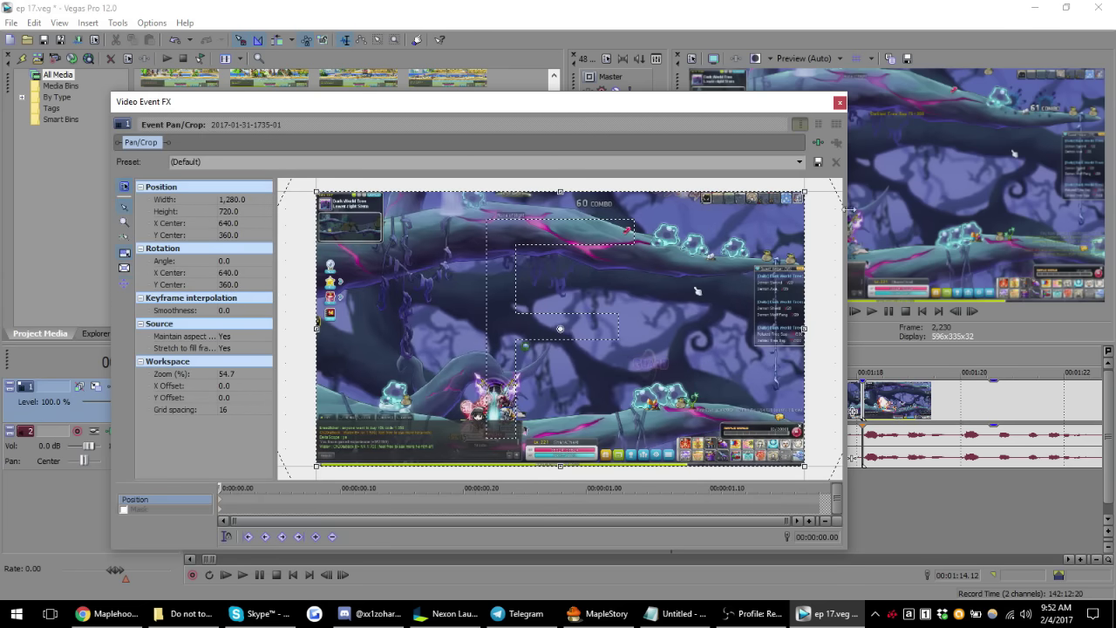
pyautogui.scroll(-3, 698, 290)
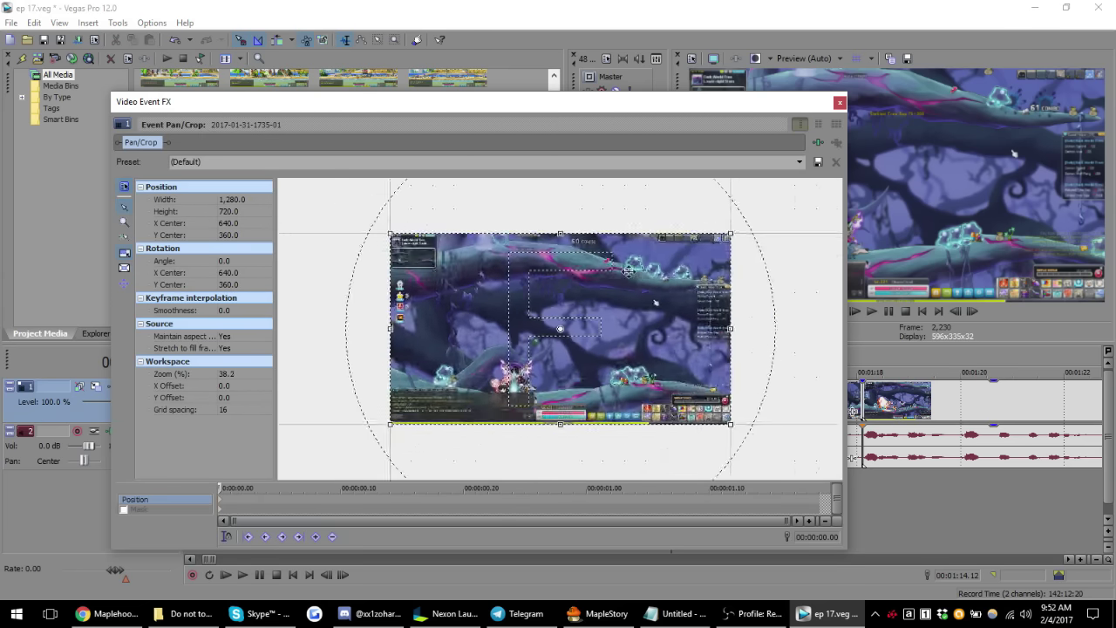
pyautogui.scroll(-2, 610, 296)
pyautogui.scroll(-1, 523, 288)
pyautogui.scroll(2, 604, 320)
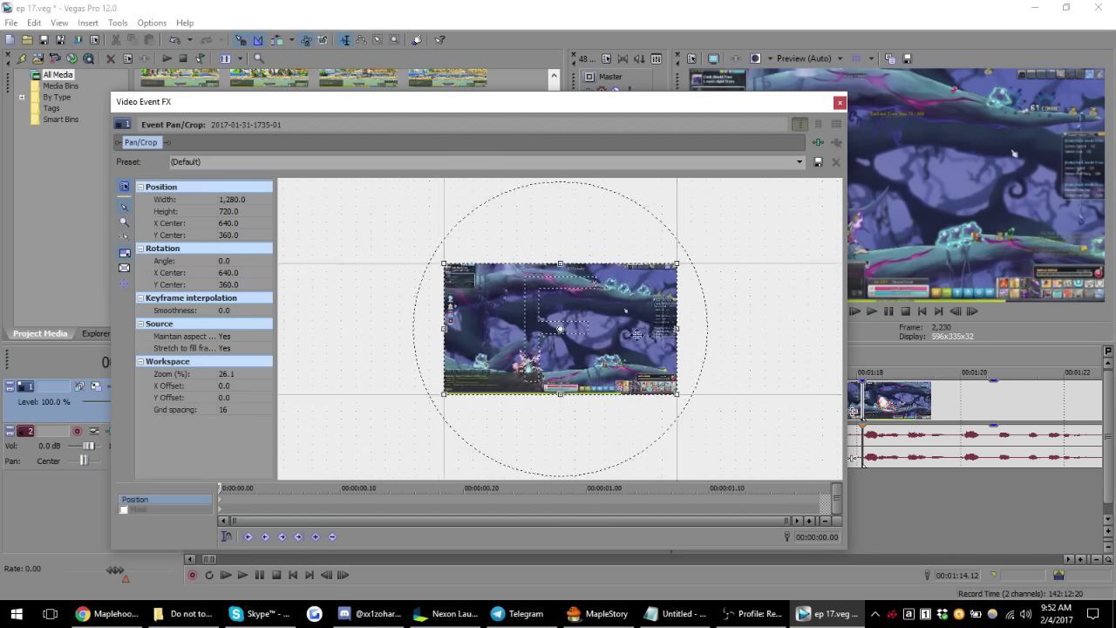
pyautogui.scroll(2, 662, 321)
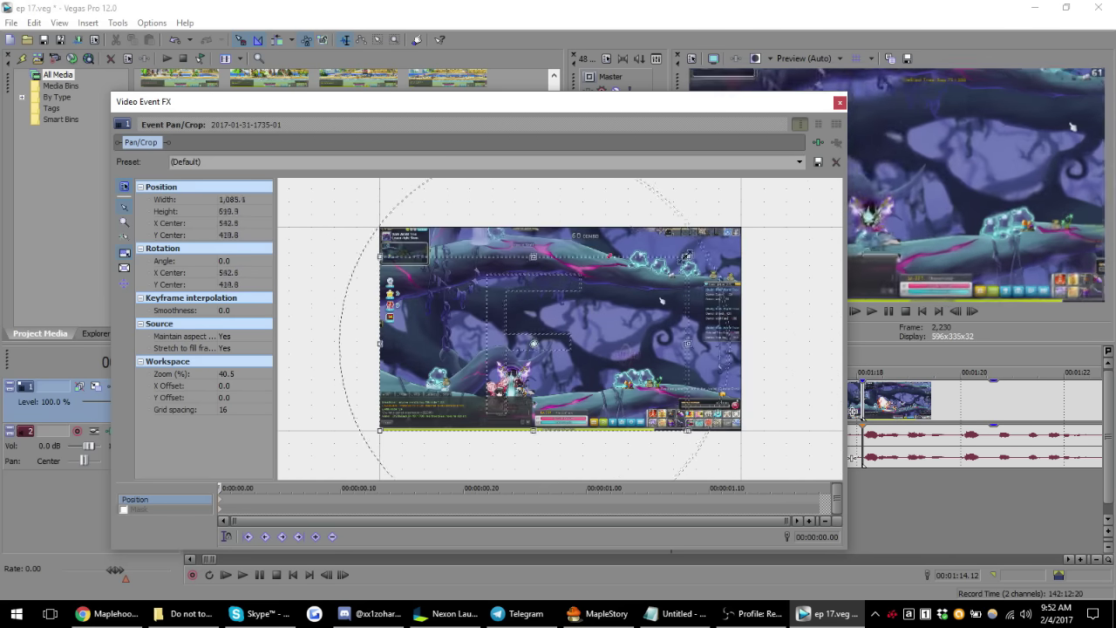
pyautogui.moveTo(742, 227); pyautogui.dragTo(534, 338)
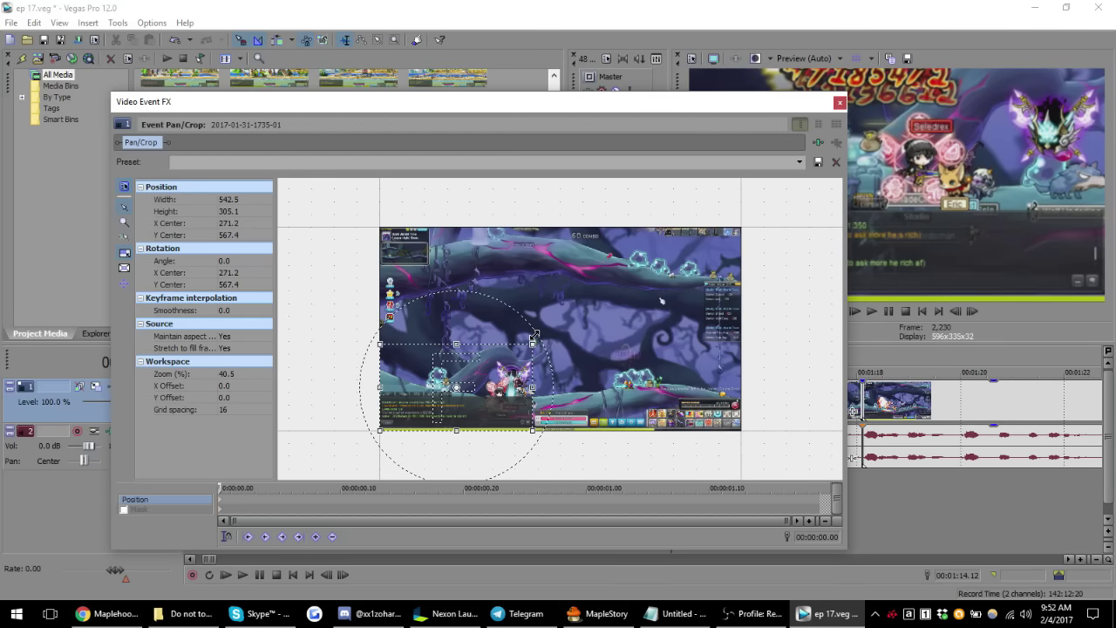
pyautogui.moveTo(744, 106); pyautogui.dragTo(761, 150)
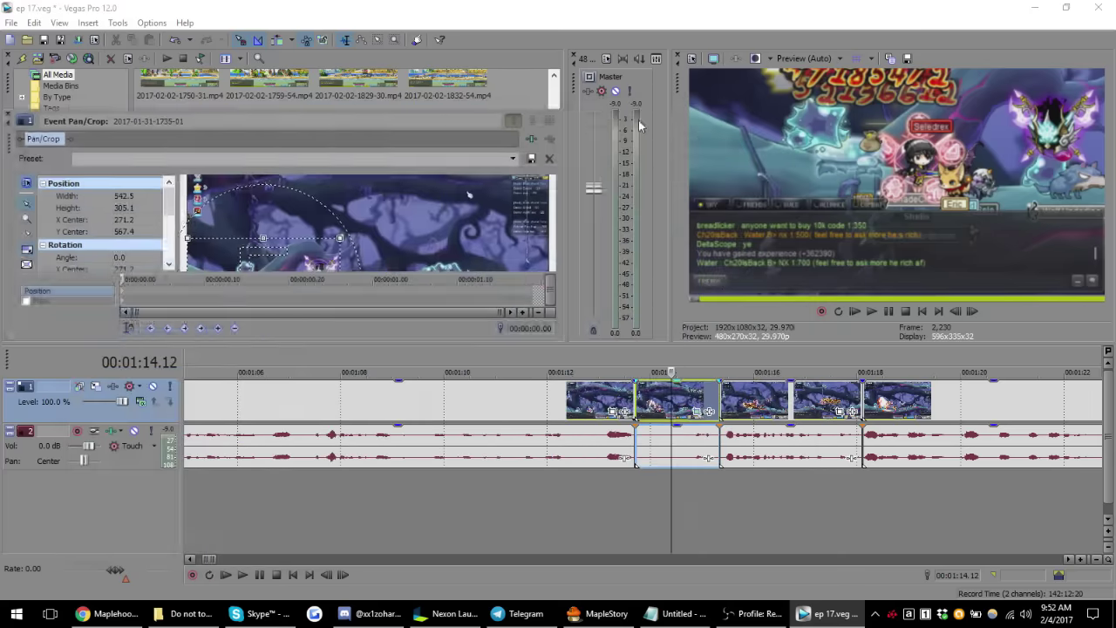
pyautogui.click(780, 145)
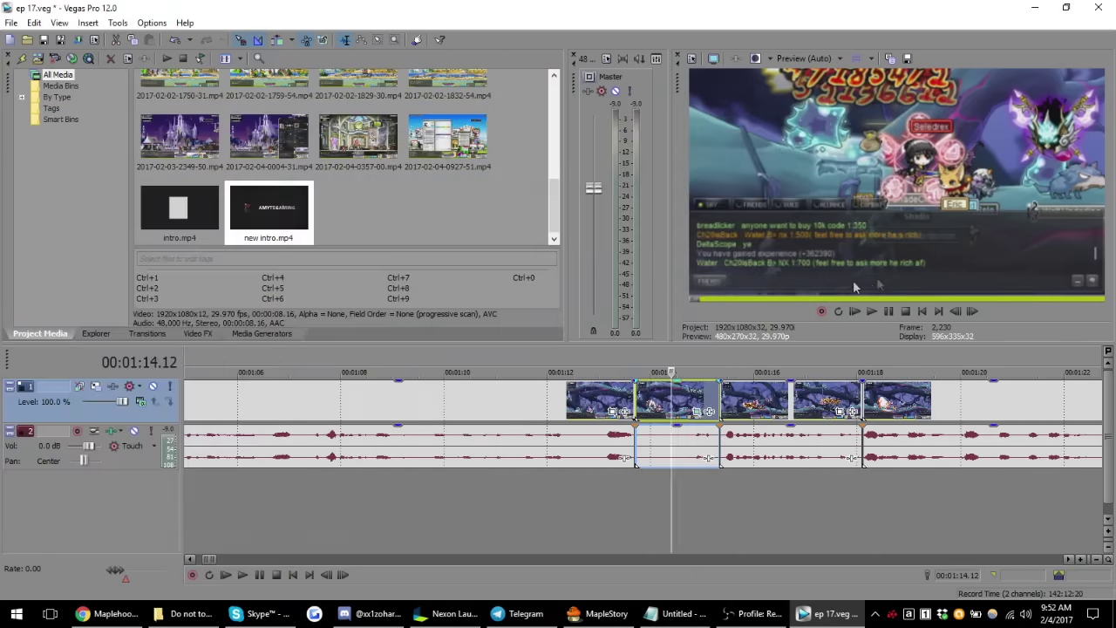
pyautogui.click(536, 446)
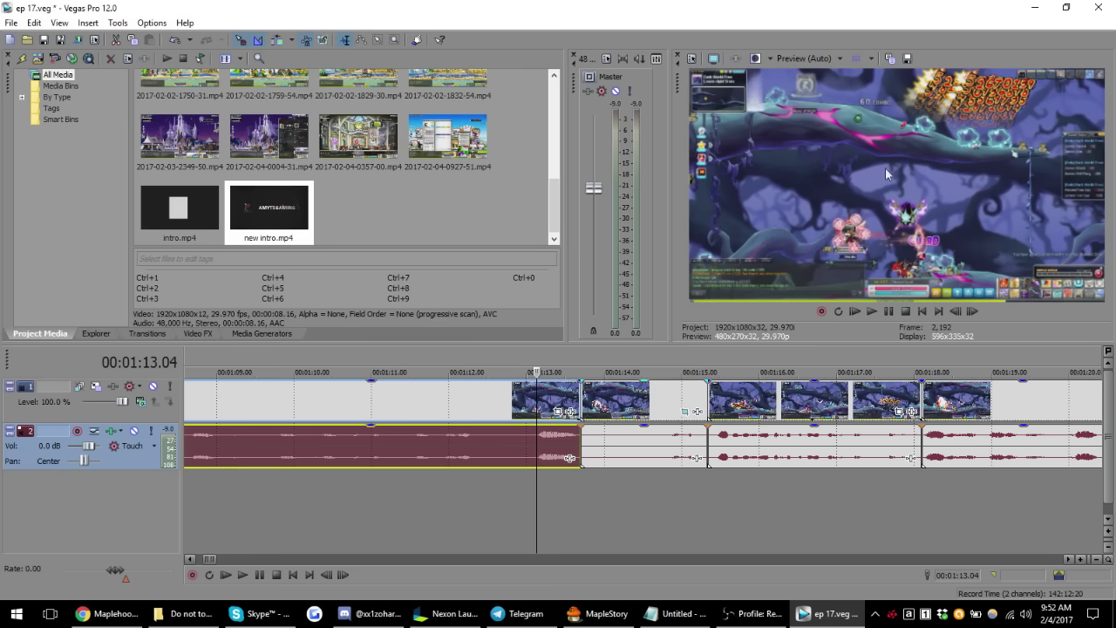
pyautogui.click(654, 443)
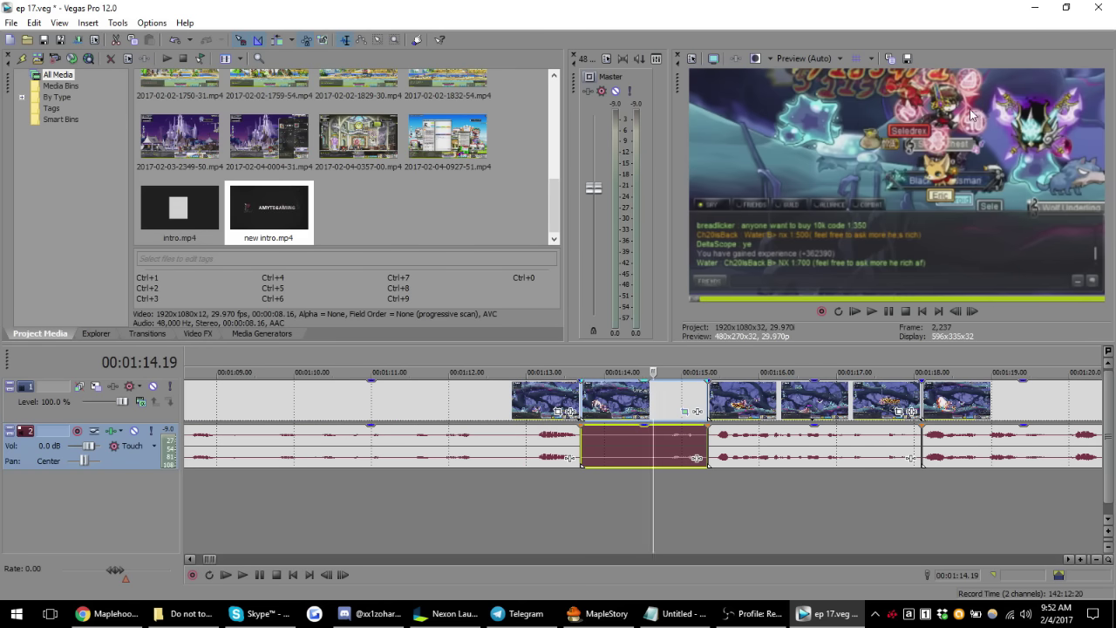
pyautogui.click(534, 448)
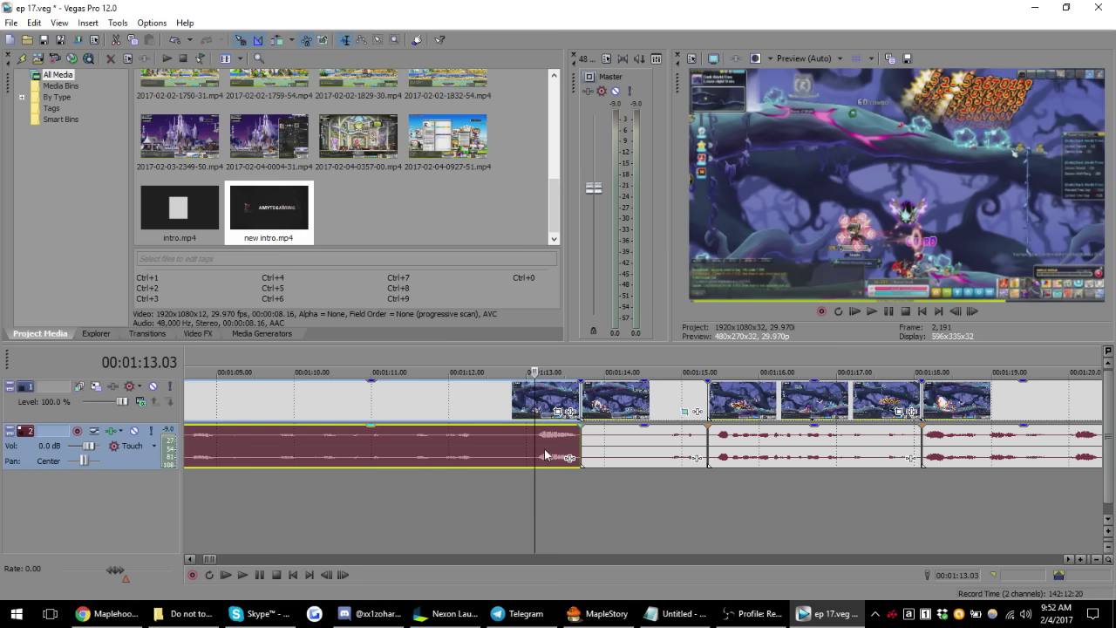
pyautogui.press('space')
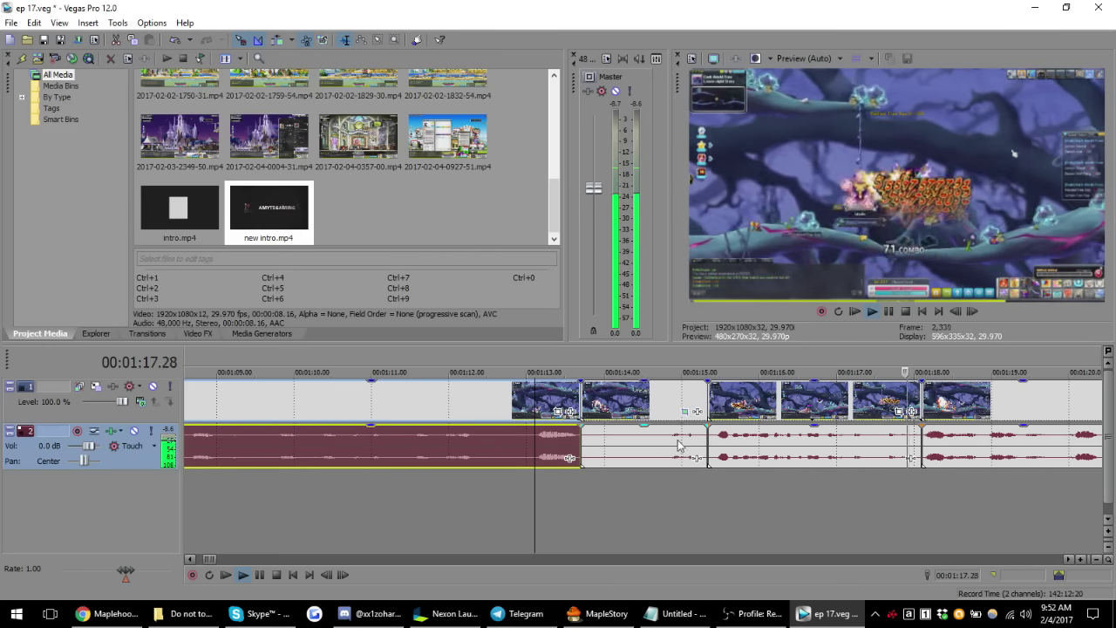
pyautogui.click(647, 449)
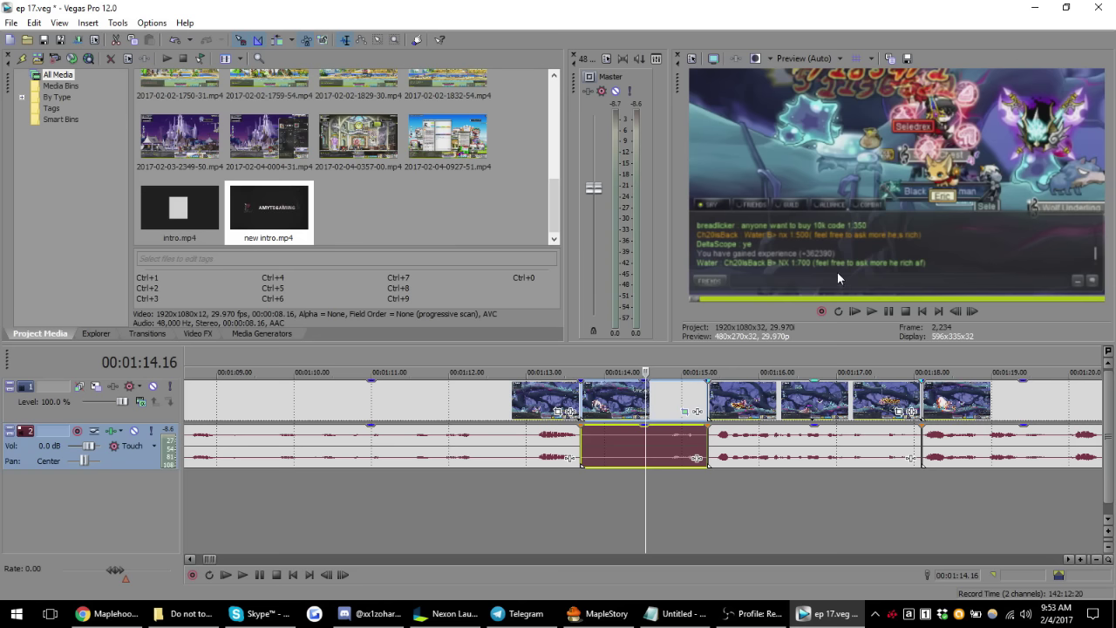
pyautogui.scroll(-3, 819, 401)
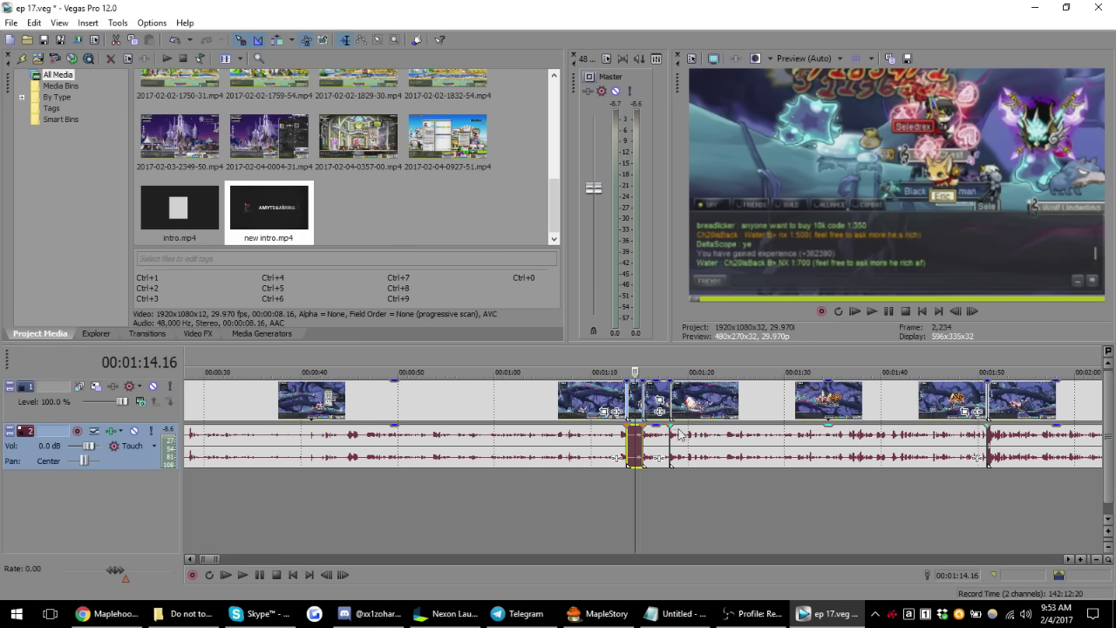
pyautogui.scroll(2, 680, 434)
pyautogui.scroll(2, 697, 440)
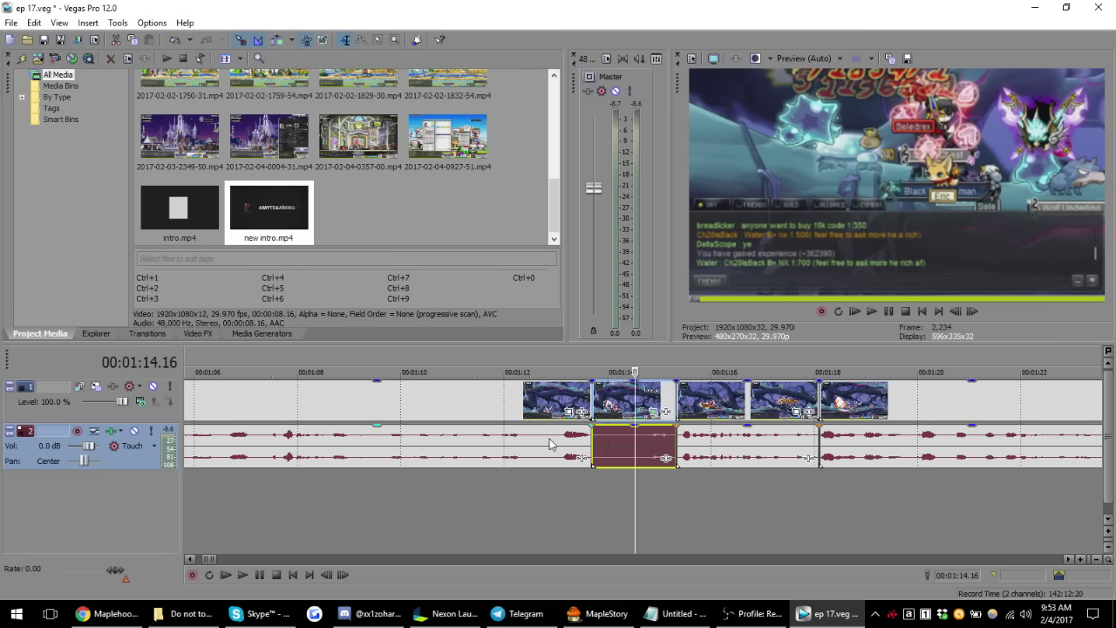
# - Play back from 00:01:11.11, then select the audio events near 1:14, 1:16 and 1:22
pyautogui.click(471, 445)
pyautogui.press('space')
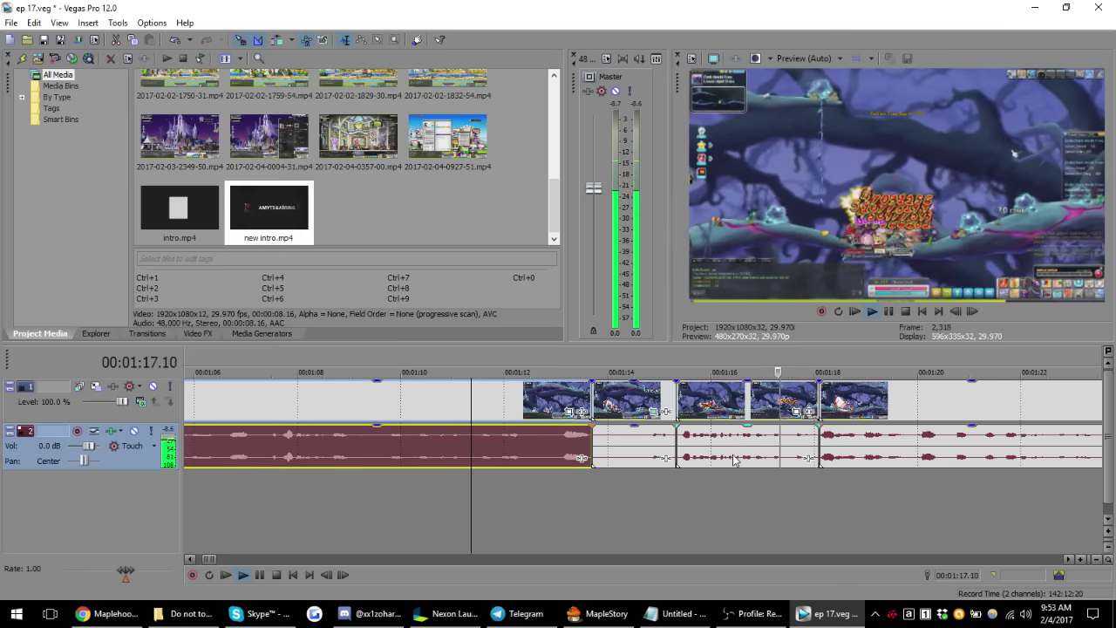
pyautogui.press('space')
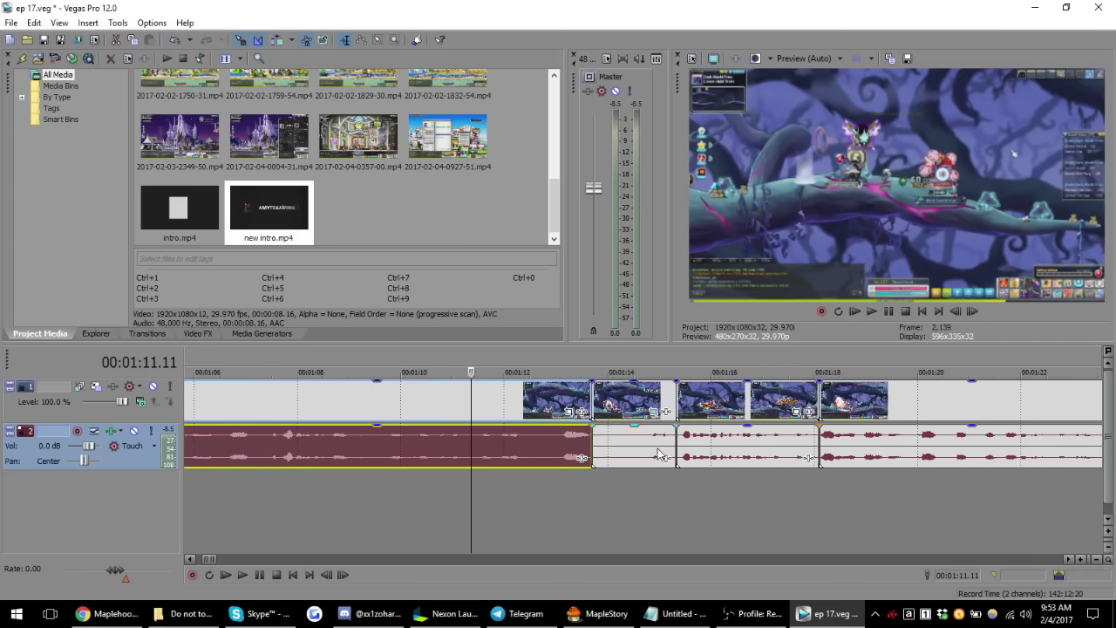
pyautogui.click(610, 445)
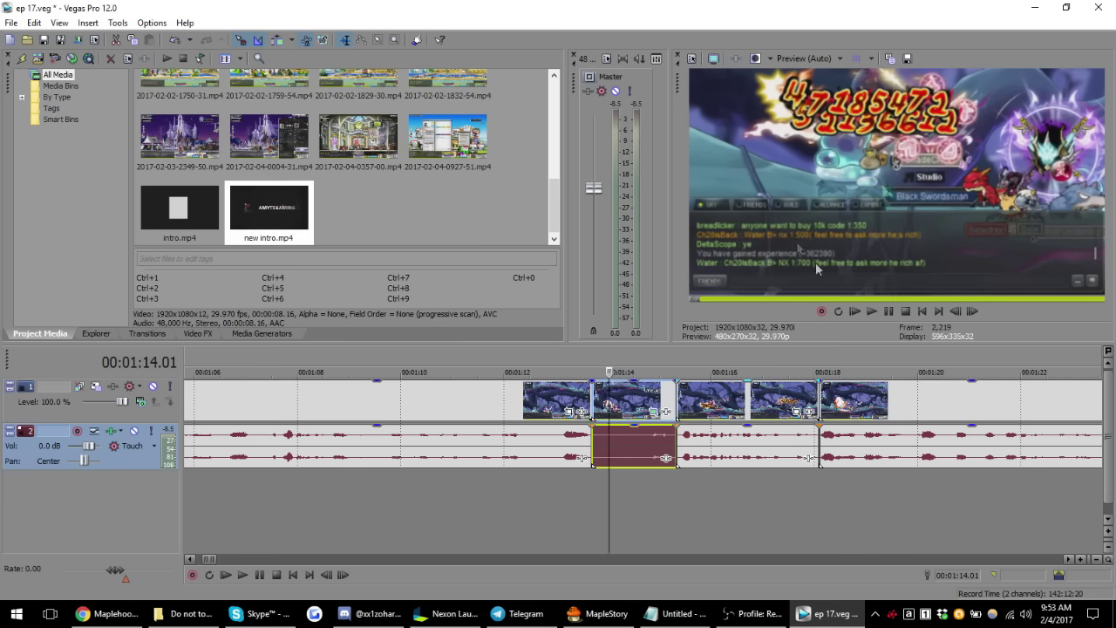
pyautogui.click(735, 446)
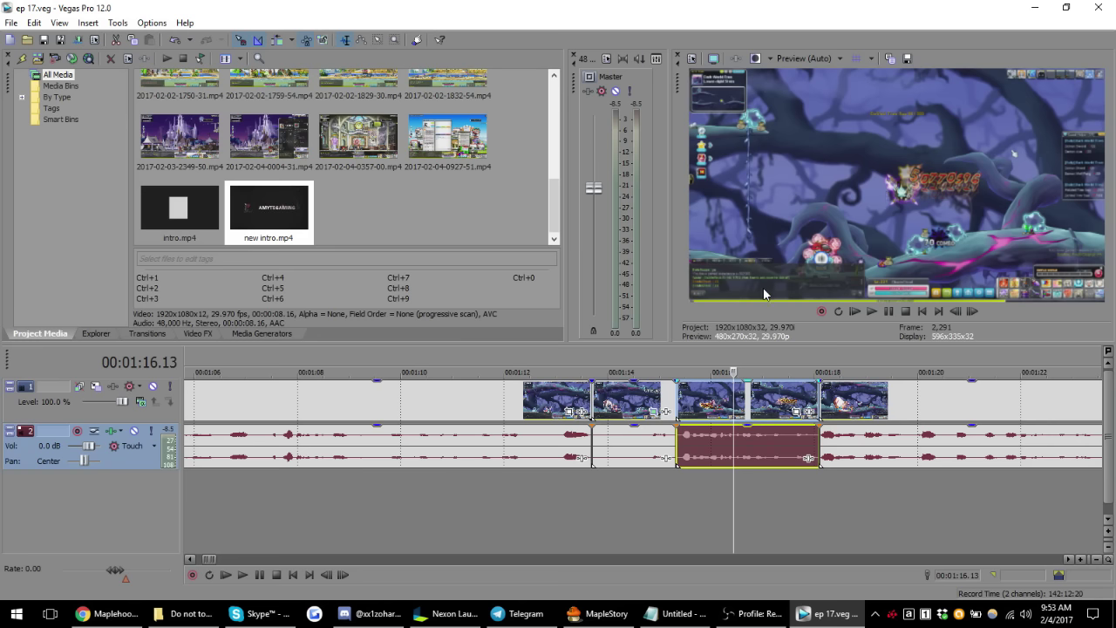
pyautogui.scroll(-1, 841, 383)
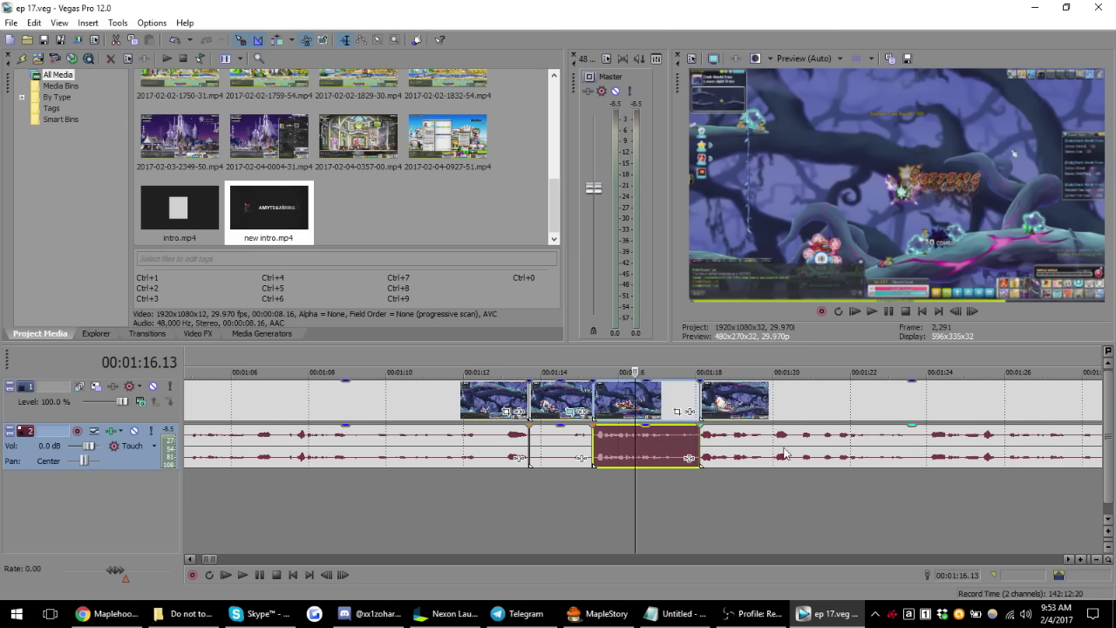
pyautogui.scroll(-2, 785, 454)
pyautogui.click(715, 452)
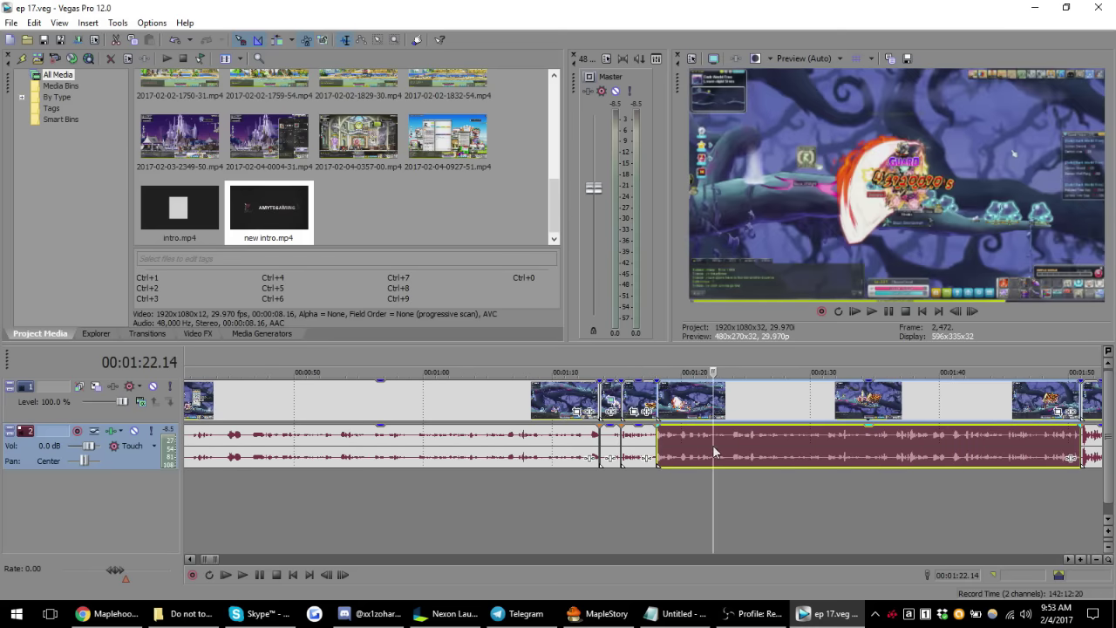
# - Jump to the episode's end at 00:03:43.06, undo a stray click, and zoom out
pyautogui.click(436, 460)
pyautogui.scroll(2, 436, 460)
pyautogui.scroll(1, 523, 436)
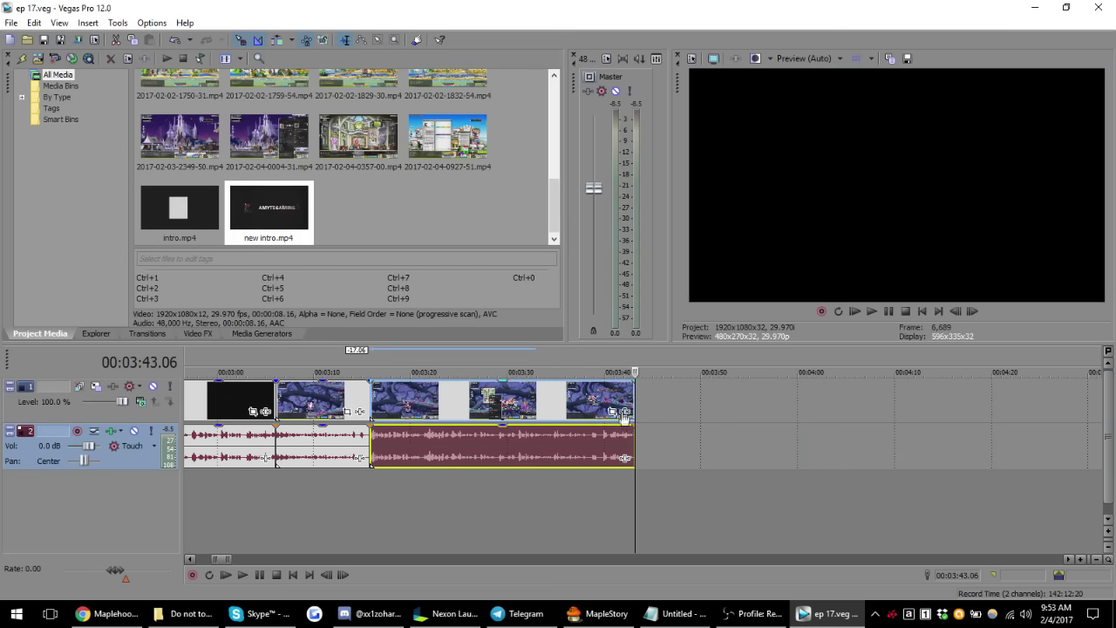
pyautogui.scroll(-1, 611, 436)
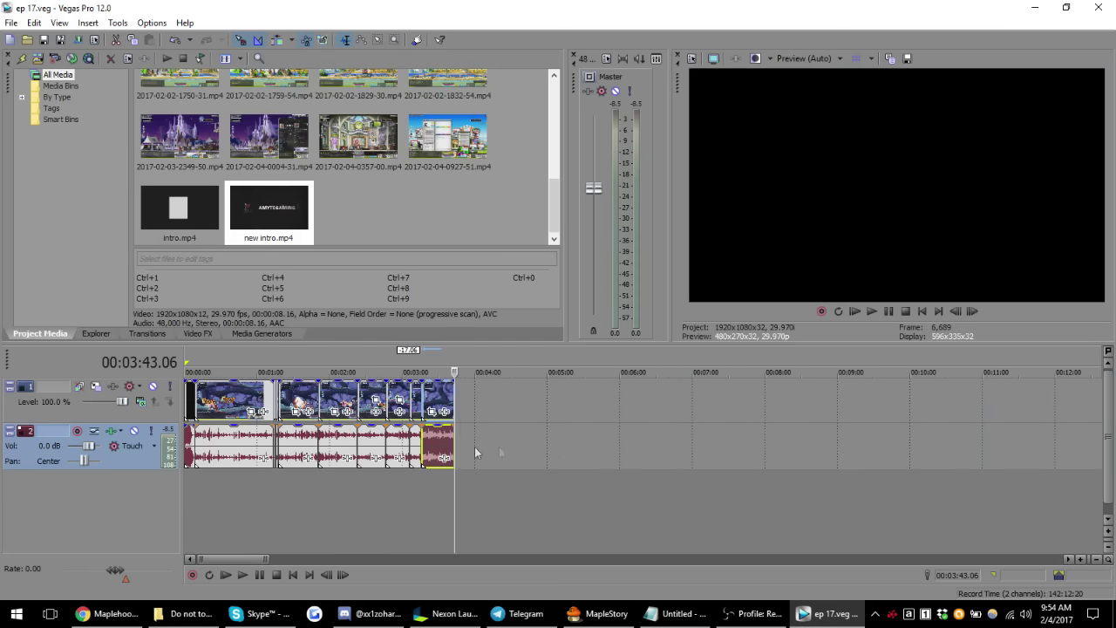
pyautogui.scroll(-2, 612, 454)
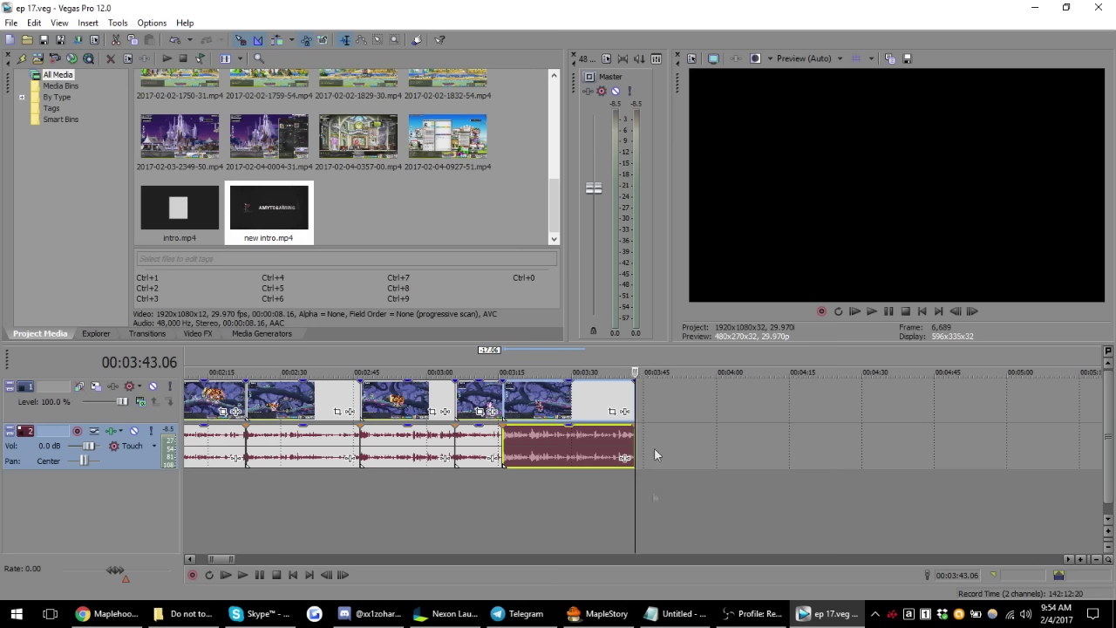
pyautogui.click(641, 460)
pyautogui.hotkey('ctrl', 'z')
pyautogui.scroll(-5, 472, 461)
pyautogui.scroll(-3, 472, 461)
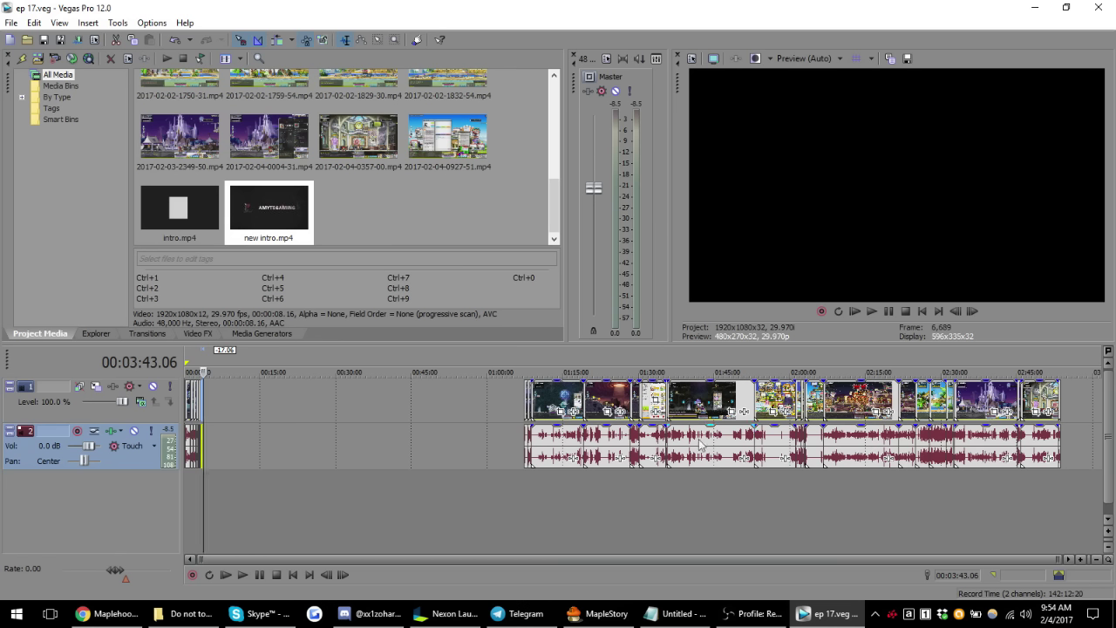
# - Clear a stray time selection and place the playhead at 01:07:19, the block's start
pyautogui.click(526, 441)
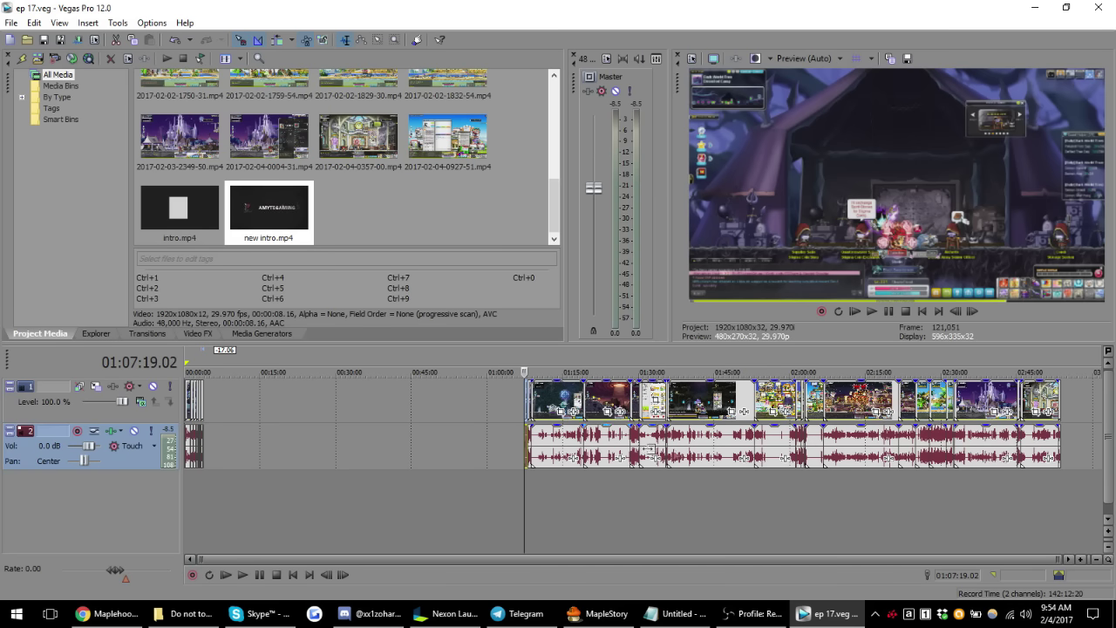
pyautogui.keyDown('shift'); pyautogui.click(1060, 398); pyautogui.keyUp('shift')
pyautogui.click(517, 417)
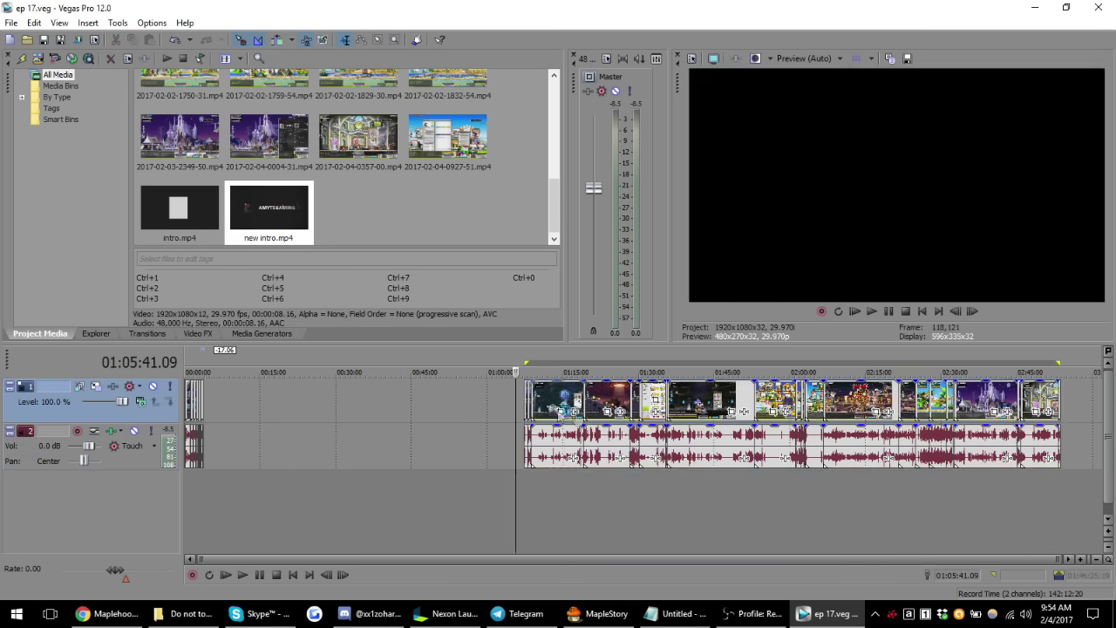
pyautogui.scroll(2, 558, 418)
pyautogui.scroll(1, 768, 436)
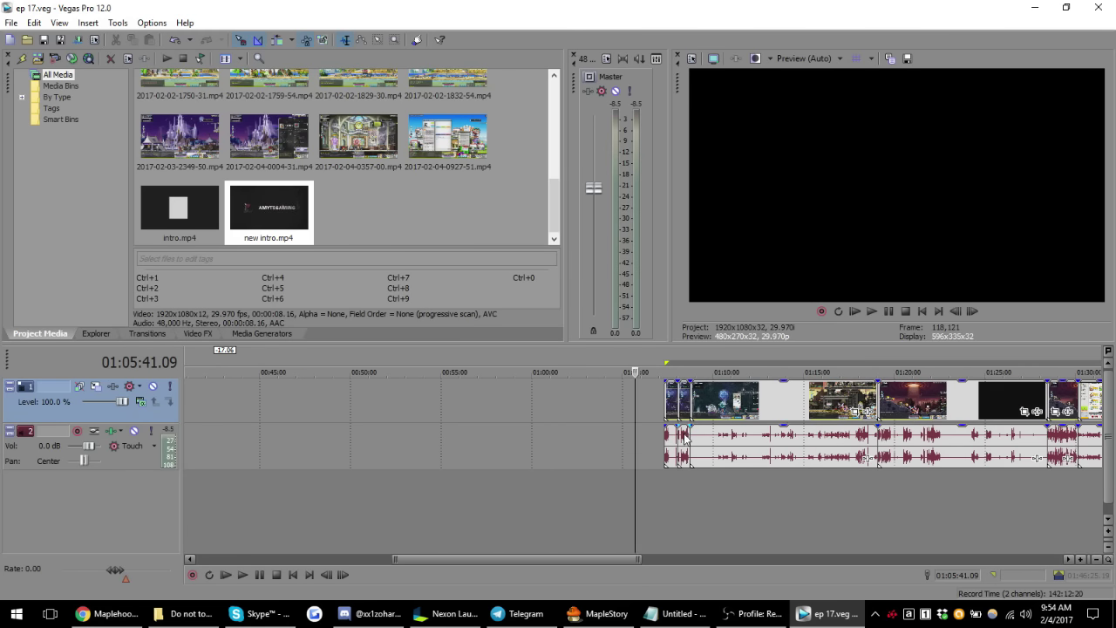
pyautogui.scroll(-2, 785, 436)
pyautogui.click(597, 445)
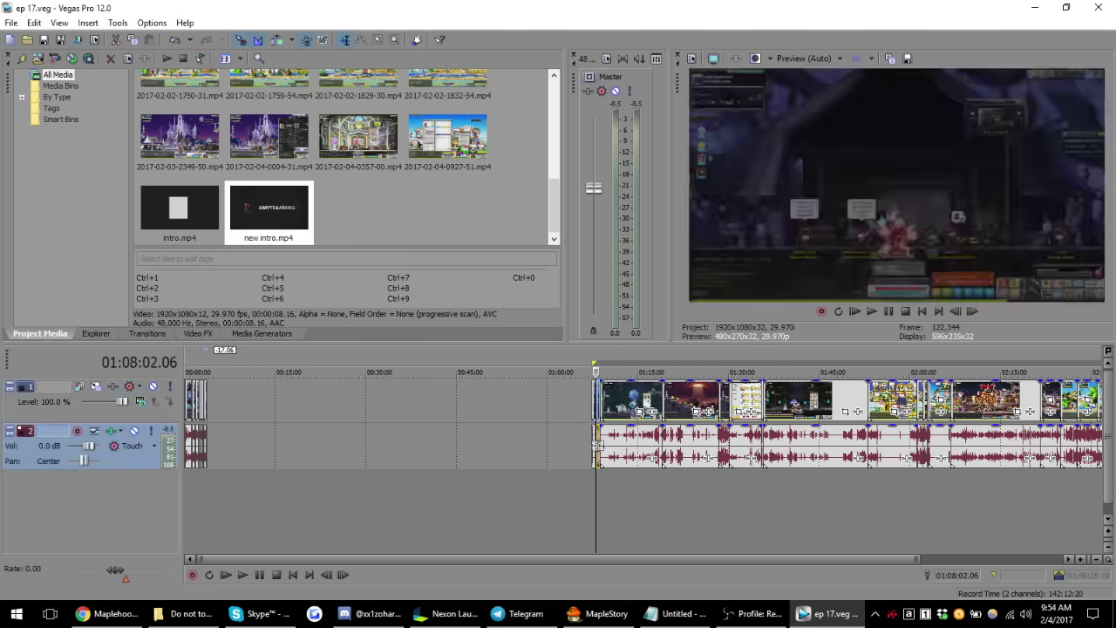
pyautogui.scroll(3, 596, 445)
pyautogui.click(610, 452)
pyautogui.scroll(3, 691, 436)
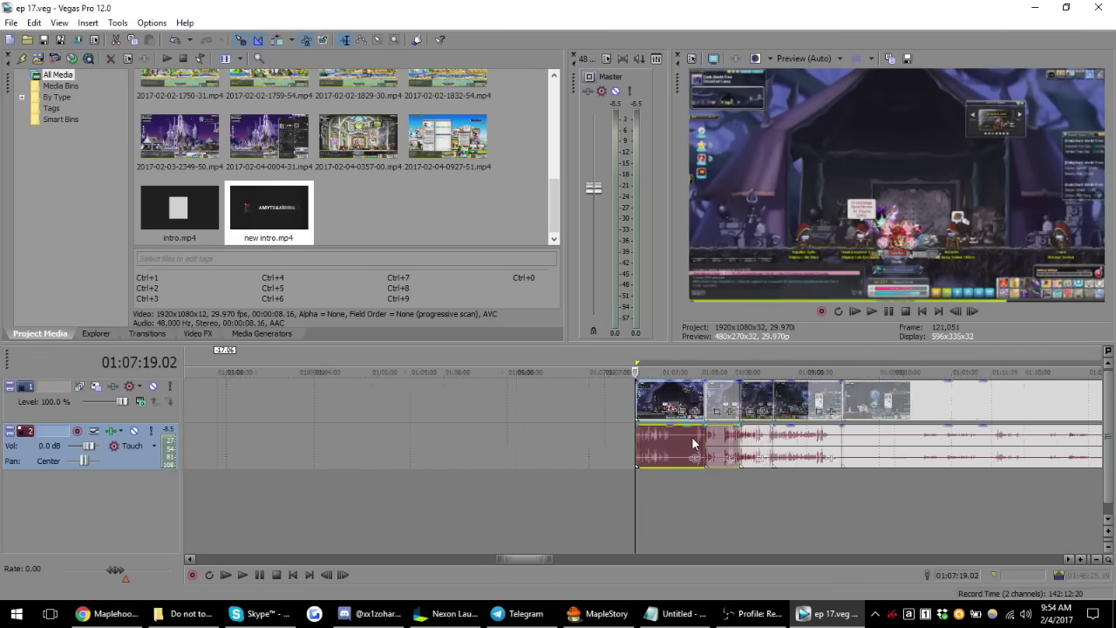
# - Play the footage block from 01:07:19 to 01:07:42
pyautogui.press('space')
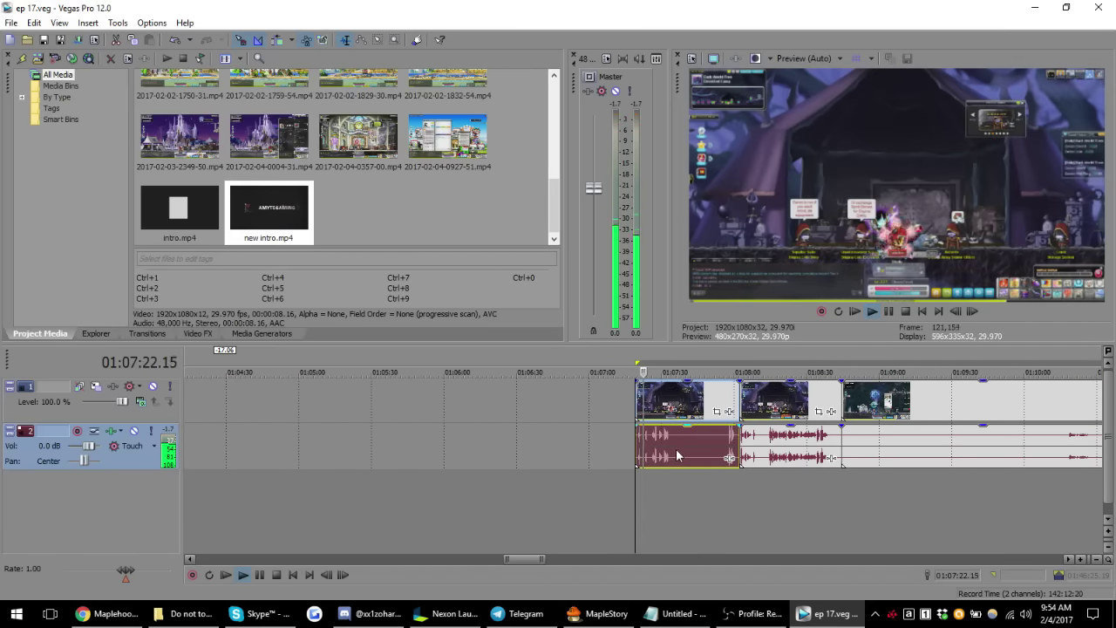
pyautogui.scroll(2, 676, 448)
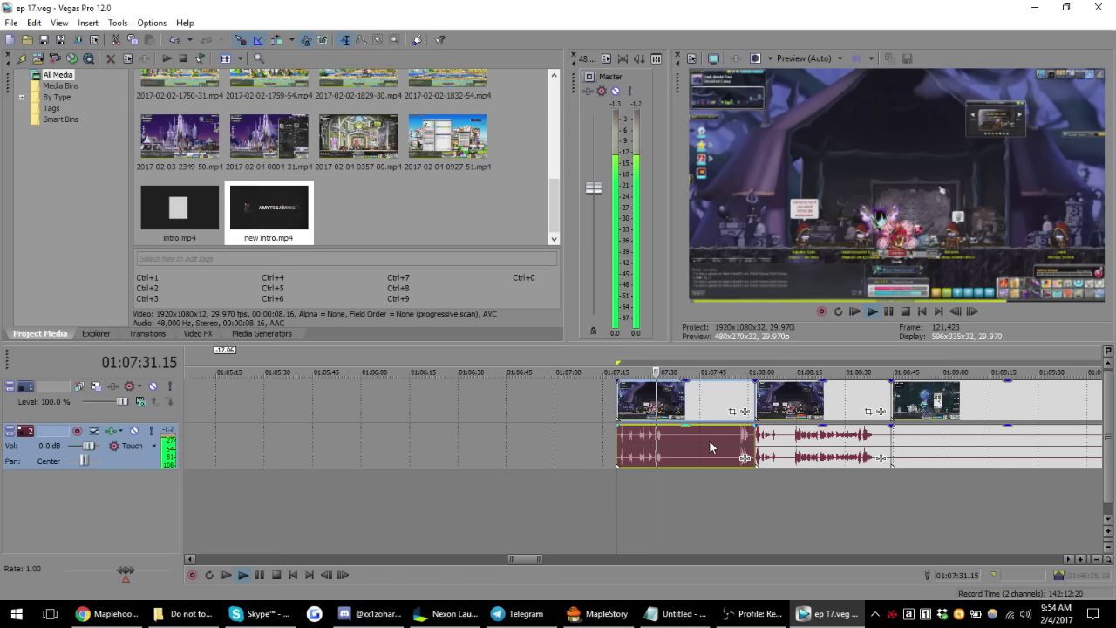
pyautogui.scroll(2, 690, 443)
pyautogui.press('space')
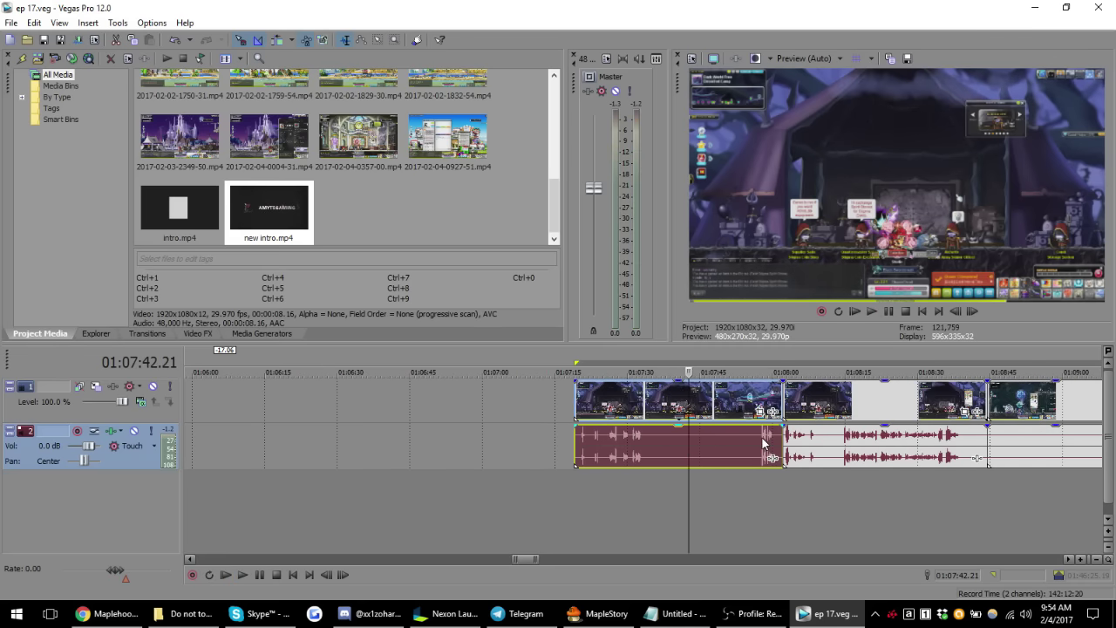
pyautogui.click(765, 443)
pyautogui.scroll(-2, 765, 443)
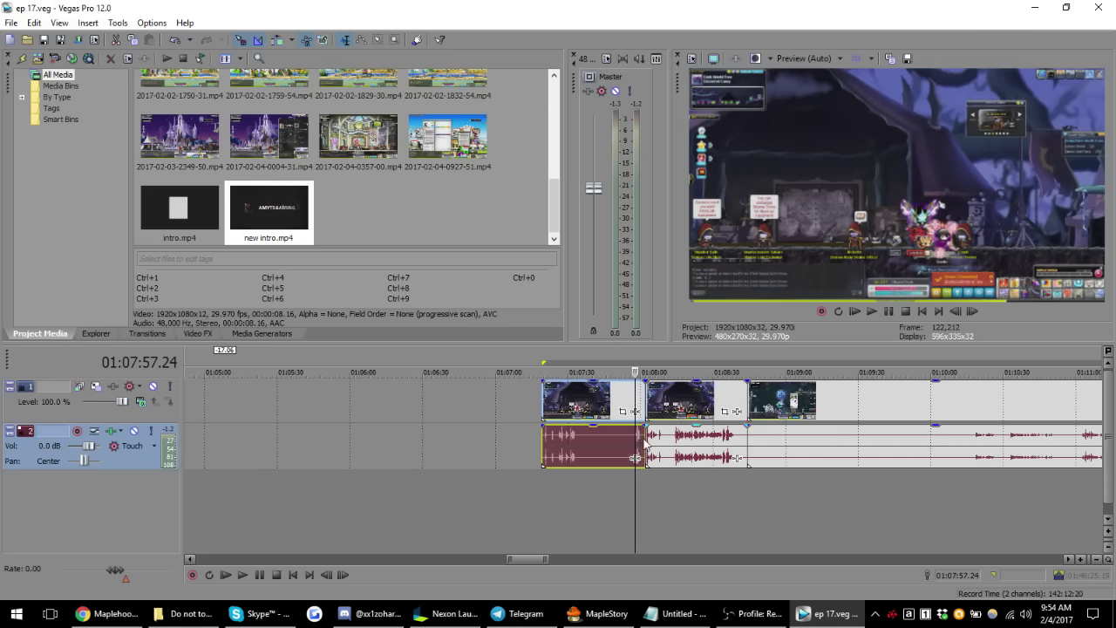
# - Select the block's second and then first video clips, ending with the playhead at 01:07:22
pyautogui.click(680, 416)
pyautogui.click(642, 445)
pyautogui.click(676, 419)
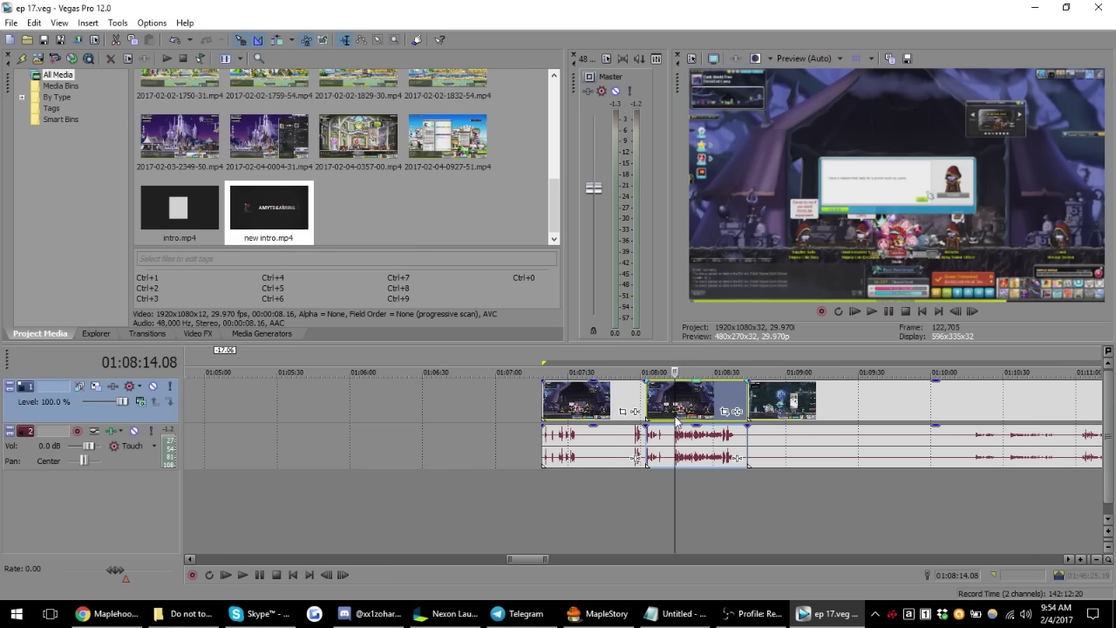
pyautogui.click(591, 403)
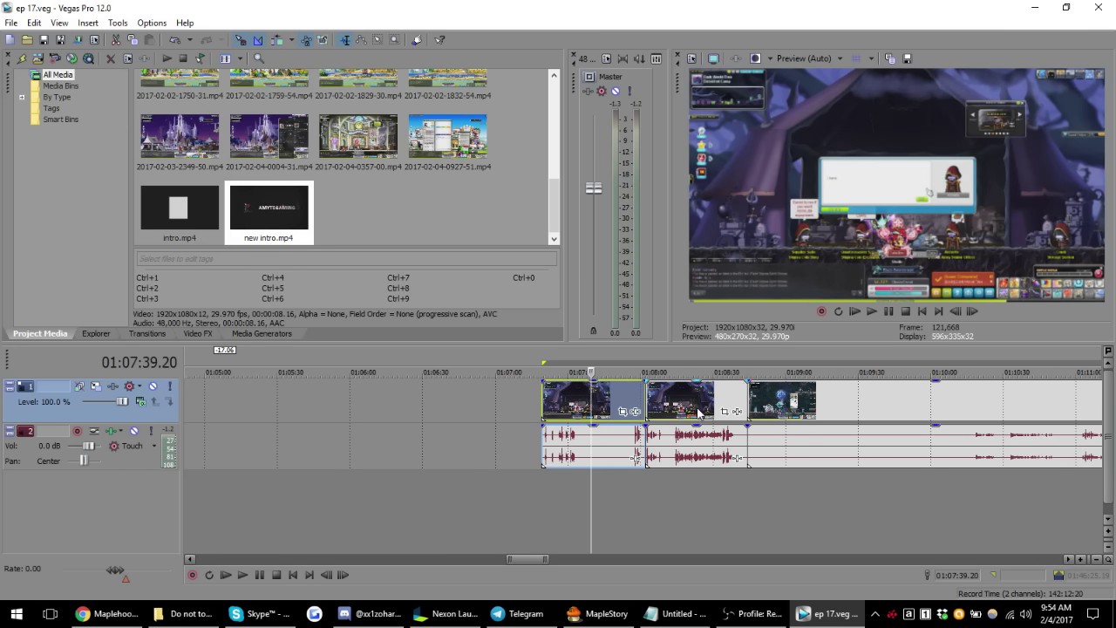
pyautogui.click(560, 410)
# - Close the gap between the two clips around 01:07–01:08
pyautogui.moveTo(589, 410); pyautogui.dragTo(492, 410)
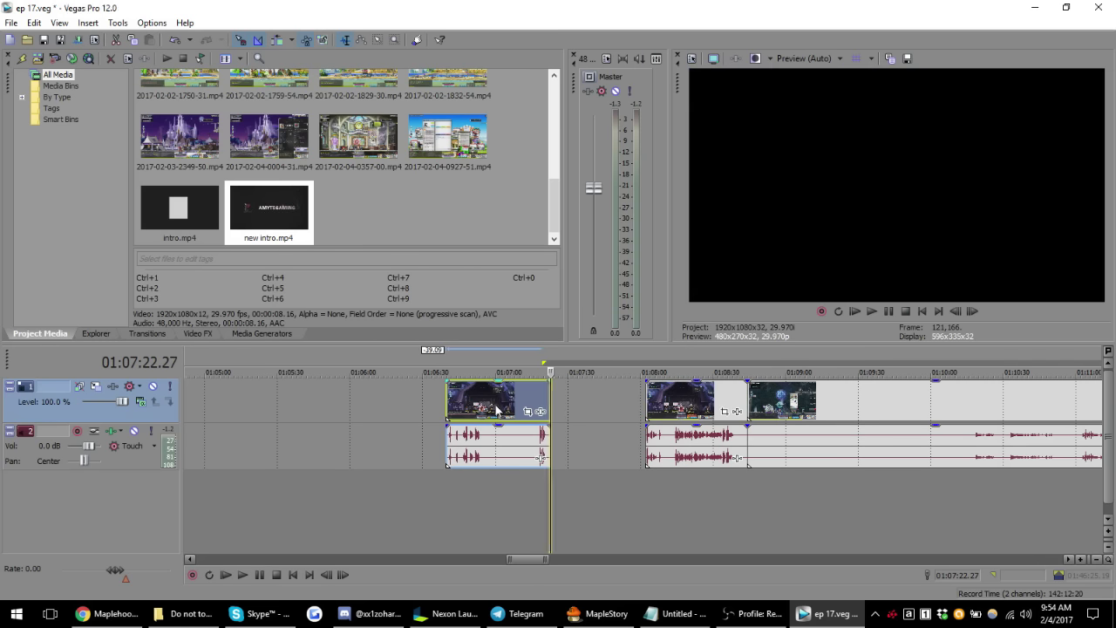
pyautogui.click(519, 410)
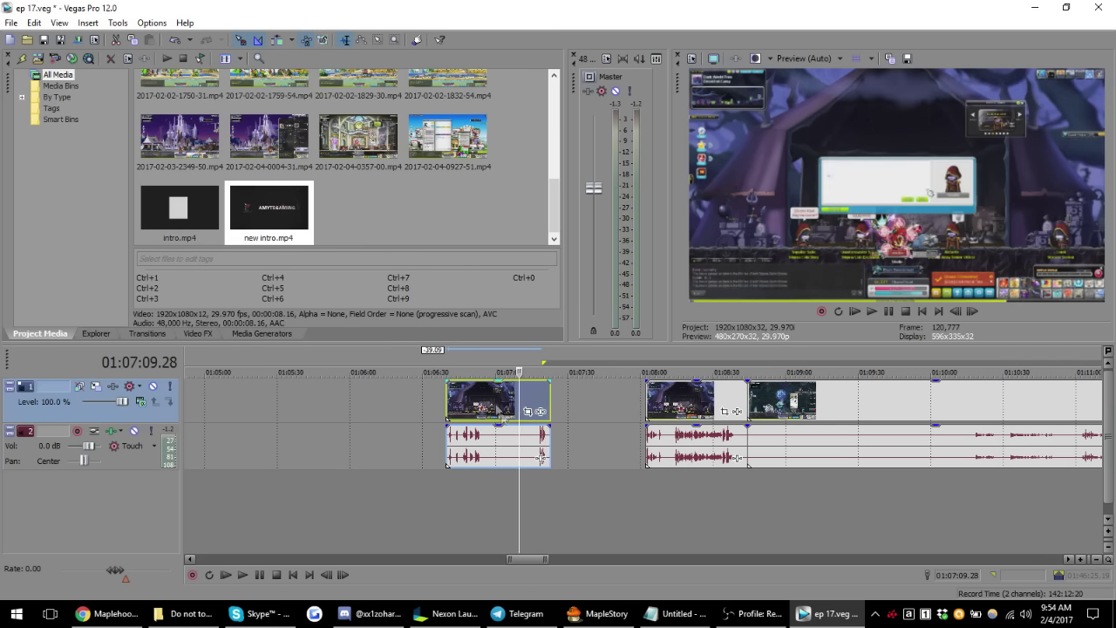
pyautogui.click(691, 410)
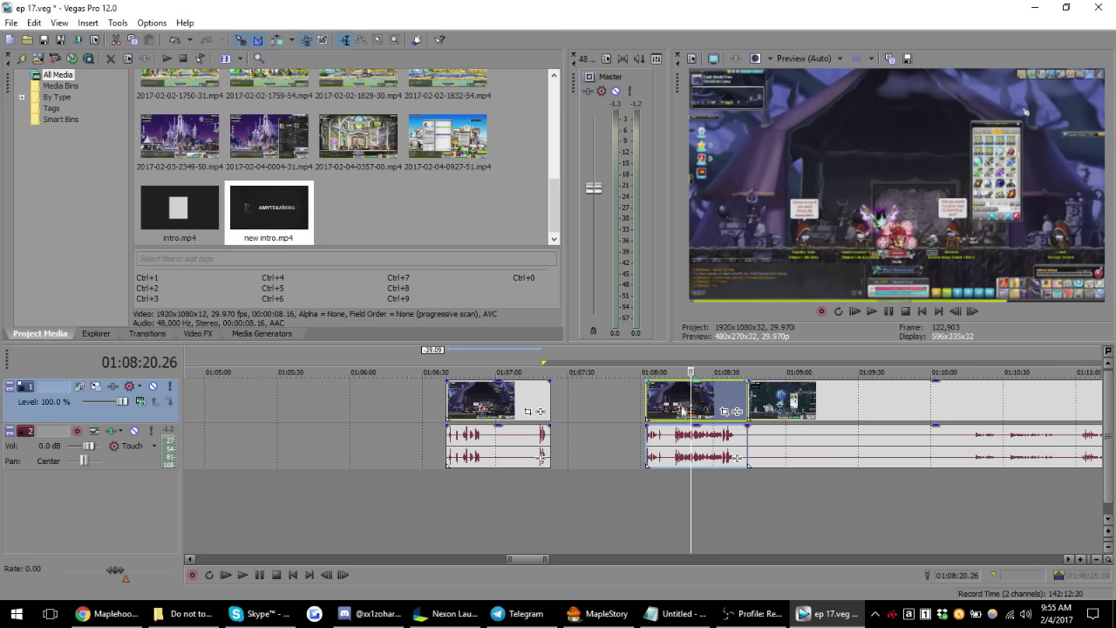
pyautogui.click(633, 410)
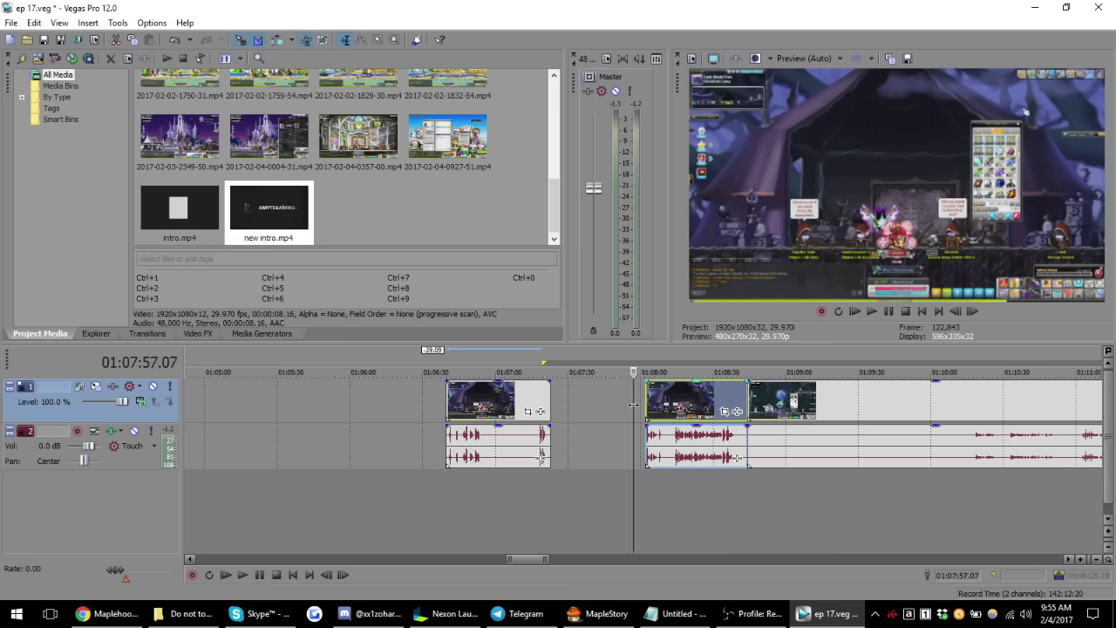
pyautogui.click(670, 409)
pyautogui.moveTo(689, 406); pyautogui.dragTo(601, 407)
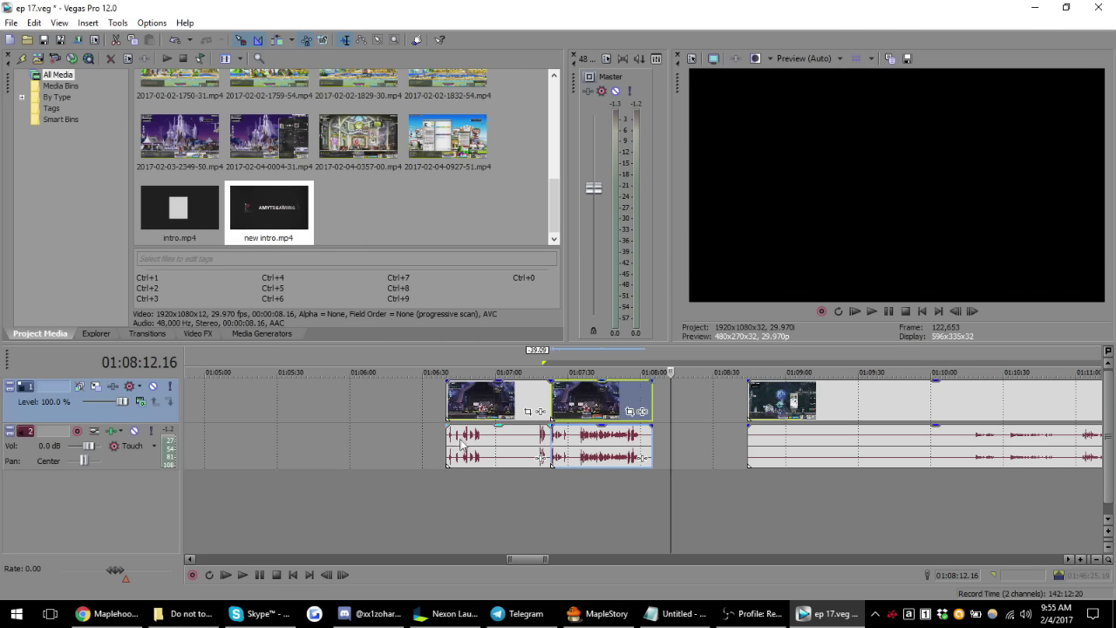
# - Select the clip group and drag it from the hour mark back after the earlier footage
pyautogui.click(446, 447)
pyautogui.scroll(3, 446, 446)
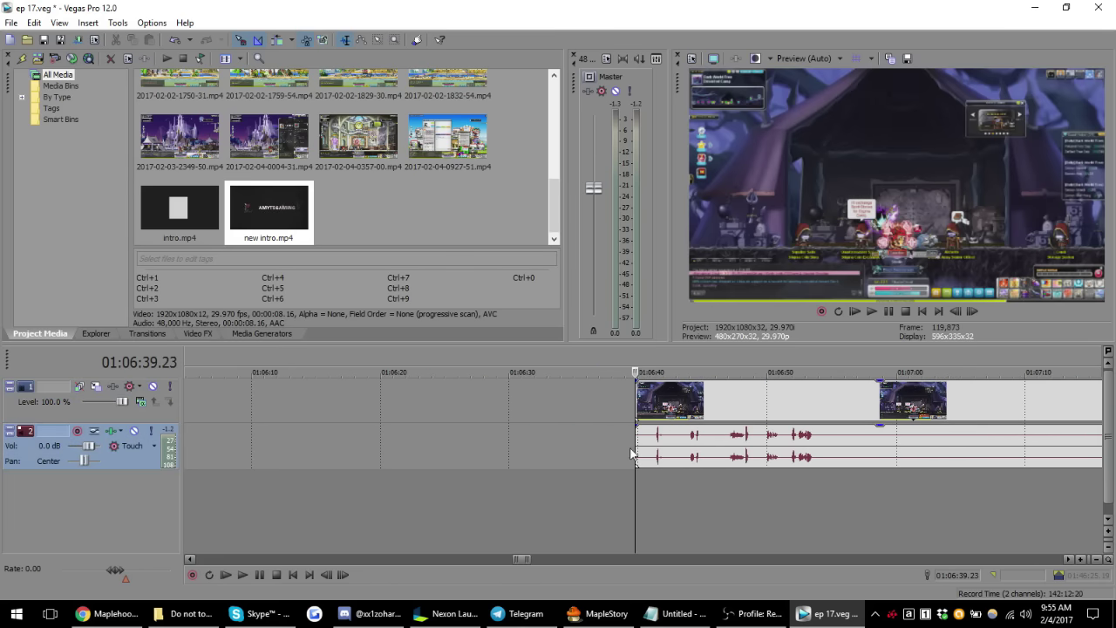
pyautogui.moveTo(637, 449); pyautogui.dragTo(654, 450)
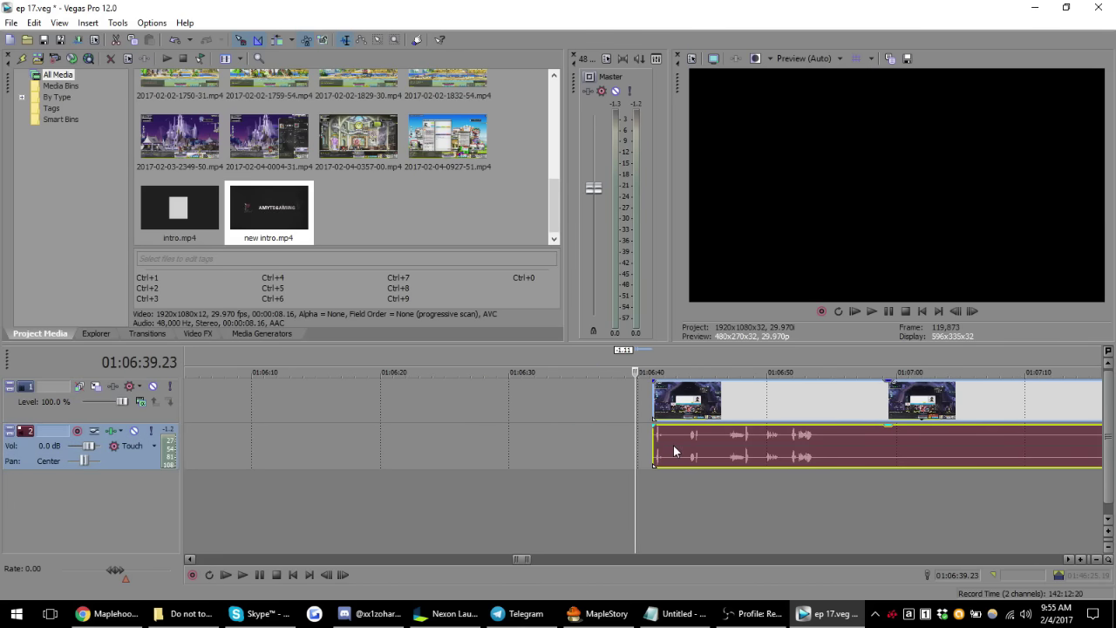
pyautogui.click(674, 451)
pyautogui.scroll(-3, 682, 449)
pyautogui.moveTo(968, 417); pyautogui.dragTo(774, 416)
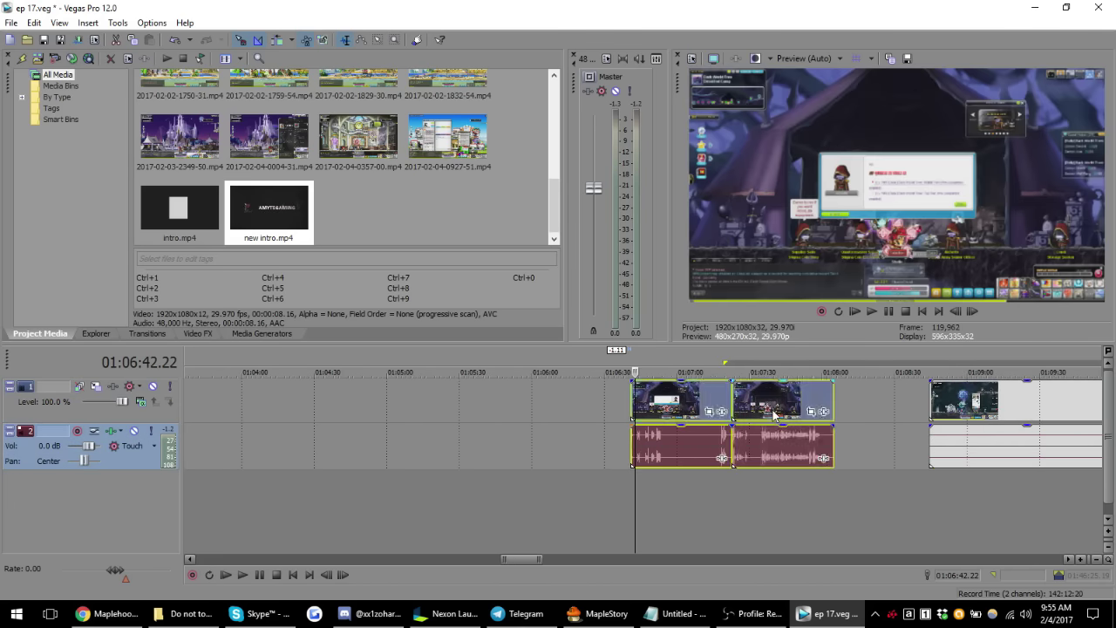
pyautogui.scroll(-2, 774, 417)
pyautogui.moveTo(672, 447); pyautogui.dragTo(75, 441)
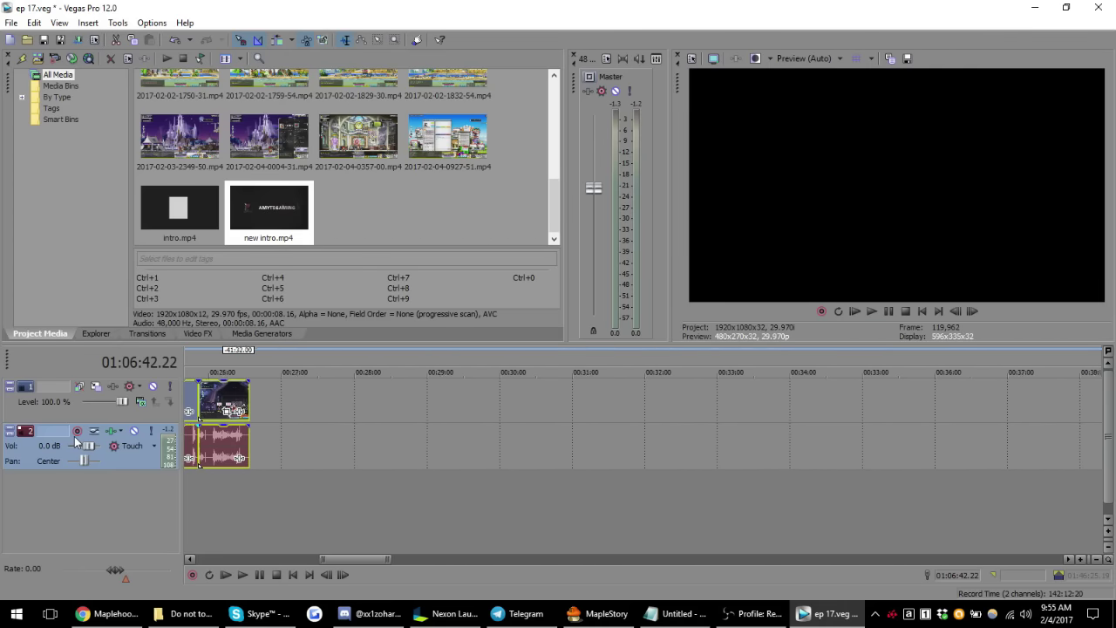
pyautogui.moveTo(75, 436); pyautogui.dragTo(337, 415)
pyautogui.scroll(-5, 528, 474)
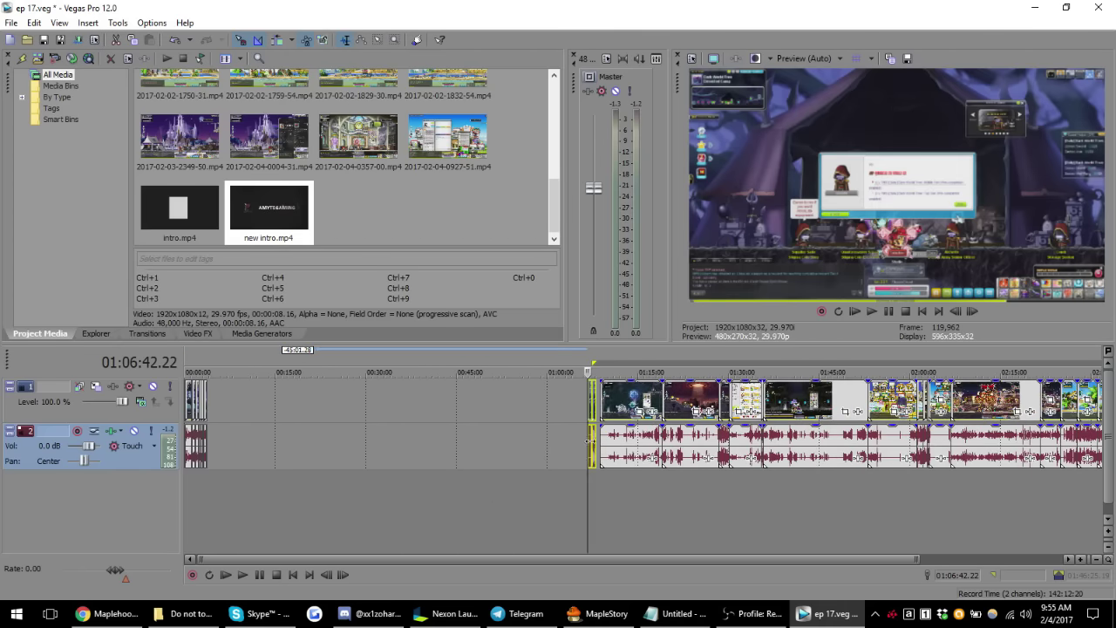
pyautogui.moveTo(595, 447); pyautogui.dragTo(222, 450)
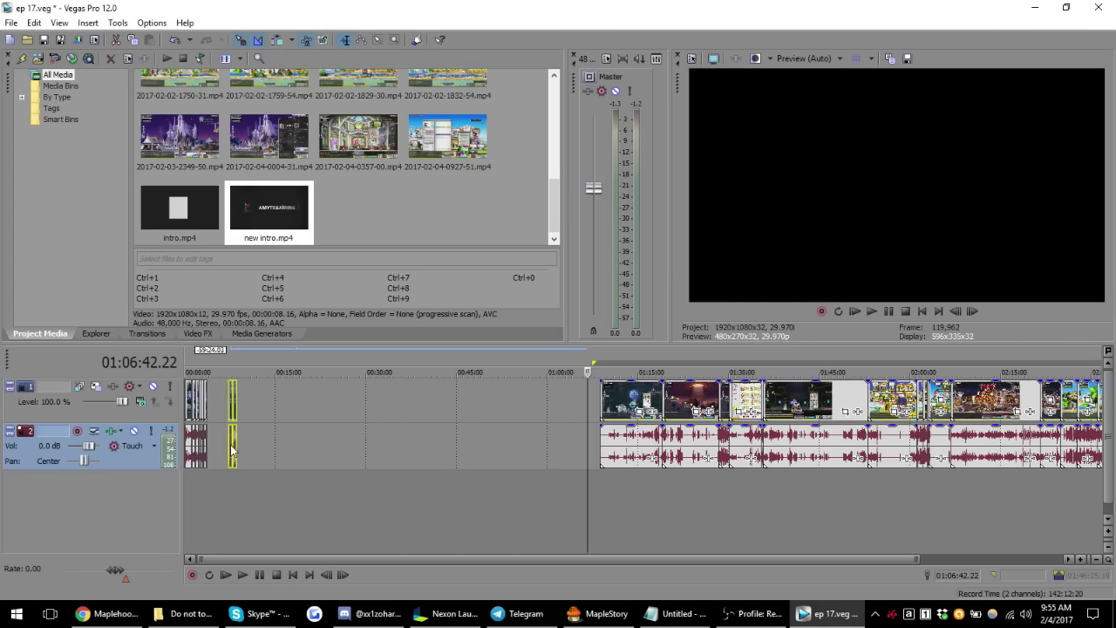
pyautogui.scroll(5, 218, 451)
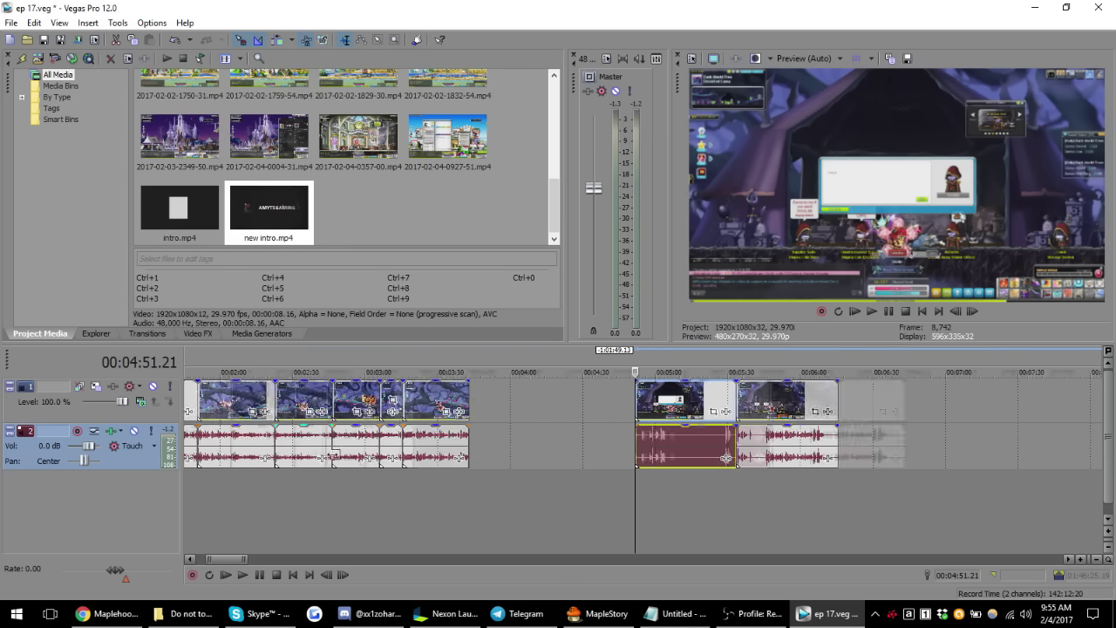
pyautogui.scroll(-8, 490, 451)
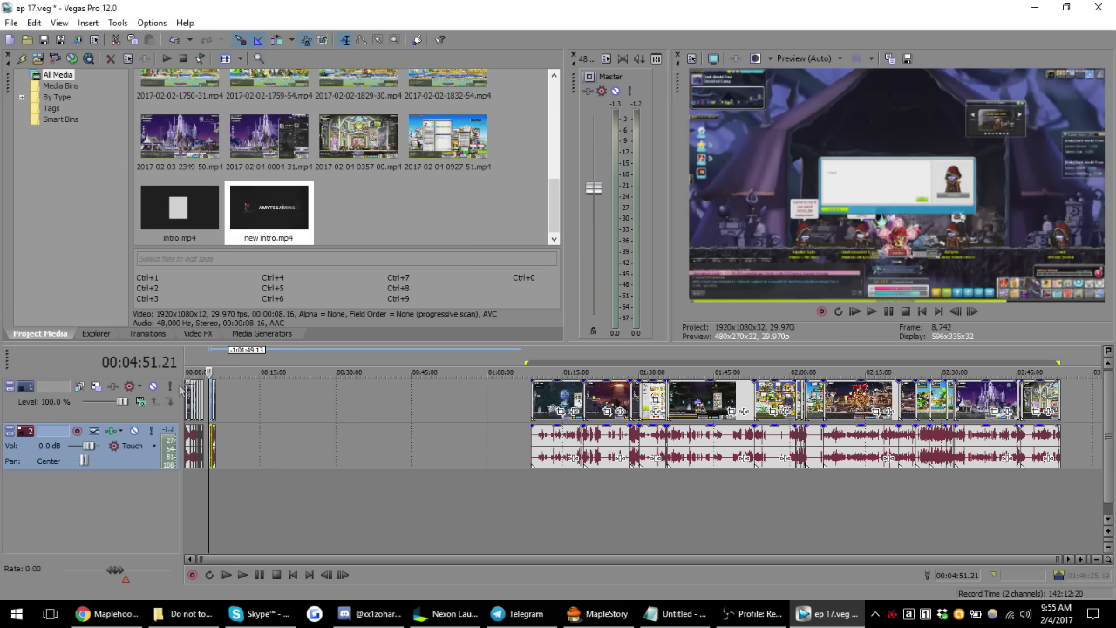
pyautogui.scroll(5, 225, 408)
pyautogui.scroll(5, 262, 410)
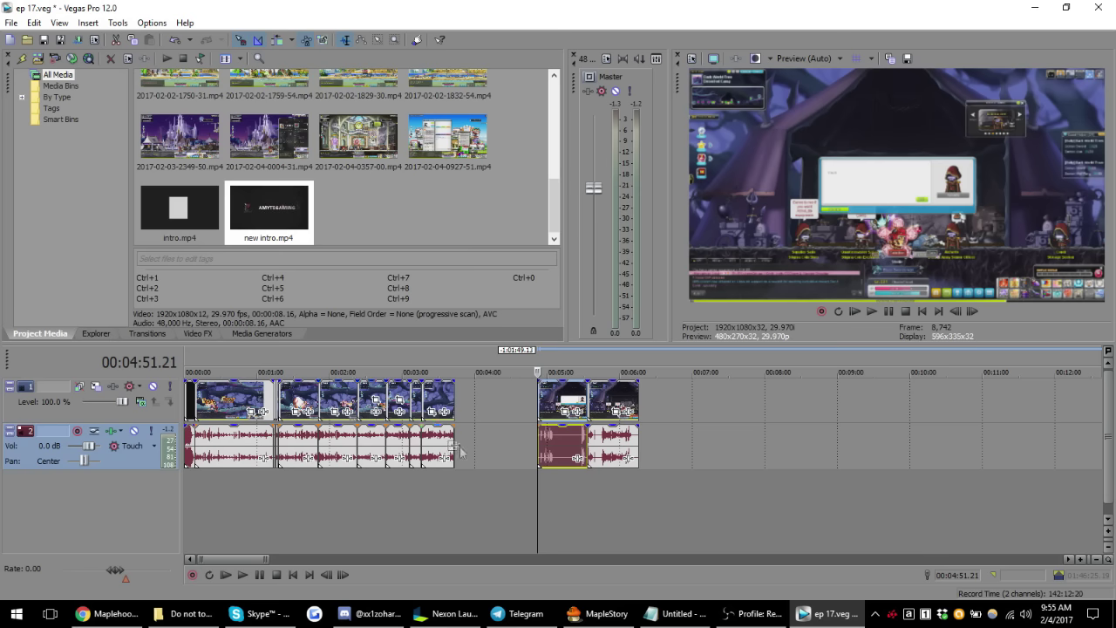
# - Slide the moved clips left until they snap against the earlier footage
pyautogui.click(571, 446)
pyautogui.moveTo(571, 447); pyautogui.dragTo(470, 449)
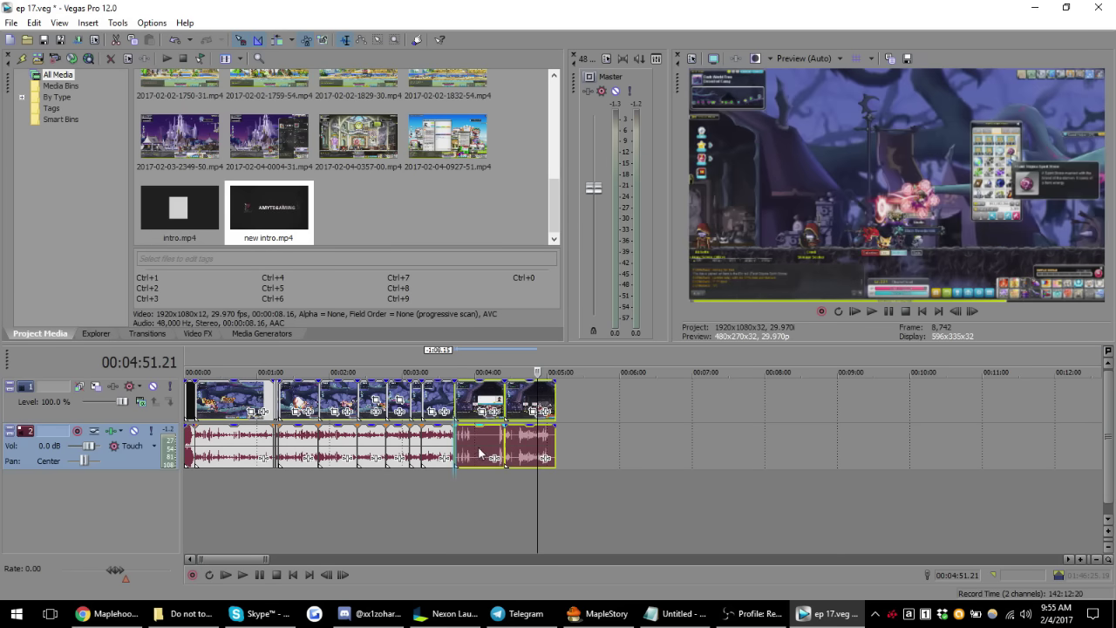
pyautogui.scroll(3, 538, 464)
pyautogui.scroll(3, 538, 464)
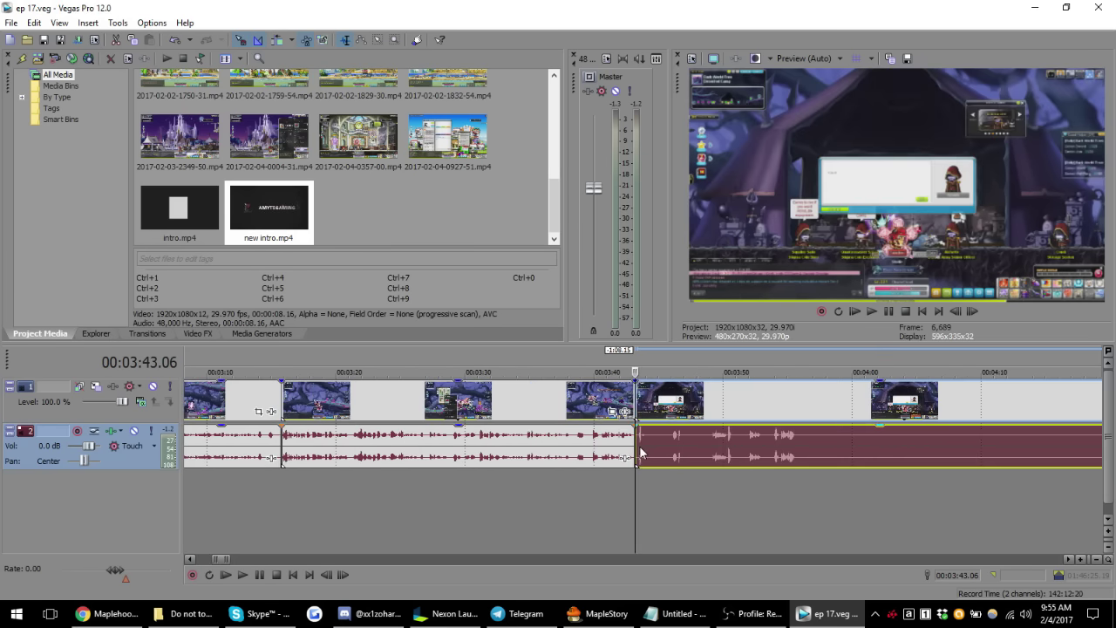
pyautogui.scroll(-3, 615, 447)
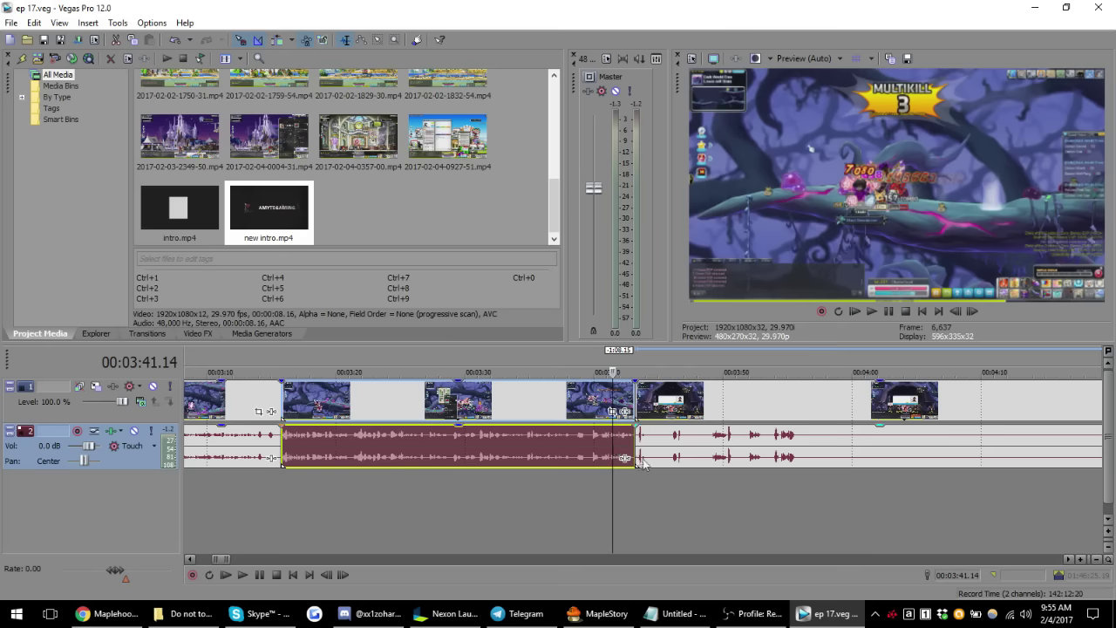
pyautogui.click(643, 460)
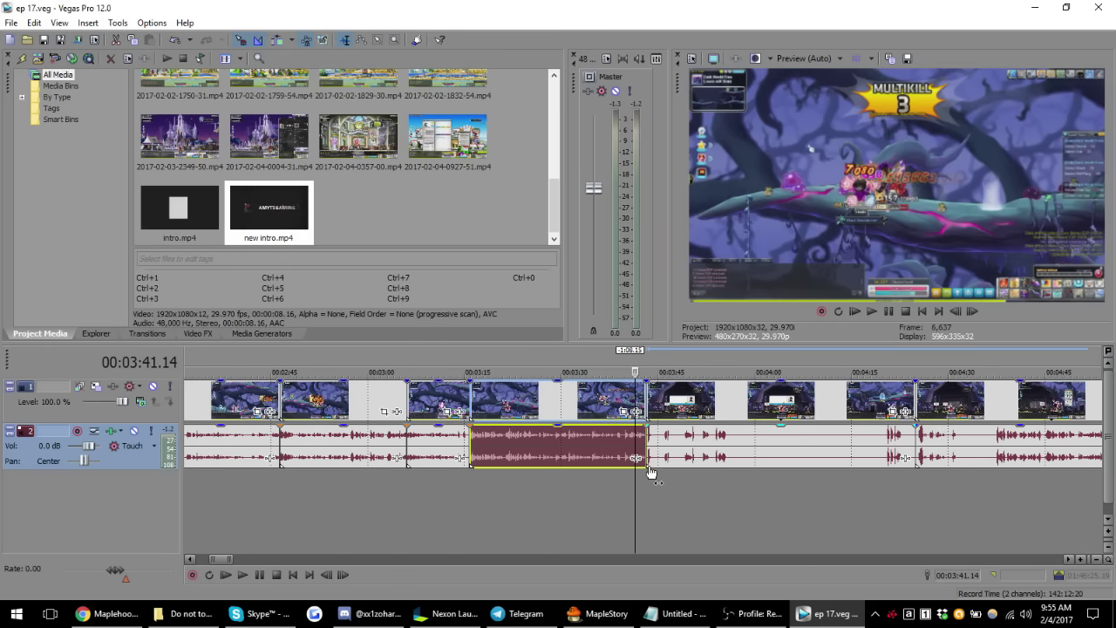
# - Play back the join near 3:45, then select the long audio clip
pyautogui.press('space')
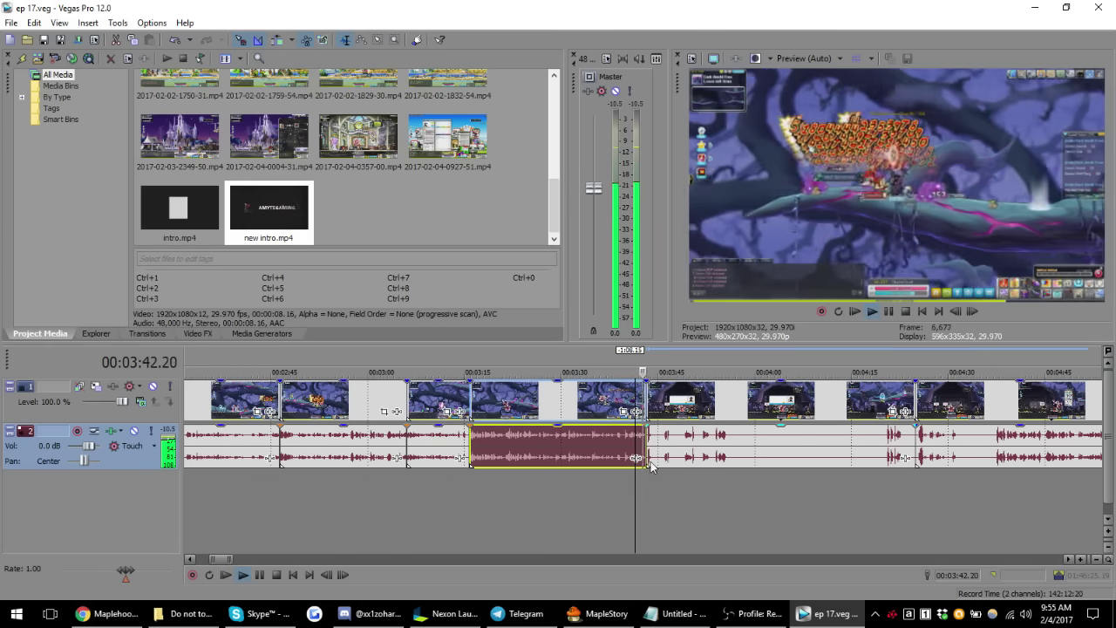
pyautogui.press('space')
pyautogui.click(714, 454)
pyautogui.click(785, 448)
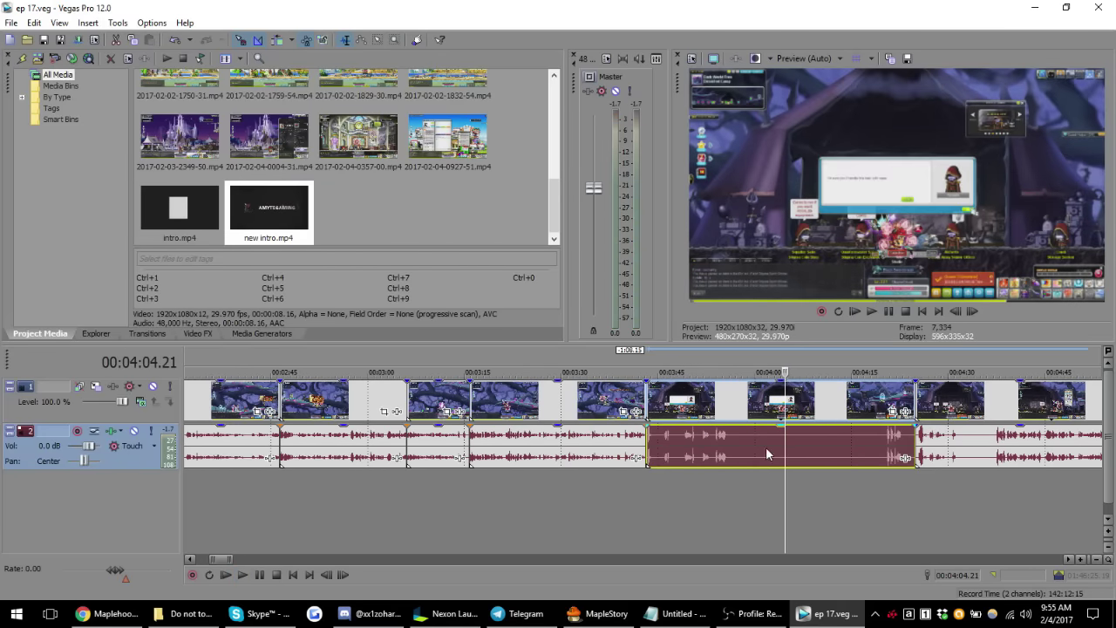
pyautogui.click(687, 455)
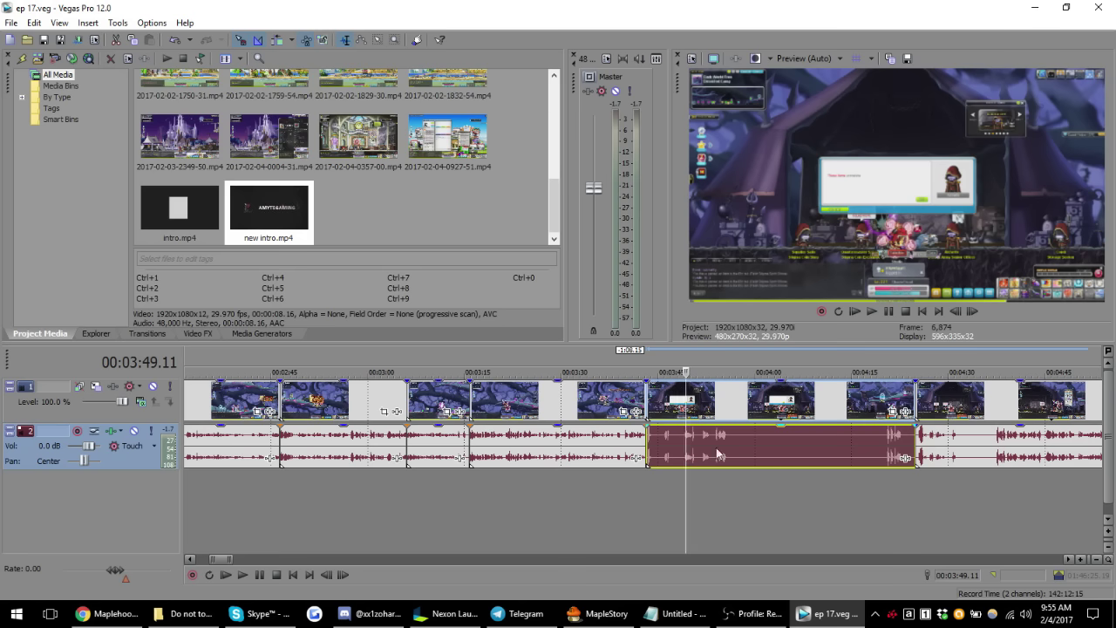
pyautogui.scroll(2, 745, 455)
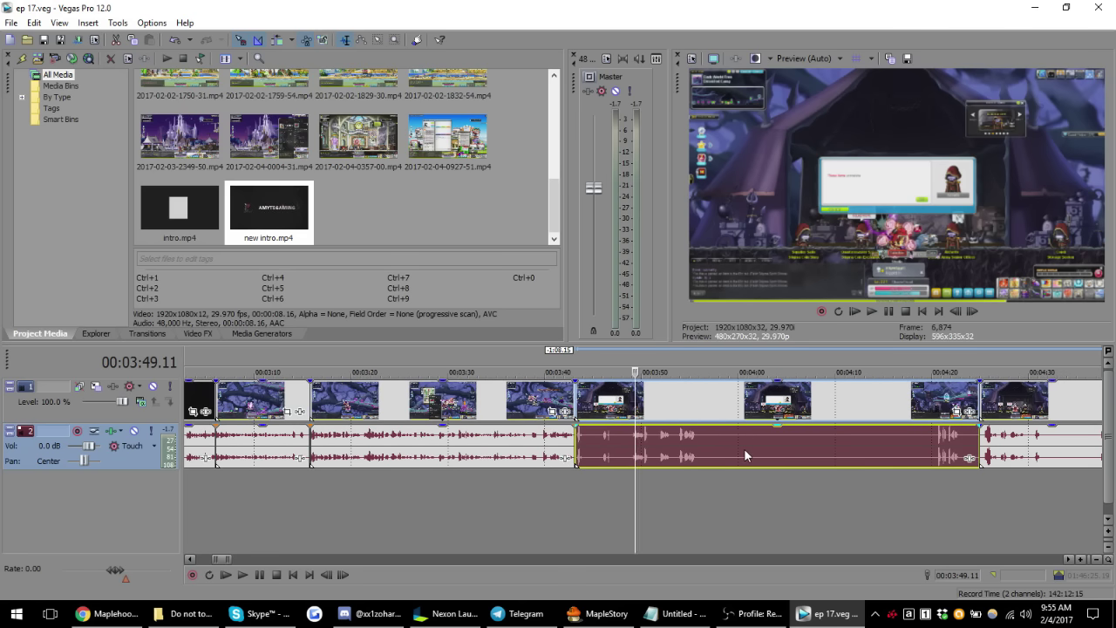
# - Turn on Normalize in the long audio event's Properties and confirm it
pyautogui.rightClick(745, 456)
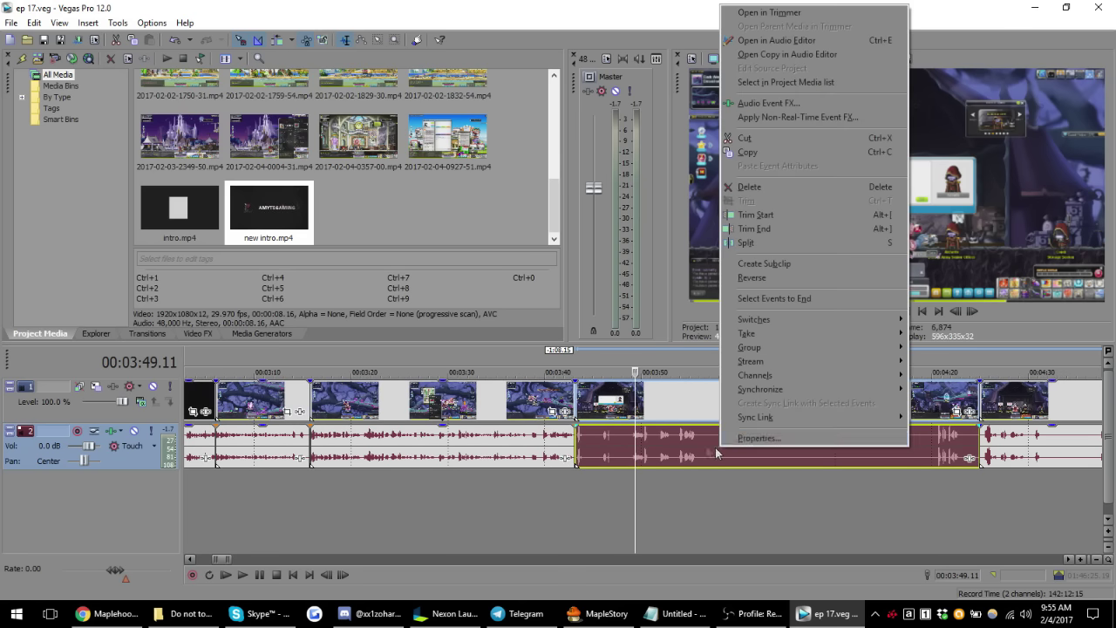
pyautogui.click(811, 445)
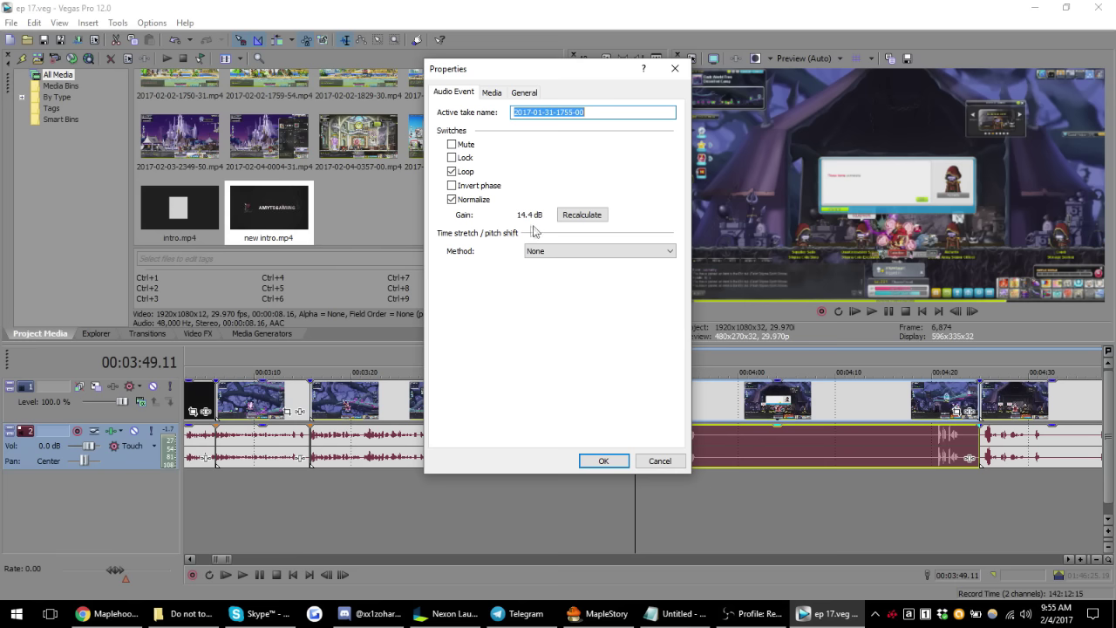
pyautogui.click(604, 461)
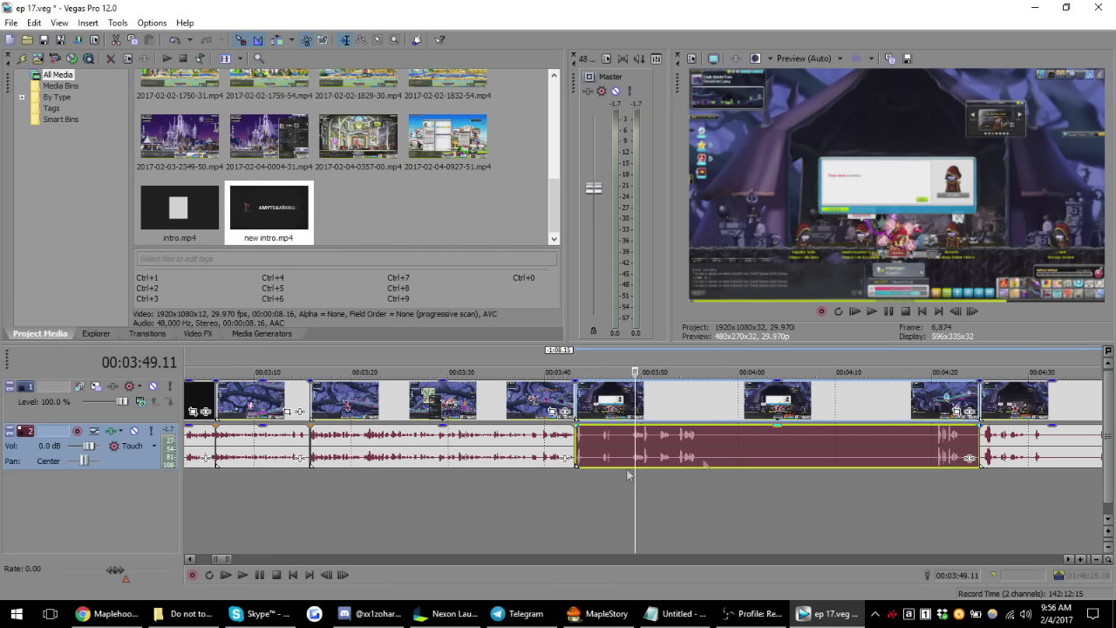
pyautogui.click(758, 445)
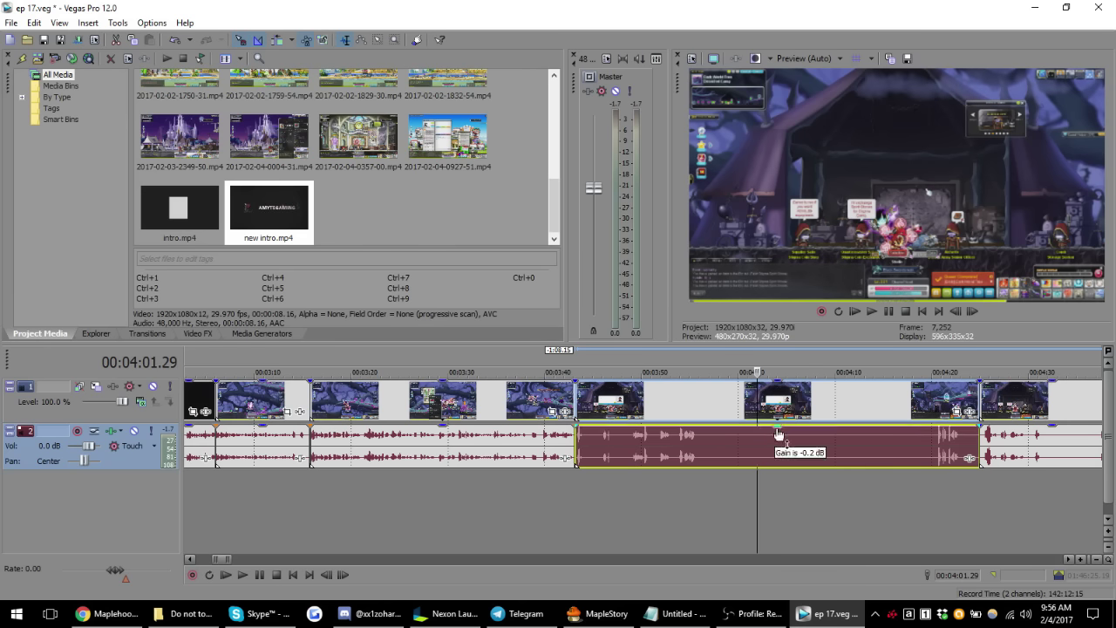
# - Lower the long audio clip to about -4.5 dB and compare loudness across the 3:46 join
pyautogui.moveTo(775, 431); pyautogui.dragTo(779, 452)
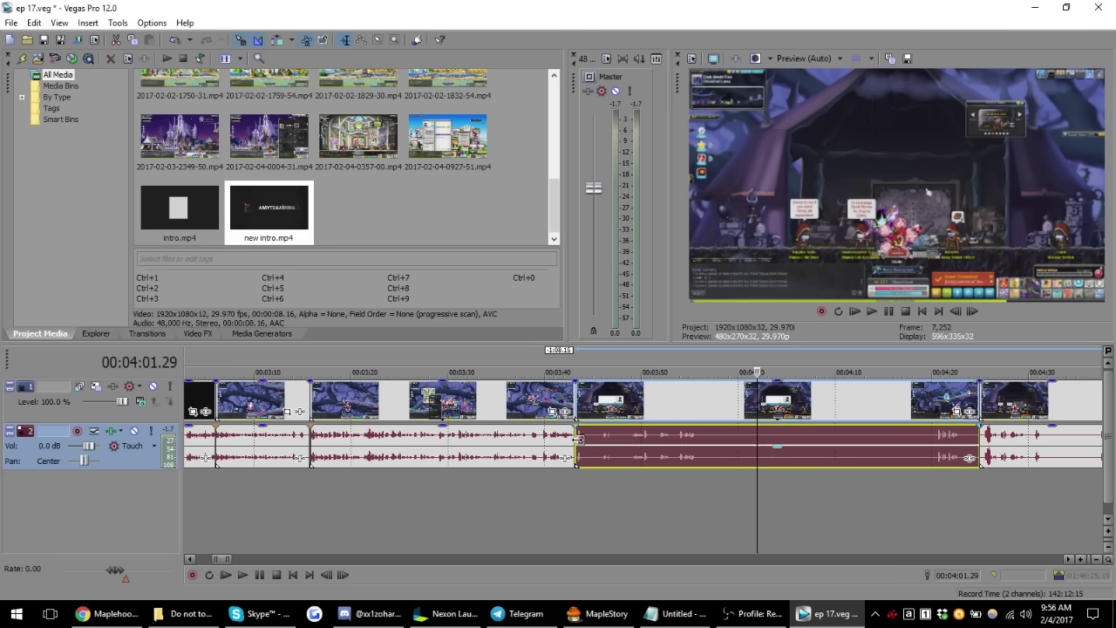
pyautogui.click(558, 445)
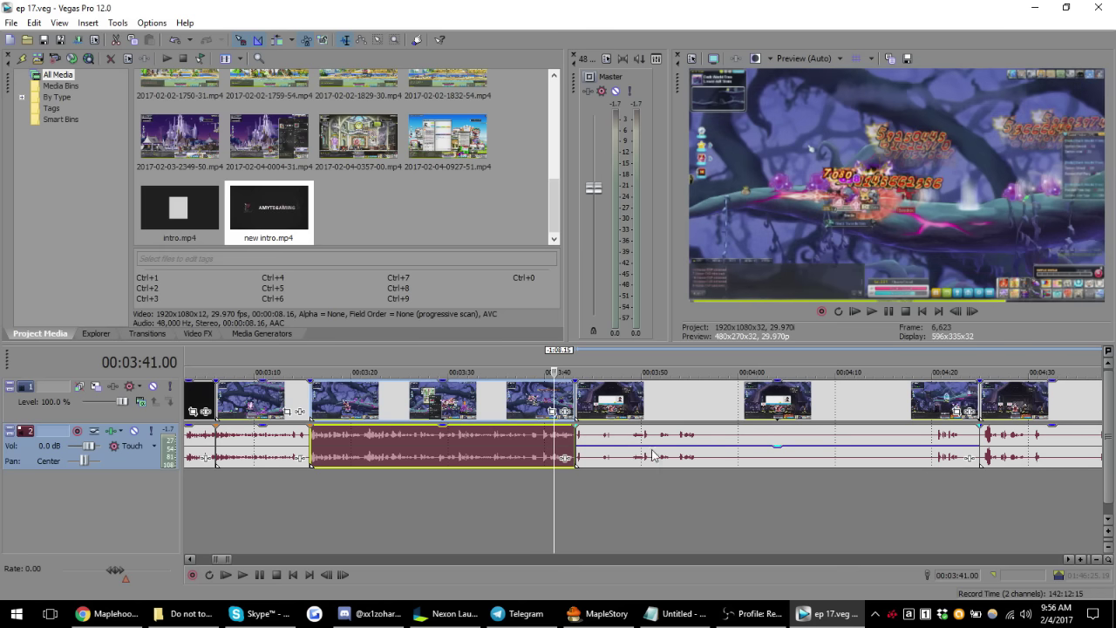
pyautogui.click(608, 442)
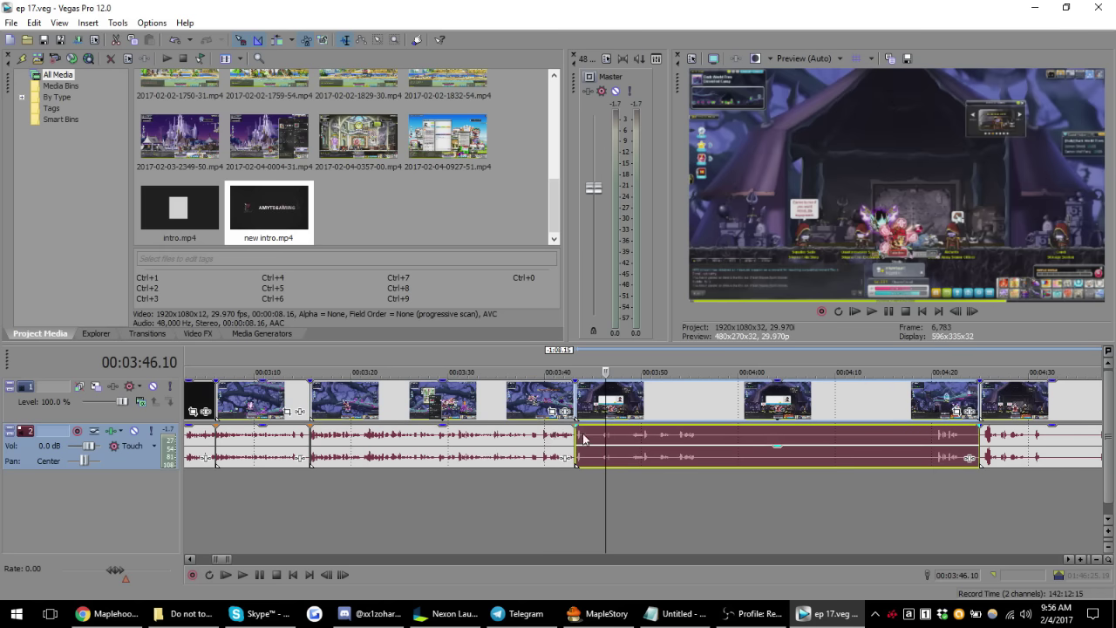
pyautogui.click(571, 440)
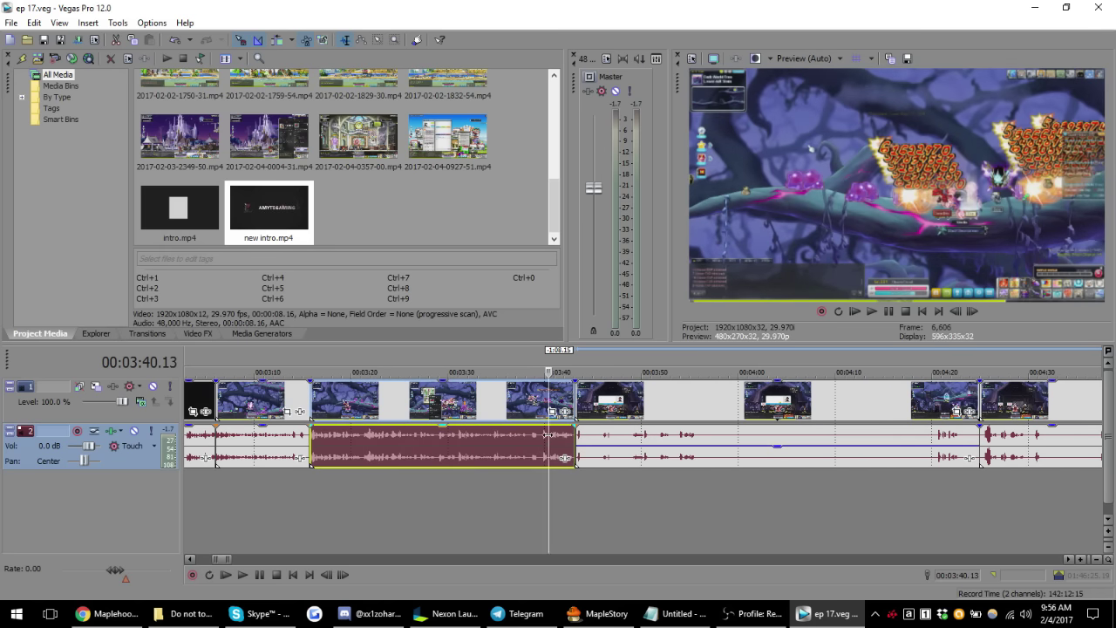
pyautogui.press('space')
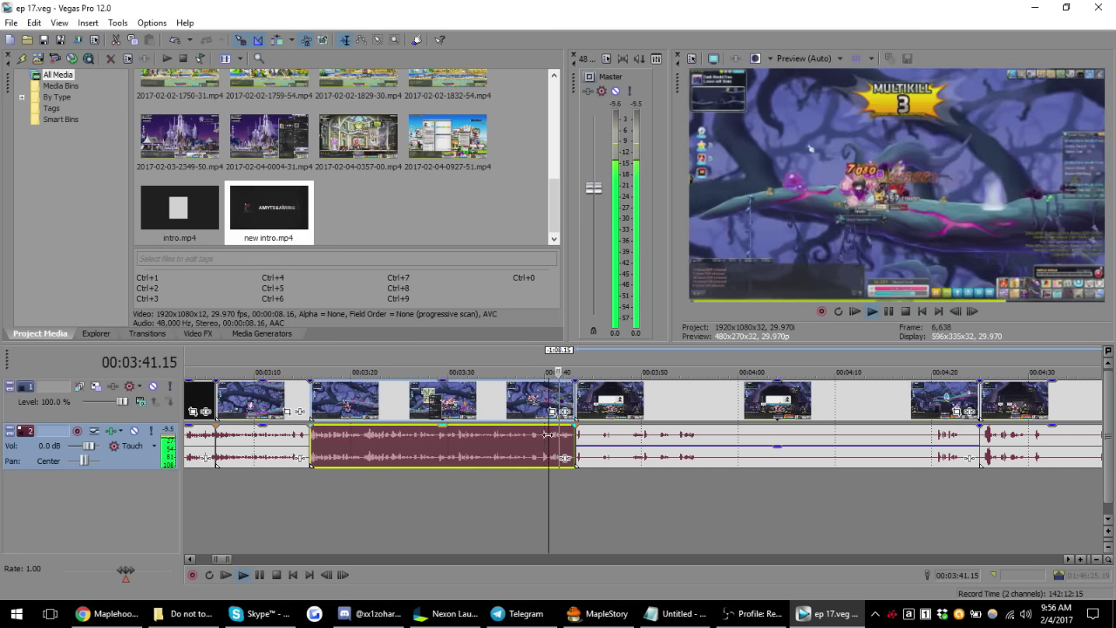
pyautogui.click(607, 439)
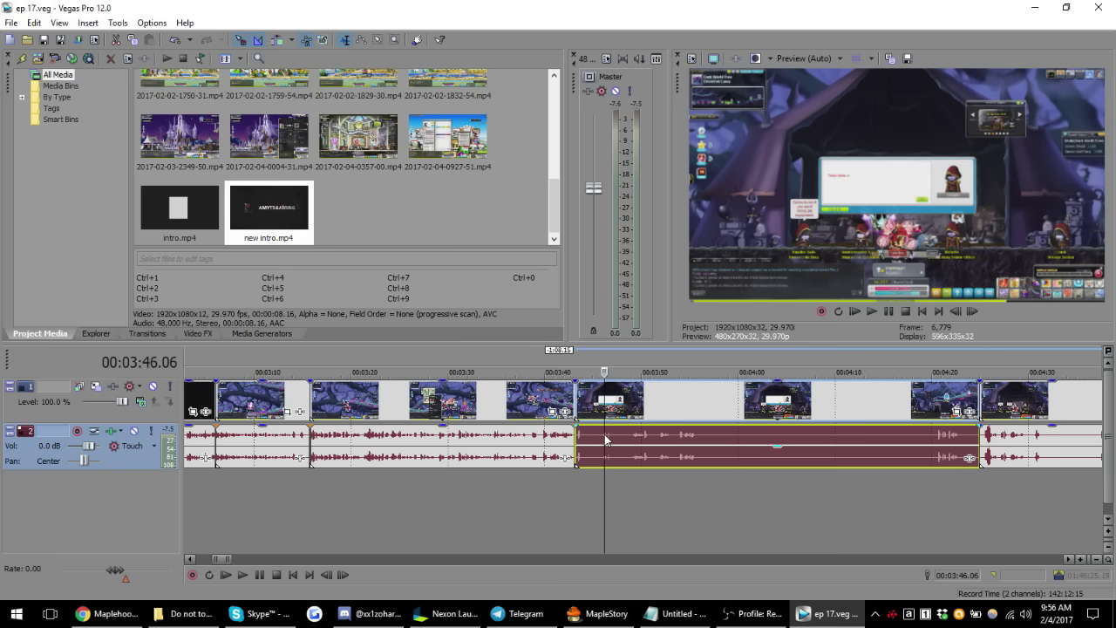
# - Preview the moved footage from about 3:53 to find where it should end
pyautogui.click(677, 441)
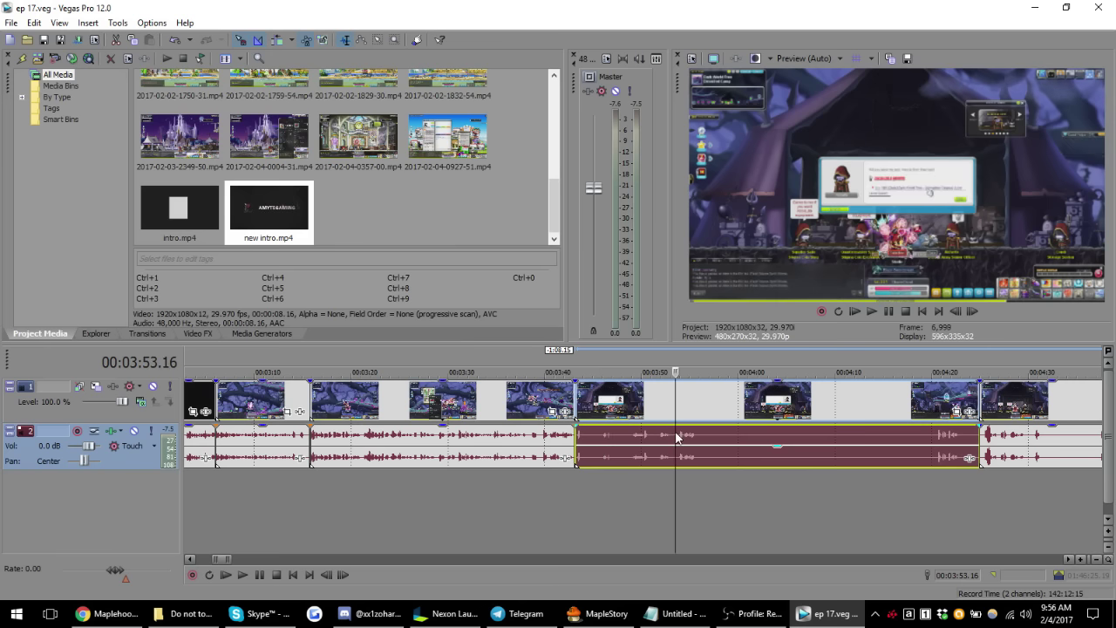
pyautogui.press('space')
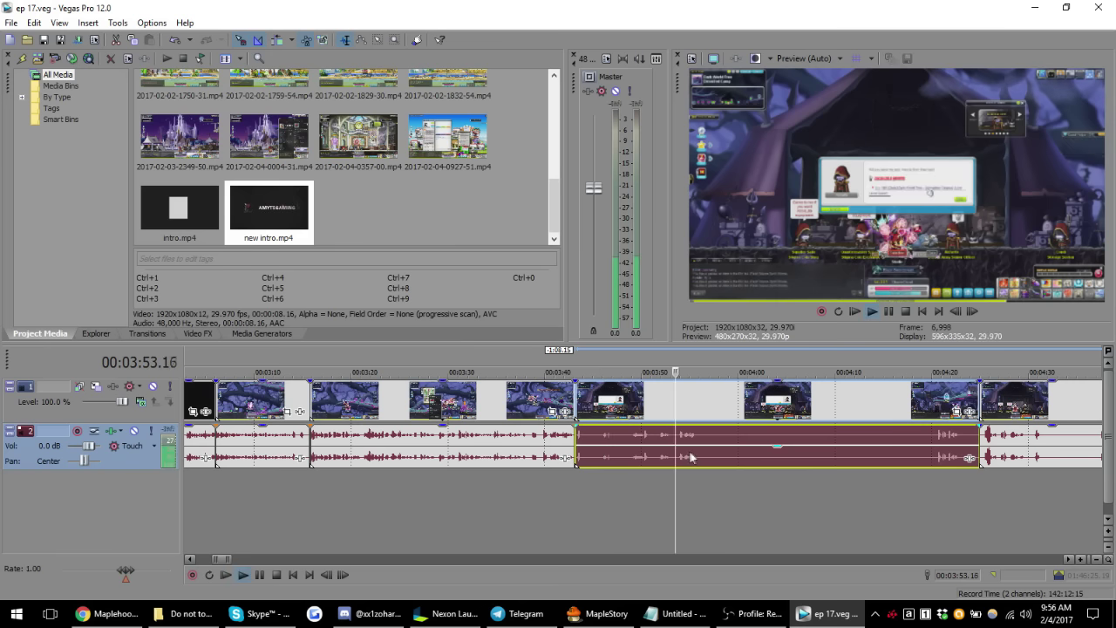
pyautogui.click(685, 440)
# - Split the clips near 3:55, remove the unwanted piece, and close the gap
pyautogui.press('s')
pyautogui.press('Delete')
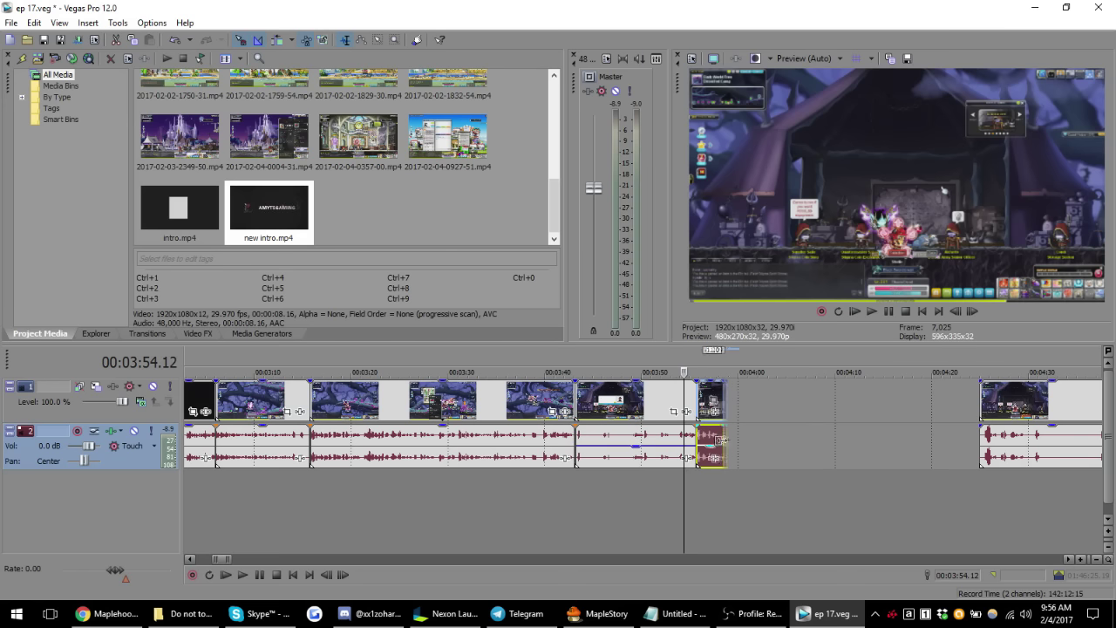
pyautogui.moveTo(741, 443); pyautogui.dragTo(717, 443)
pyautogui.hotkey('ctrl', 'z')
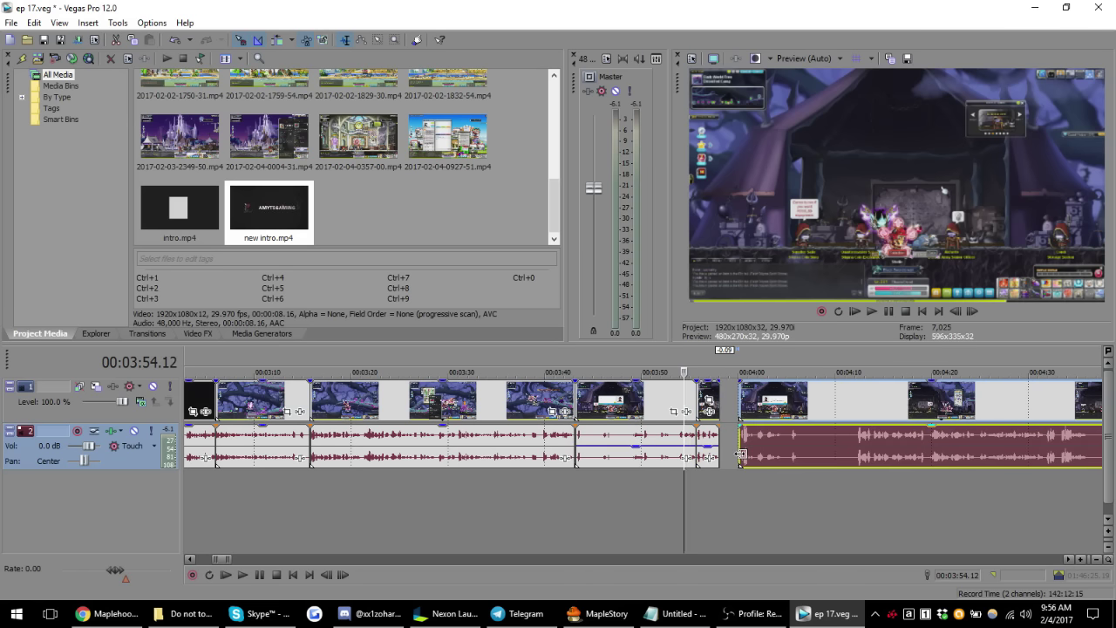
pyautogui.moveTo(766, 459); pyautogui.dragTo(743, 453)
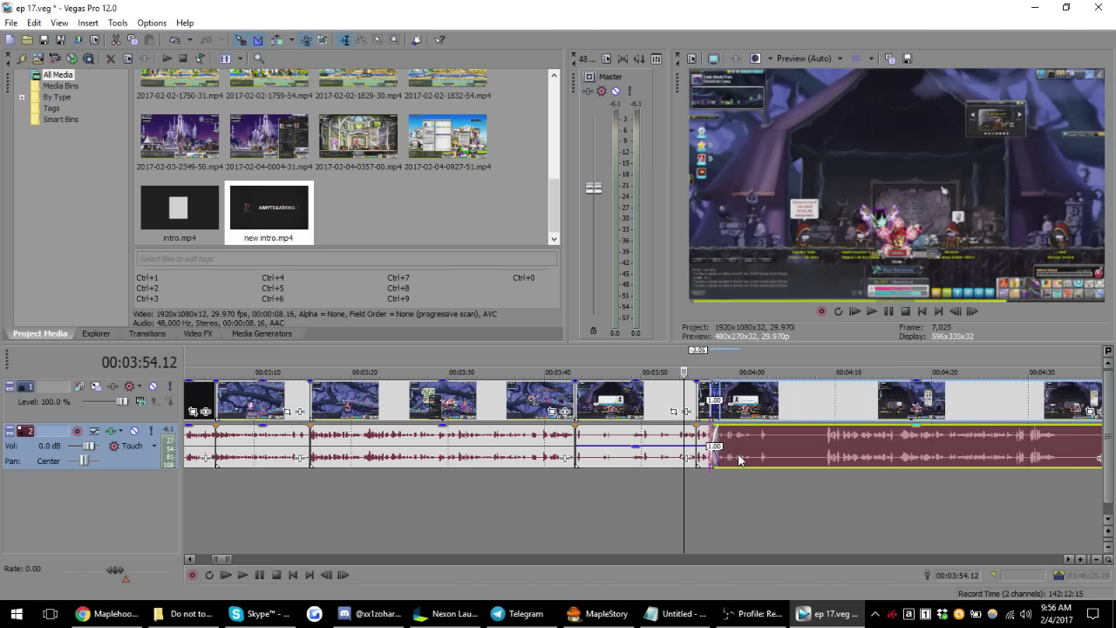
# - Review the edited section and trim both edges of the following audio clip
pyautogui.press('space')
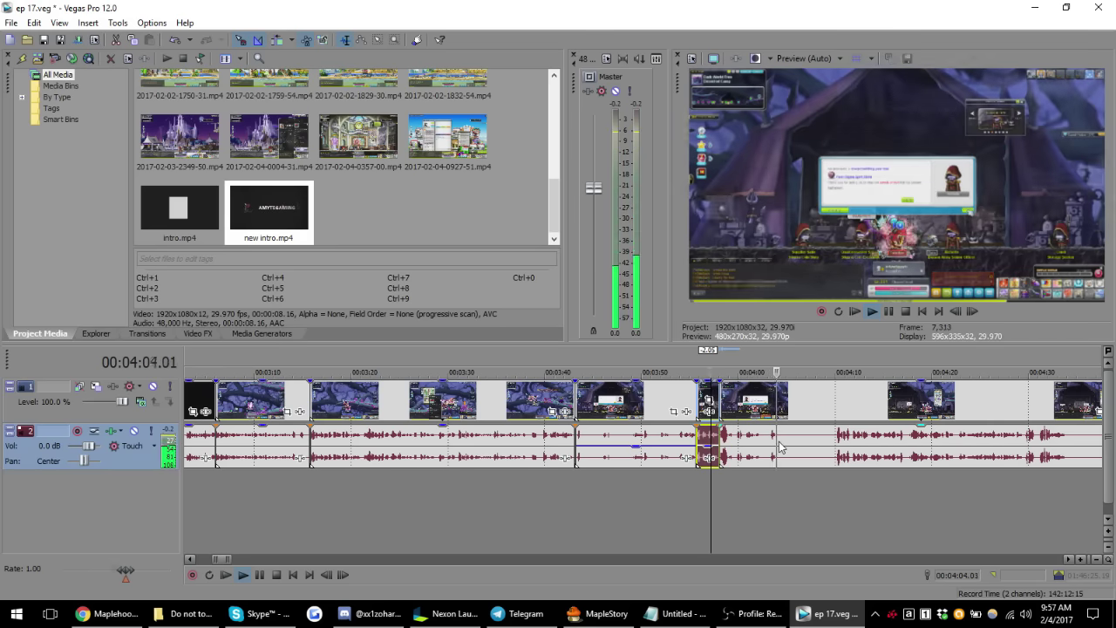
pyautogui.press('space')
pyautogui.click(778, 447)
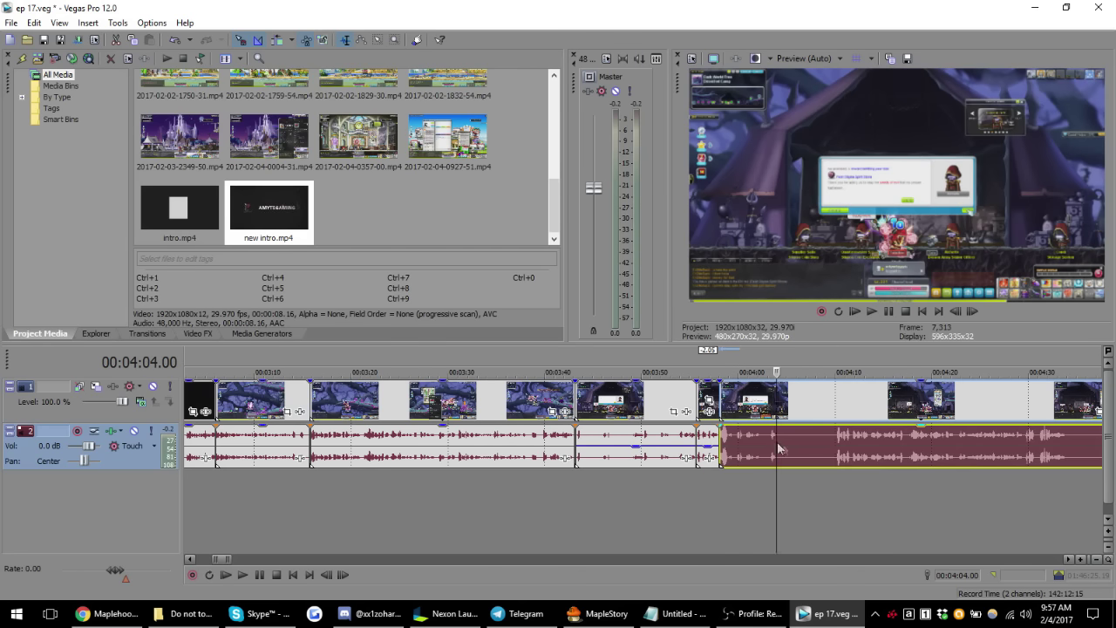
pyautogui.scroll(-2, 849, 454)
pyautogui.scroll(3, 674, 447)
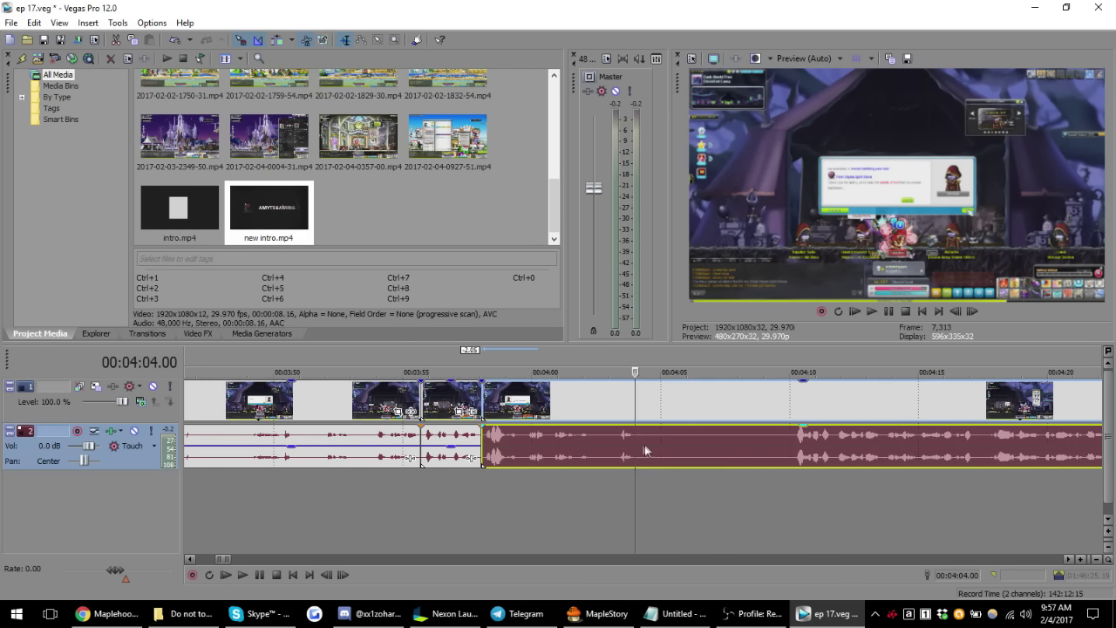
pyautogui.scroll(2, 662, 447)
pyautogui.moveTo(640, 447); pyautogui.dragTo(798, 453)
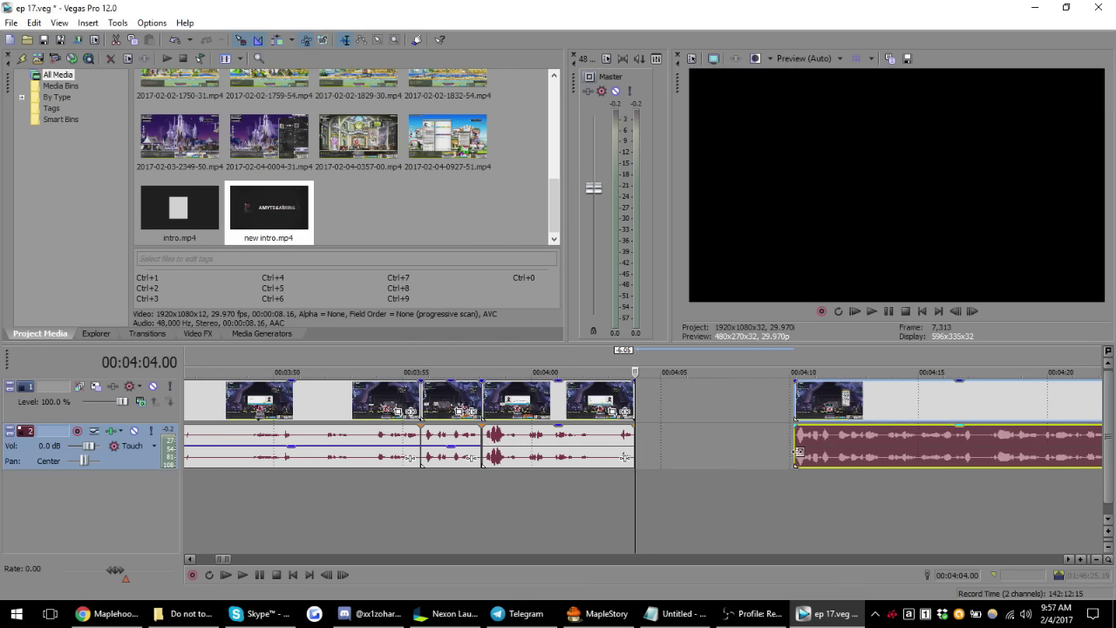
pyautogui.scroll(-3, 802, 458)
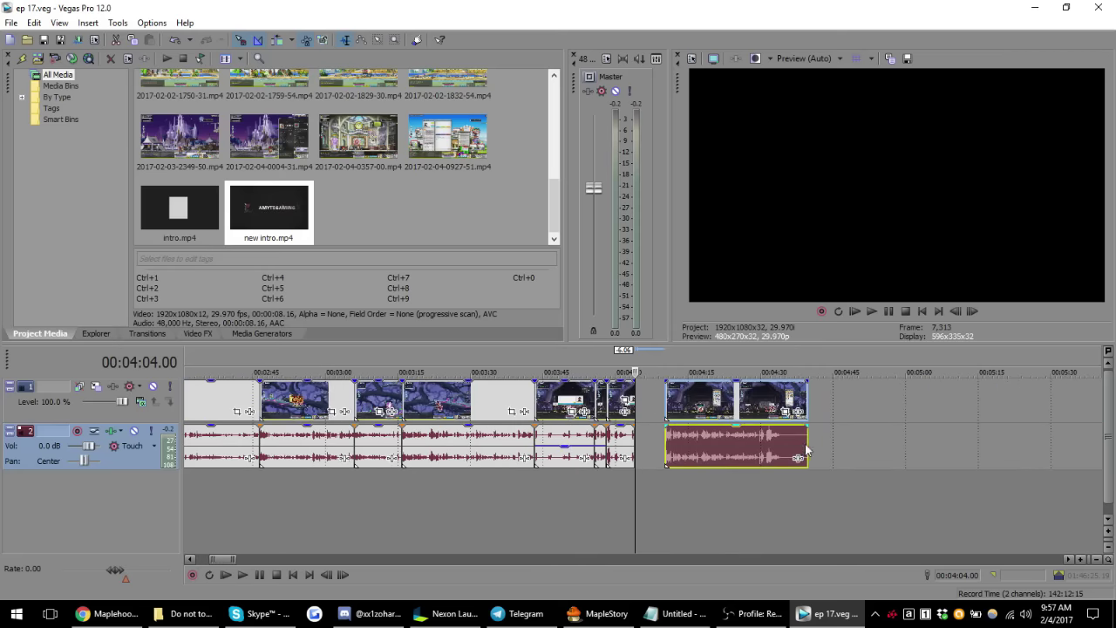
pyautogui.moveTo(808, 450); pyautogui.dragTo(702, 447)
pyautogui.scroll(3, 662, 449)
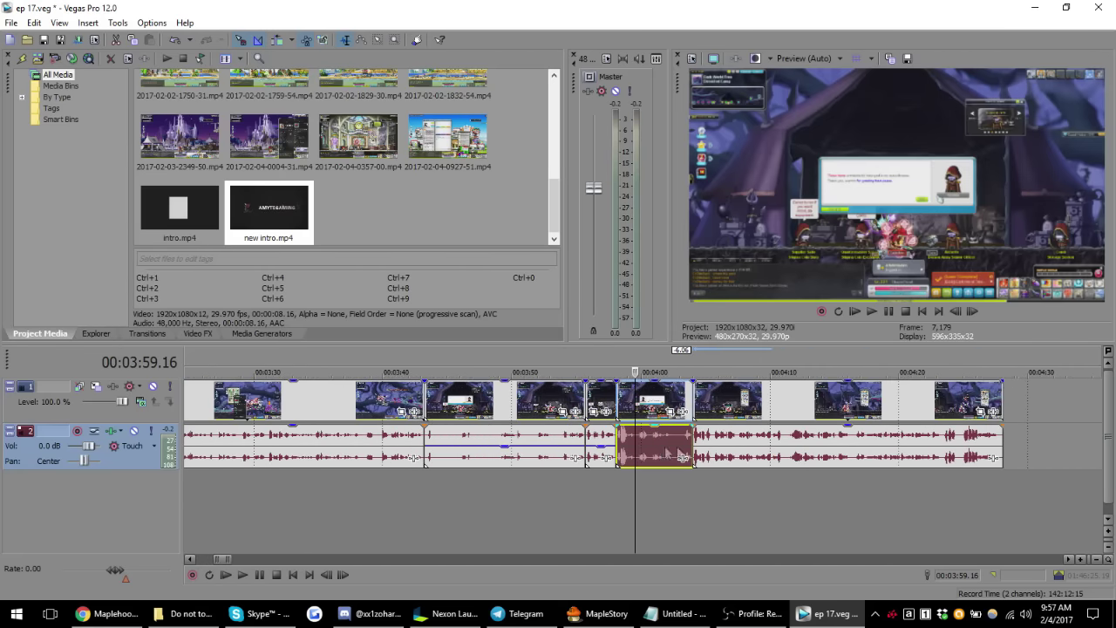
pyautogui.scroll(-2, 766, 451)
pyautogui.scroll(-1, 689, 452)
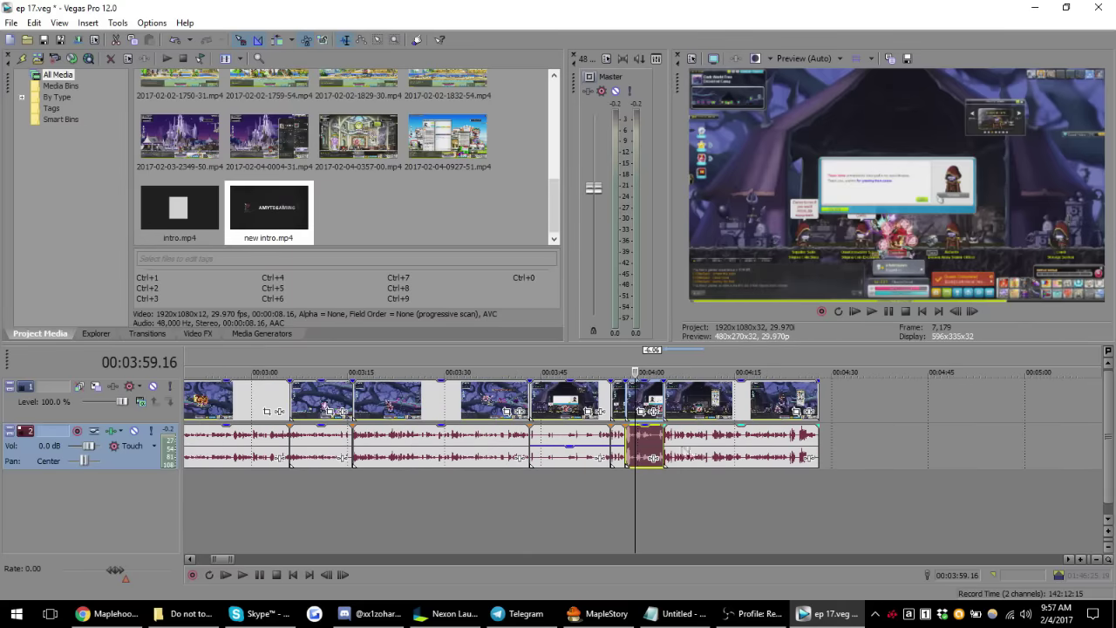
pyautogui.scroll(-1, 744, 438)
pyautogui.scroll(-1, 701, 447)
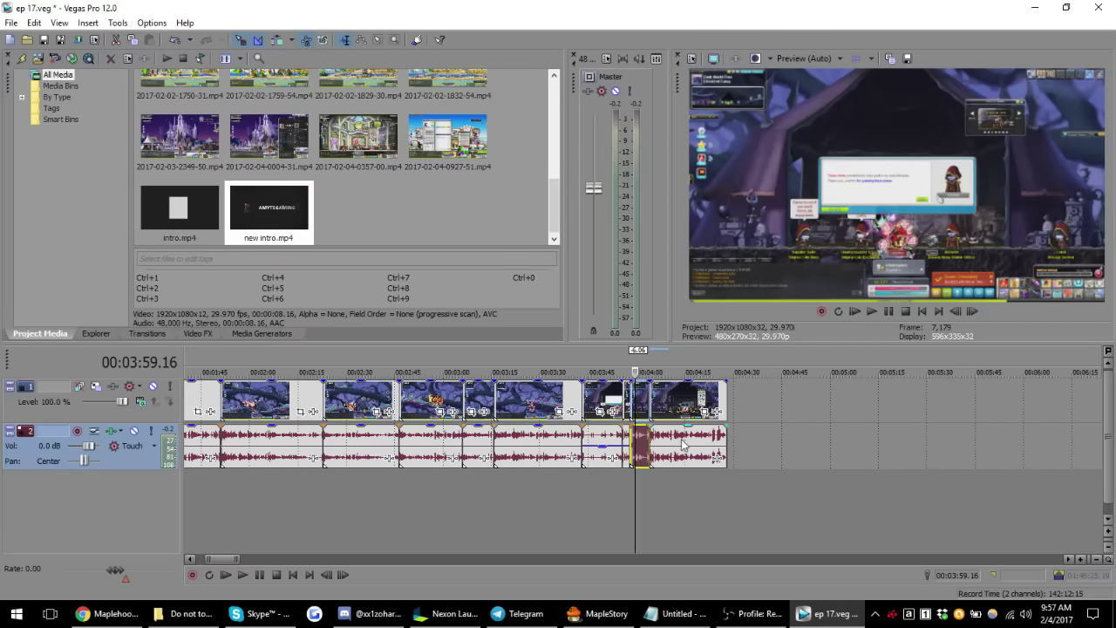
pyautogui.scroll(2, 700, 444)
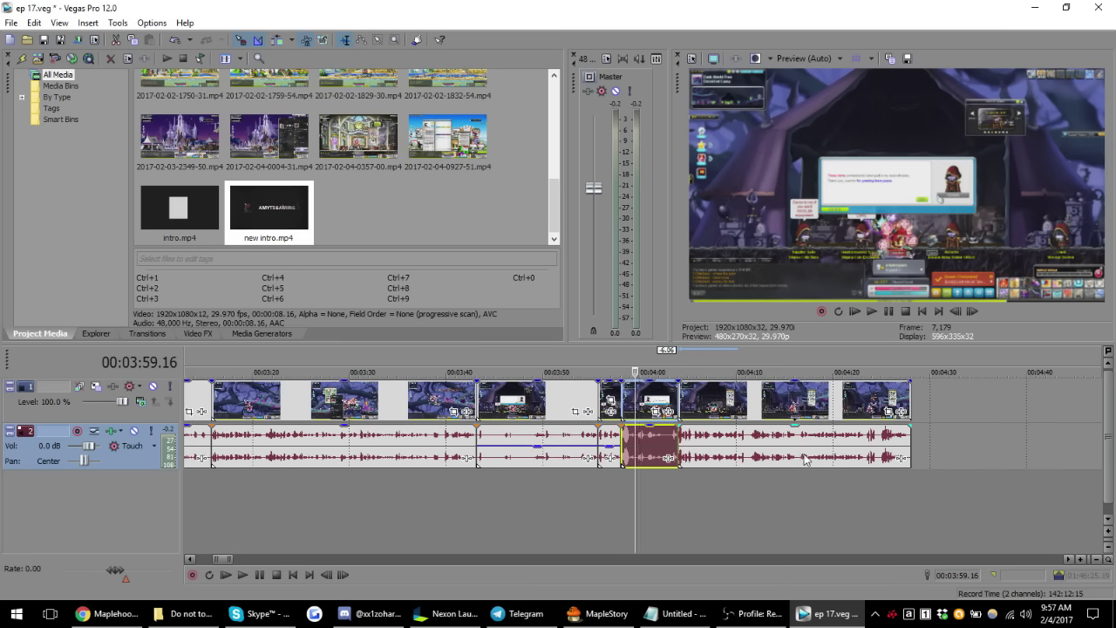
# - Select the last audio clip and play back the ending
pyautogui.click(793, 441)
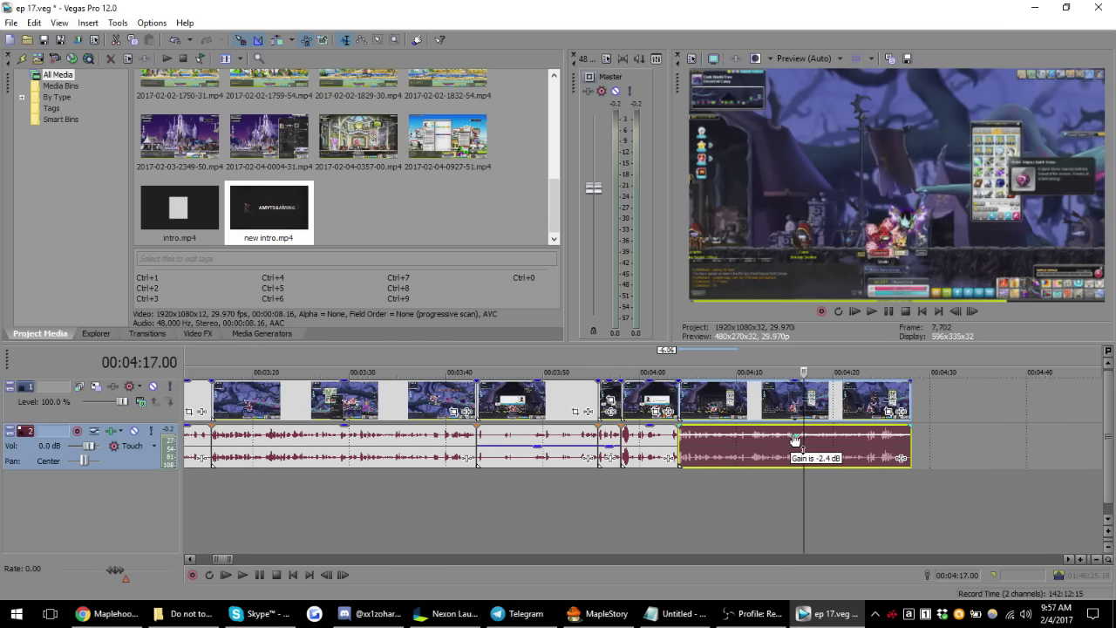
pyautogui.click(660, 444)
pyautogui.press('space')
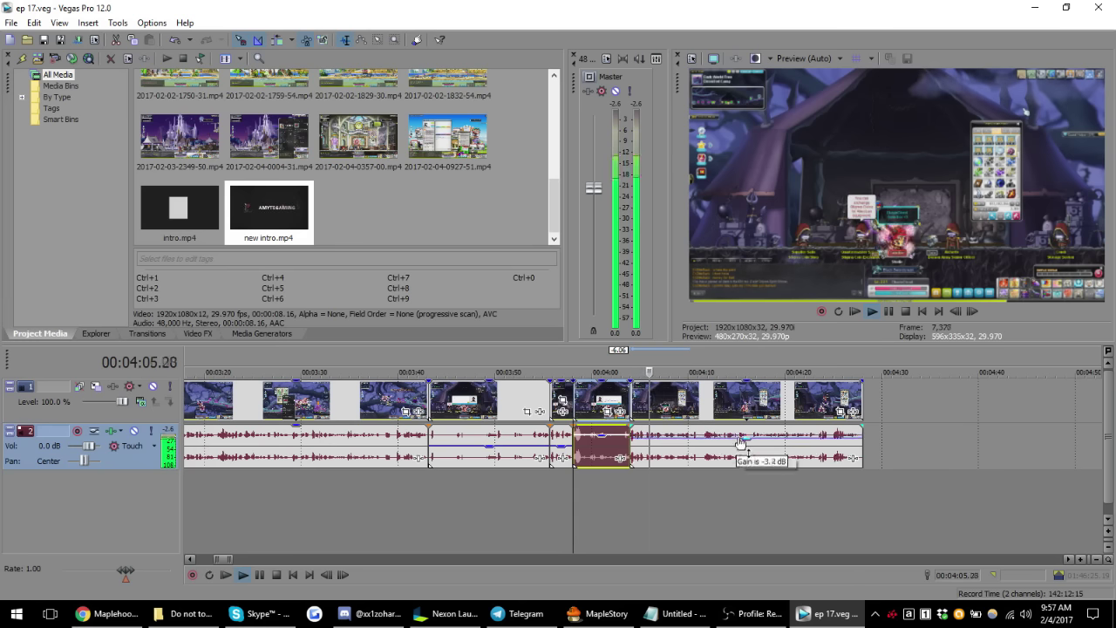
# - Lower the last audio clip to about -3.4 dB, briefly open Event FX, and replay to 4:27
pyautogui.moveTo(740, 440); pyautogui.dragTo(740, 447)
pyautogui.click(740, 446)
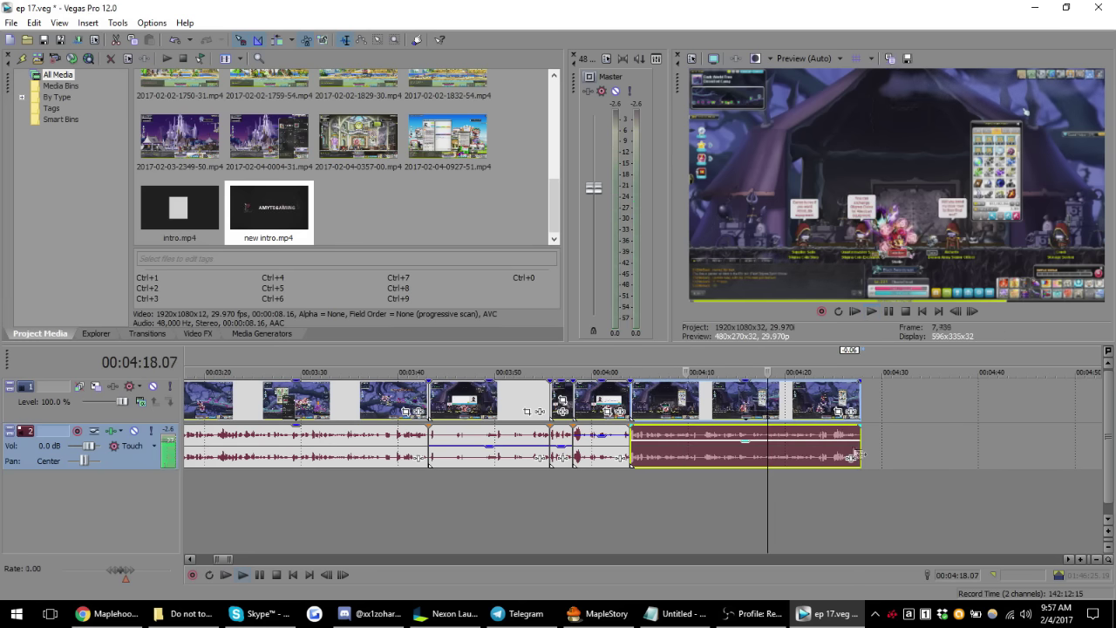
pyautogui.click(850, 410)
pyautogui.click(780, 143)
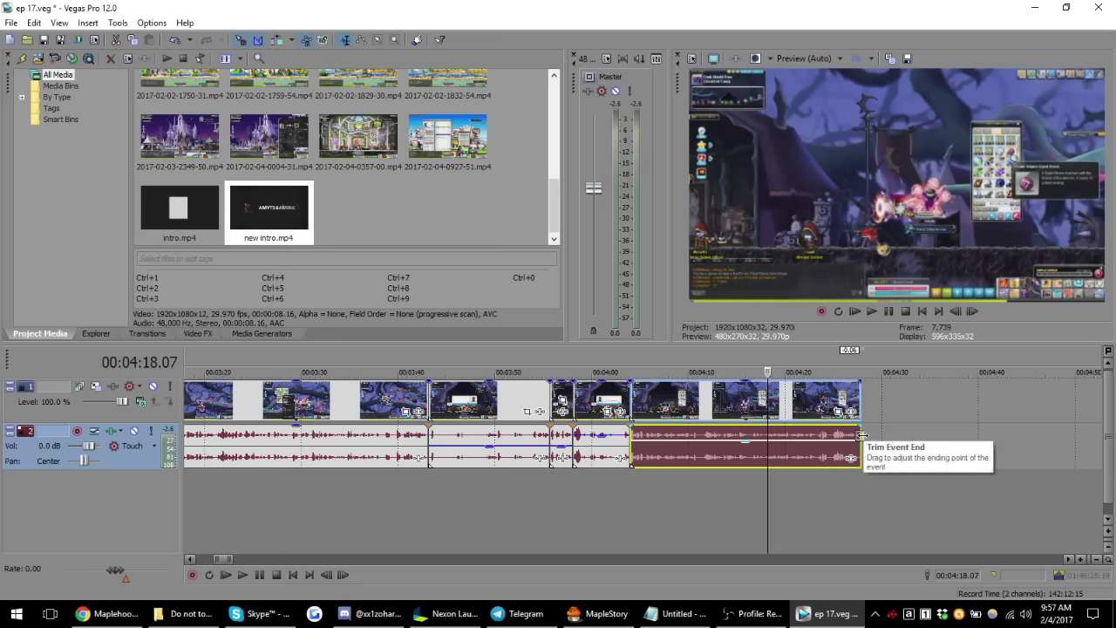
pyautogui.click(813, 459)
pyautogui.press('space')
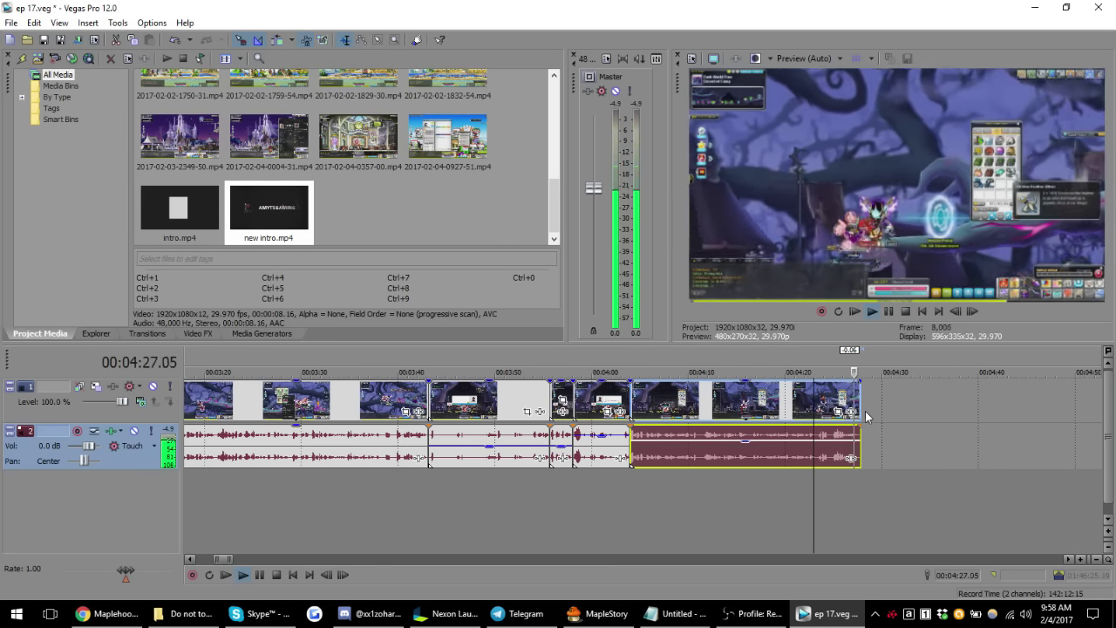
pyautogui.scroll(-3, 878, 415)
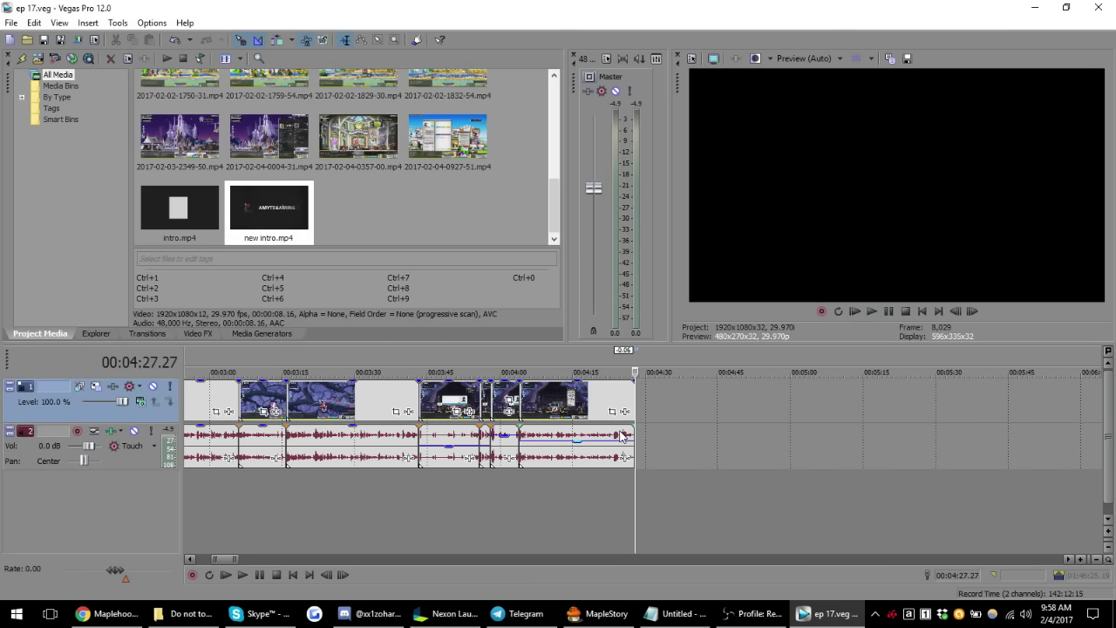
pyautogui.scroll(-3, 622, 436)
pyautogui.scroll(-2, 593, 432)
pyautogui.scroll(-3, 559, 431)
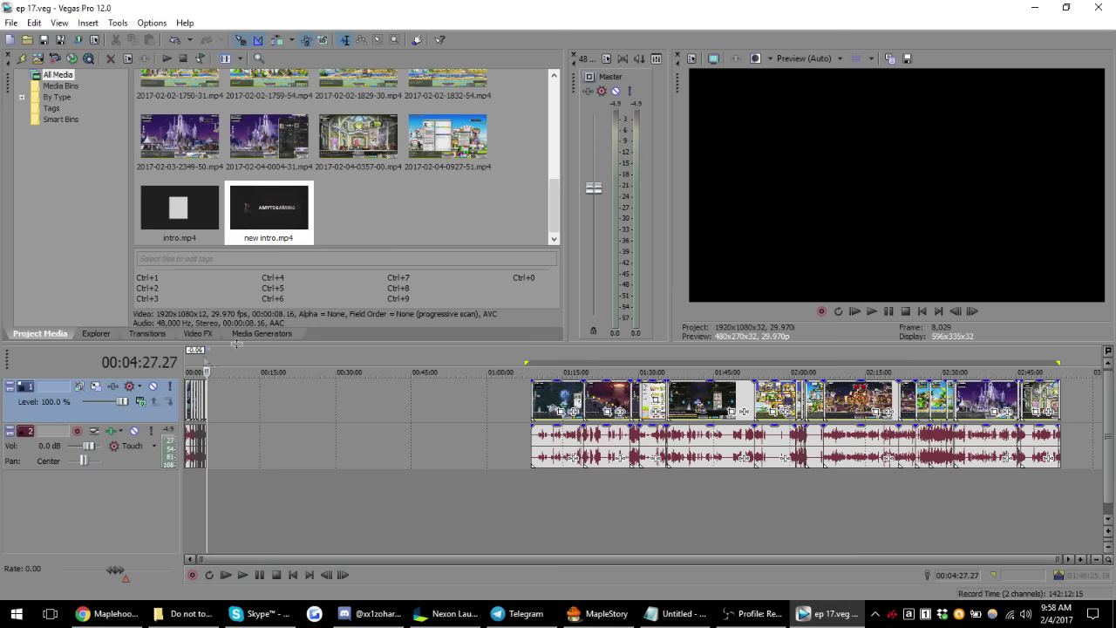
# - Shift-select the later clip block and drag it left to start near 6:50
pyautogui.click(550, 447)
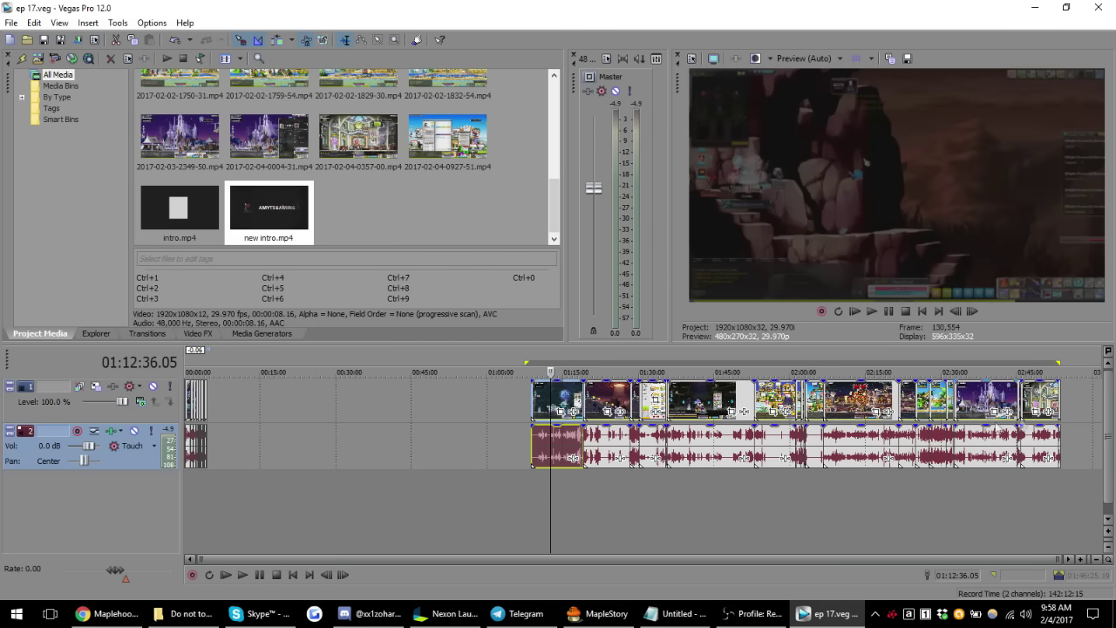
pyautogui.keyDown('shift'); pyautogui.click(1062, 399); pyautogui.keyUp('shift')
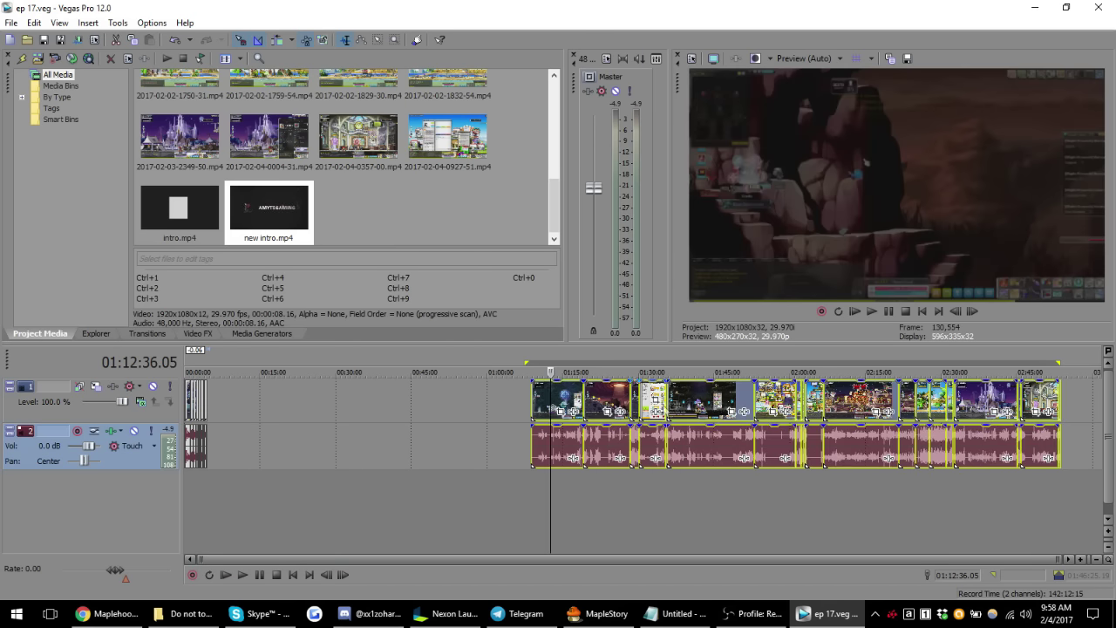
pyautogui.moveTo(784, 402); pyautogui.dragTo(530, 401)
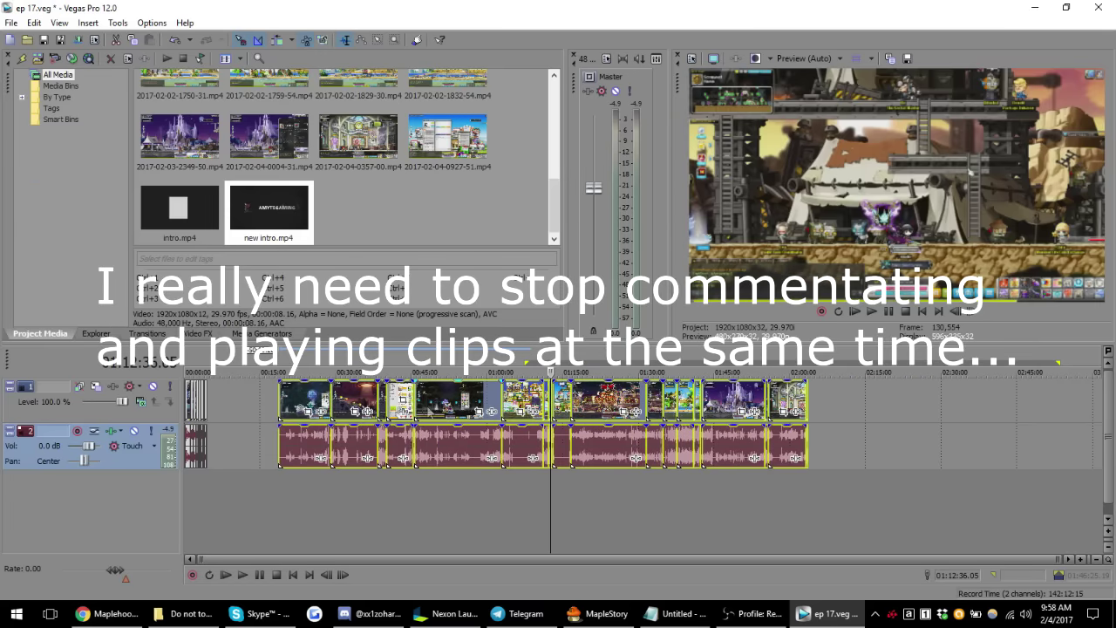
pyautogui.click(635, 506)
pyautogui.scroll(5, 635, 506)
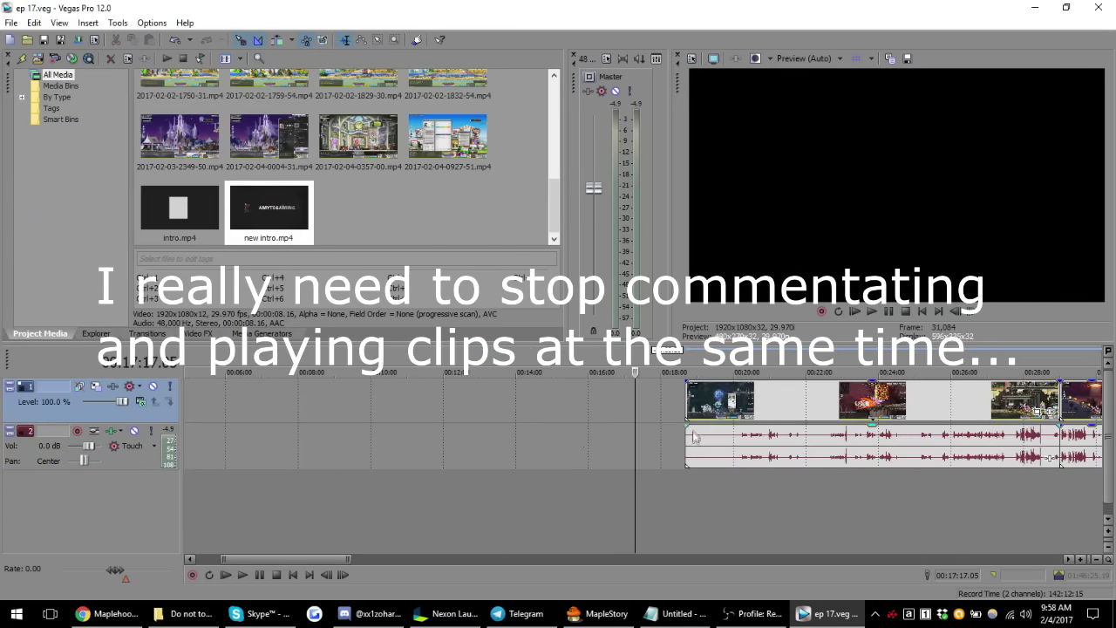
pyautogui.scroll(-5, 696, 438)
pyautogui.moveTo(393, 443); pyautogui.dragTo(298, 443)
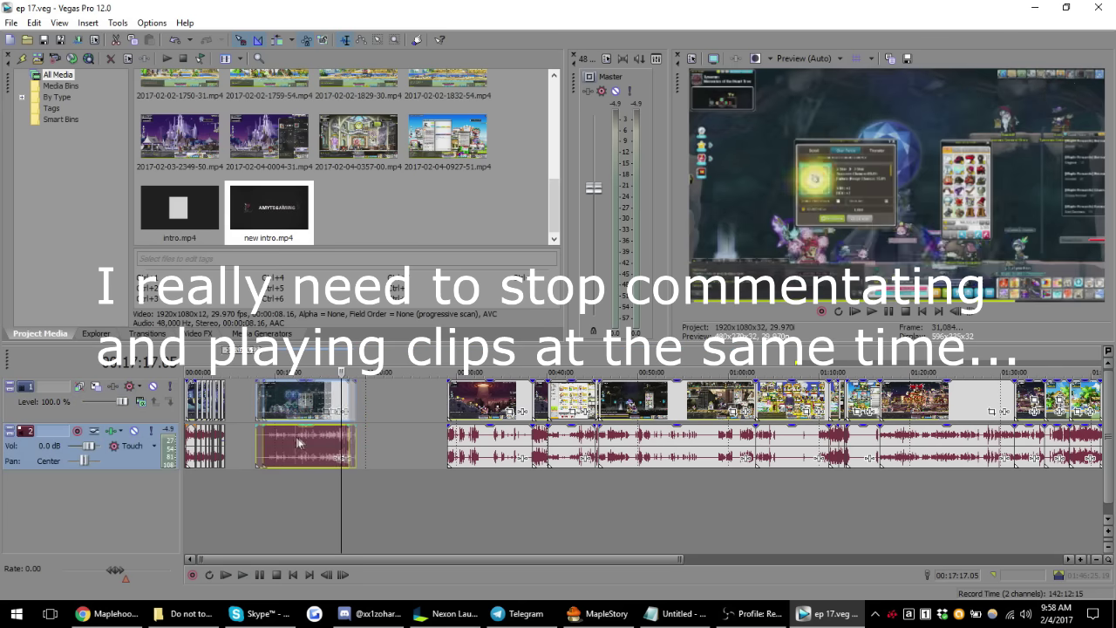
pyautogui.click(401, 506)
pyautogui.scroll(4, 494, 451)
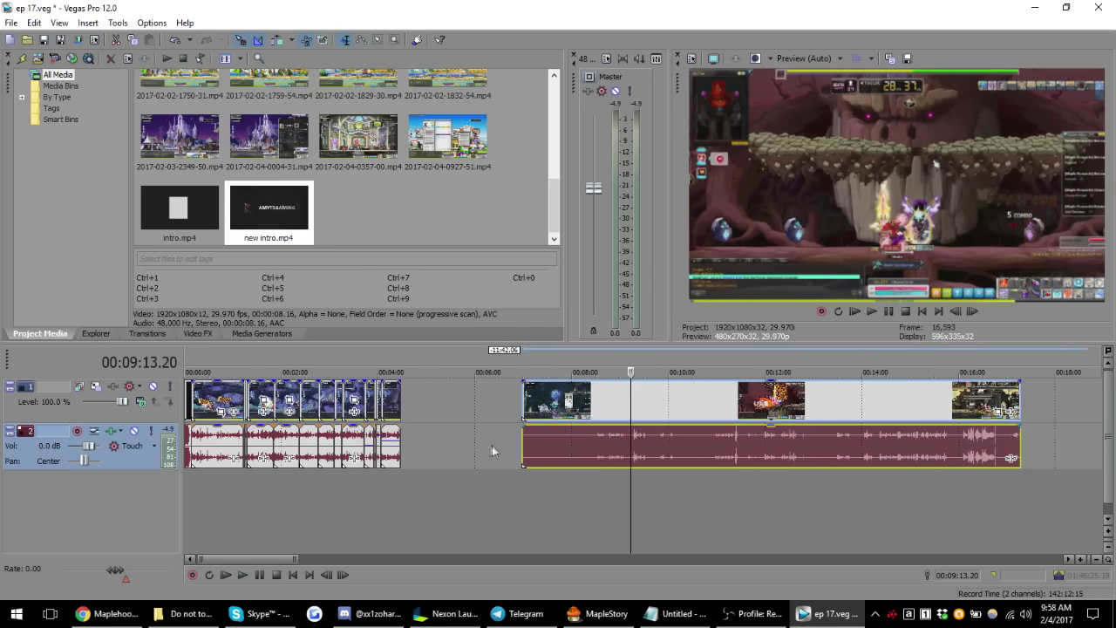
# - Scrub through the later audio clip to locate the cut point
pyautogui.click(597, 443)
pyautogui.scroll(3, 674, 448)
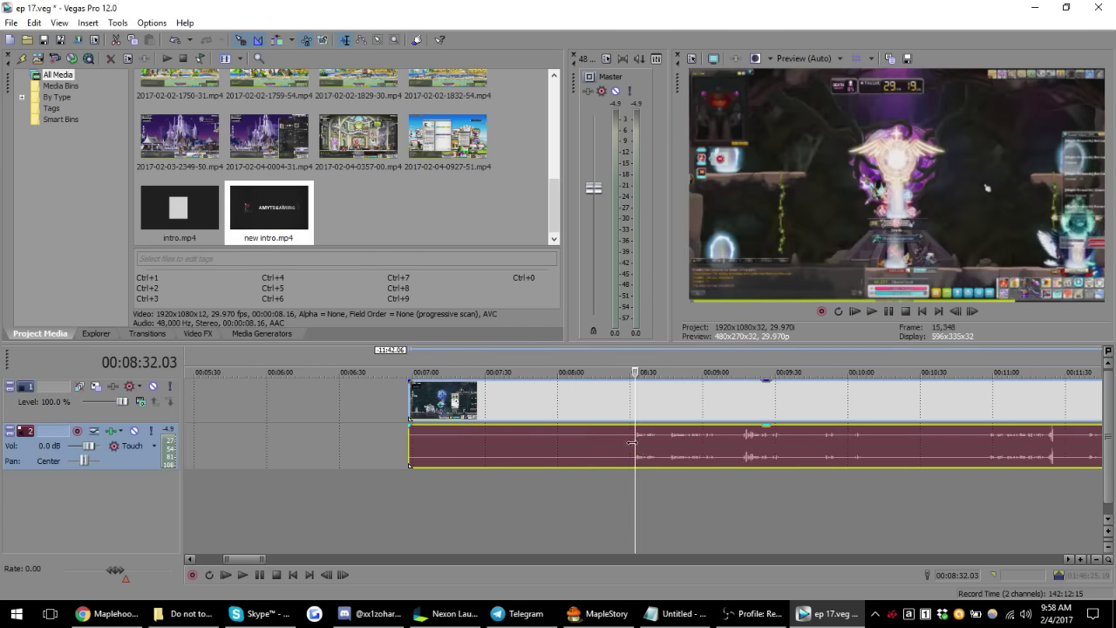
pyautogui.click(632, 443)
pyautogui.scroll(3, 608, 453)
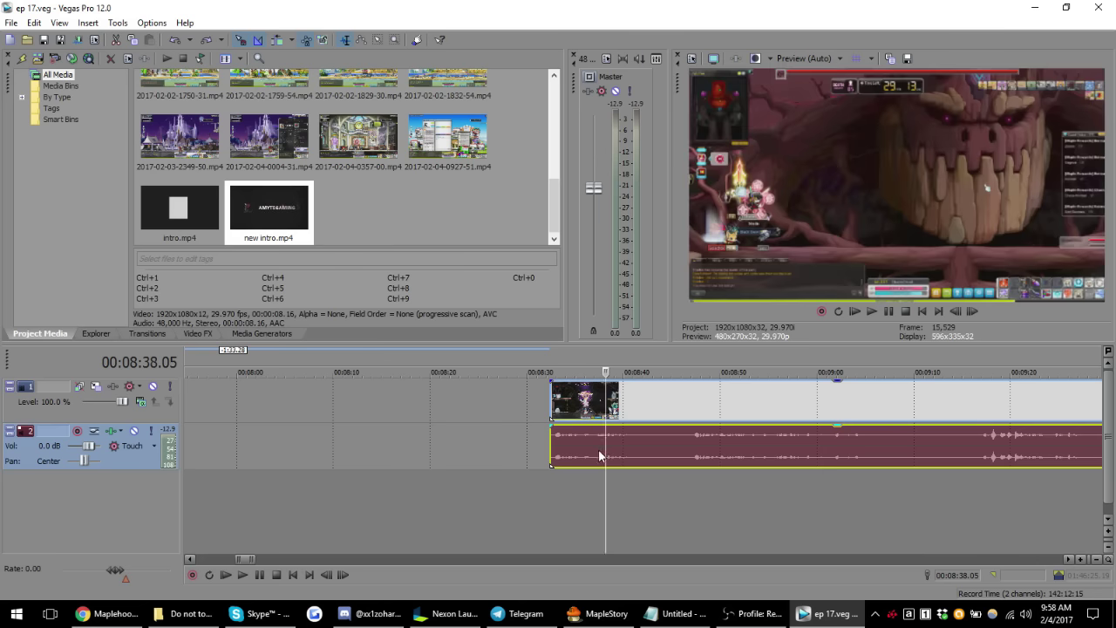
pyautogui.click(598, 453)
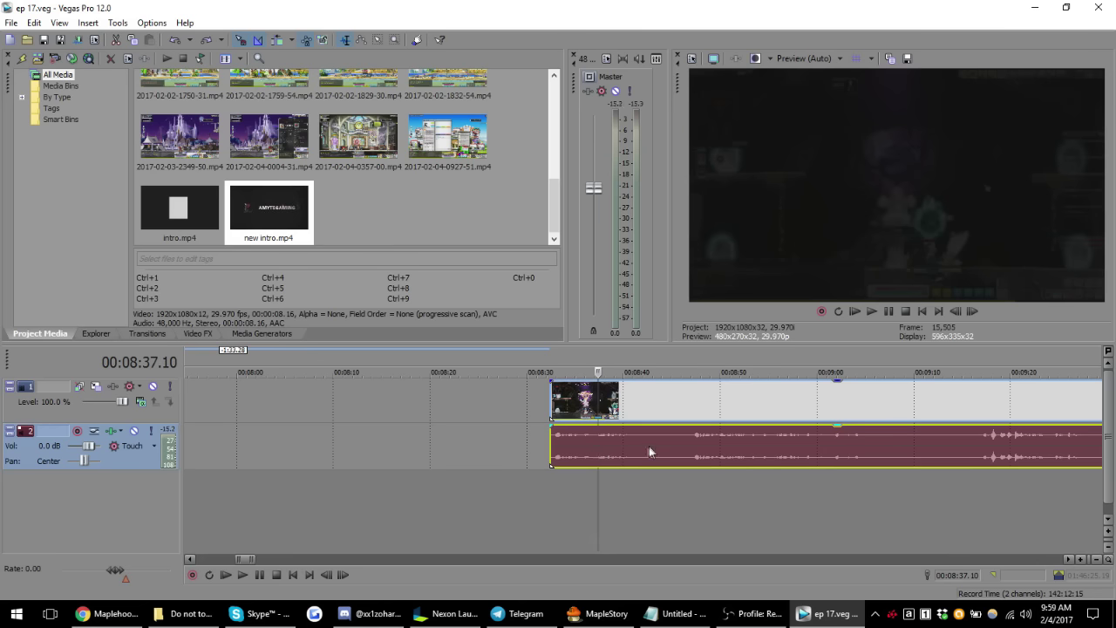
pyautogui.click(644, 452)
pyautogui.click(595, 441)
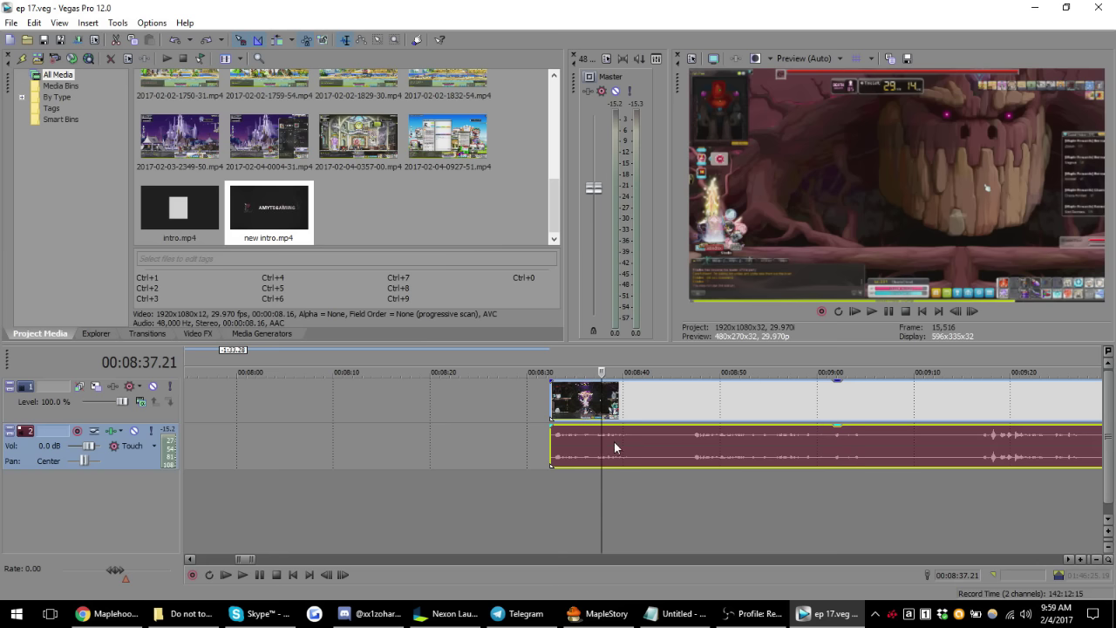
pyautogui.click(617, 448)
pyautogui.scroll(1, 660, 445)
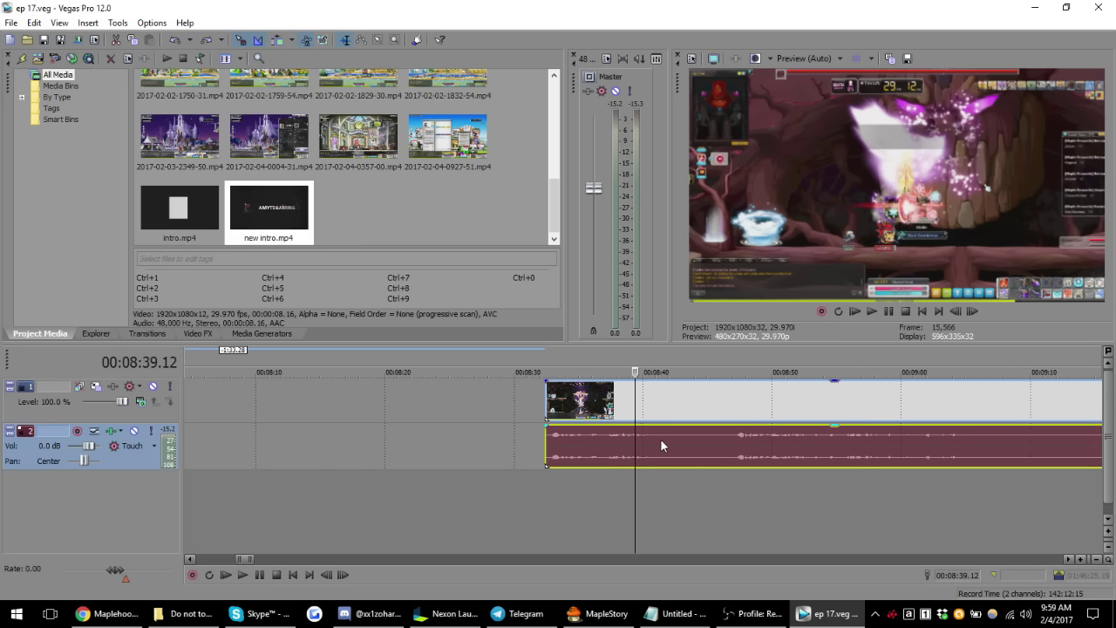
pyautogui.click(649, 448)
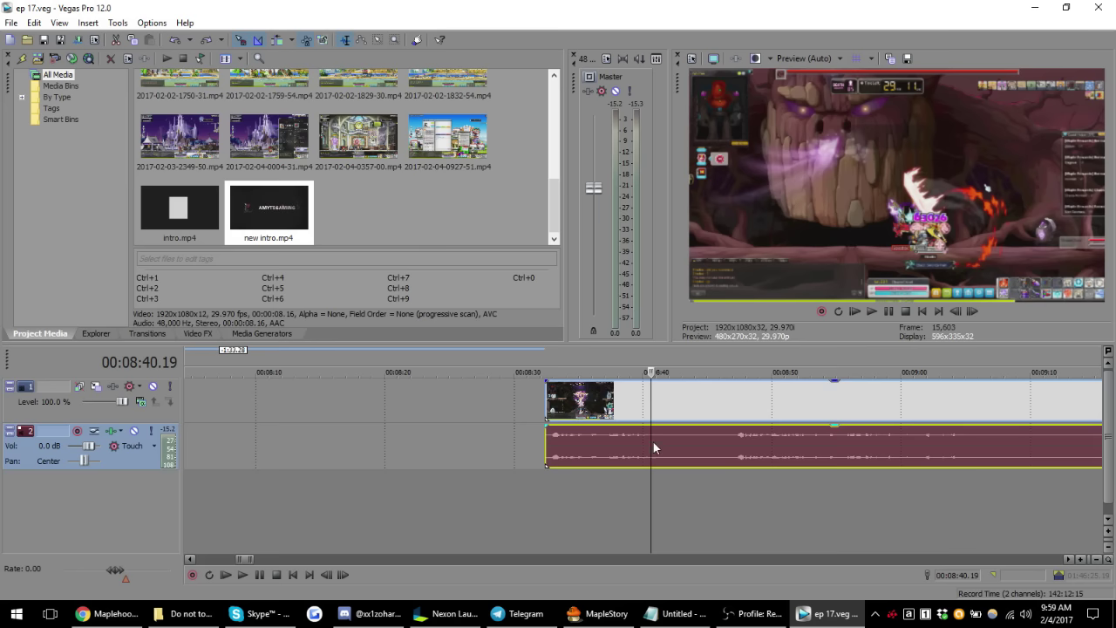
pyautogui.scroll(3, 653, 443)
pyautogui.scroll(2, 618, 437)
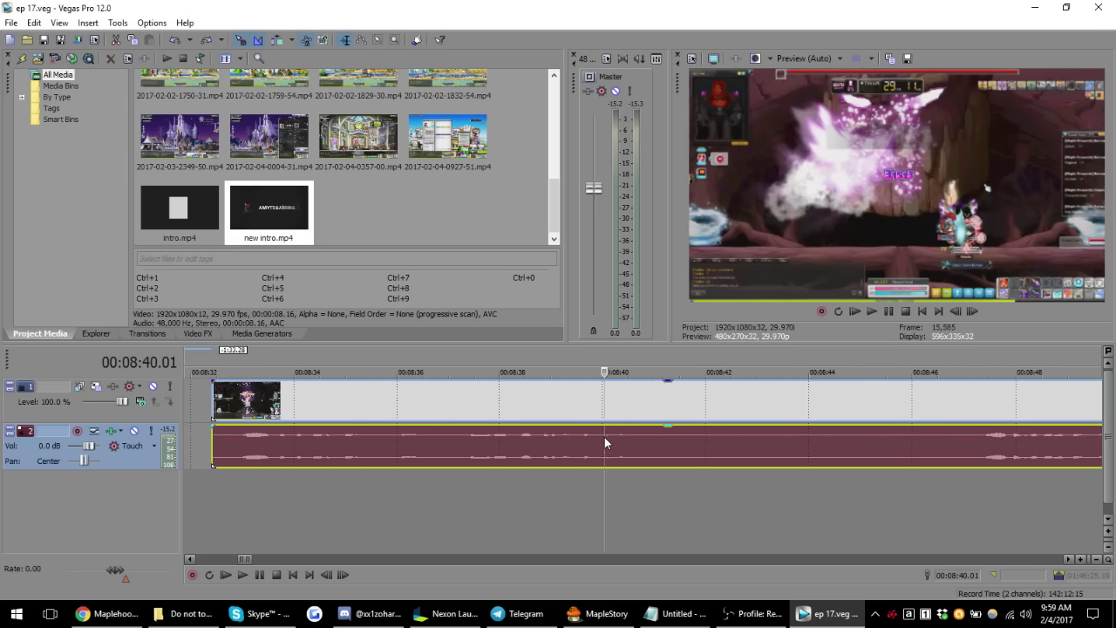
# - Preview around 00:08:40 and split the clips at 00:08:42.26
pyautogui.click(581, 445)
pyautogui.press('space')
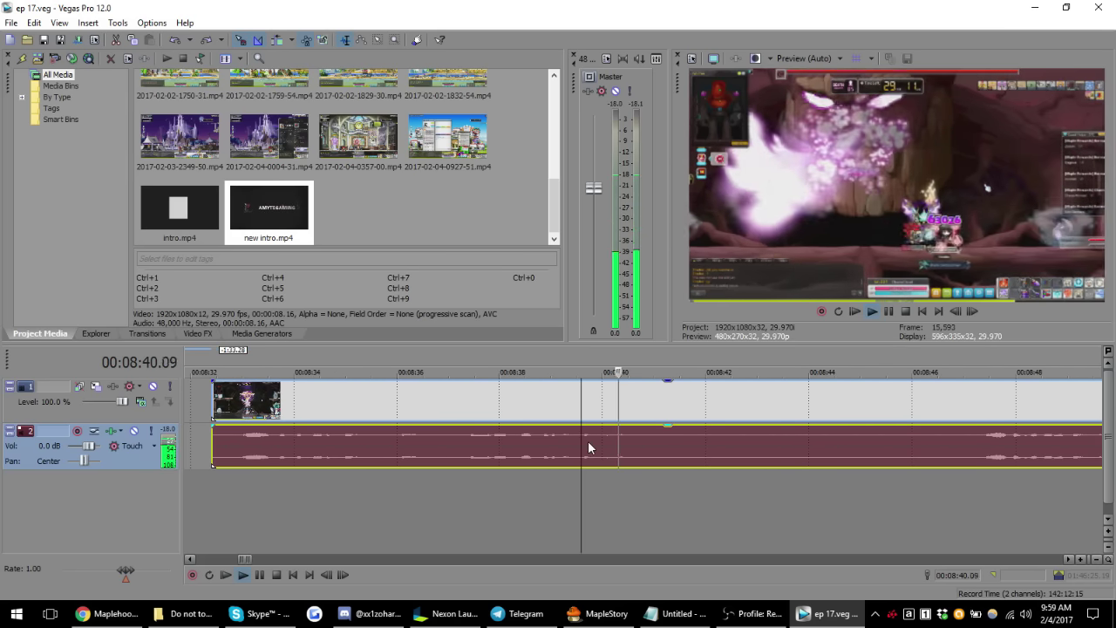
pyautogui.press('space')
pyautogui.click(687, 446)
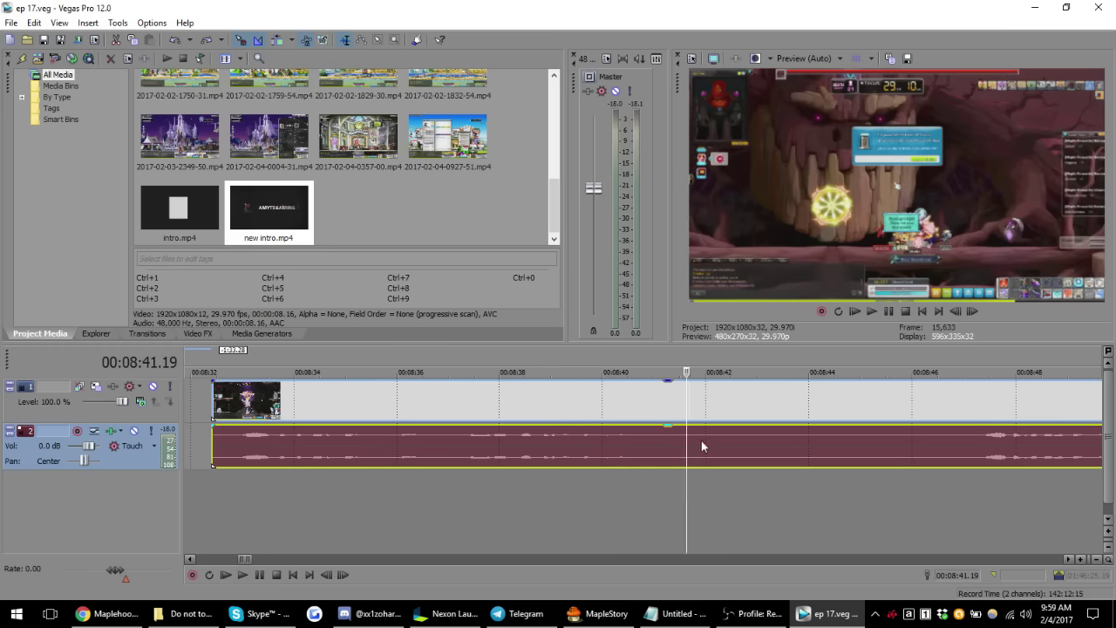
pyautogui.scroll(-1, 687, 443)
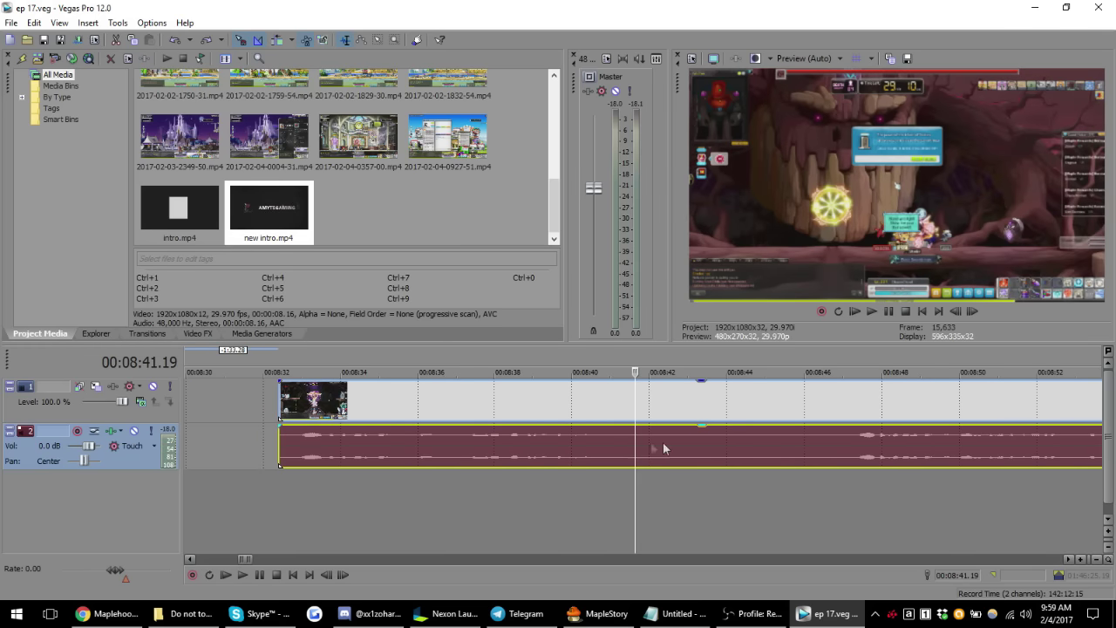
pyautogui.click(683, 438)
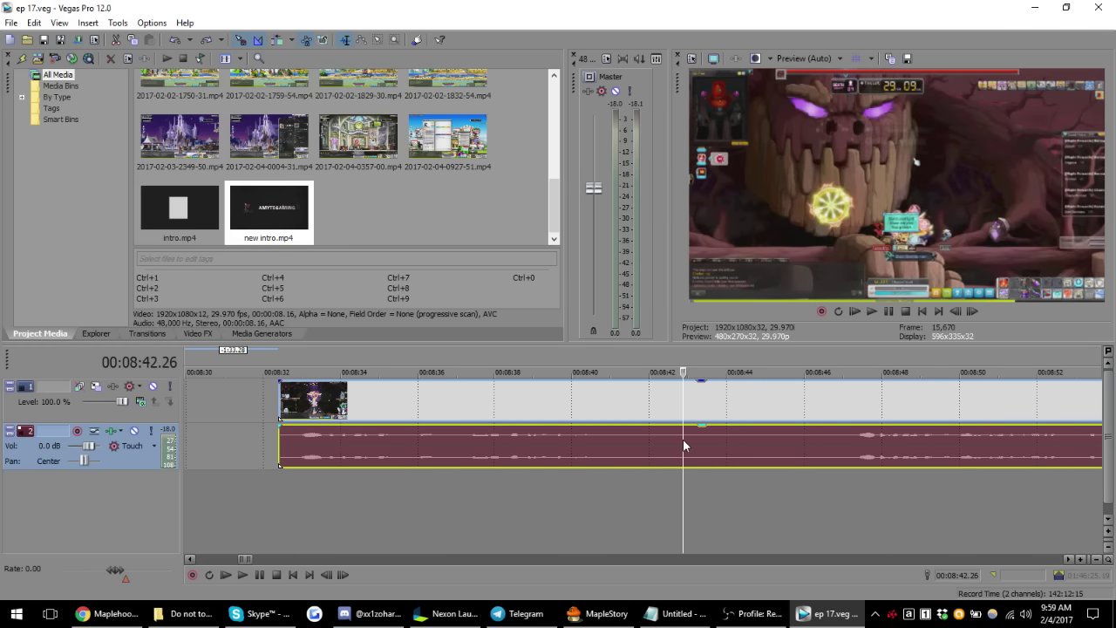
pyautogui.press('s')
# - Pull the right-hand pieces aside and review the left audio piece
pyautogui.moveTo(685, 440)
pyautogui.mouseDown()
pyautogui.moveTo(861, 450)
pyautogui.moveTo(702, 453)
pyautogui.mouseUp()
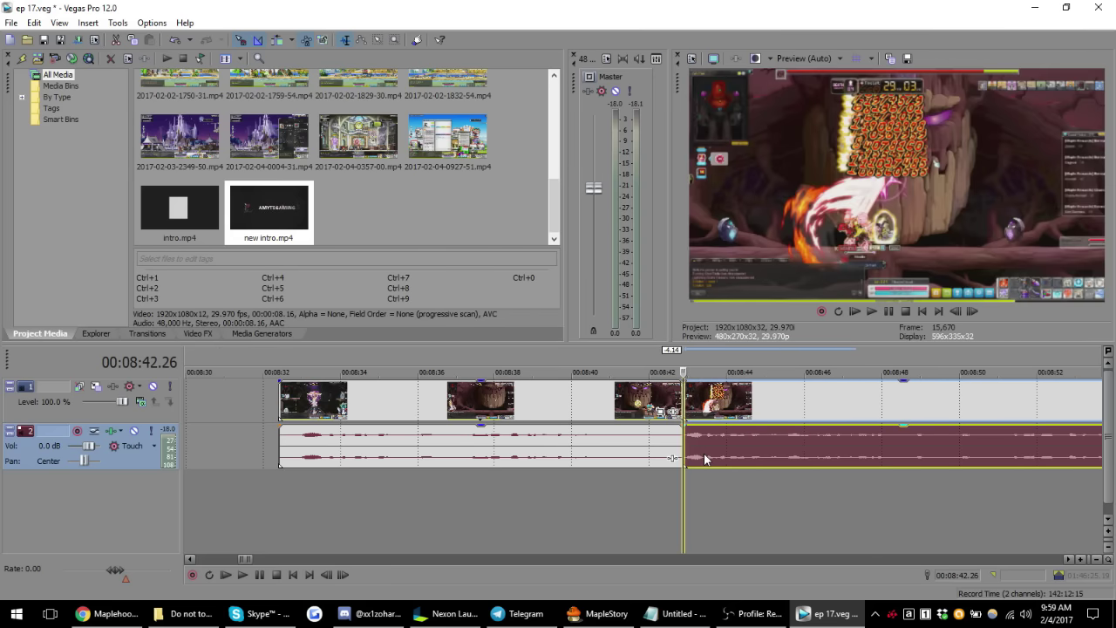
pyautogui.click(576, 448)
pyautogui.press('space')
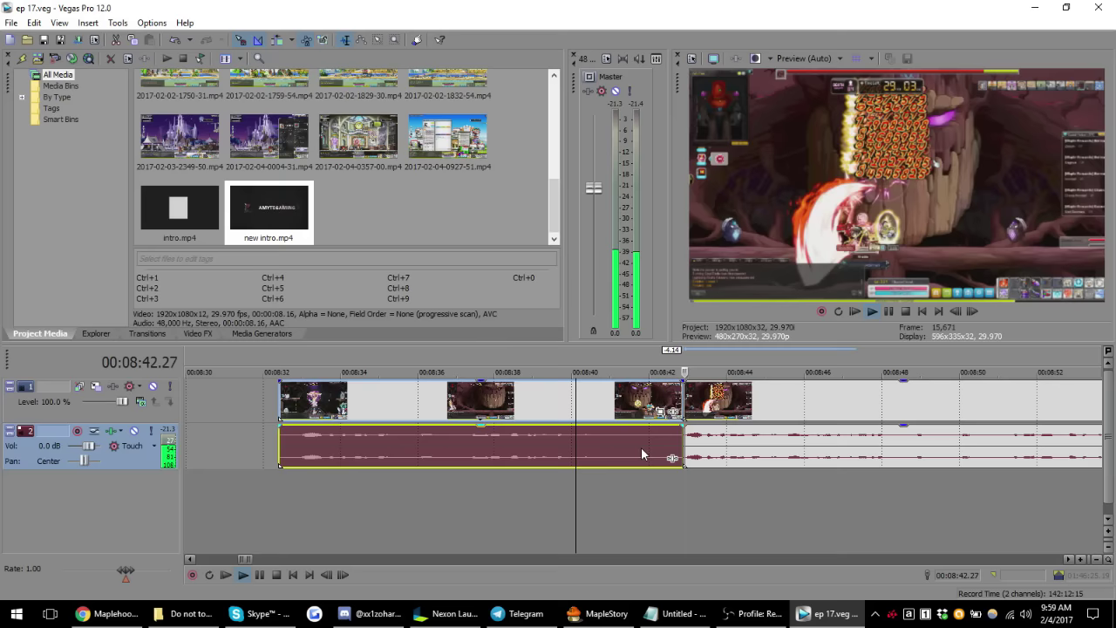
pyautogui.scroll(-2, 676, 453)
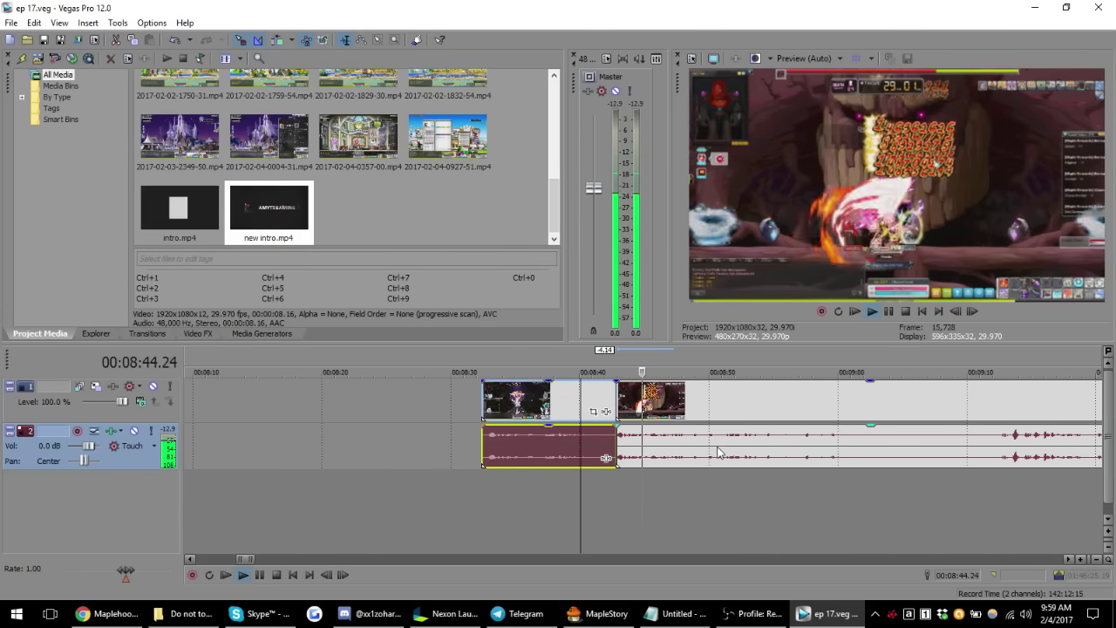
pyautogui.press('space')
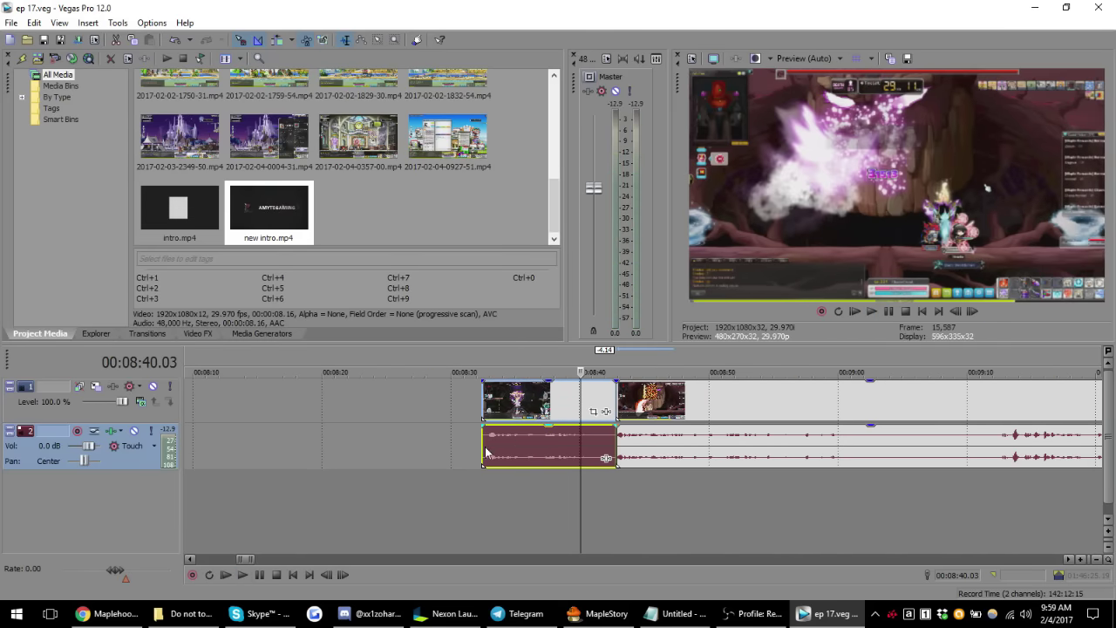
# - Trim the clip's start to 00:08:33.00, save, and check the frame at 00:08:37.24
pyautogui.moveTo(484, 451); pyautogui.dragTo(488, 451)
pyautogui.click(490, 451)
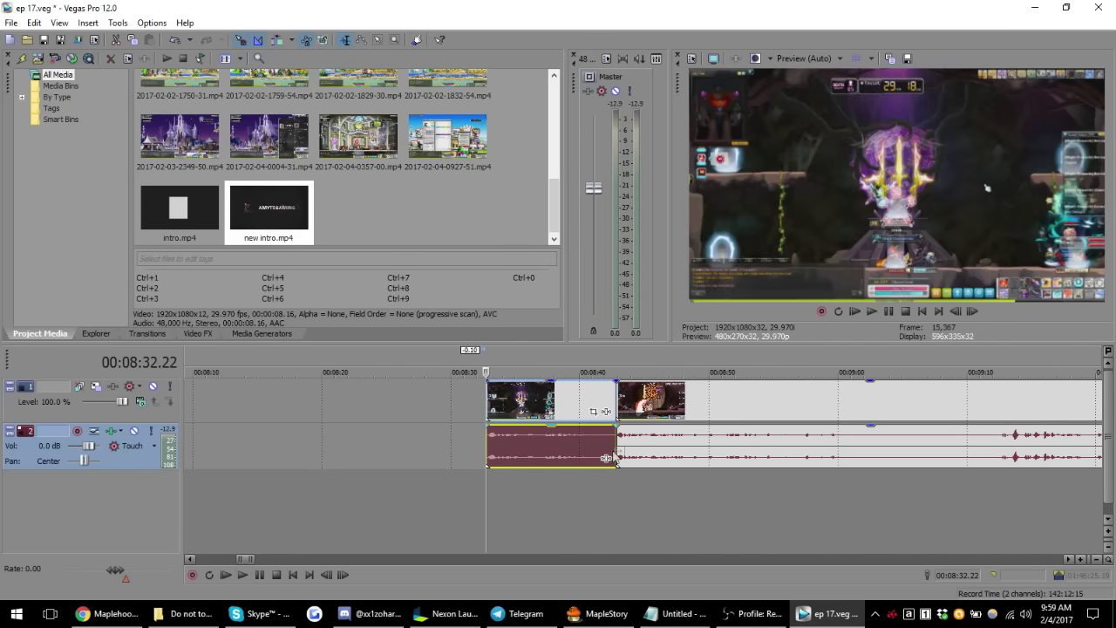
pyautogui.scroll(2, 619, 455)
pyautogui.scroll(2, 652, 457)
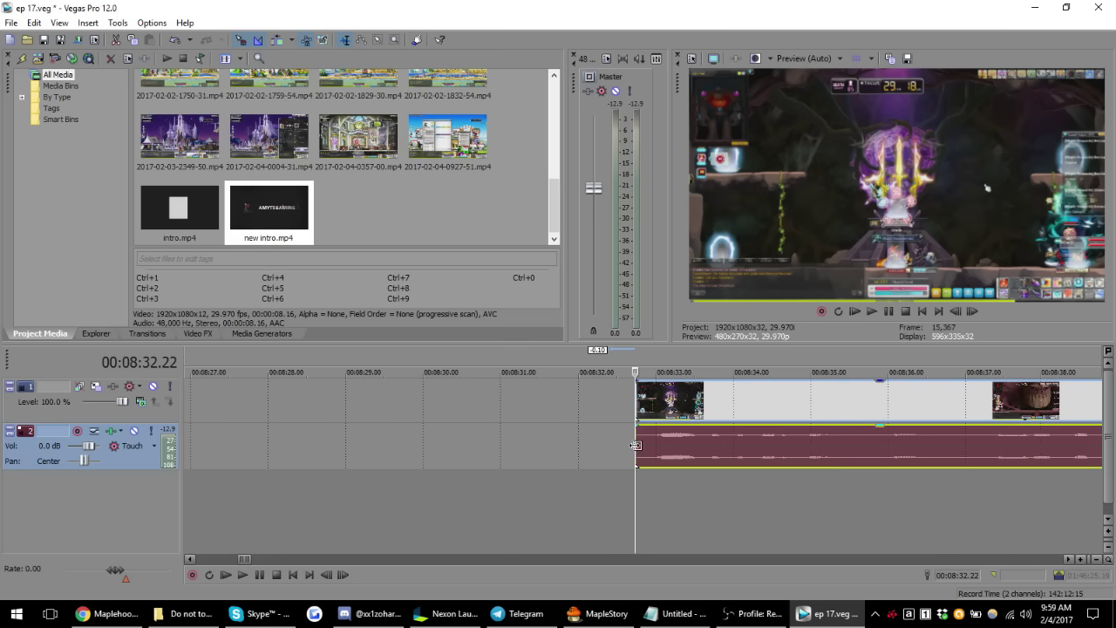
pyautogui.moveTo(635, 445); pyautogui.dragTo(655, 454)
pyautogui.click(657, 454)
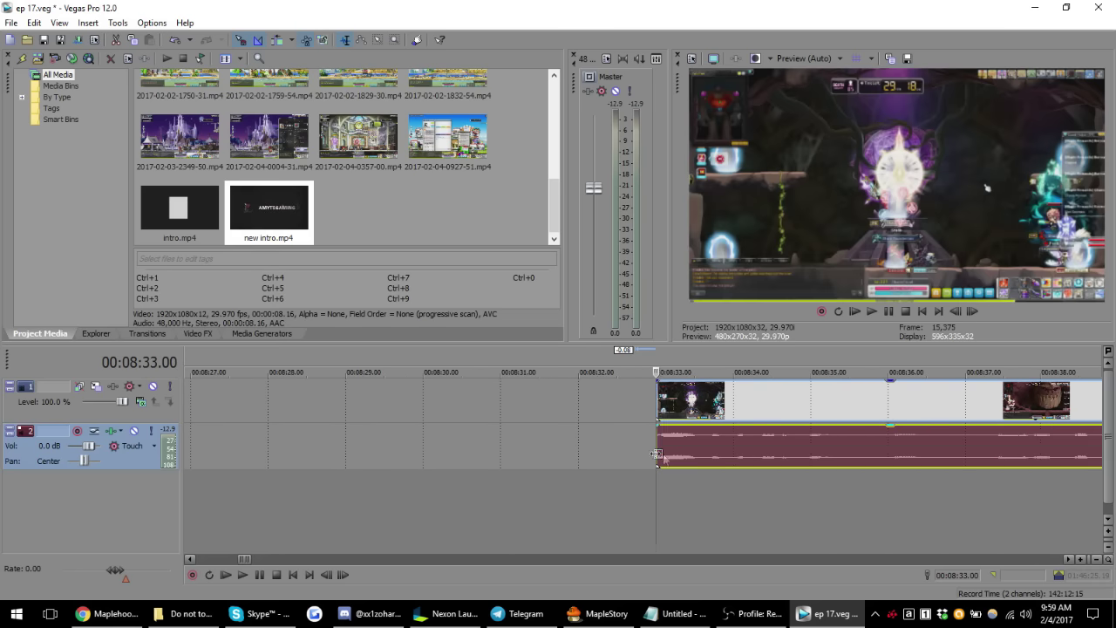
pyautogui.hotkey('ctrl', 's')
pyautogui.scroll(-3, 689, 461)
pyautogui.scroll(-2, 689, 460)
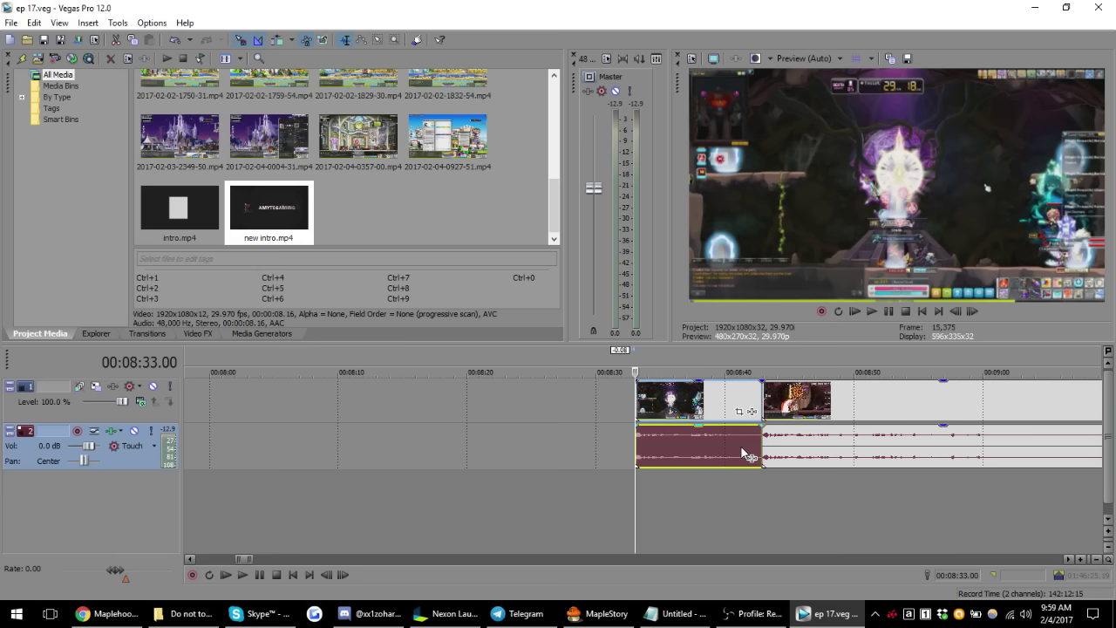
pyautogui.scroll(-2, 708, 451)
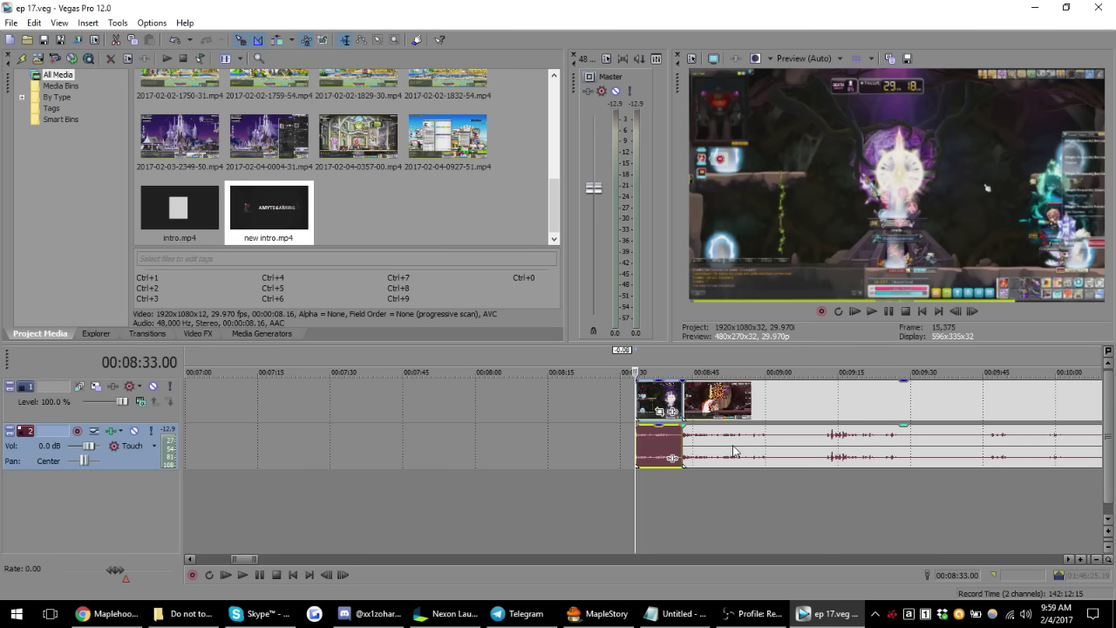
pyautogui.scroll(2, 735, 451)
pyautogui.scroll(1, 732, 444)
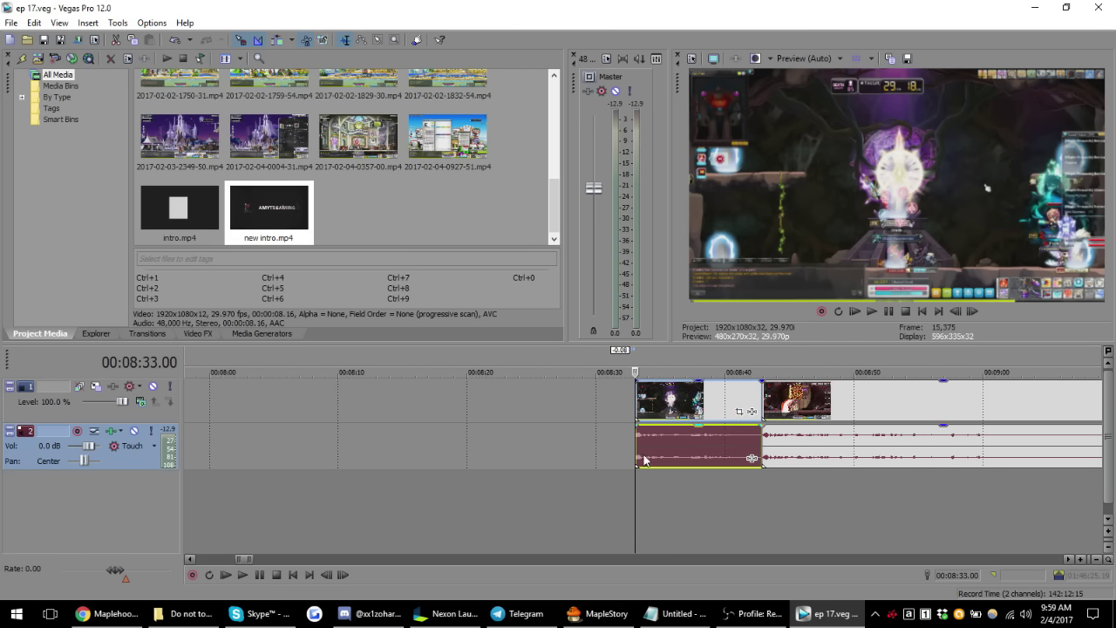
pyautogui.click(697, 445)
pyautogui.scroll(2, 697, 445)
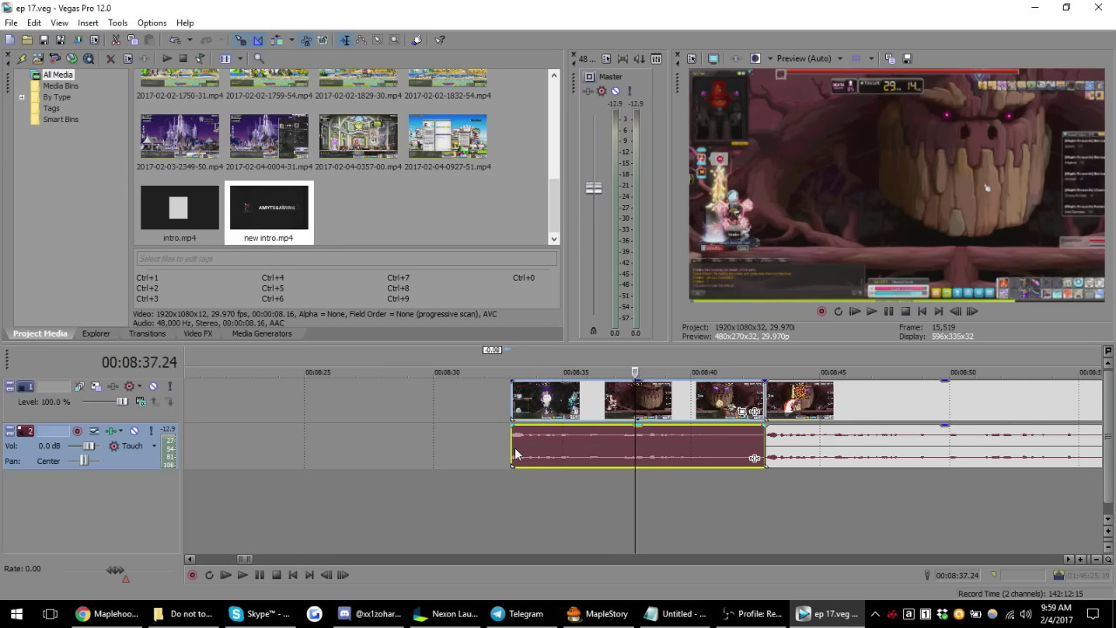
pyautogui.scroll(-2, 596, 460)
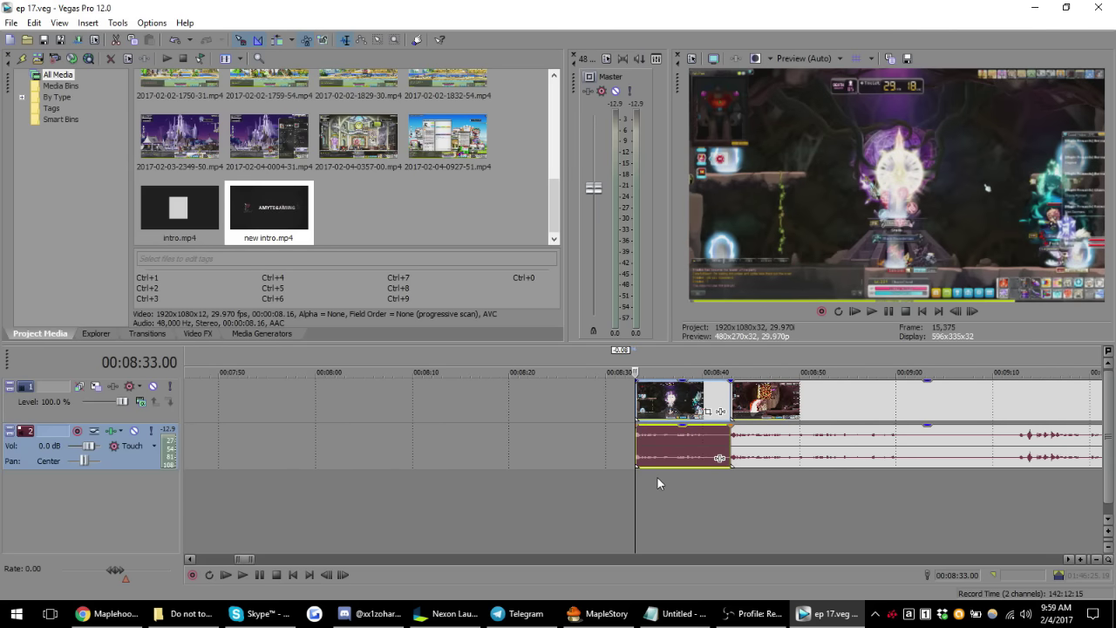
pyautogui.click(657, 454)
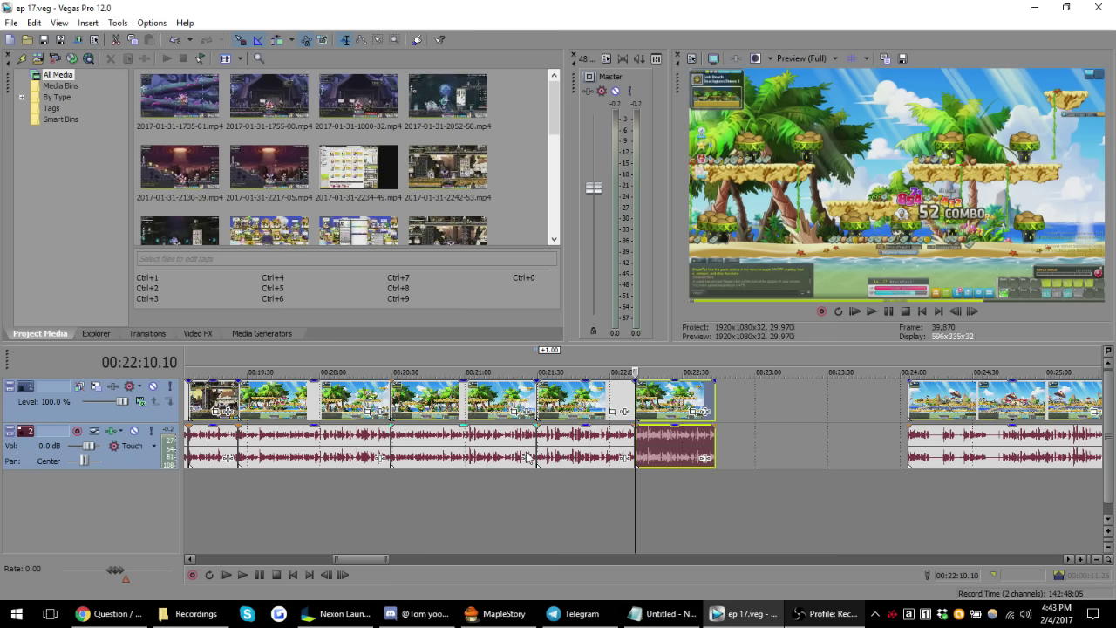
pyautogui.click(418, 410)
pyautogui.click(567, 410)
pyautogui.click(673, 410)
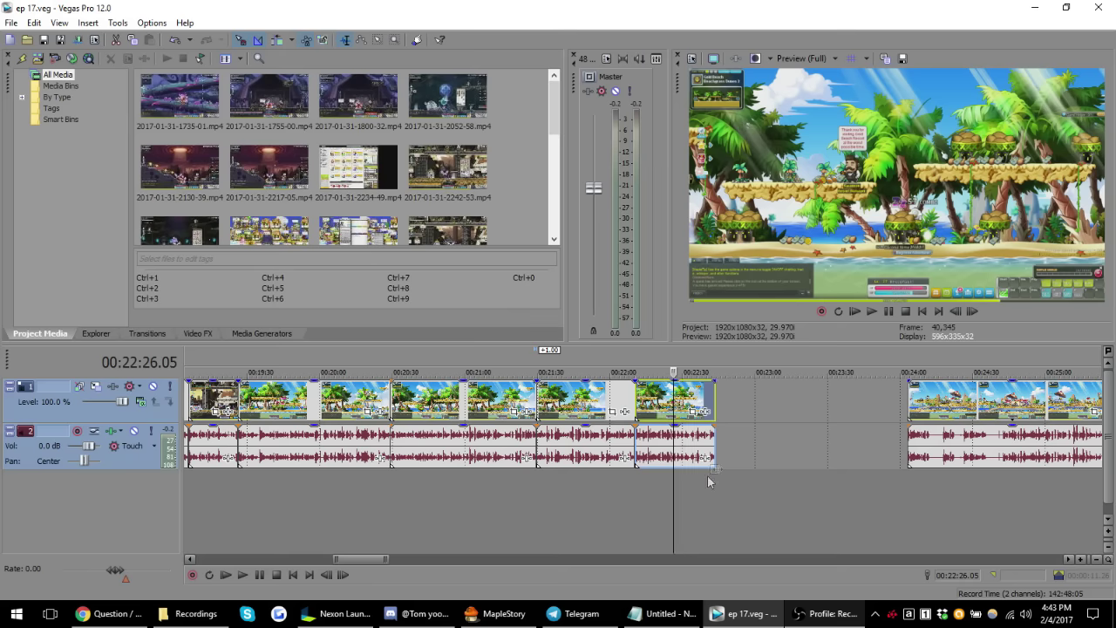
pyautogui.click(555, 449)
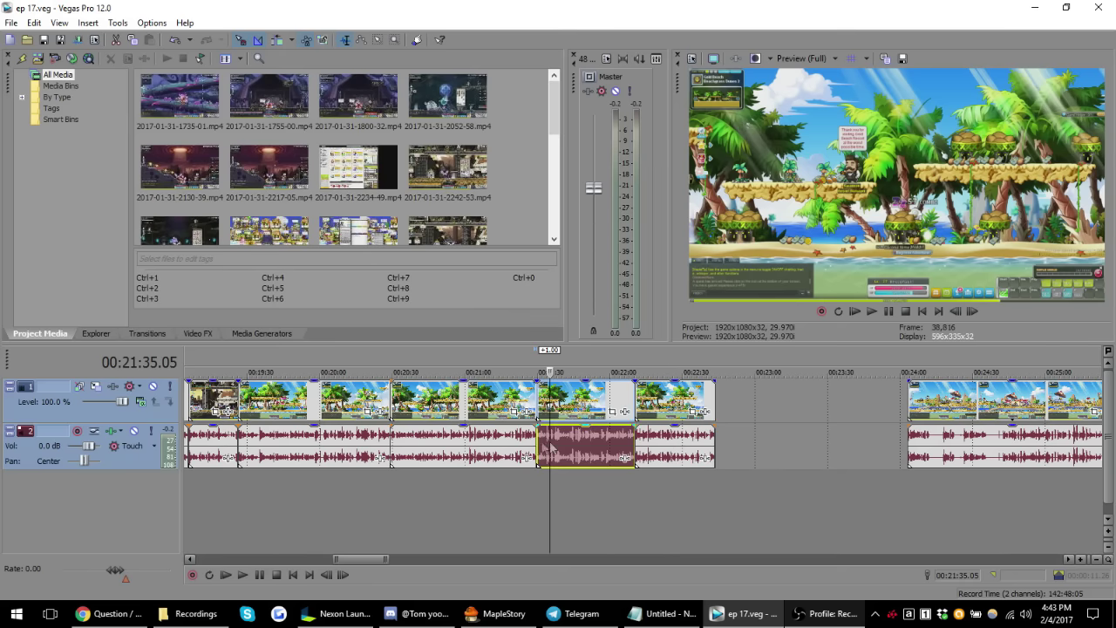
pyautogui.click(529, 448)
pyautogui.press('space')
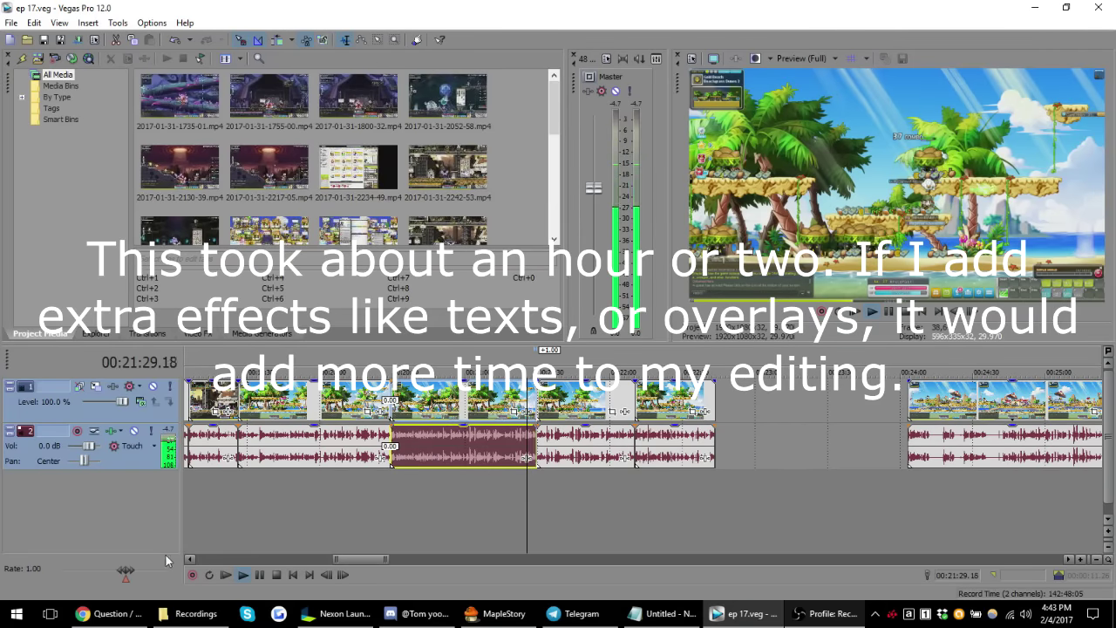
pyautogui.moveTo(127, 571); pyautogui.dragTo(148, 572)
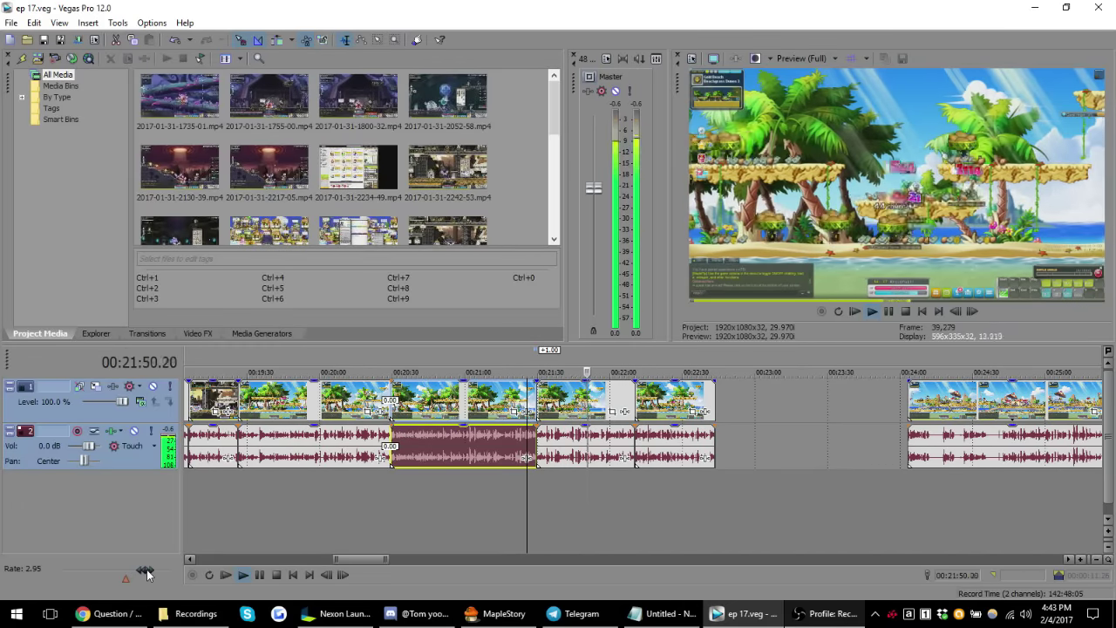
pyautogui.moveTo(148, 573); pyautogui.dragTo(150, 573)
pyautogui.click(600, 440)
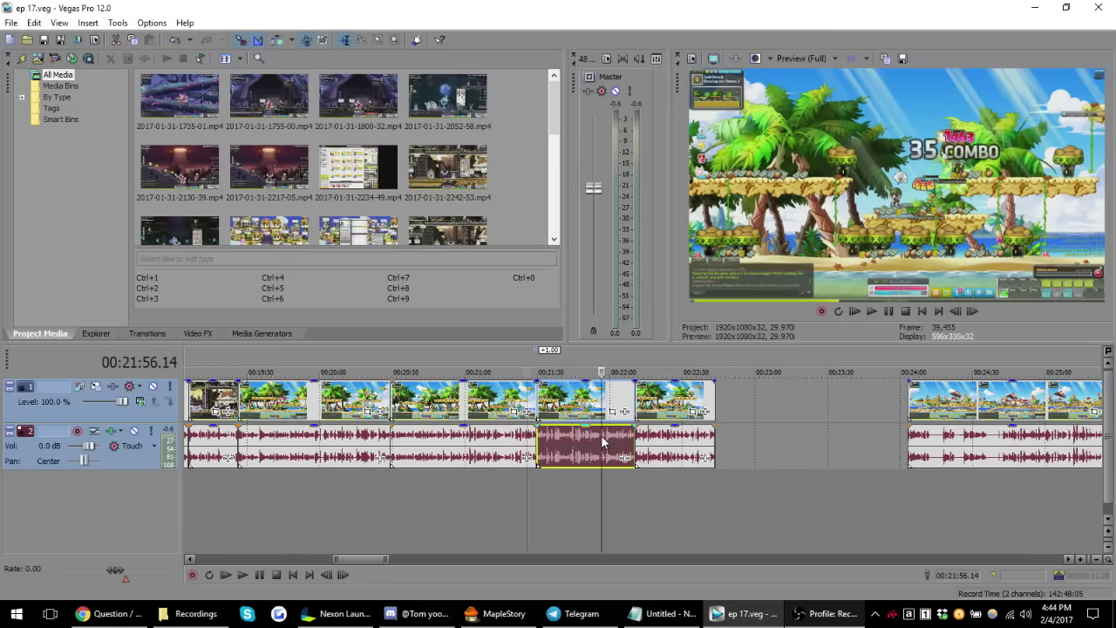
pyautogui.click(542, 444)
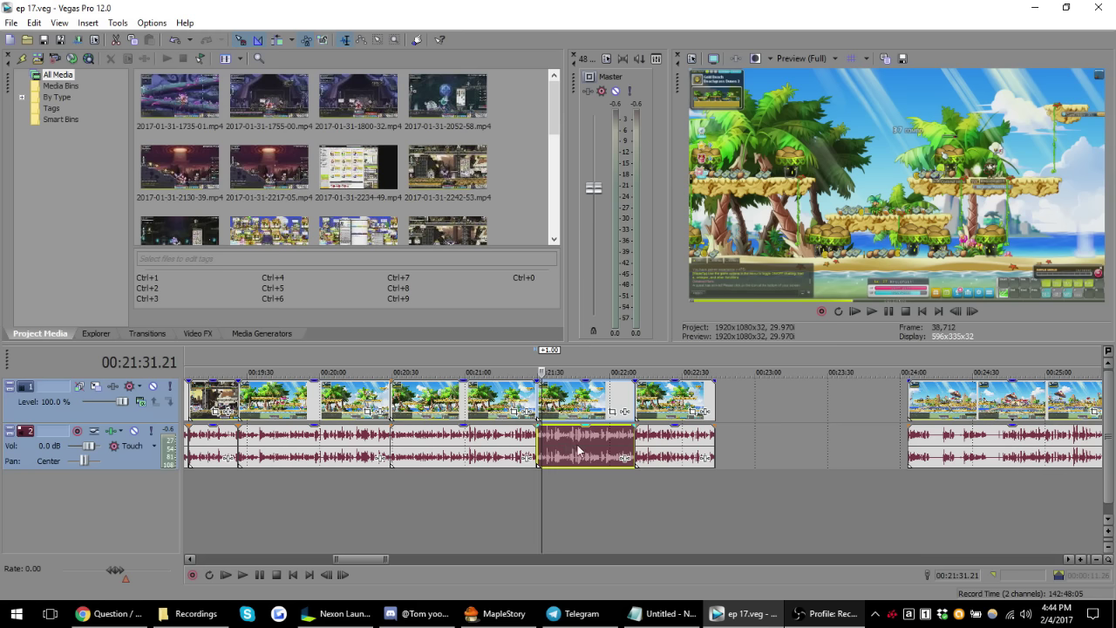
pyautogui.scroll(1, 577, 445)
pyautogui.scroll(1, 718, 439)
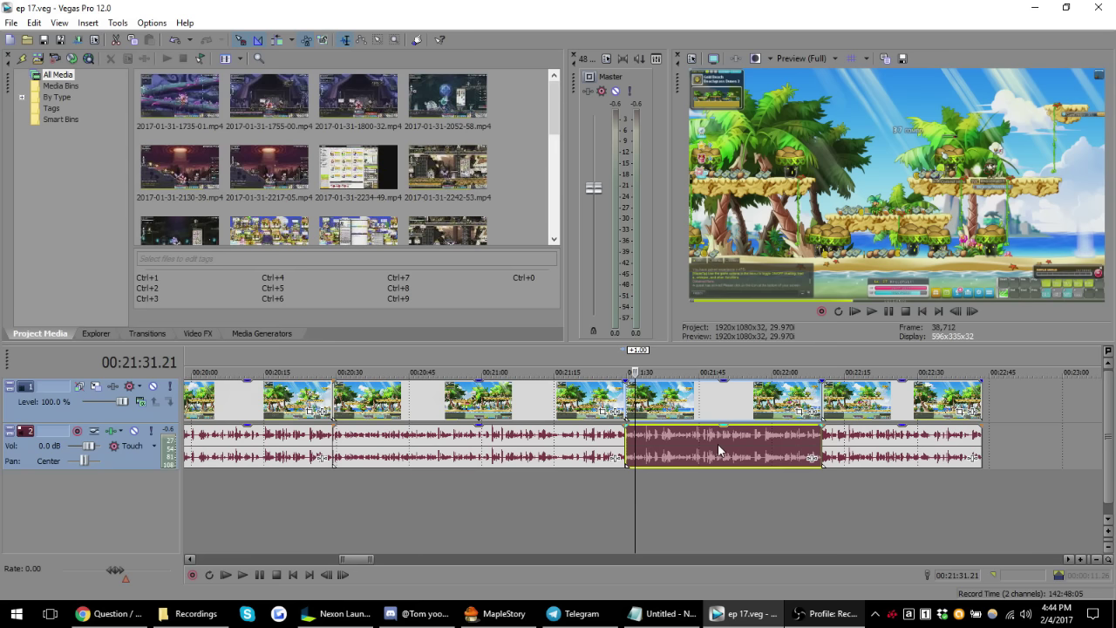
pyautogui.scroll(-1, 717, 419)
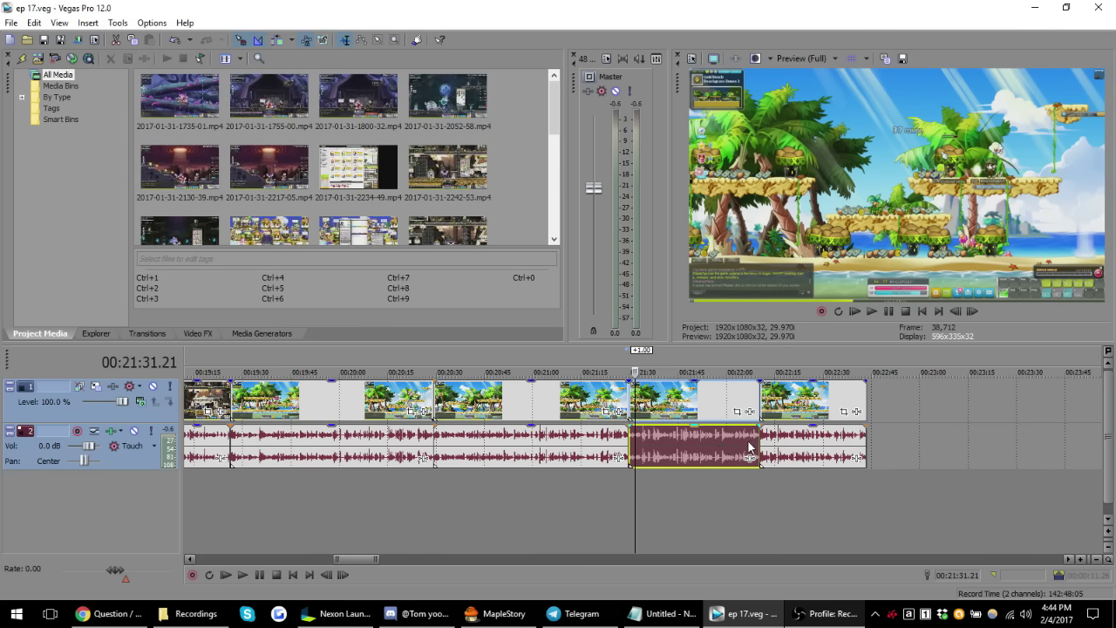
pyautogui.click(757, 445)
pyautogui.scroll(1, 759, 445)
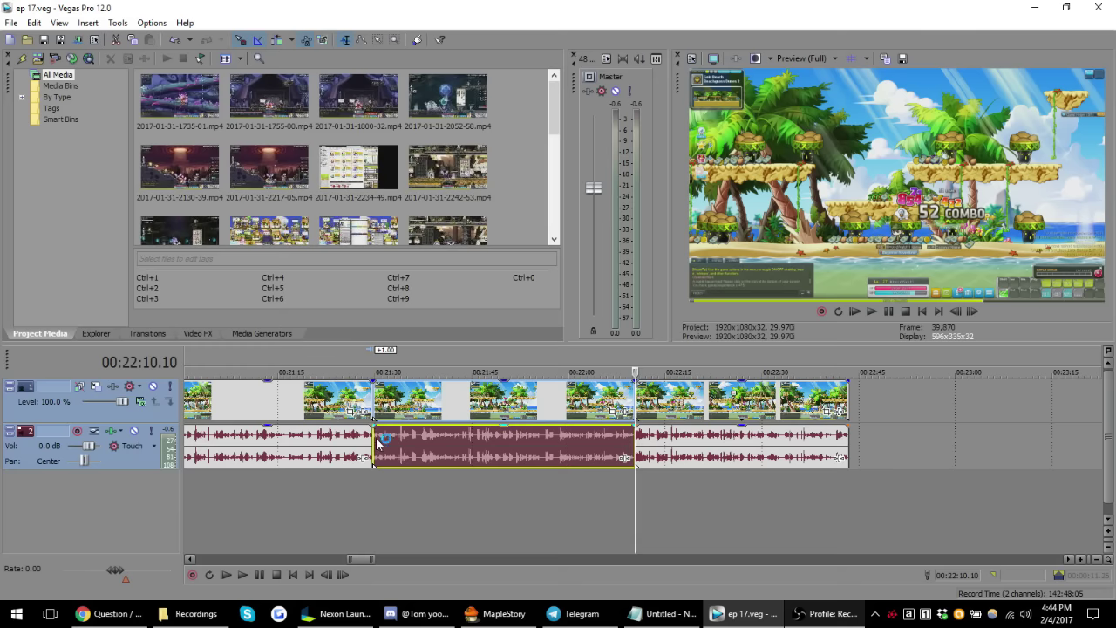
# - Preview the audio from 00:22:10.10 and from 00:21:27.29
pyautogui.click(641, 445)
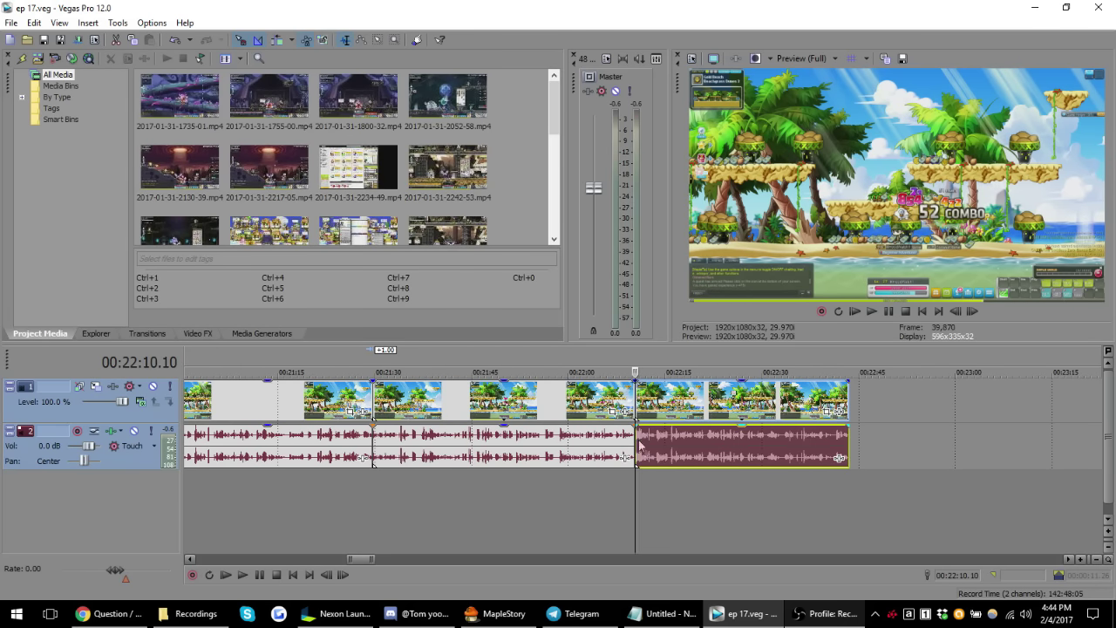
pyautogui.press('space')
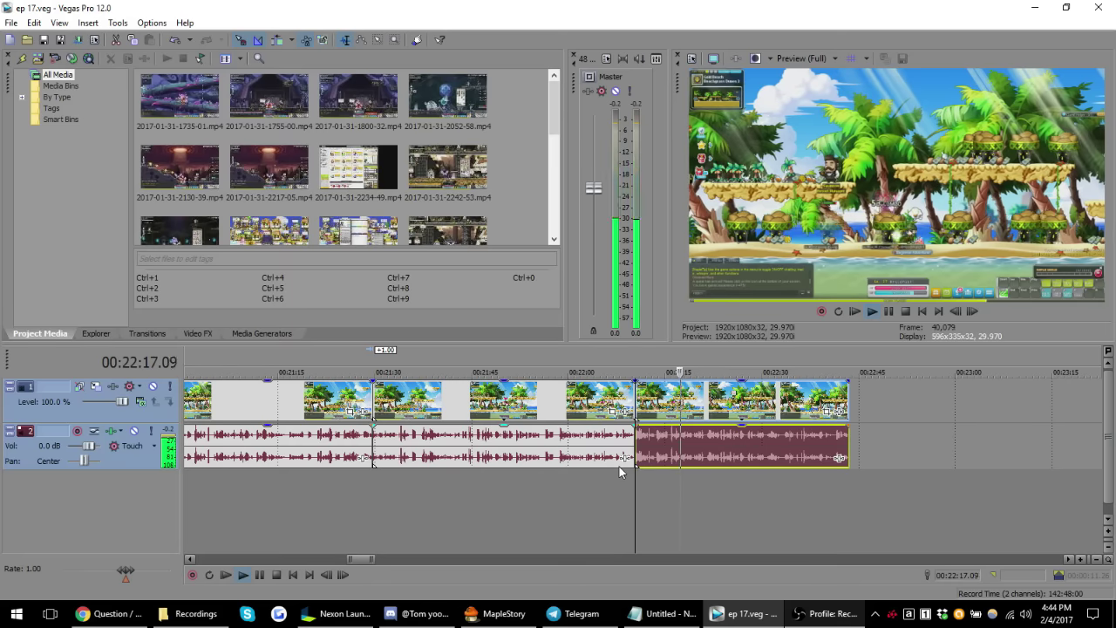
pyautogui.press('space')
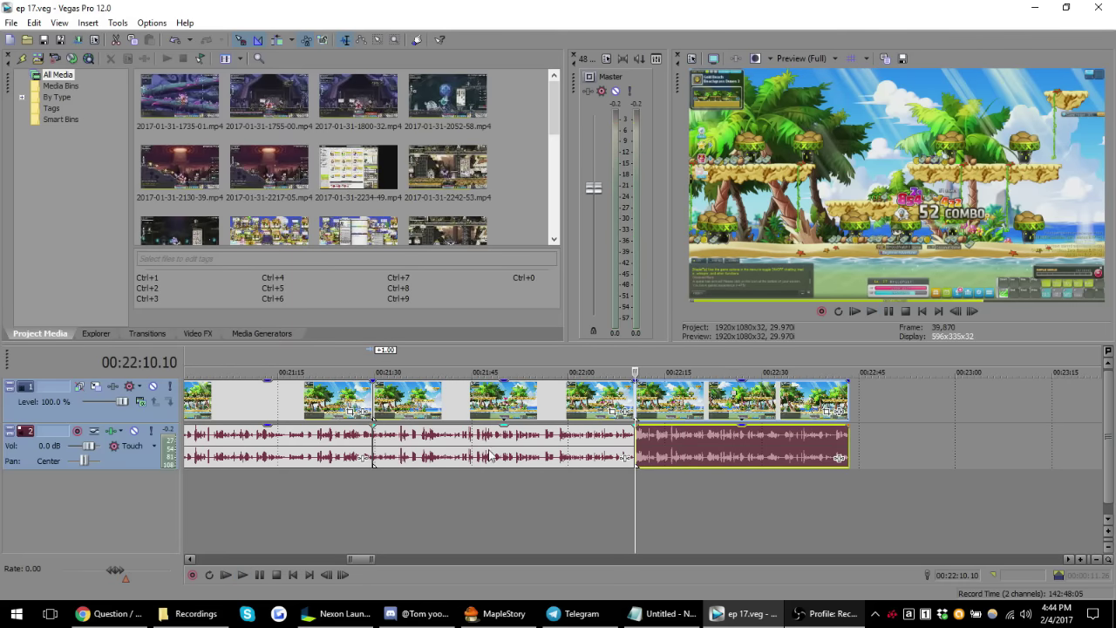
pyautogui.click(362, 441)
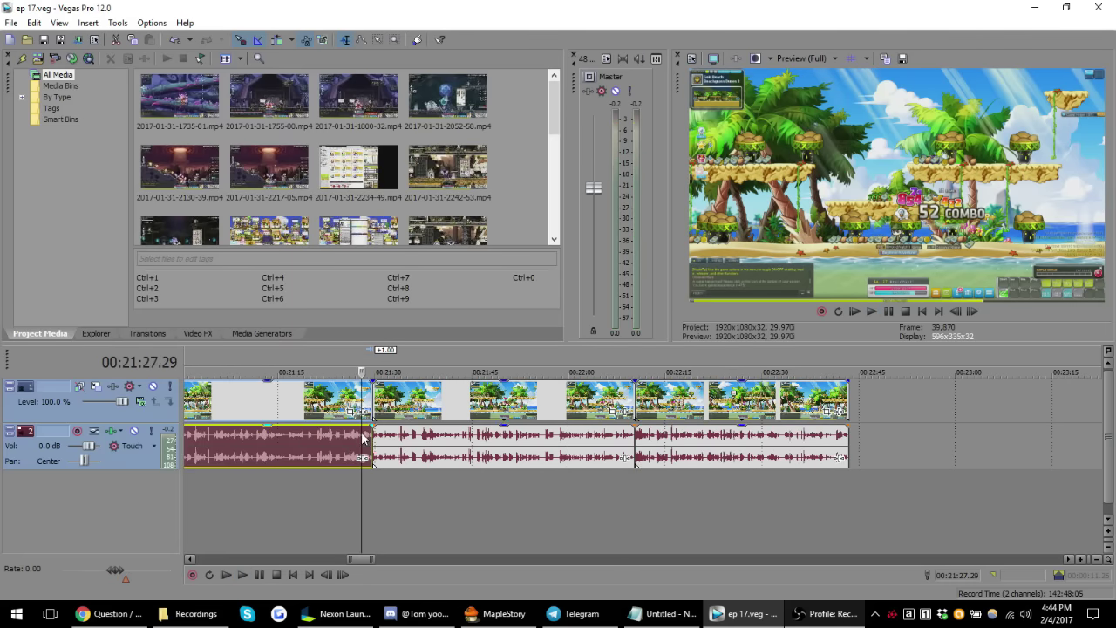
pyautogui.press('space')
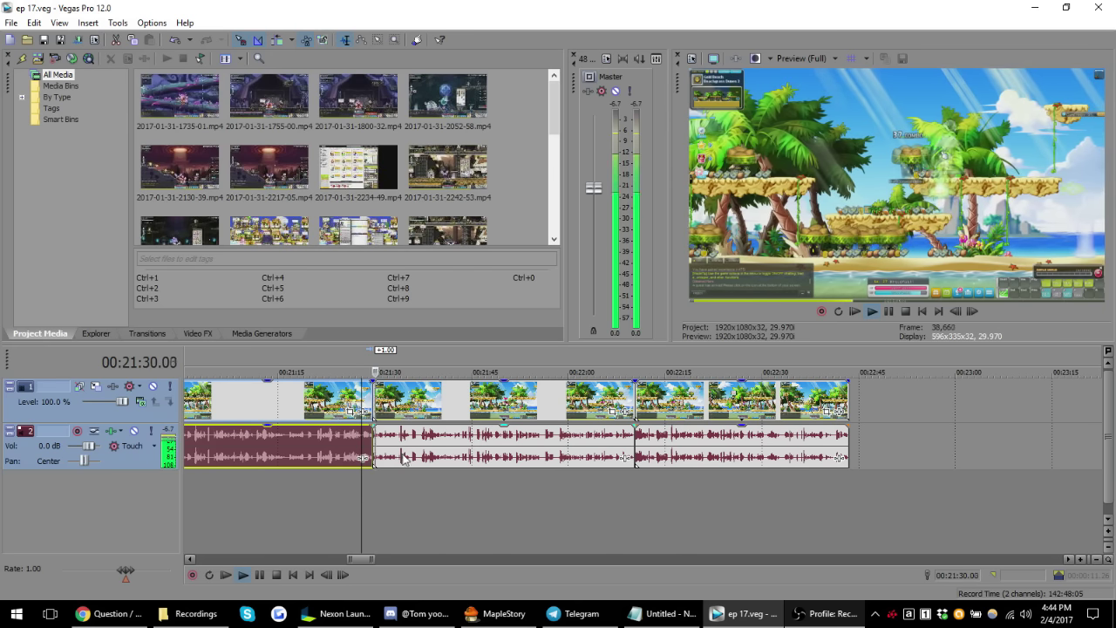
pyautogui.press('space')
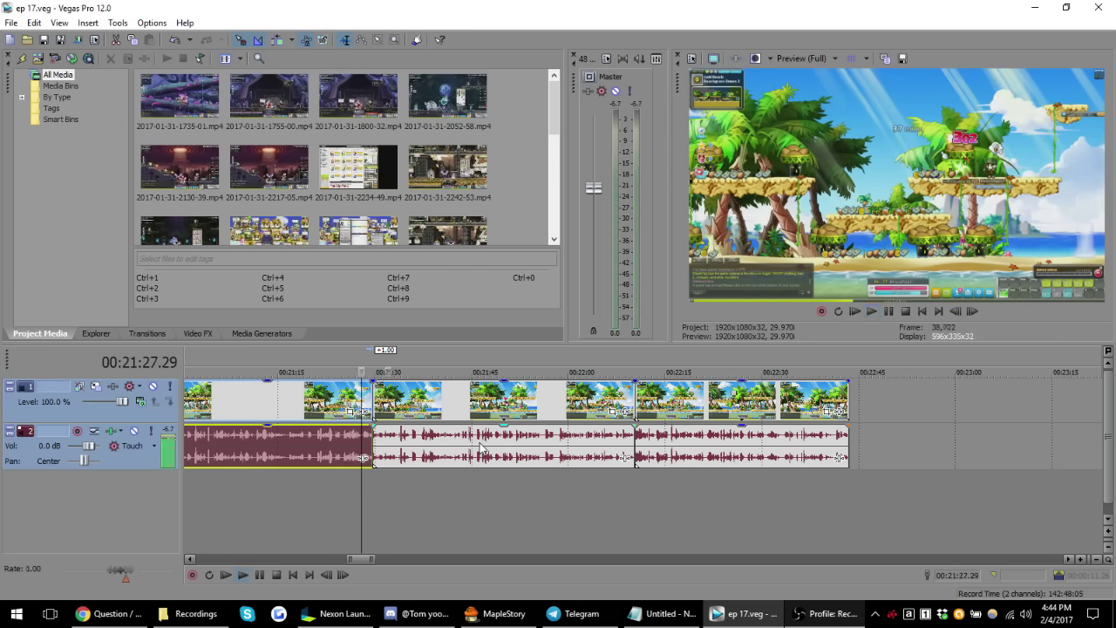
# - Delete the middle gameplay clip, slide the later clips left, and save
pyautogui.click(479, 443)
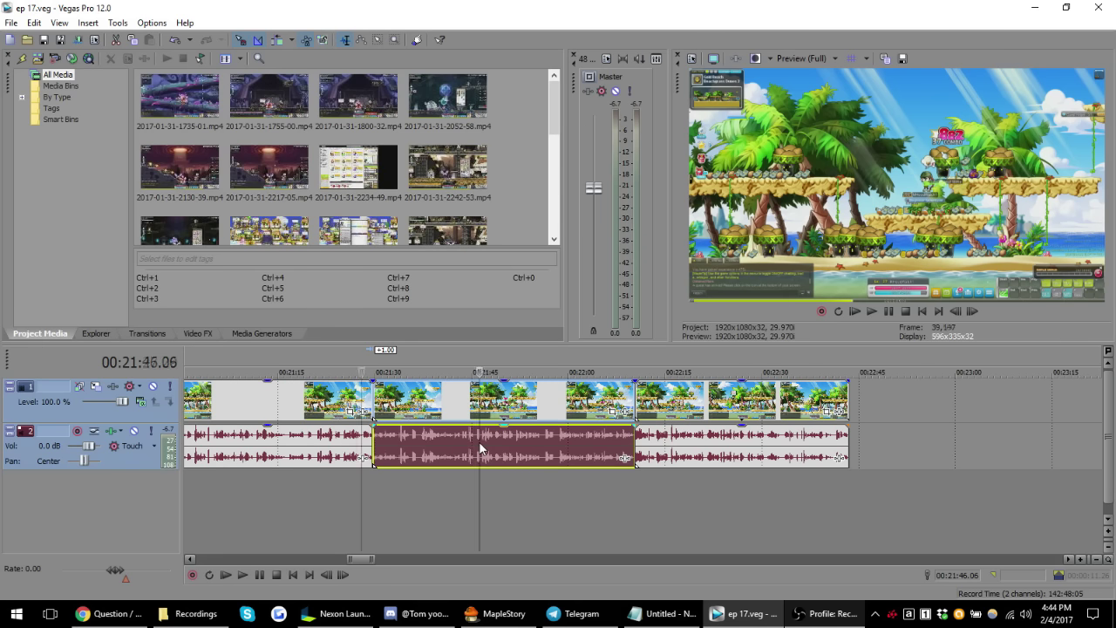
pyautogui.press('Delete')
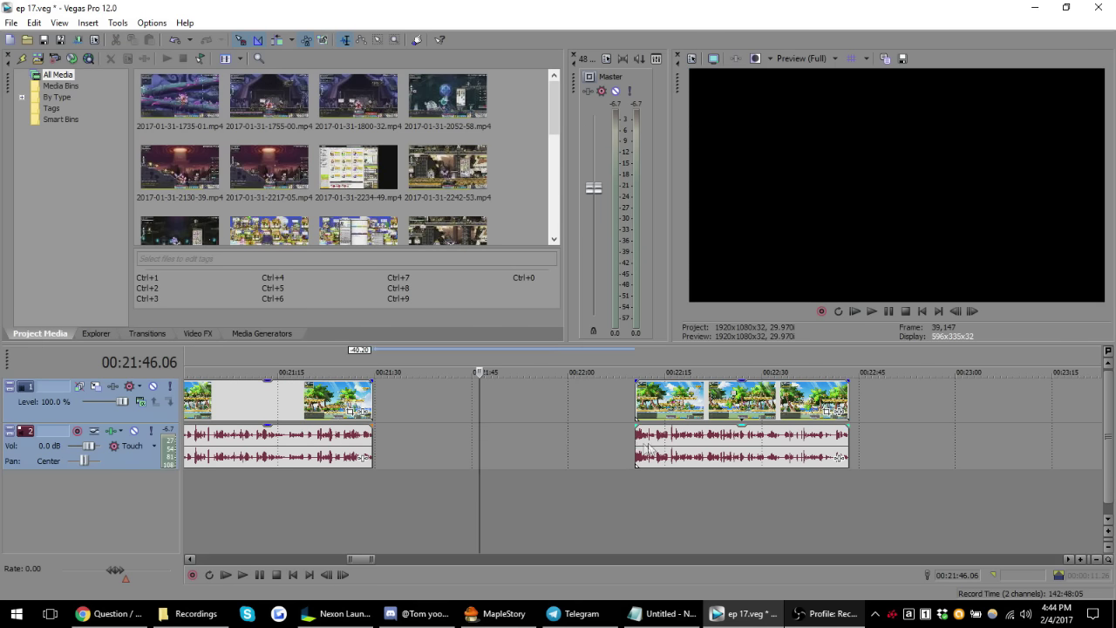
pyautogui.moveTo(652, 447); pyautogui.dragTo(428, 445)
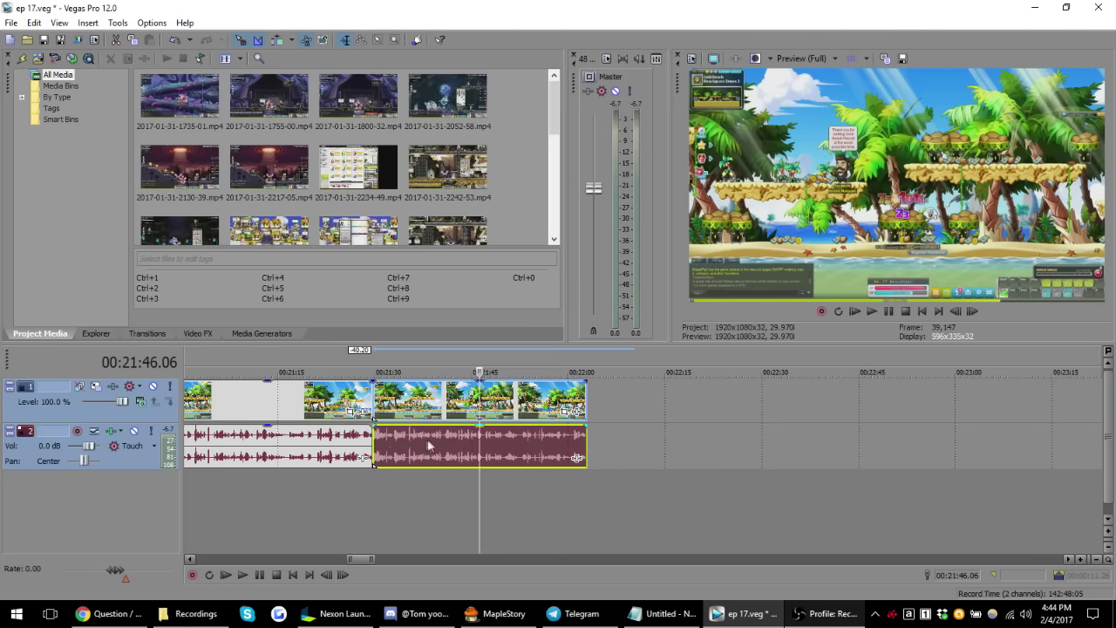
pyautogui.hotkey('ctrl', 's')
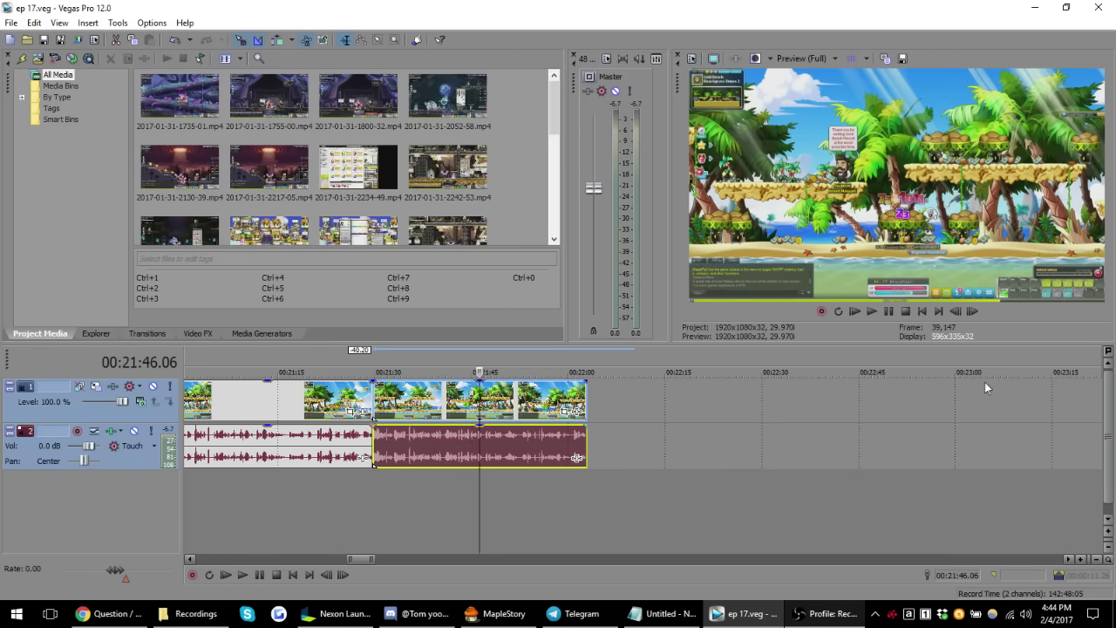
# - Play back the edit from 00:21:28 and inspect the isolated clip near 00:24:44
pyautogui.click(365, 454)
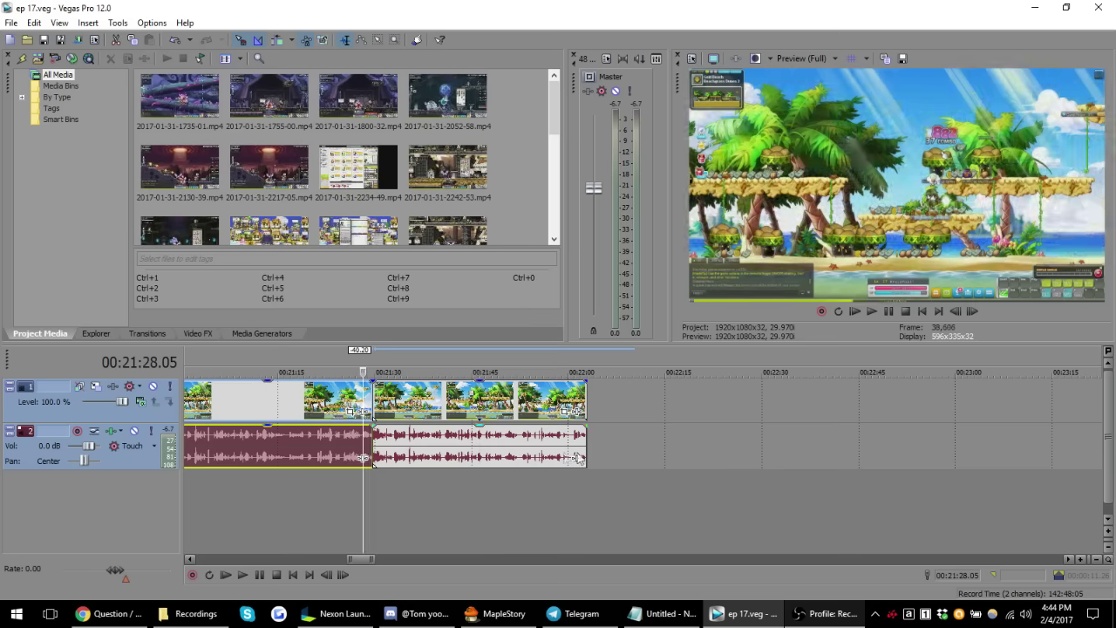
pyautogui.press('space')
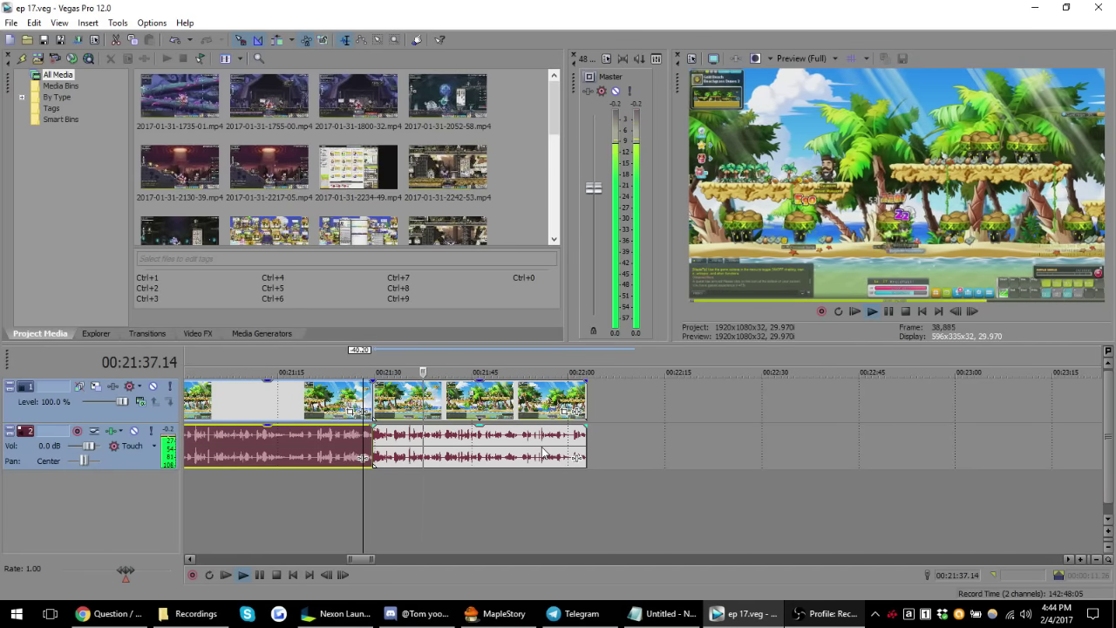
pyautogui.press('space')
pyautogui.scroll(-1, 543, 454)
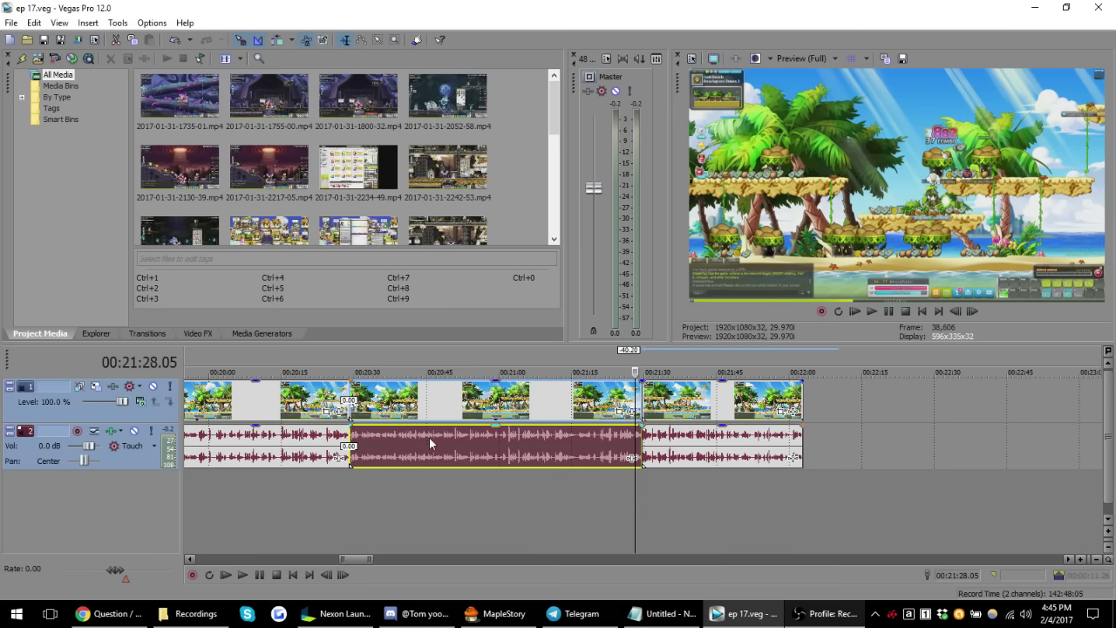
pyautogui.scroll(-1, 724, 418)
pyautogui.scroll(-2, 735, 429)
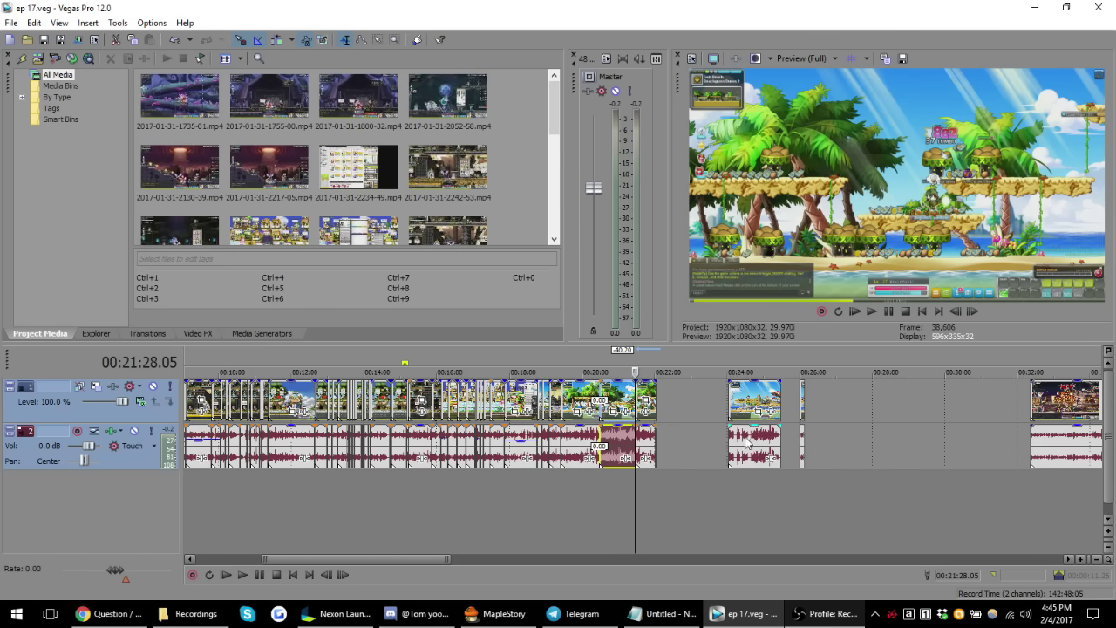
pyautogui.scroll(2, 748, 443)
pyautogui.scroll(-2, 774, 450)
pyautogui.scroll(1, 775, 450)
pyautogui.scroll(-1, 774, 449)
pyautogui.scroll(1, 774, 450)
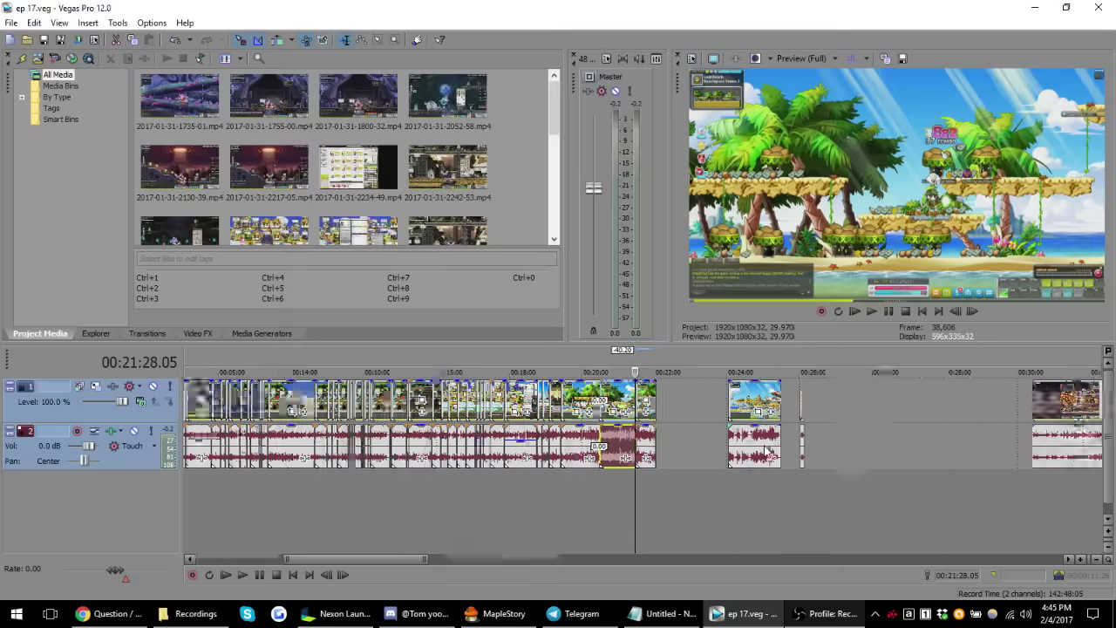
pyautogui.scroll(1, 770, 450)
pyautogui.click(793, 444)
pyautogui.scroll(2, 794, 444)
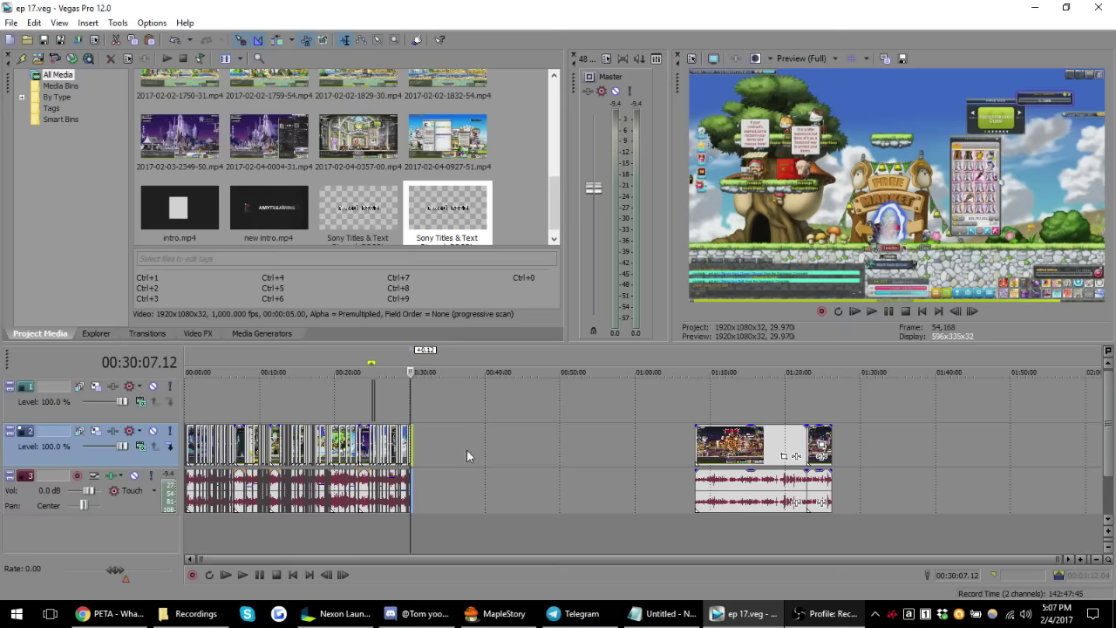
pyautogui.scroll(1, 497, 426)
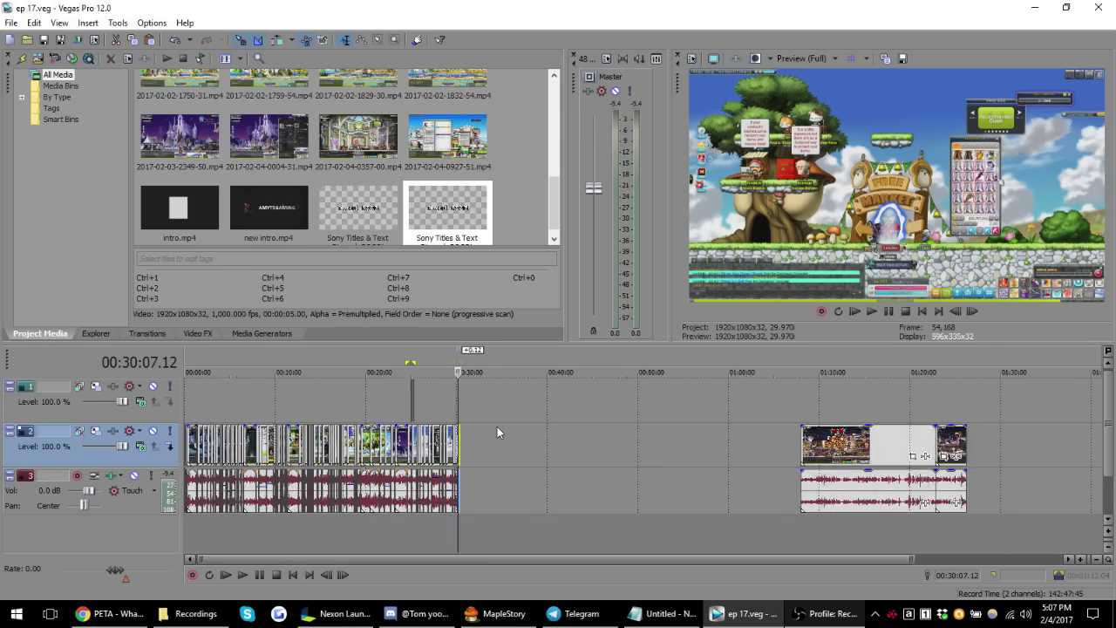
pyautogui.scroll(1, 497, 426)
pyautogui.scroll(-2, 497, 427)
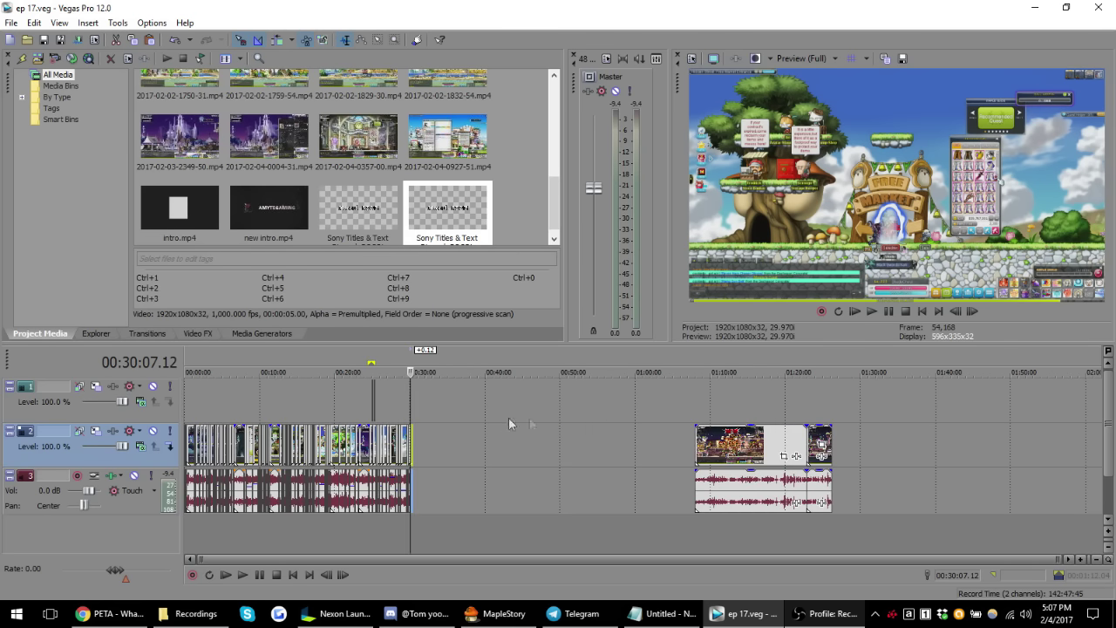
pyautogui.click(739, 444)
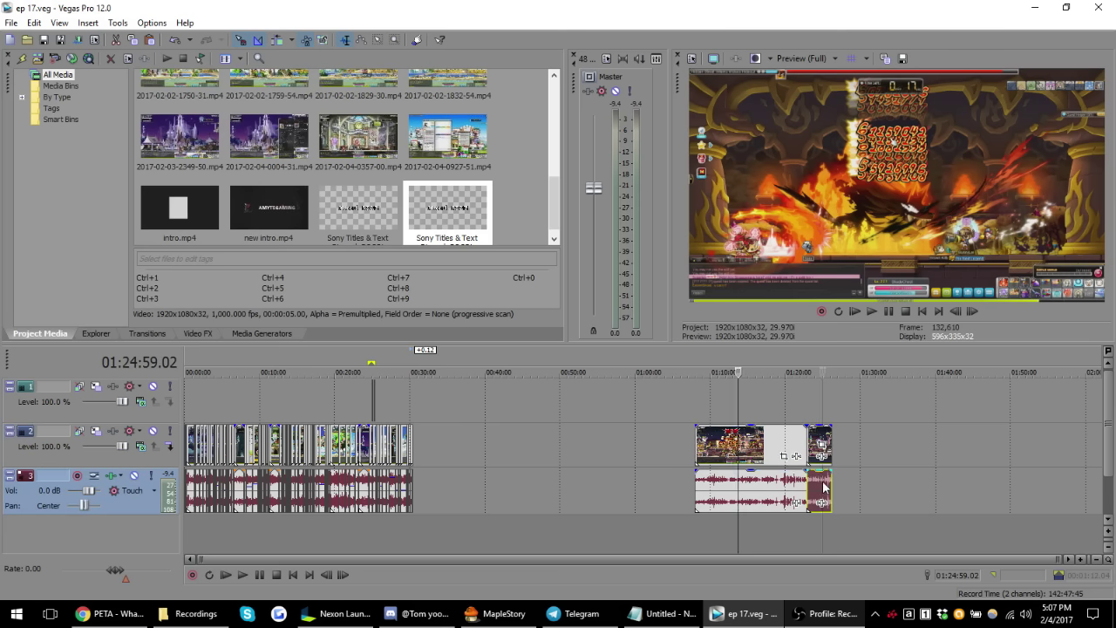
pyautogui.click(758, 455)
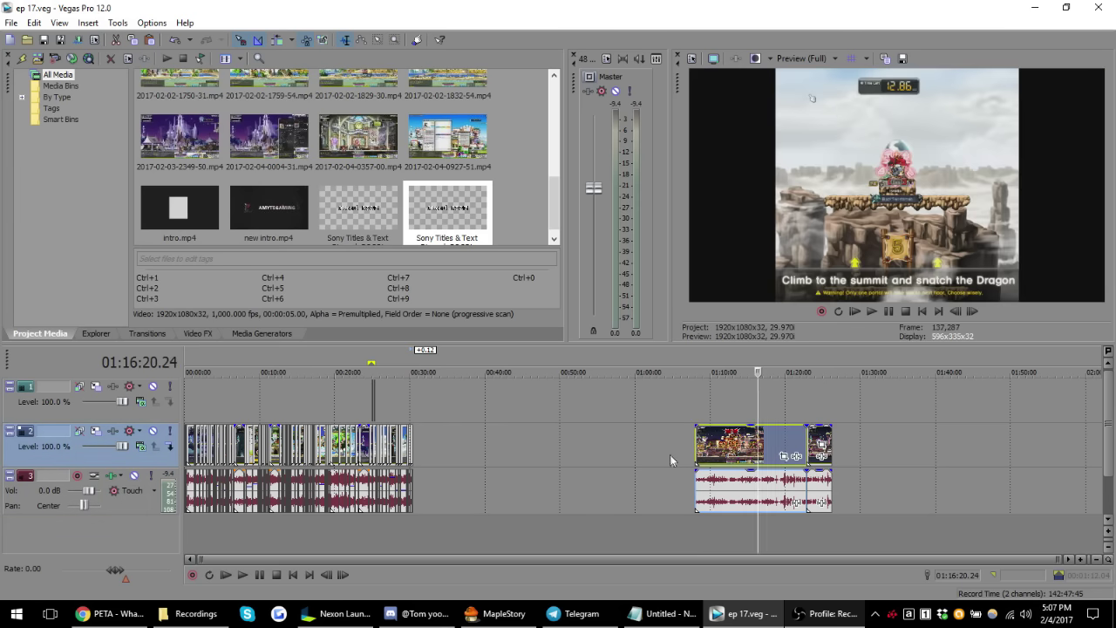
pyautogui.click(707, 455)
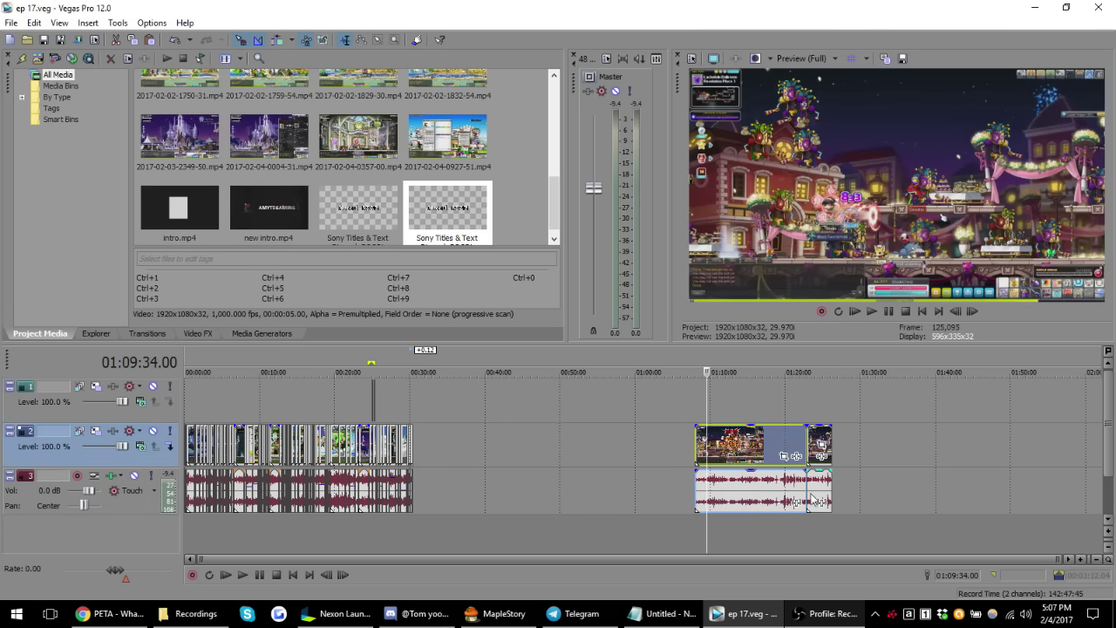
pyautogui.click(411, 445)
pyautogui.scroll(3, 410, 444)
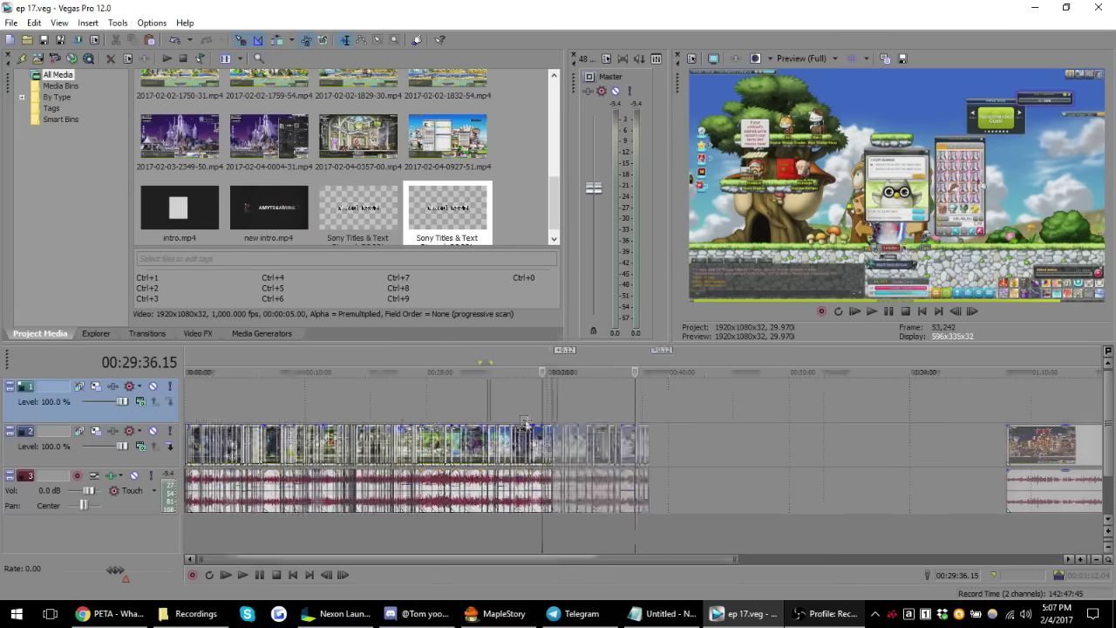
pyautogui.scroll(3, 527, 426)
pyautogui.scroll(-3, 672, 408)
pyautogui.scroll(3, 671, 408)
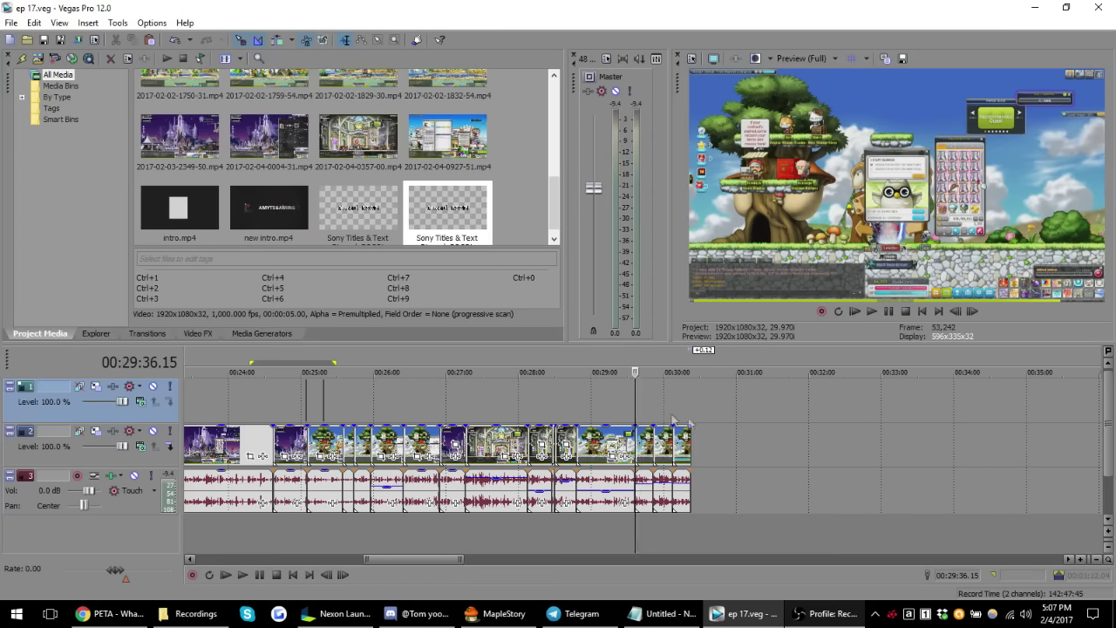
pyautogui.click(694, 406)
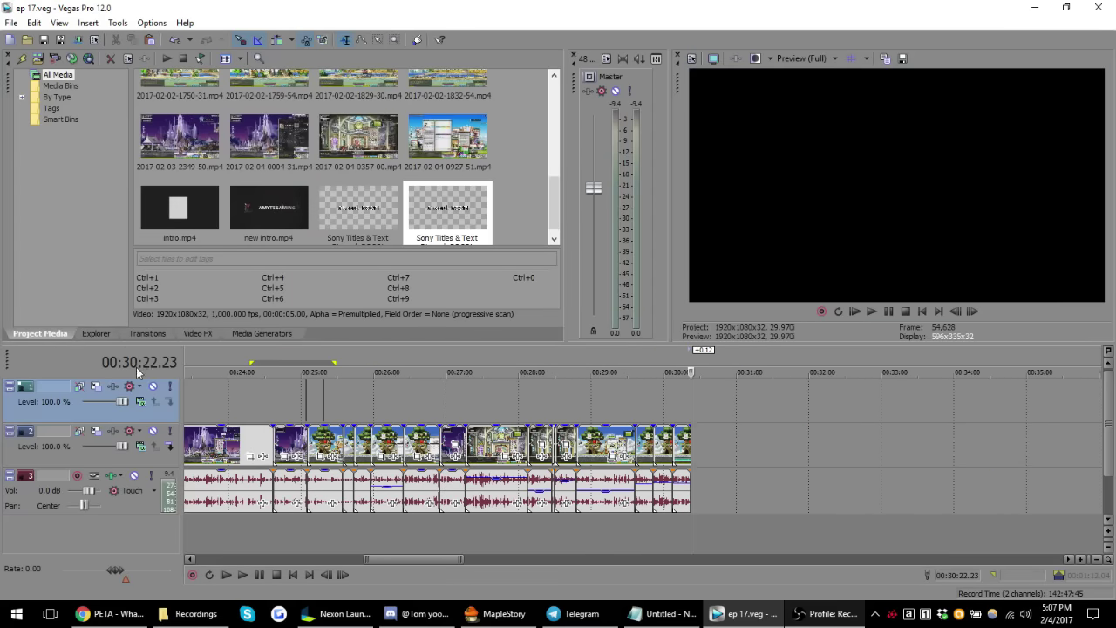
pyautogui.scroll(-5, 716, 466)
pyautogui.scroll(-3, 716, 465)
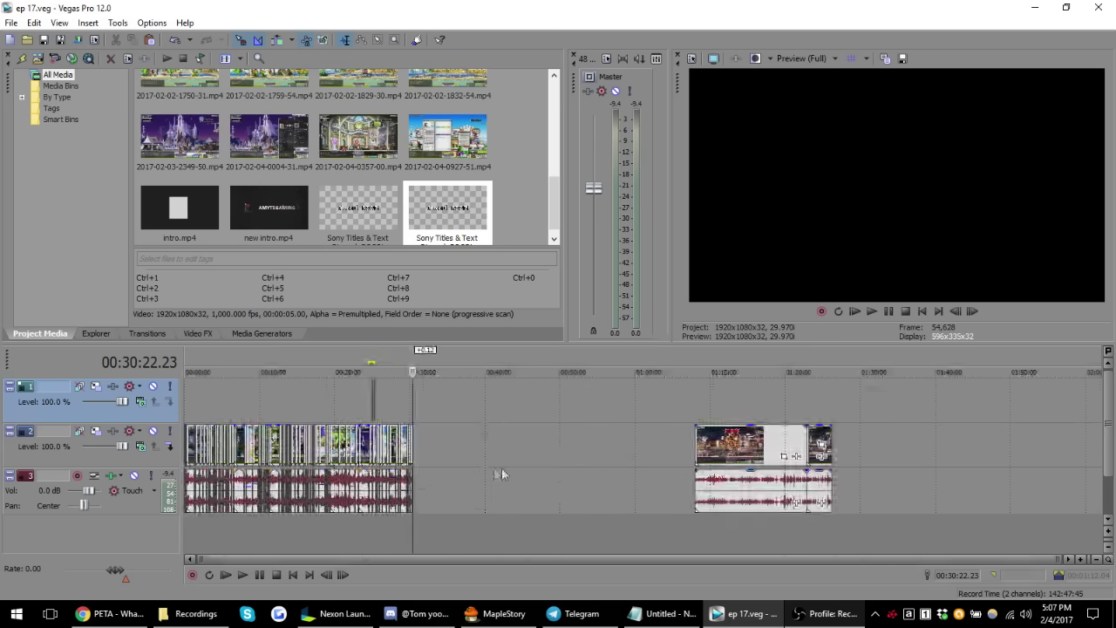
pyautogui.scroll(3, 523, 466)
pyautogui.scroll(-3, 646, 451)
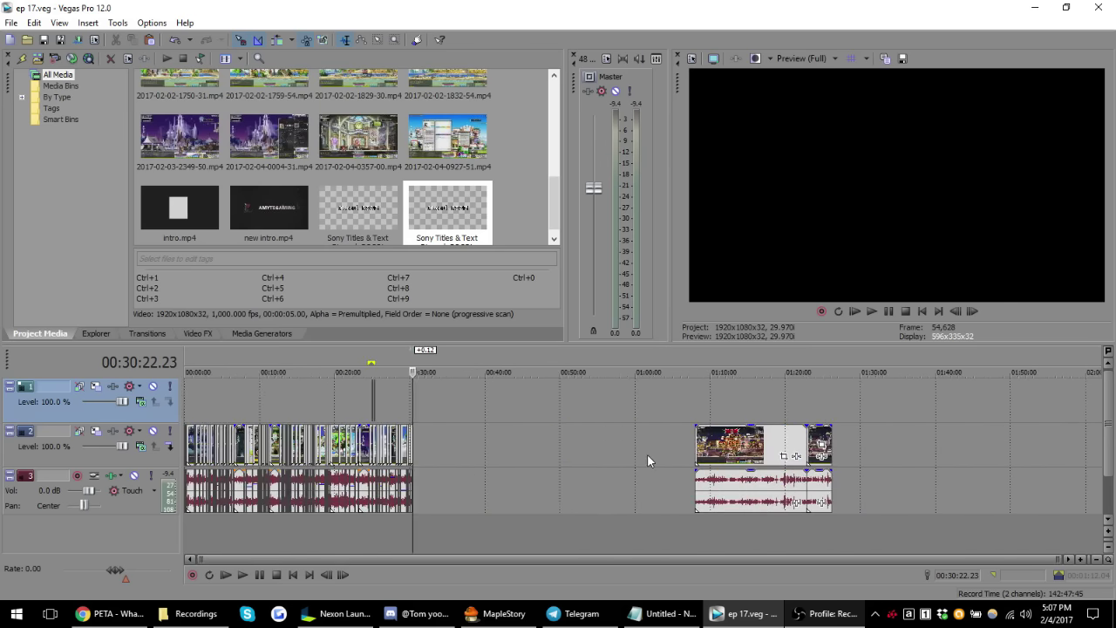
pyautogui.click(741, 447)
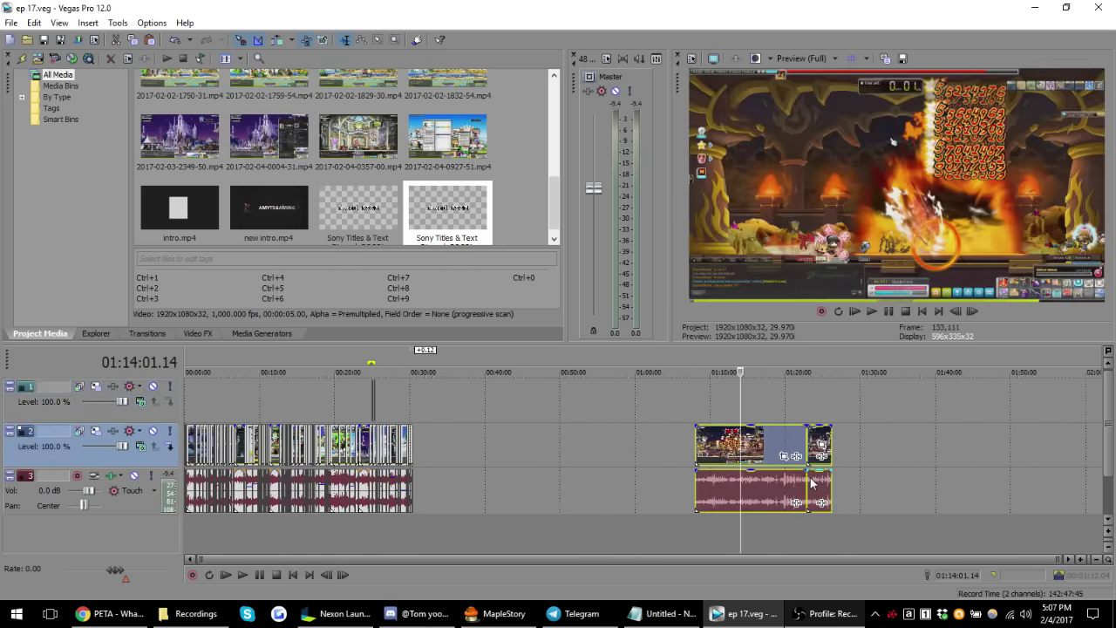
# - Delete the stray clip group past 30:22 and go to the last clip at 00:30:07
pyautogui.press('Delete')
pyautogui.click(641, 401)
pyautogui.scroll(3, 477, 489)
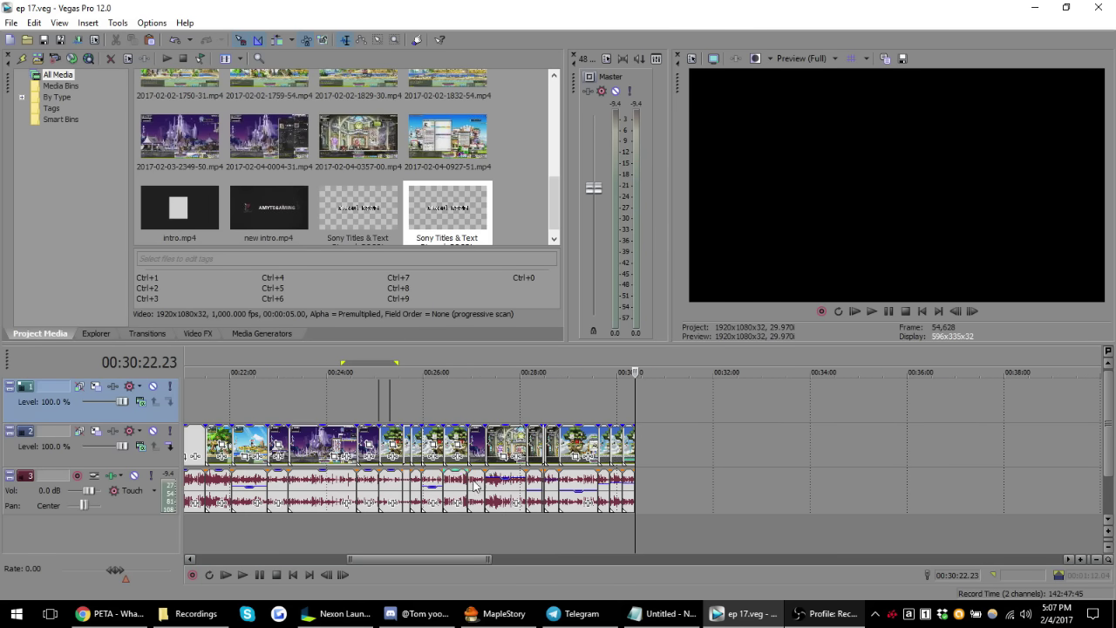
pyautogui.scroll(2, 553, 478)
pyautogui.scroll(1, 611, 462)
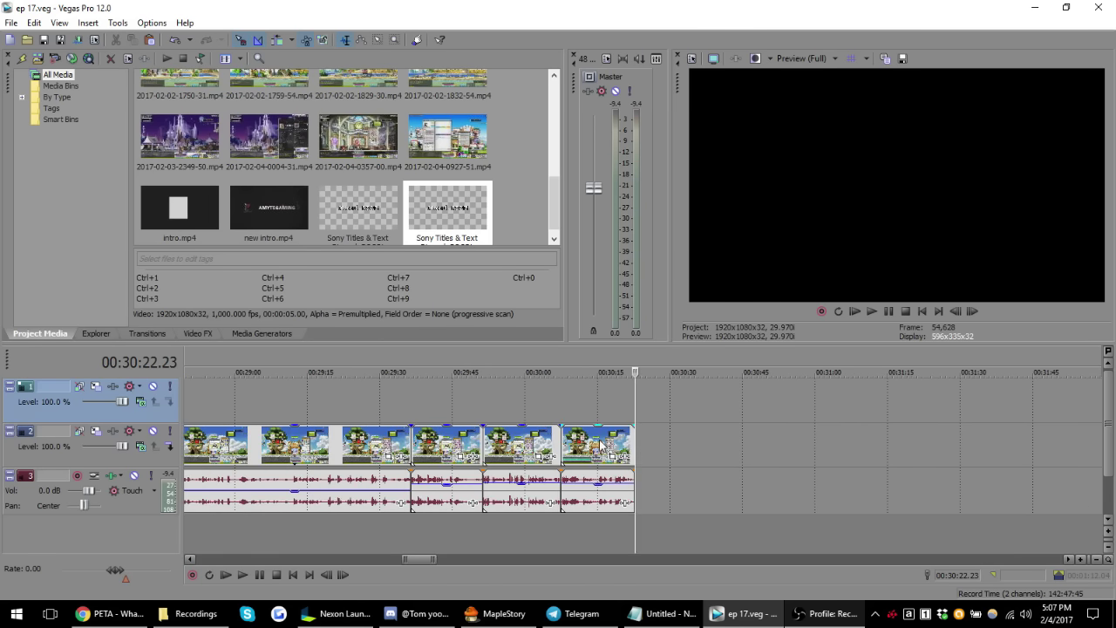
pyautogui.click(564, 444)
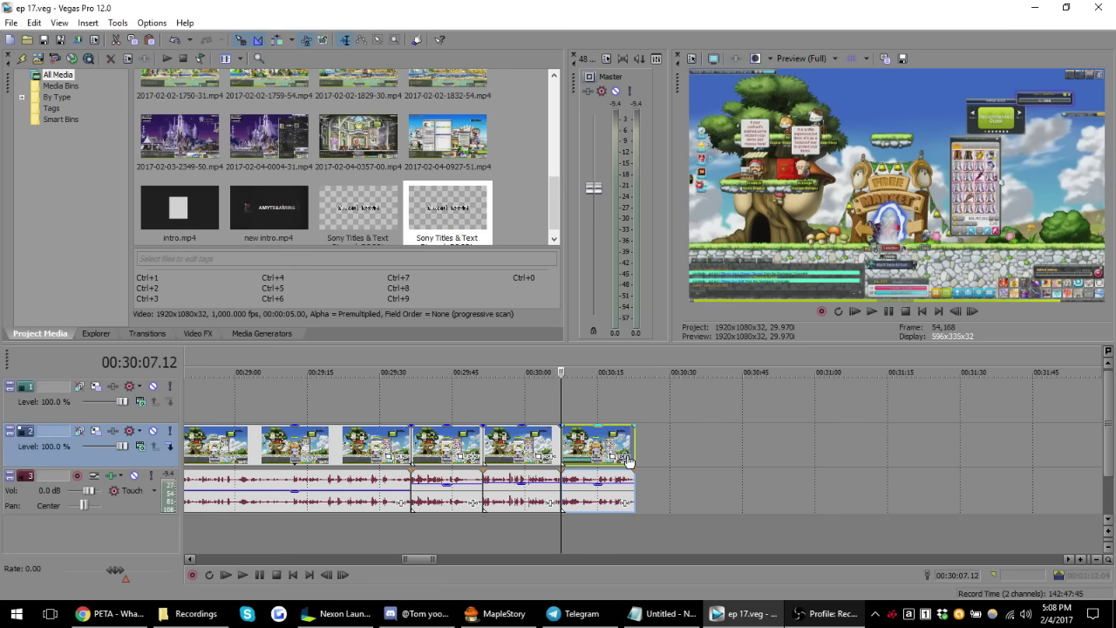
# - Play the edit's ending and bring the 'There's no more time left.' title editor forward
pyautogui.press('space')
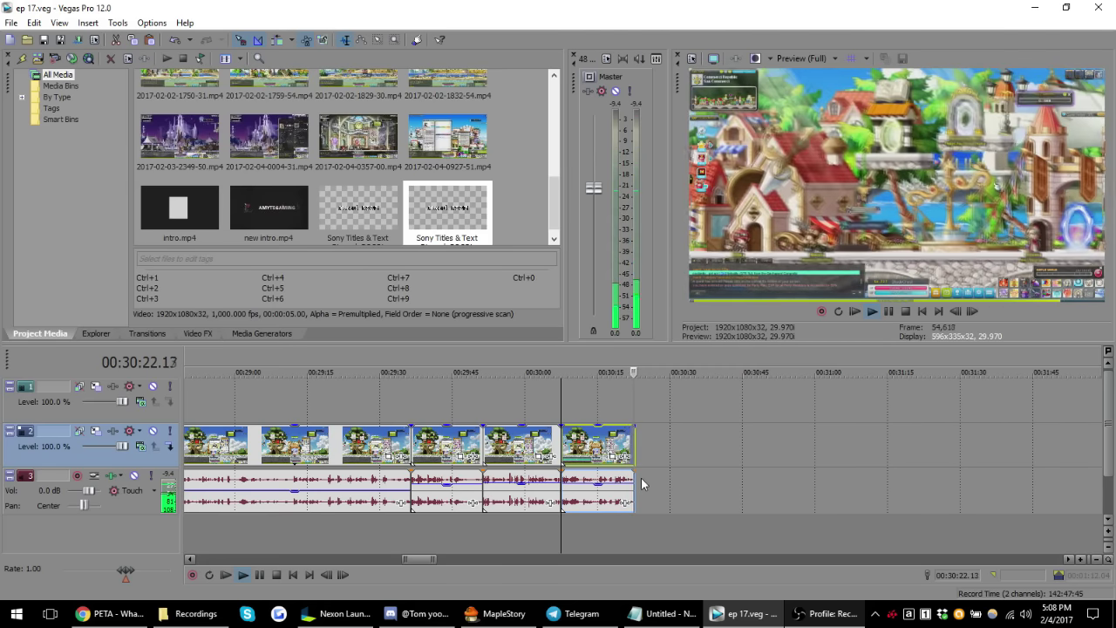
pyautogui.press('space')
pyautogui.scroll(-5, 671, 431)
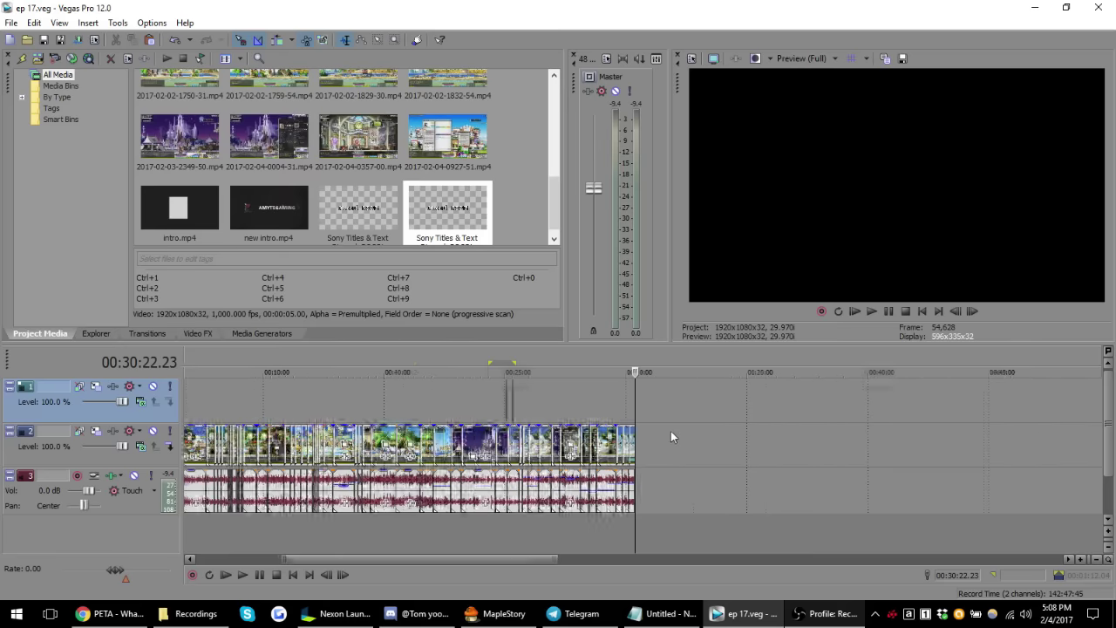
pyautogui.scroll(-3, 671, 431)
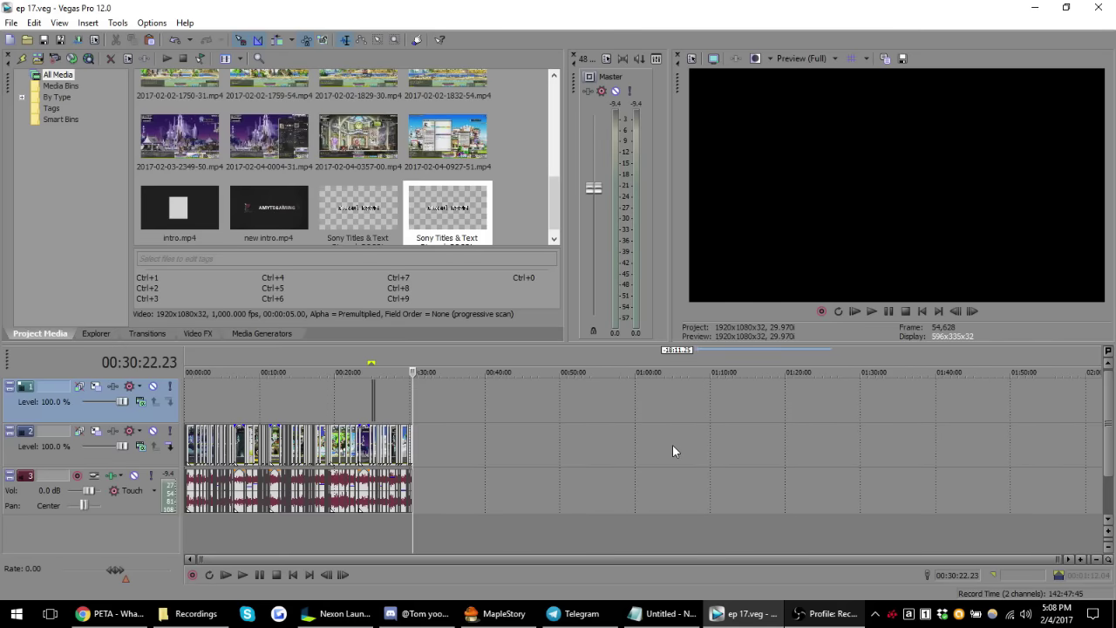
pyautogui.scroll(5, 624, 471)
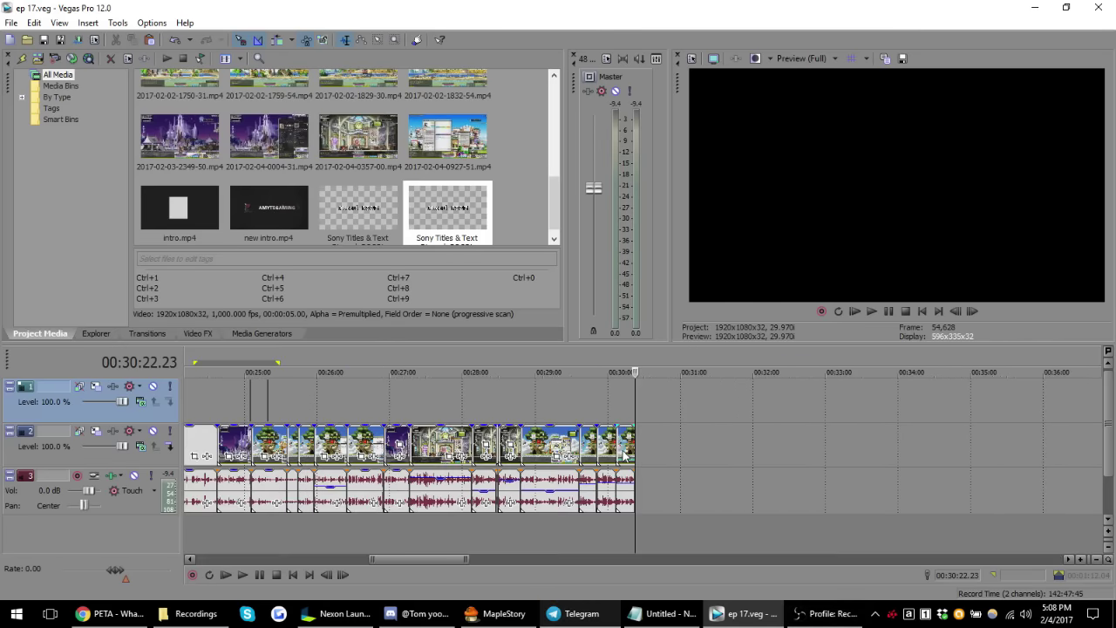
pyautogui.scroll(-5, 624, 454)
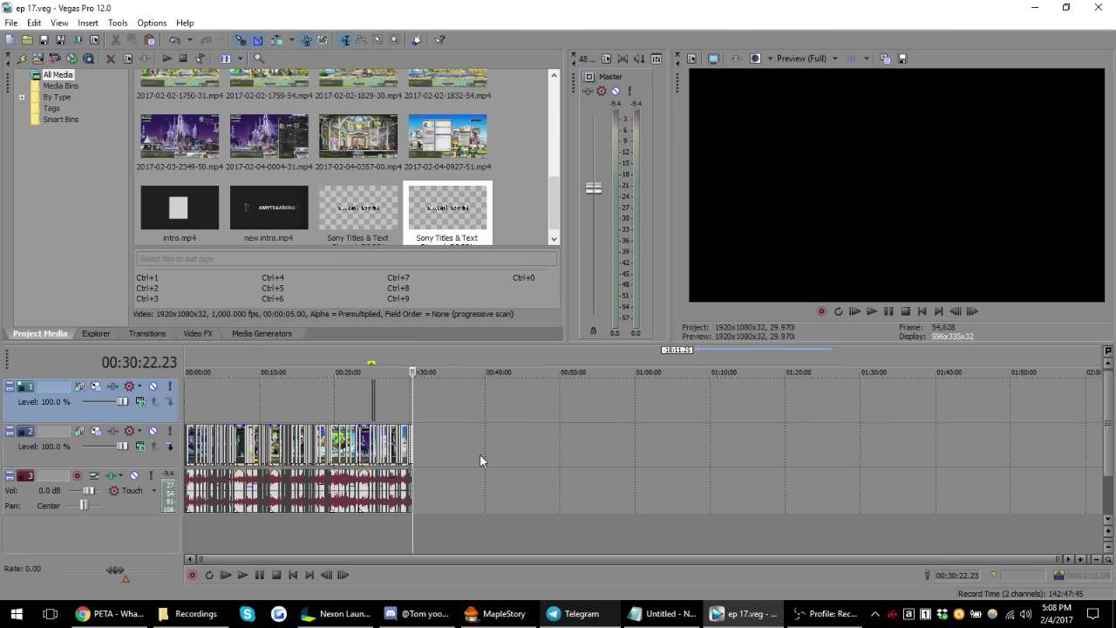
pyautogui.scroll(4, 479, 453)
pyautogui.scroll(2, 462, 462)
pyautogui.scroll(-6, 444, 470)
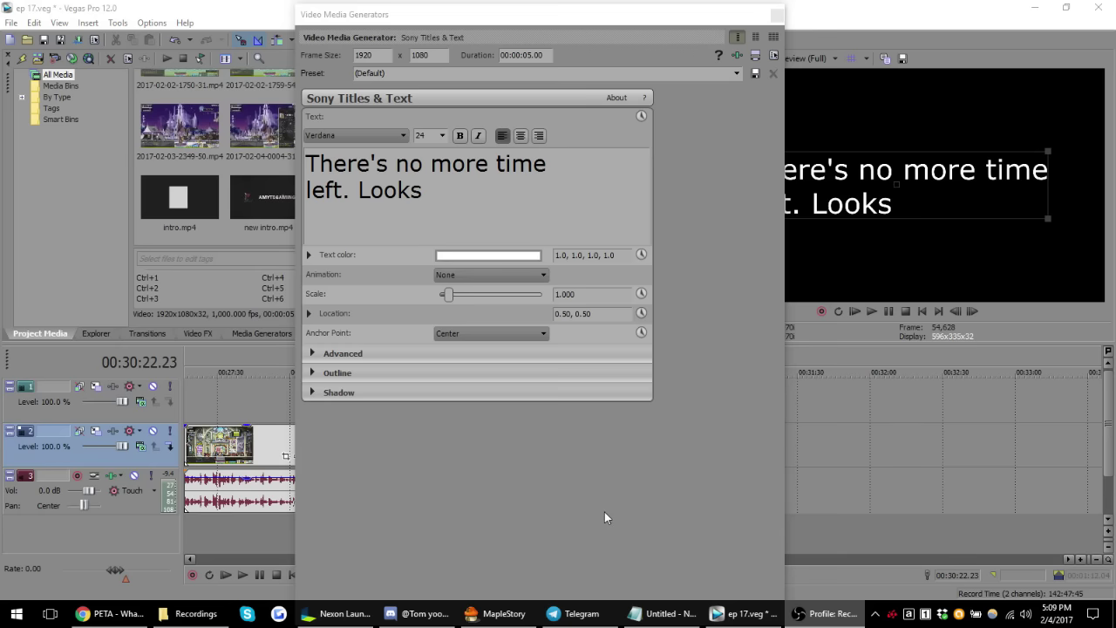
pyautogui.click(604, 512)
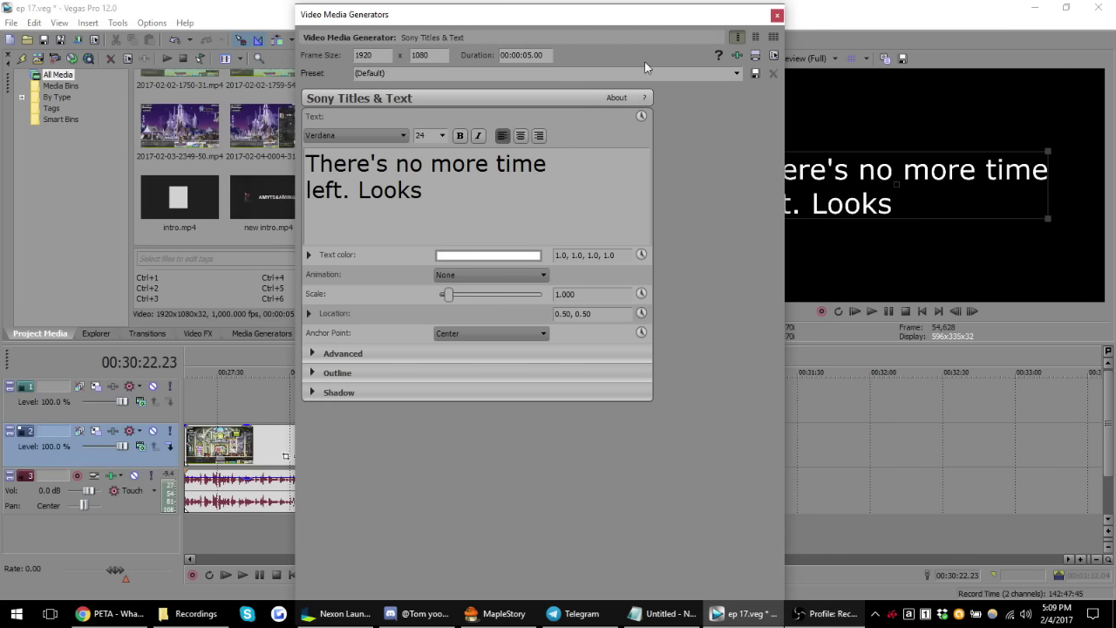
# - Center the 'no more time left… wait for the next one!' title text and close the editor
pyautogui.moveTo(672, 17)
pyautogui.mouseDown()
pyautogui.moveTo(687, 155)
pyautogui.moveTo(425, 30)
pyautogui.moveTo(448, 23)
pyautogui.mouseUp()
pyautogui.write('like')
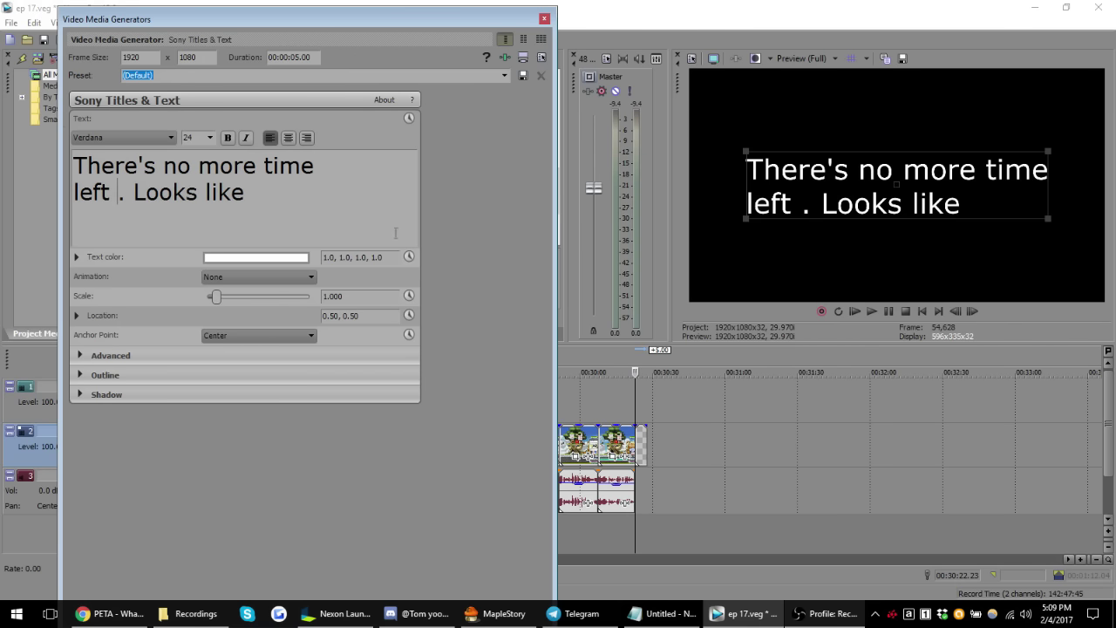
pyautogui.write(' for this episode')
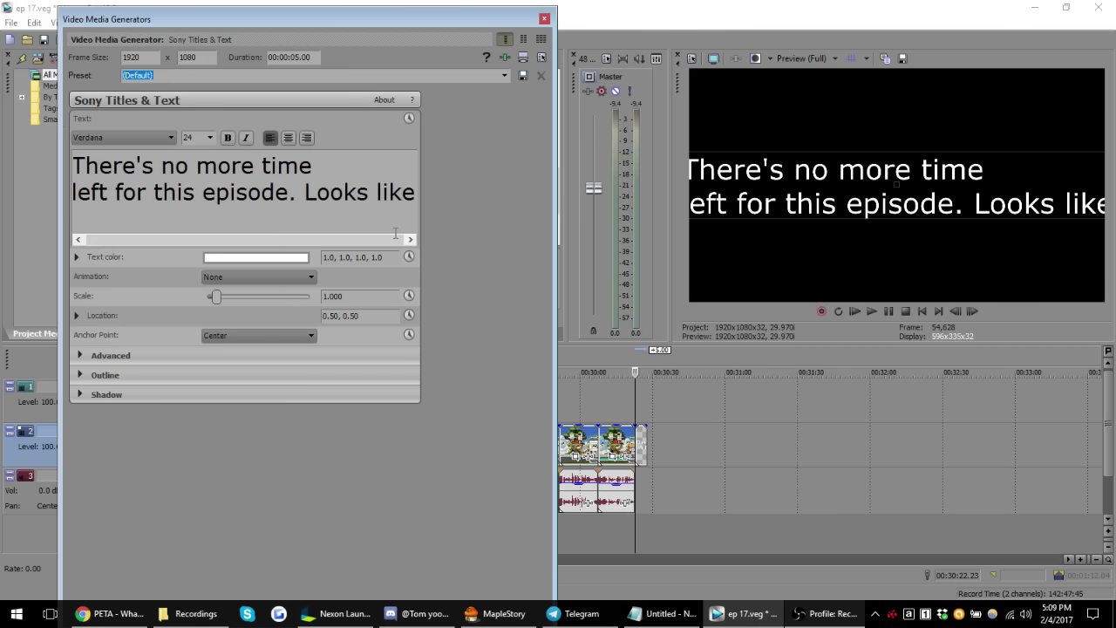
pyautogui.write(' you will have to wait for the next one!')
pyautogui.click(288, 138)
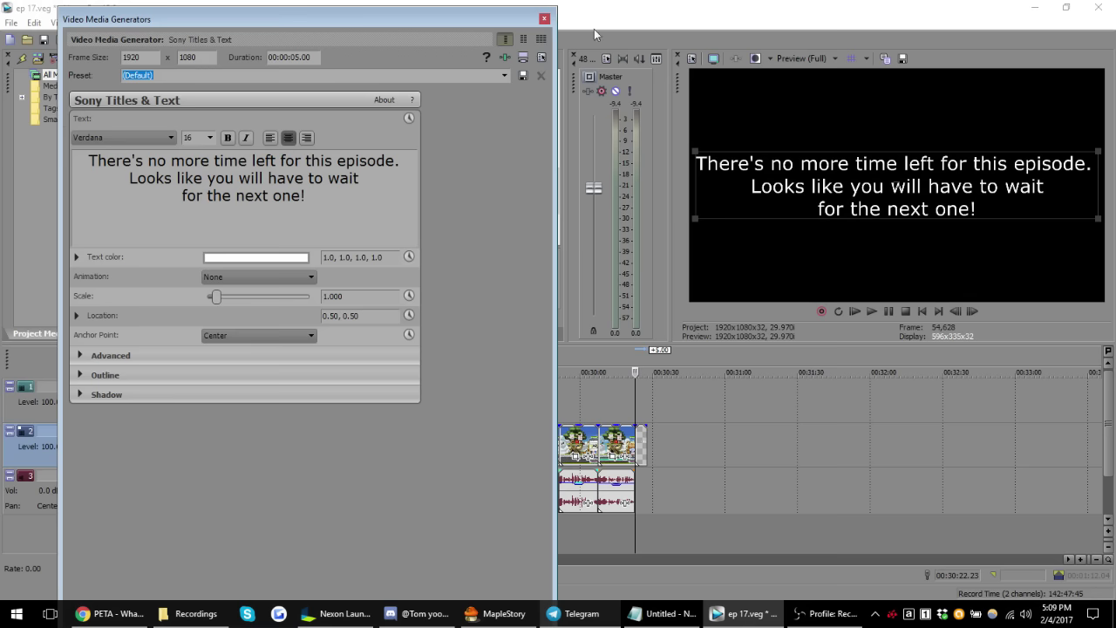
pyautogui.click(544, 18)
pyautogui.scroll(3, 699, 391)
# - Save the project, check the timeline end near 30:27, and return to the Recordings window
pyautogui.hotkey('ctrl', 's')
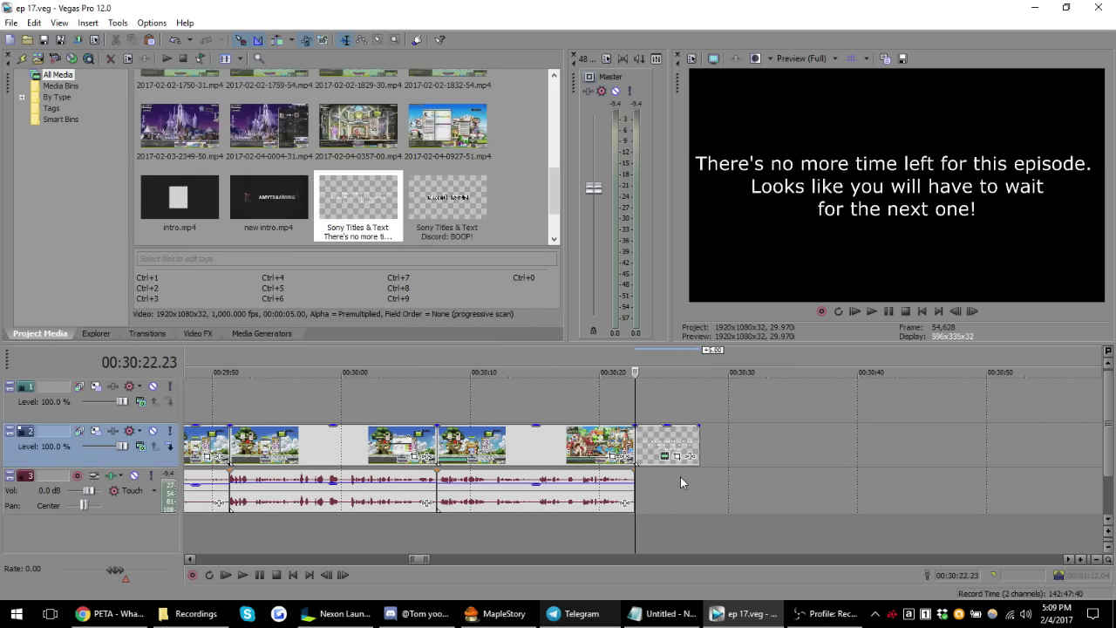
pyautogui.scroll(-3, 729, 466)
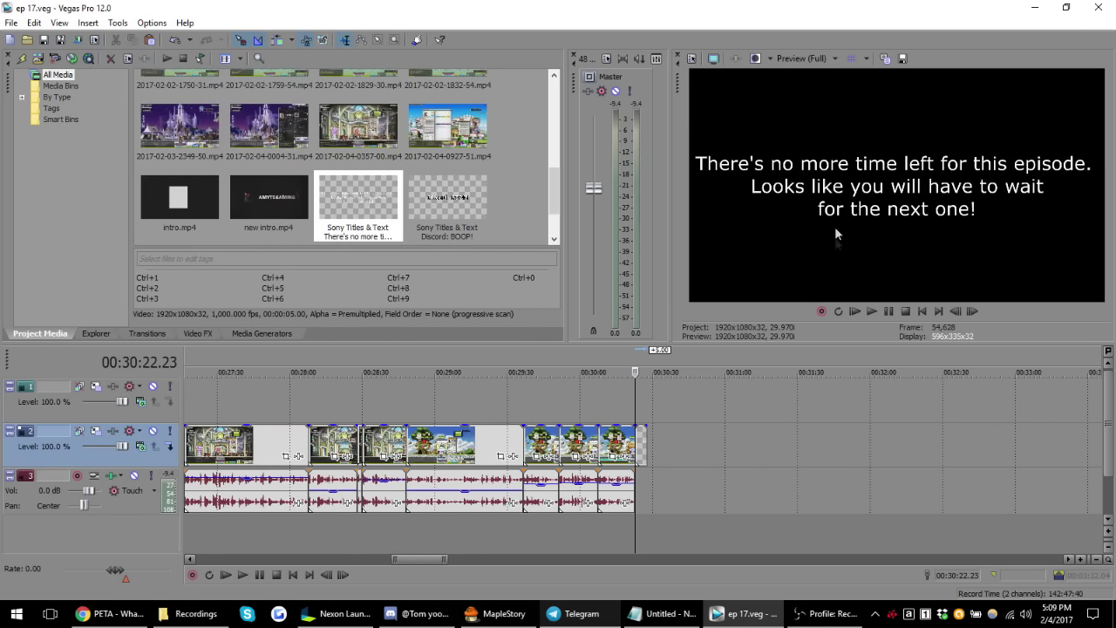
pyautogui.scroll(-2, 694, 467)
pyautogui.scroll(-2, 663, 436)
pyautogui.scroll(-2, 433, 401)
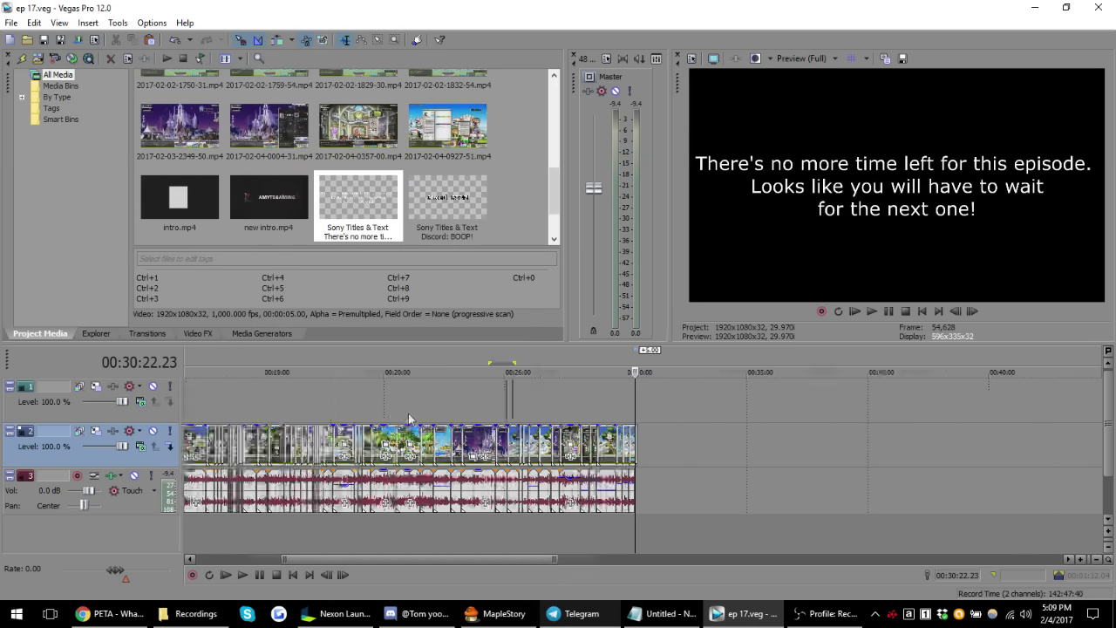
pyautogui.click(410, 417)
pyautogui.scroll(3, 741, 414)
pyautogui.click(741, 413)
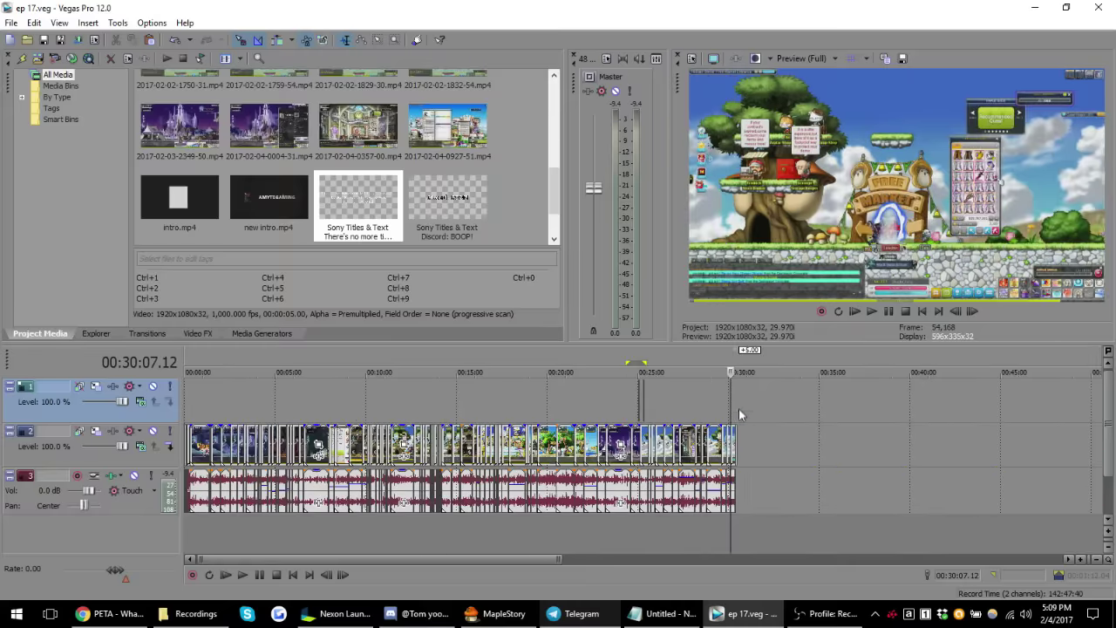
pyautogui.scroll(3, 626, 412)
pyautogui.click(669, 404)
pyautogui.scroll(-3, 669, 404)
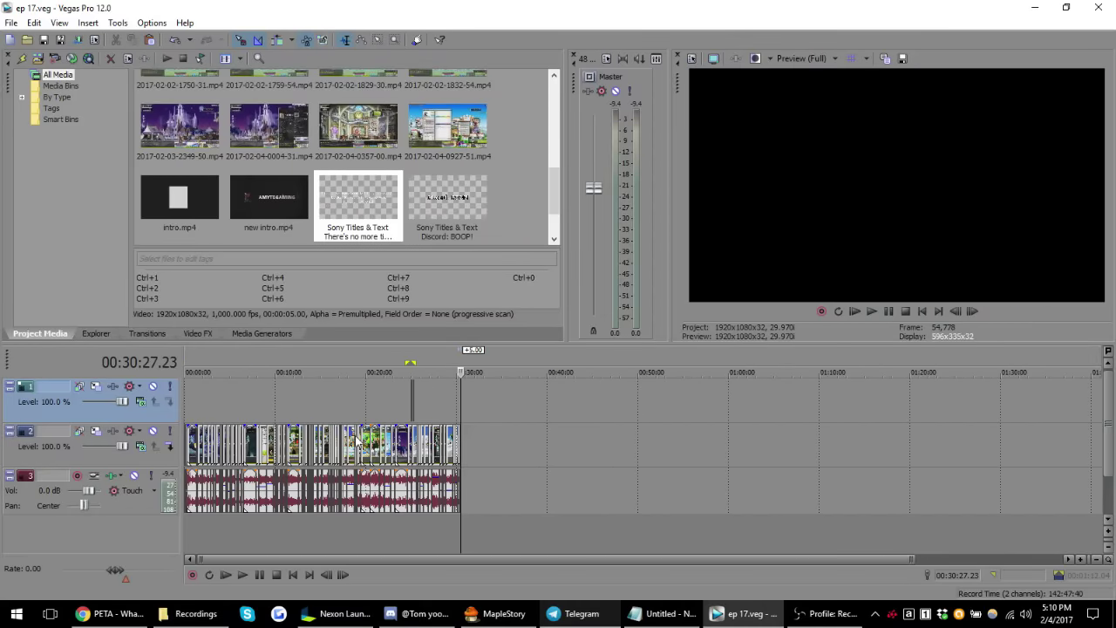
pyautogui.click(188, 613)
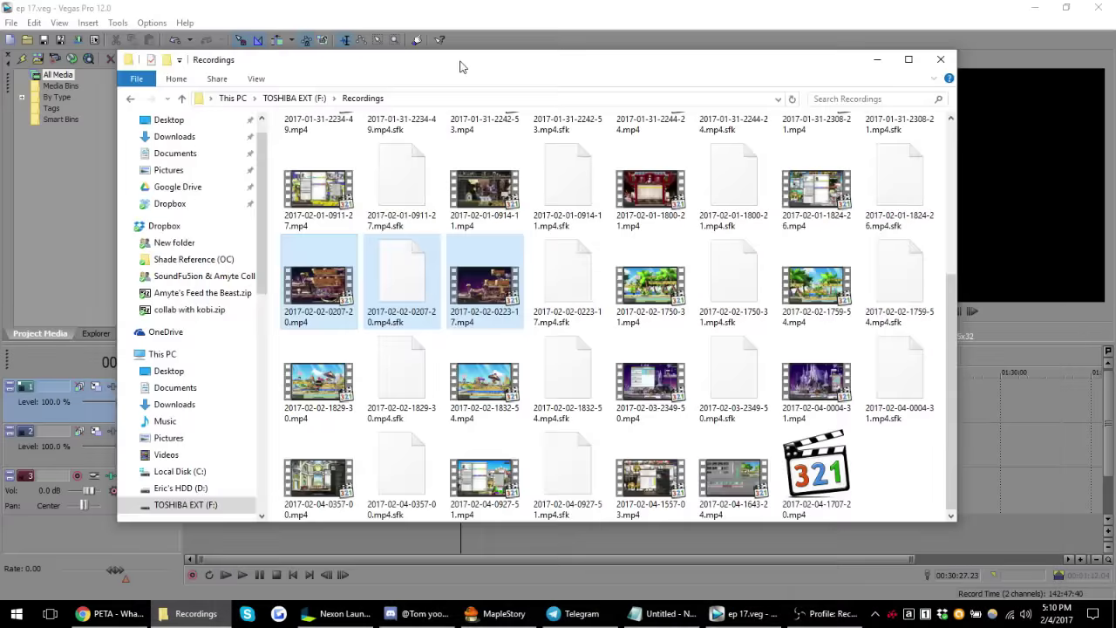
pyautogui.scroll(3, 510, 195)
# - Browse the secret project, minecraft and bts folders inside Recordings
pyautogui.doubleClick(567, 162)
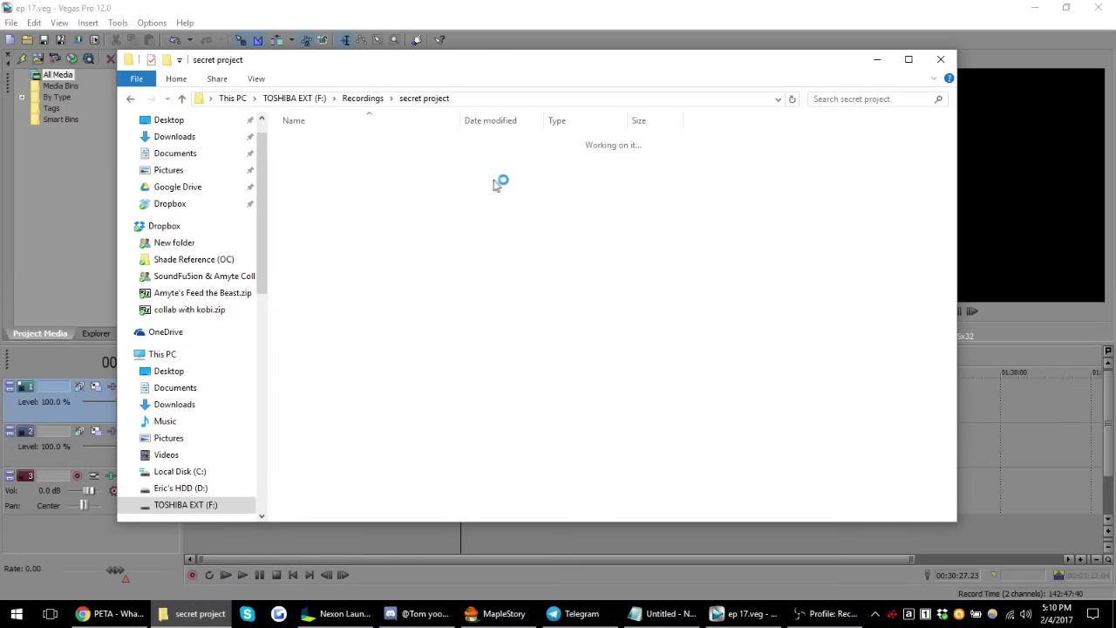
pyautogui.press('BackSpace')
pyautogui.click(484, 157)
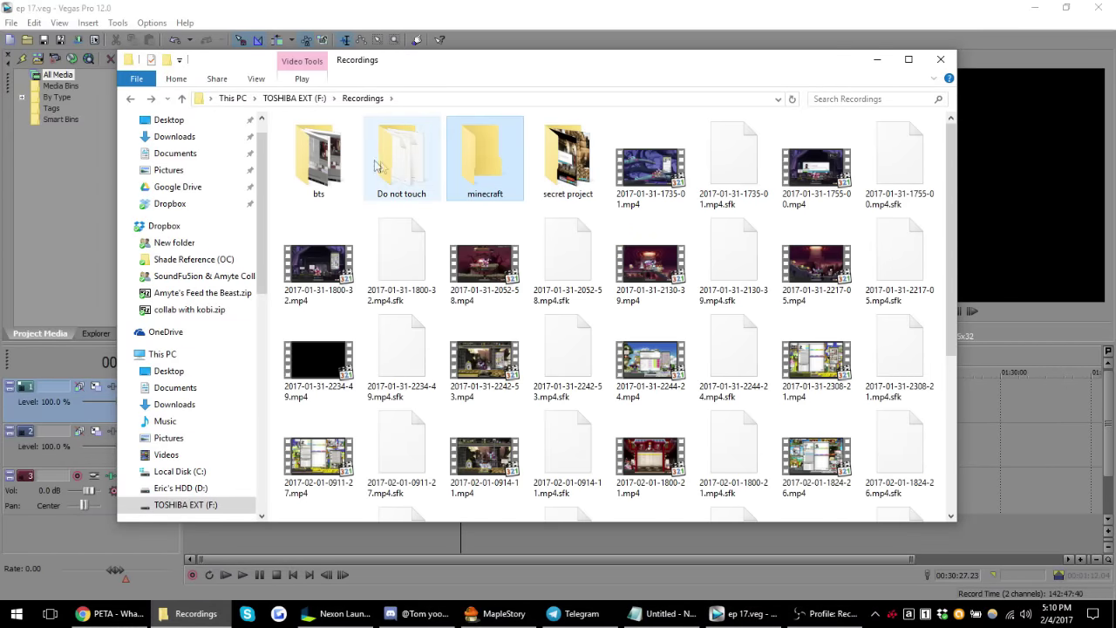
pyautogui.doubleClick(338, 166)
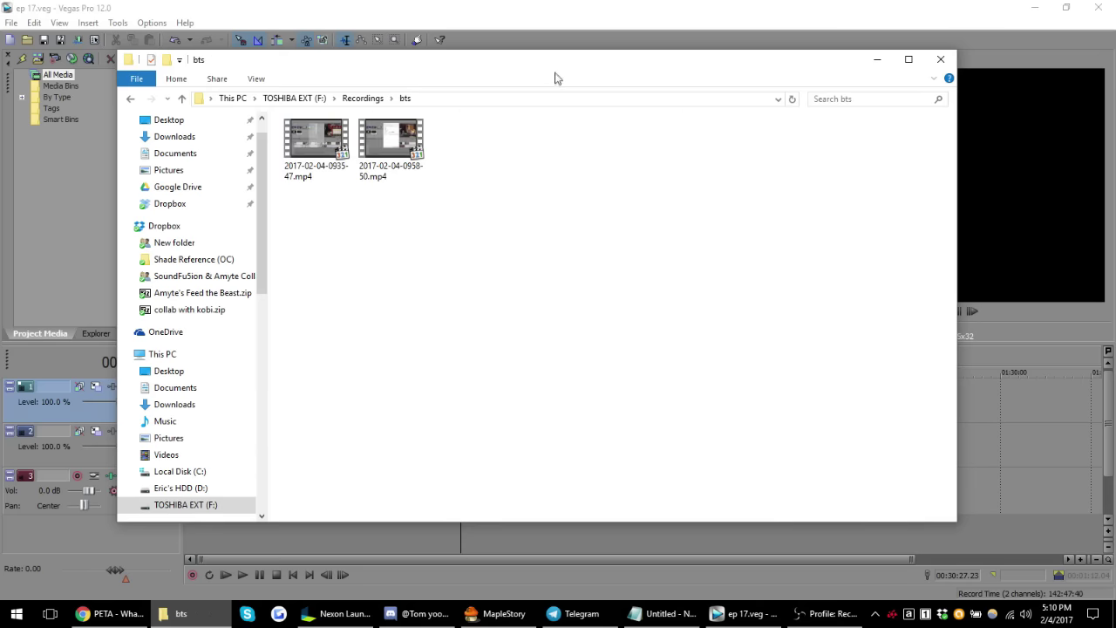
pyautogui.press('BackSpace')
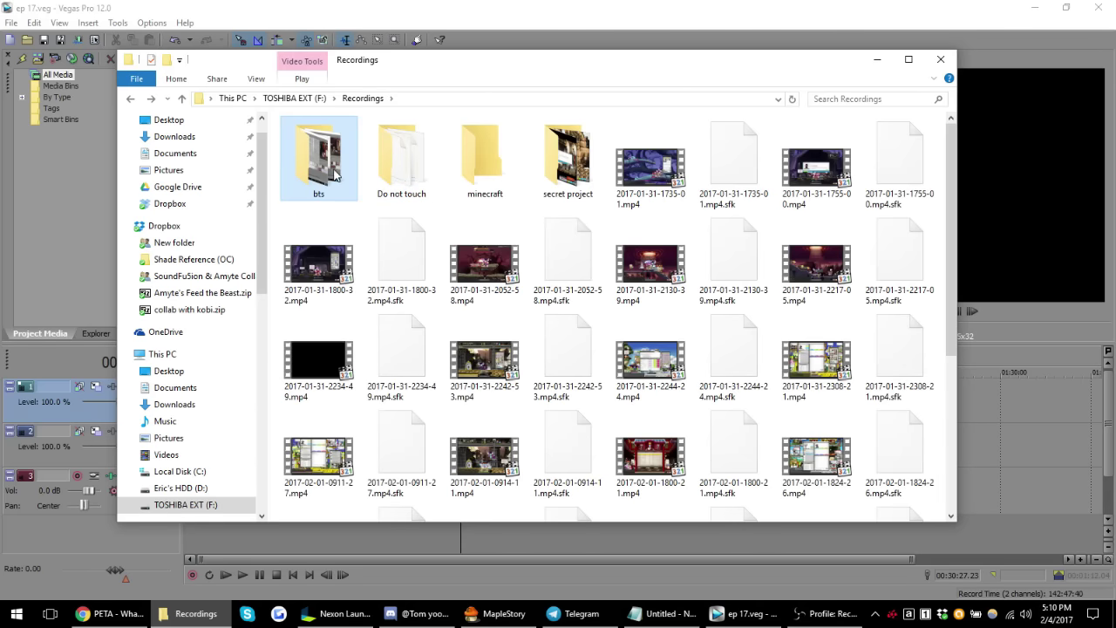
pyautogui.doubleClick(336, 174)
pyautogui.press('BackSpace')
pyautogui.scroll(-5, 576, 262)
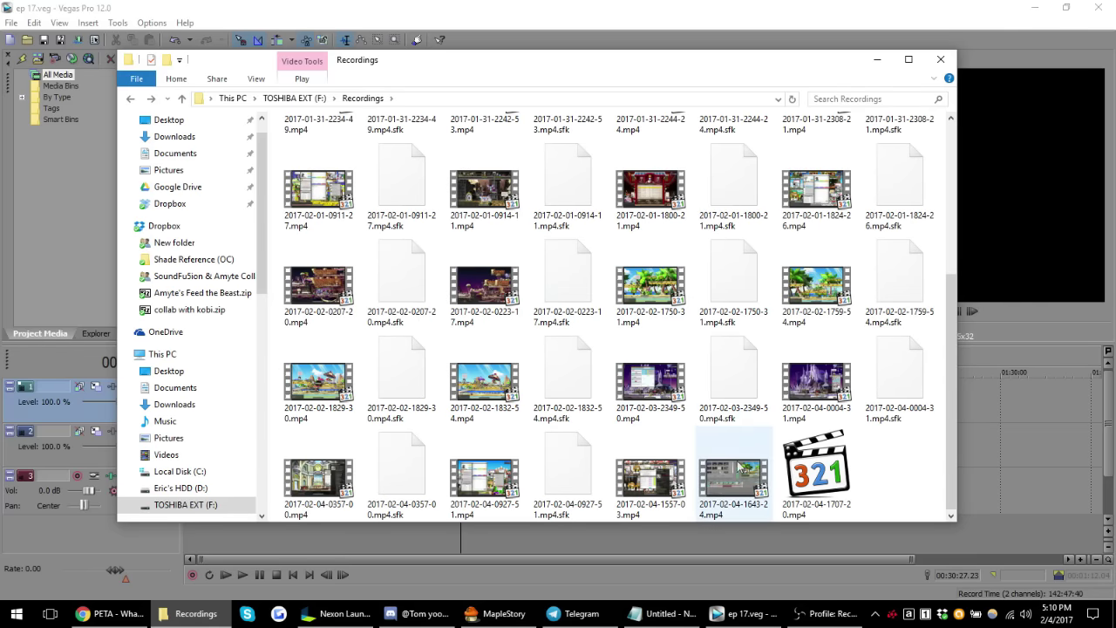
pyautogui.scroll(10, 576, 305)
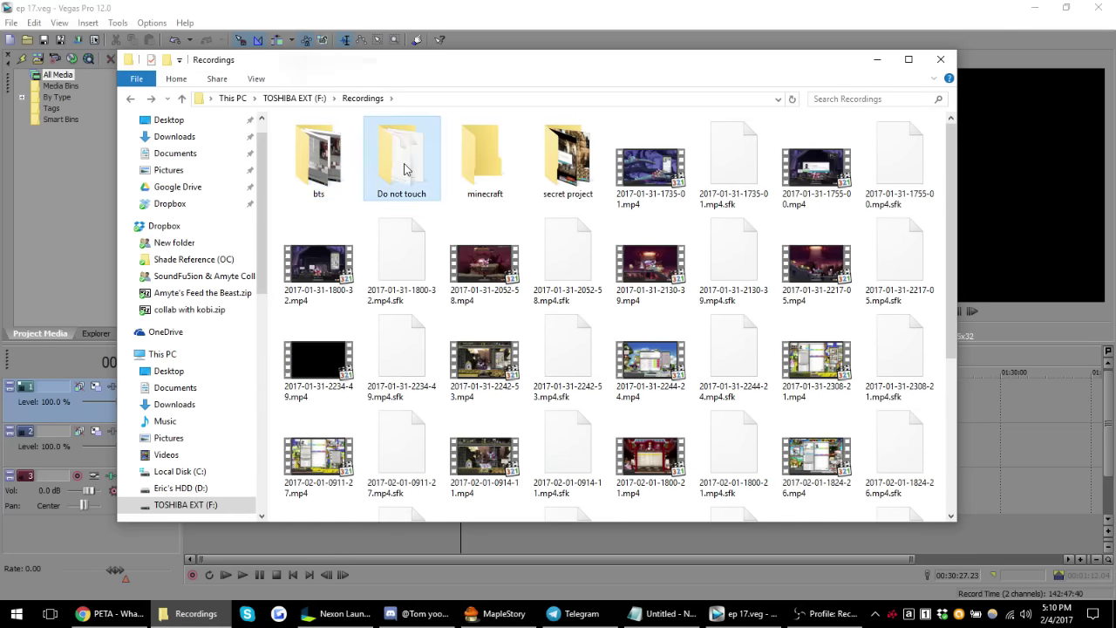
# - Open the Do not touch folder and drag outro.wav onto the project's audio track
pyautogui.doubleClick(406, 170)
pyautogui.moveTo(366, 258); pyautogui.dragTo(490, 316)
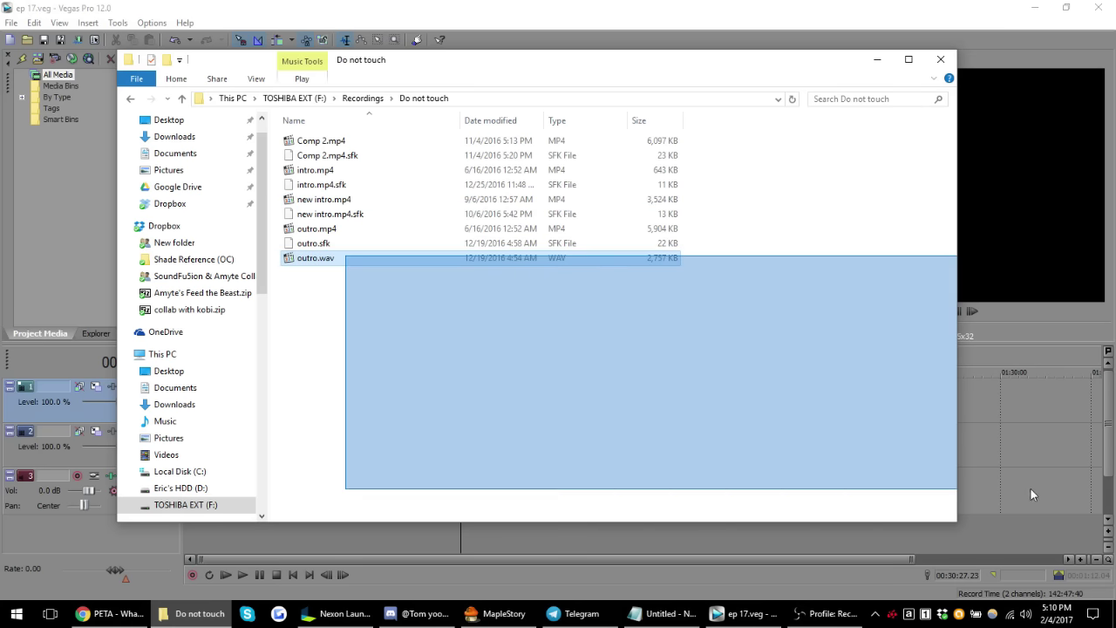
pyautogui.moveTo(316, 258); pyautogui.dragTo(973, 490)
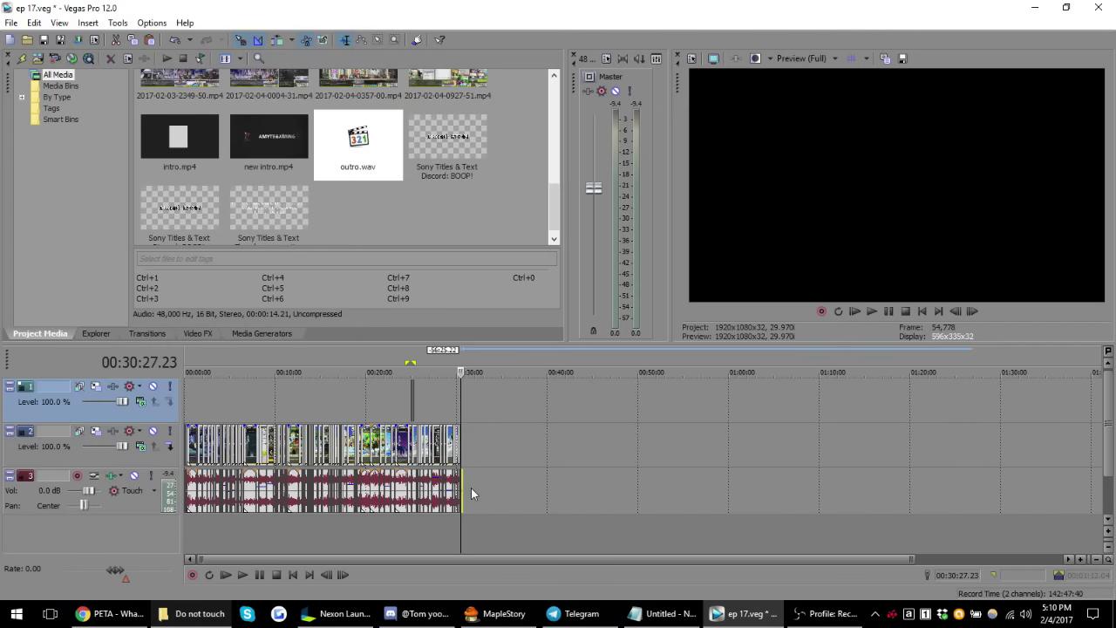
pyautogui.scroll(5, 922, 491)
# - Shorten the outro title and start outro.wav exactly where the title ends
pyautogui.moveTo(661, 493); pyautogui.dragTo(646, 498)
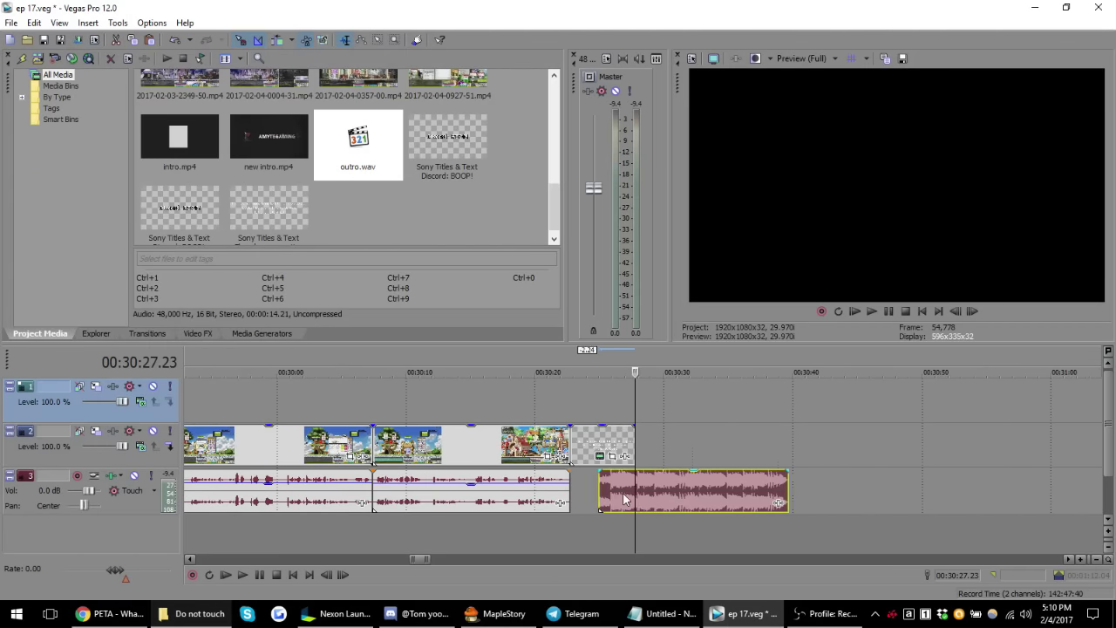
pyautogui.click(615, 442)
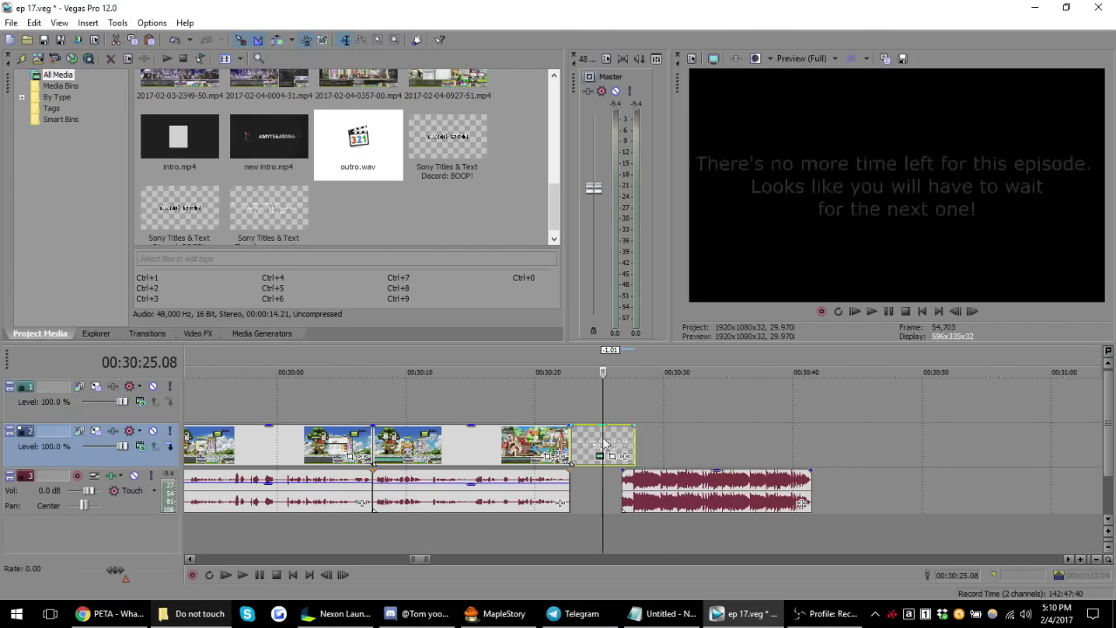
pyautogui.scroll(3, 615, 443)
pyautogui.moveTo(731, 444); pyautogui.dragTo(620, 445)
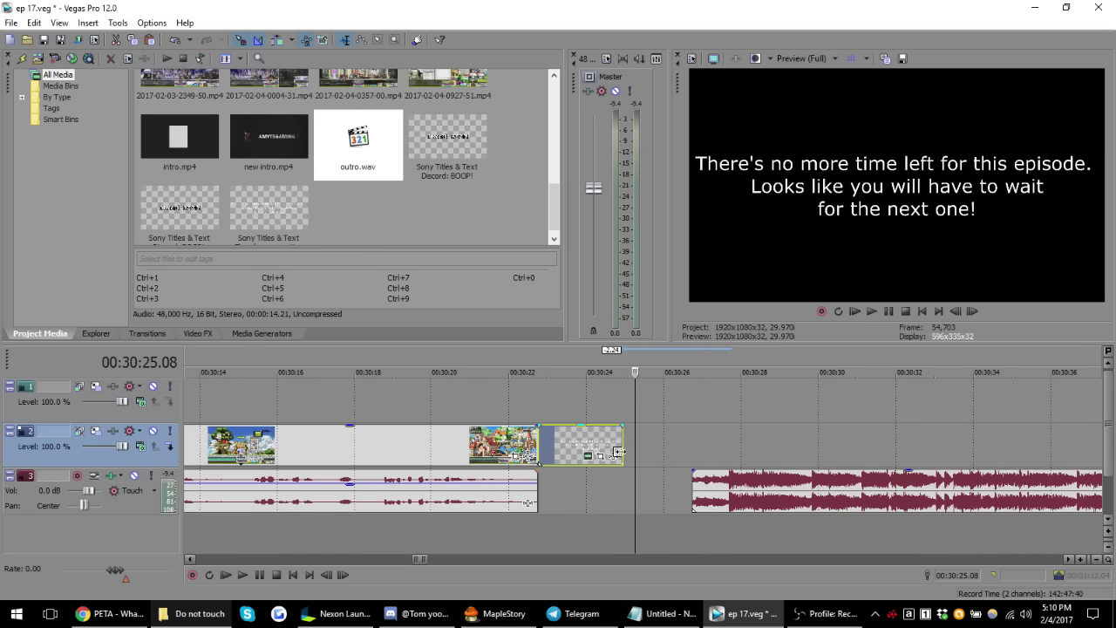
pyautogui.moveTo(755, 504); pyautogui.dragTo(688, 504)
# - Play back the ending to check it, then reopen the outro title's text
pyautogui.click(511, 447)
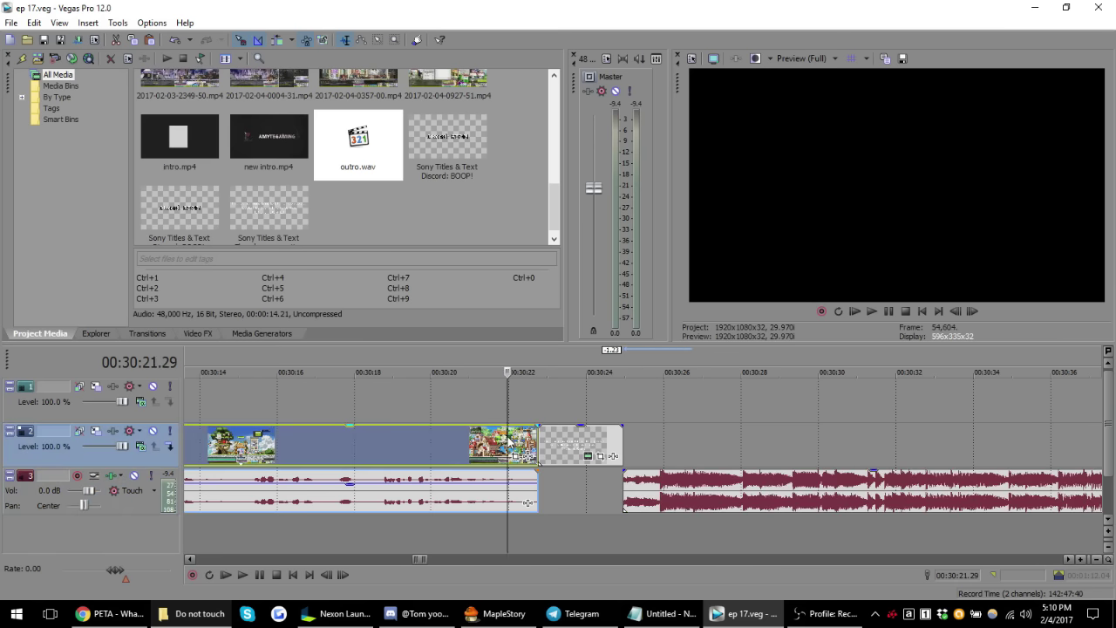
pyautogui.press('space')
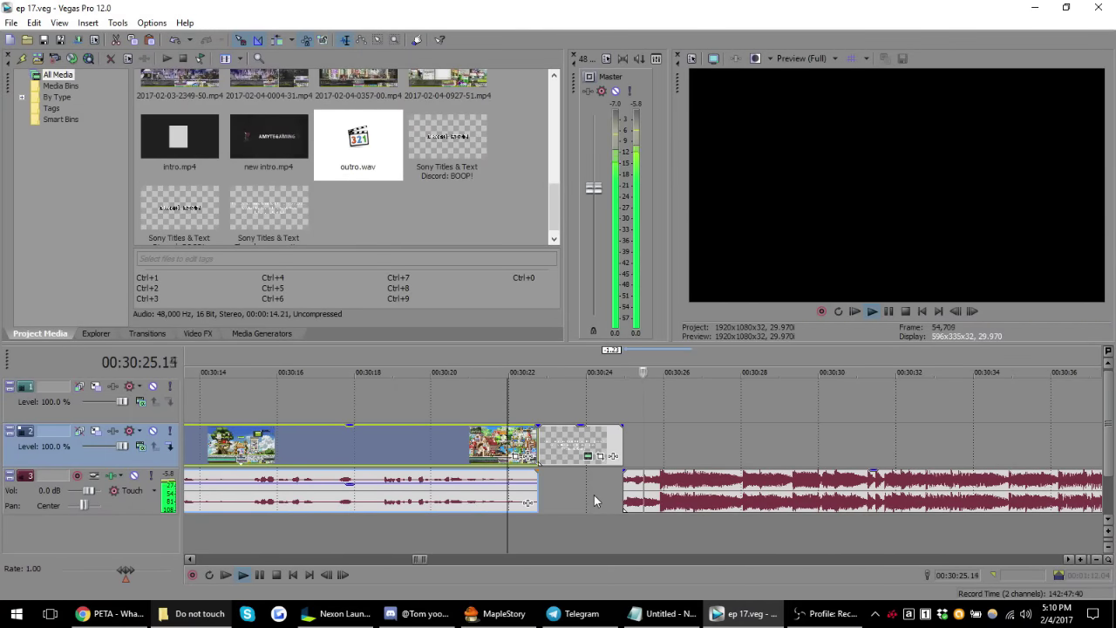
pyautogui.press('space')
pyautogui.click(583, 446)
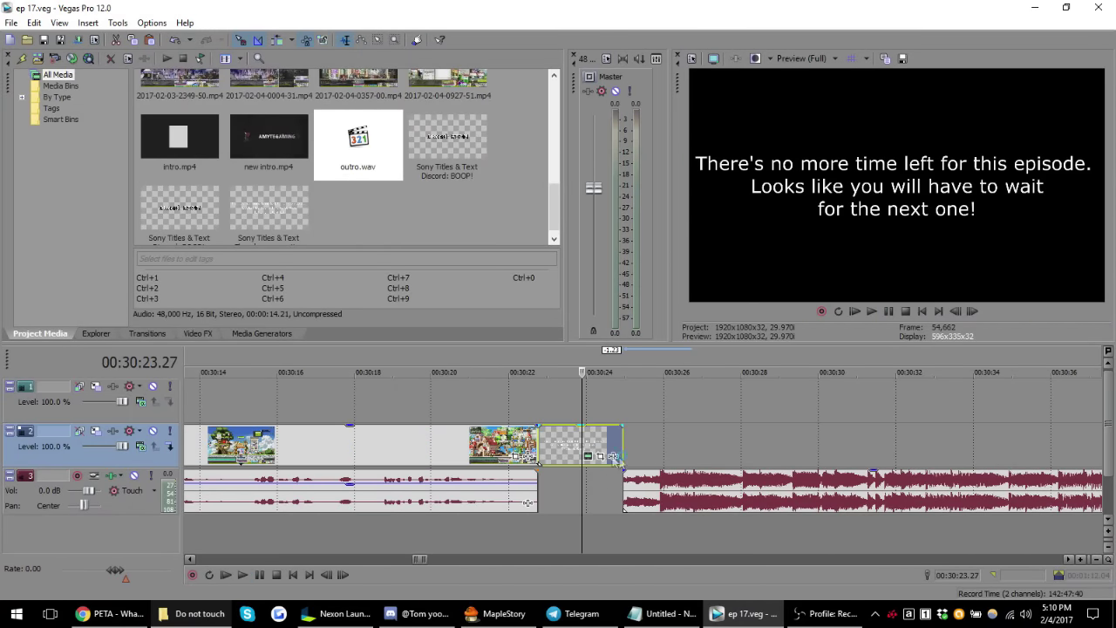
pyautogui.click(613, 456)
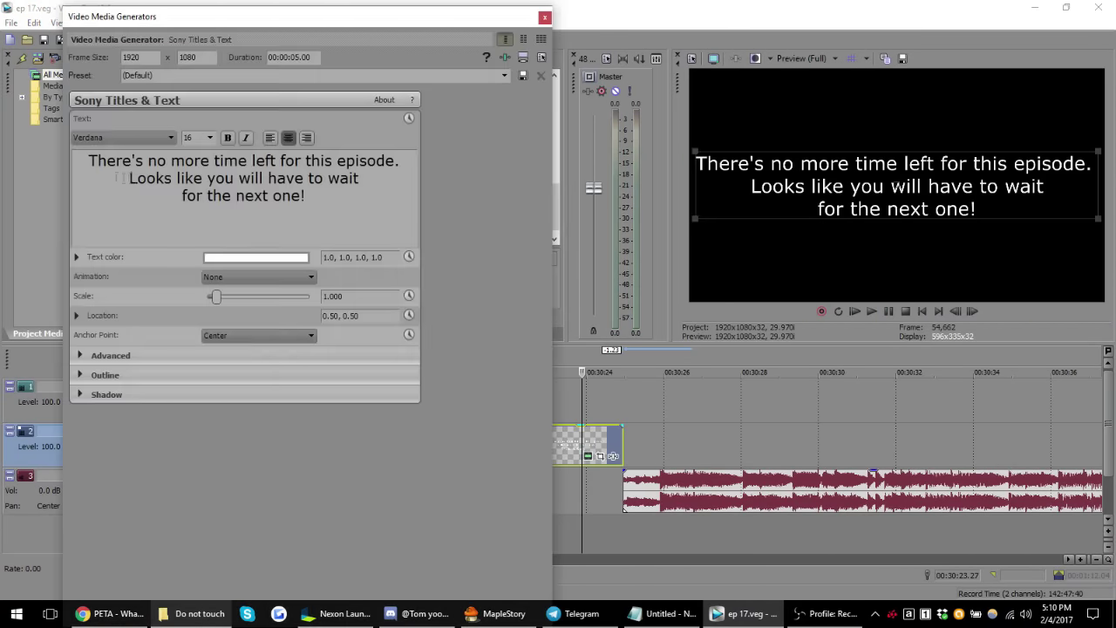
# - Rebreak the title's lines and replace 'Looks like' with 'Guess'
pyautogui.click(88, 161)
pyautogui.write('Oop')
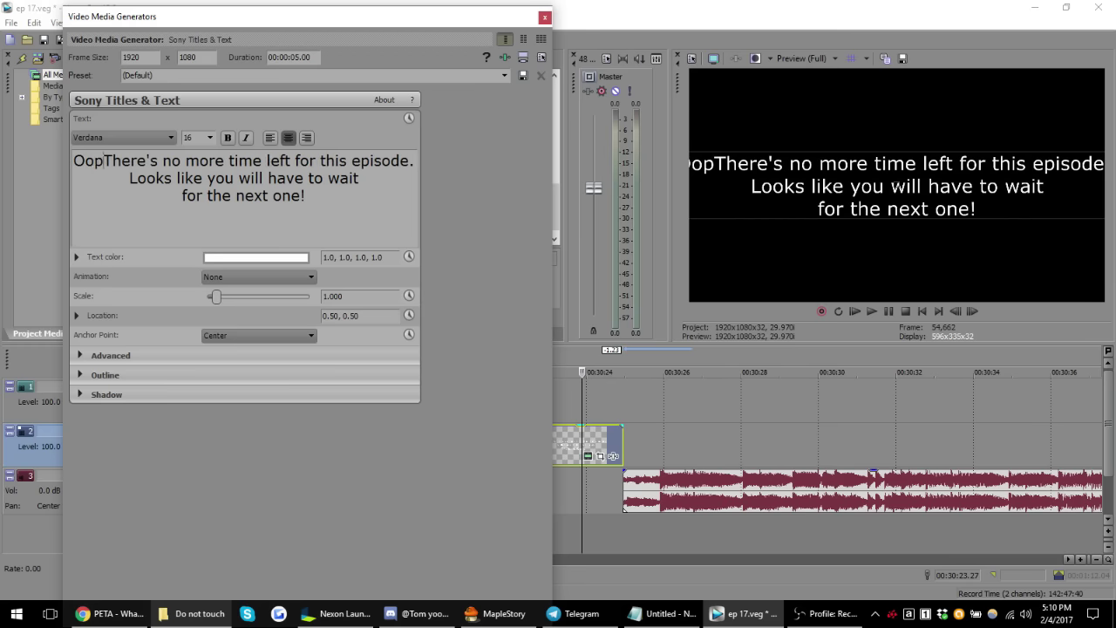
pyautogui.write('s! Looks l')
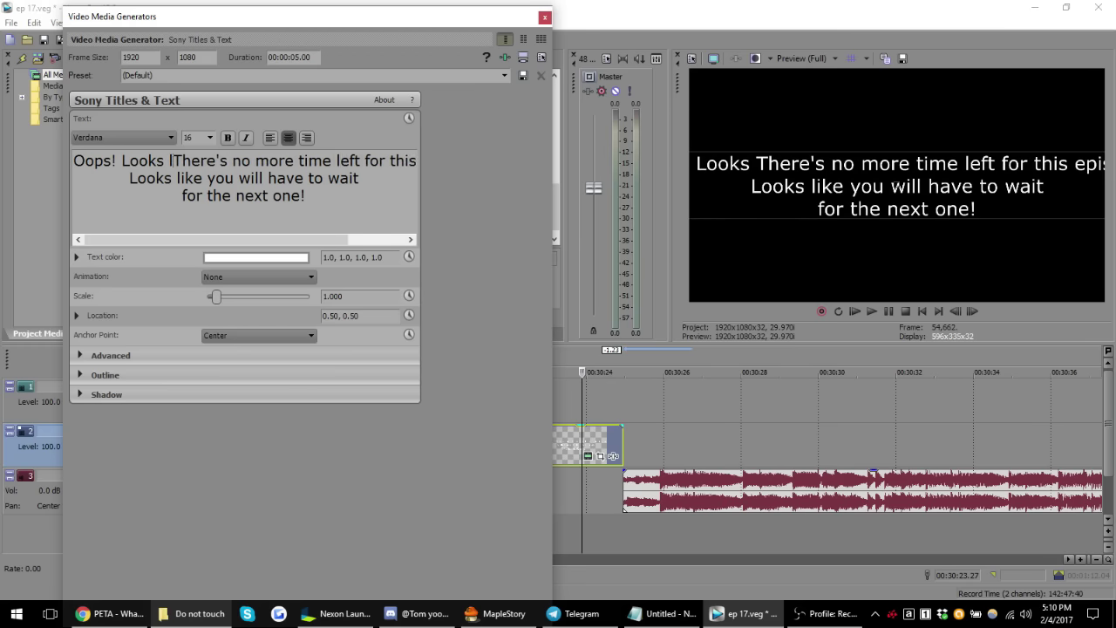
pyautogui.write('ike t')
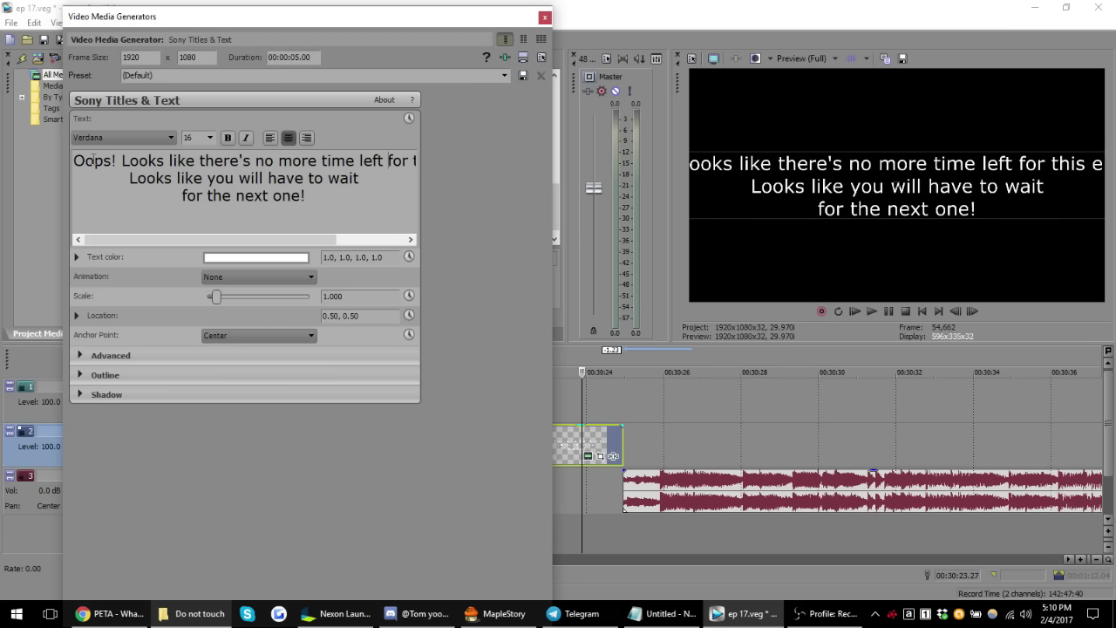
pyautogui.click(388, 160)
pyautogui.press('Return')
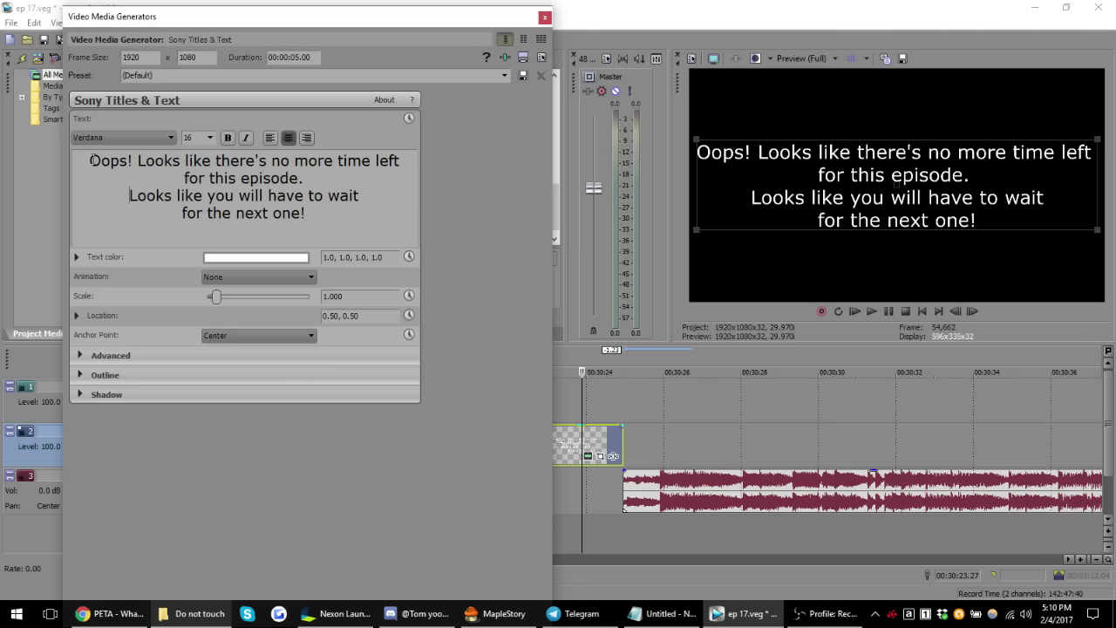
pyautogui.press('Delete')
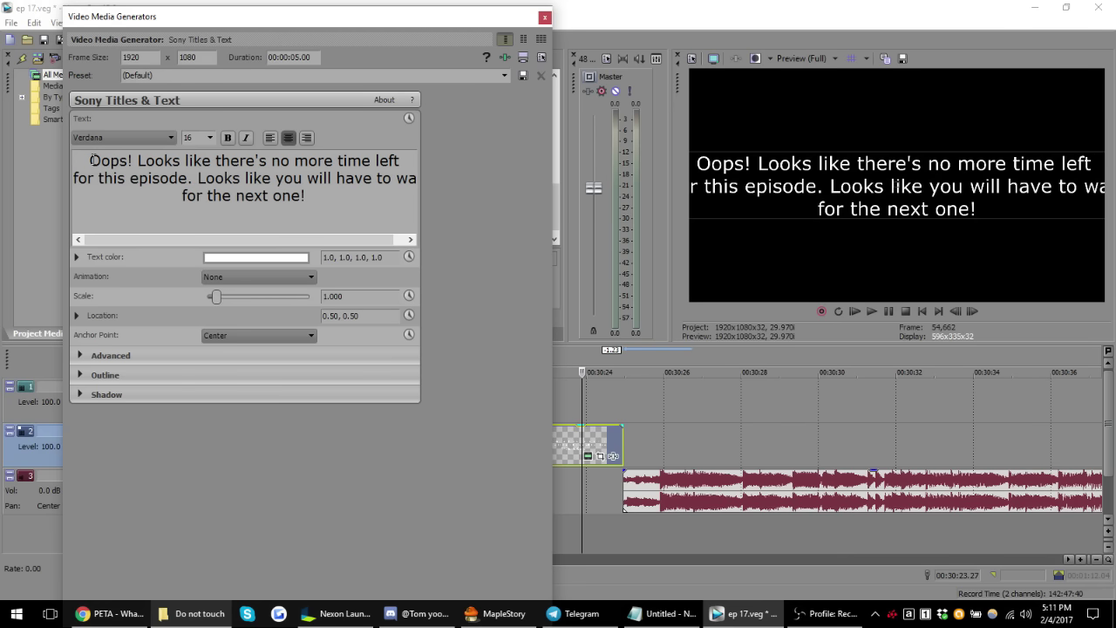
pyautogui.moveTo(197, 178); pyautogui.dragTo(276, 178)
pyautogui.write('G')
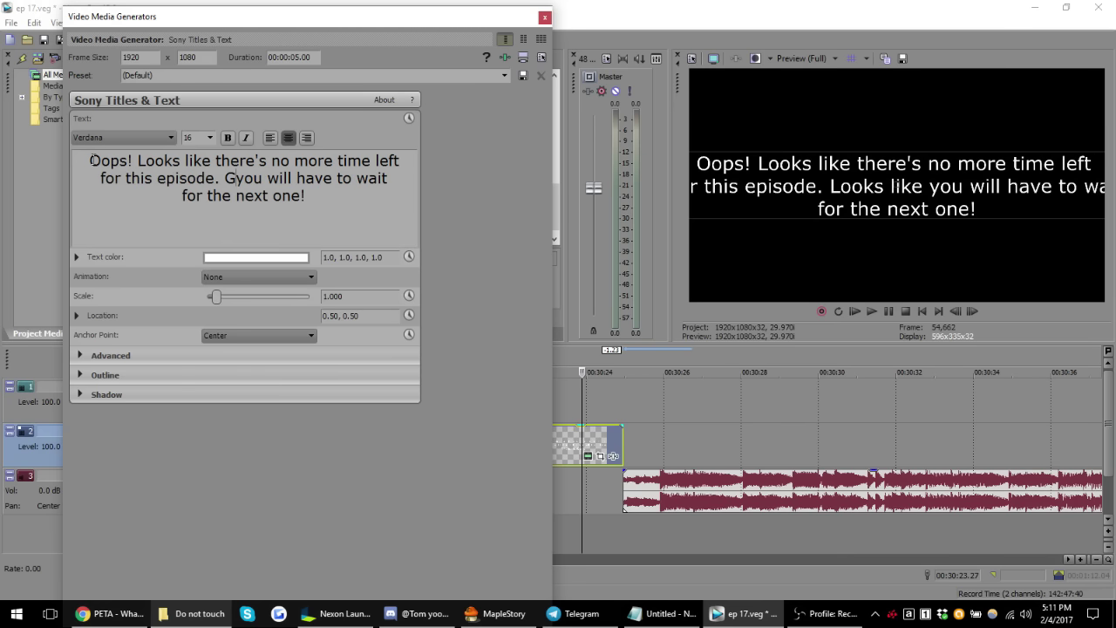
pyautogui.write('uess')
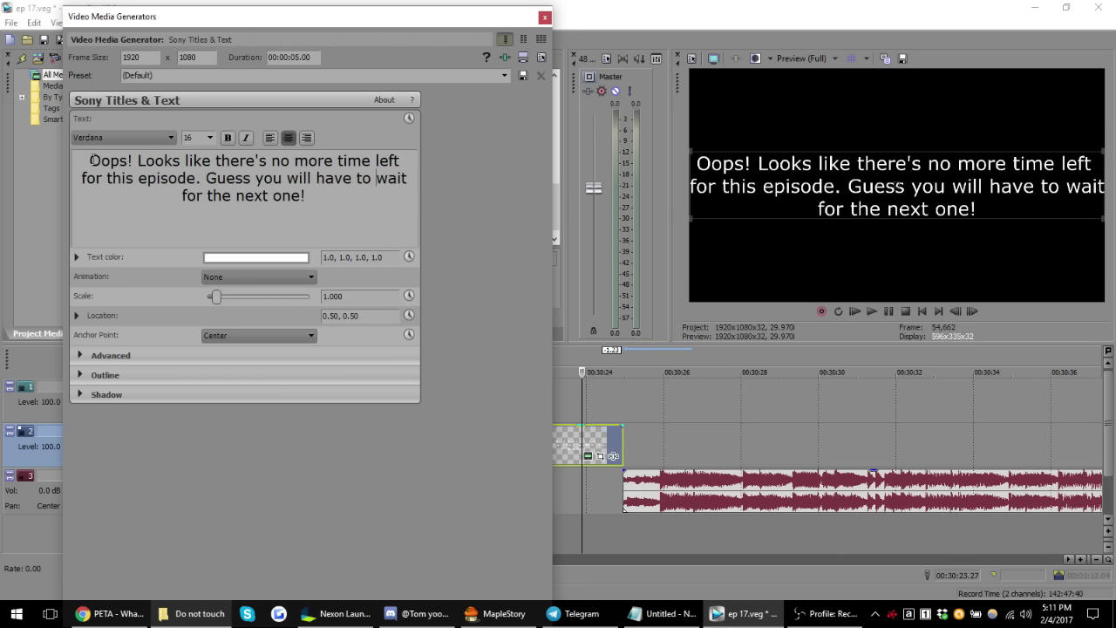
# - Set the whole title to font size 14 and close the editor
pyautogui.hotkey('ctrl', 'a')
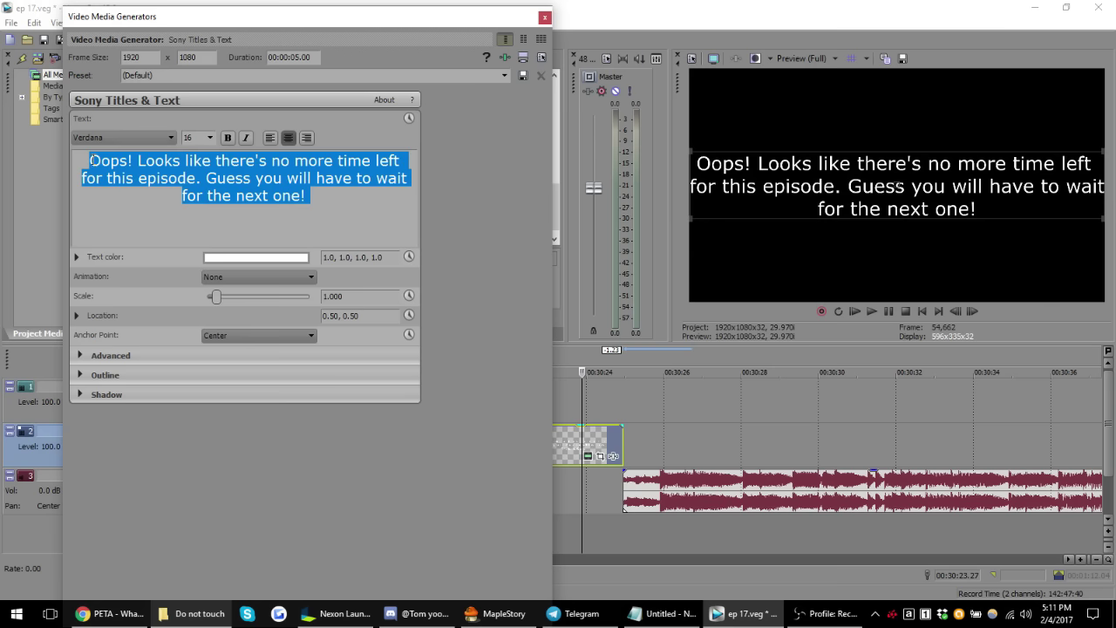
pyautogui.click(193, 138)
pyautogui.write('14')
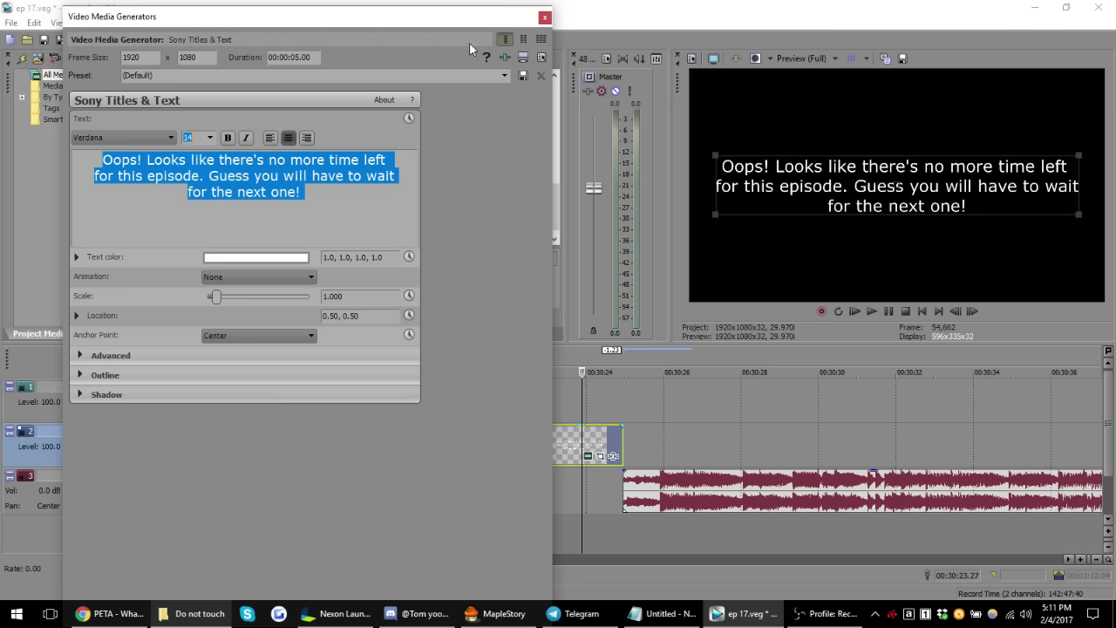
pyautogui.click(545, 17)
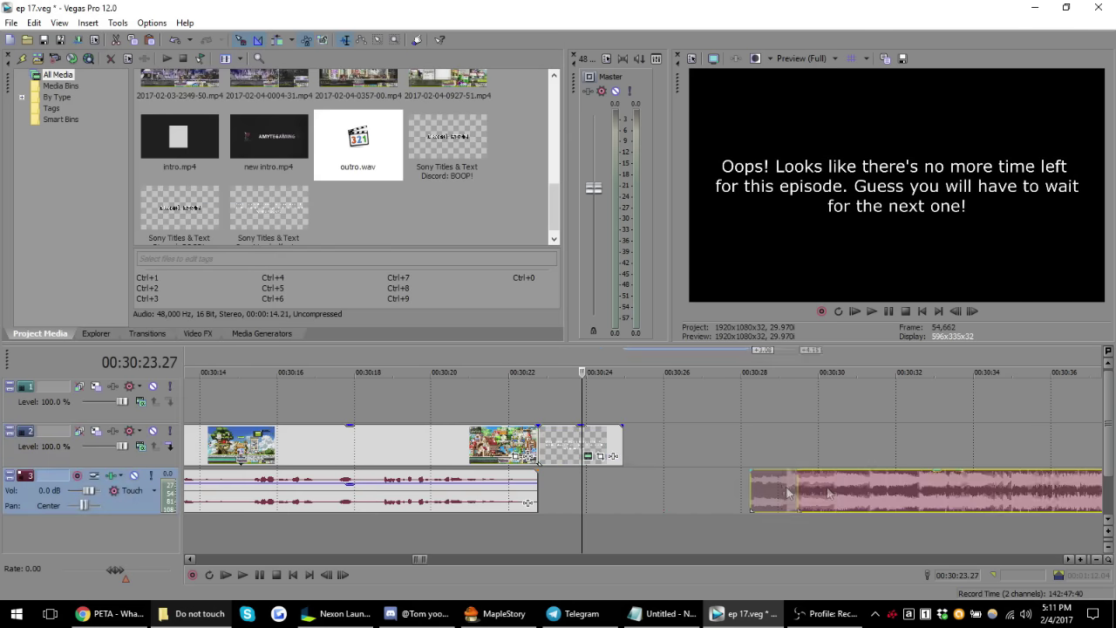
# - Paste a new copy of the Oops title right after the original
pyautogui.moveTo(663, 490); pyautogui.dragTo(868, 490)
pyautogui.click(630, 445)
pyautogui.hotkey('ctrl', 'v')
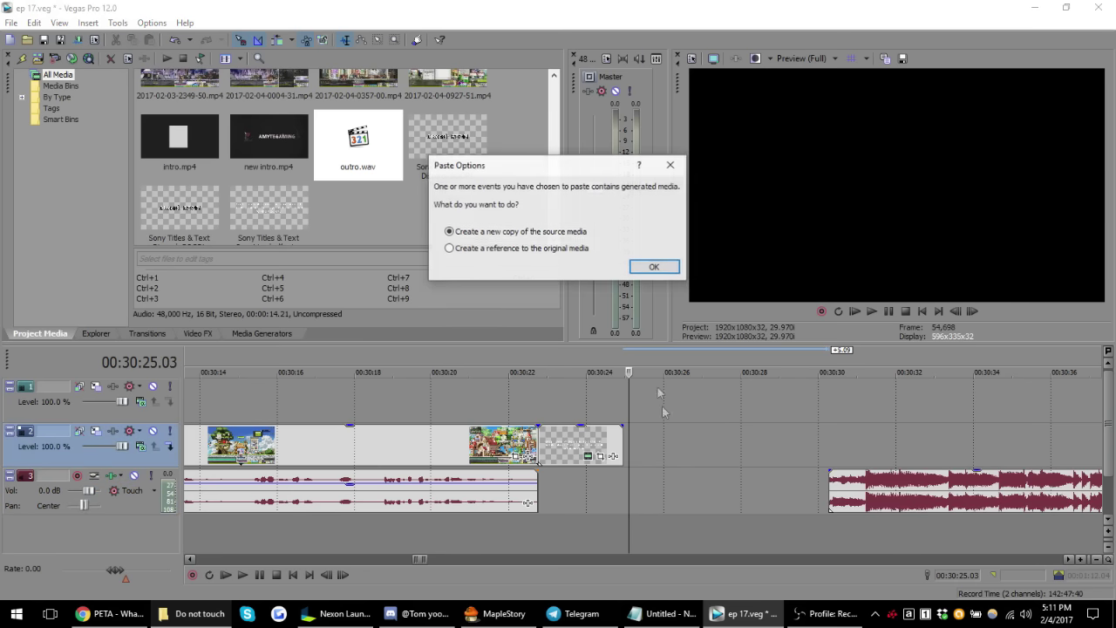
pyautogui.click(656, 266)
pyautogui.doubleClick(663, 446)
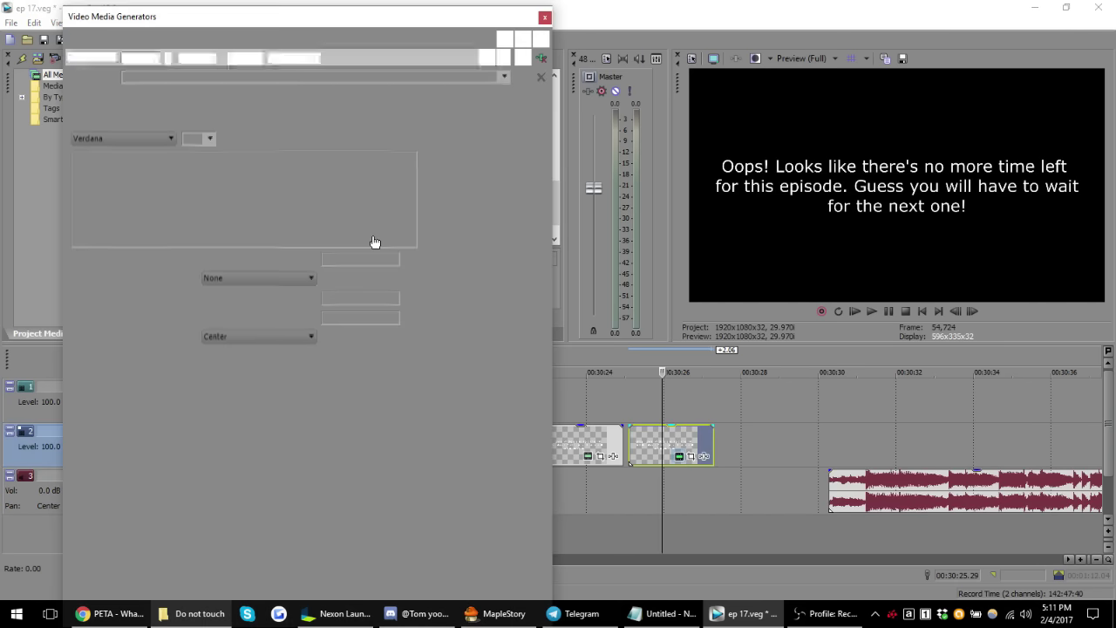
pyautogui.write('Th')
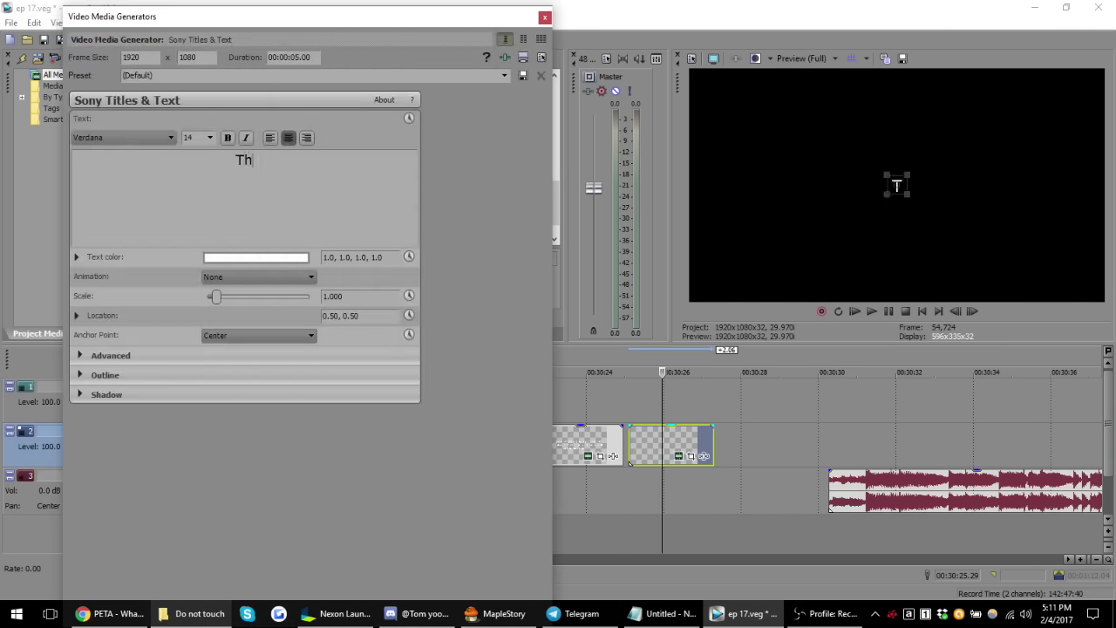
pyautogui.write('anks for watching! Sorry for the ')
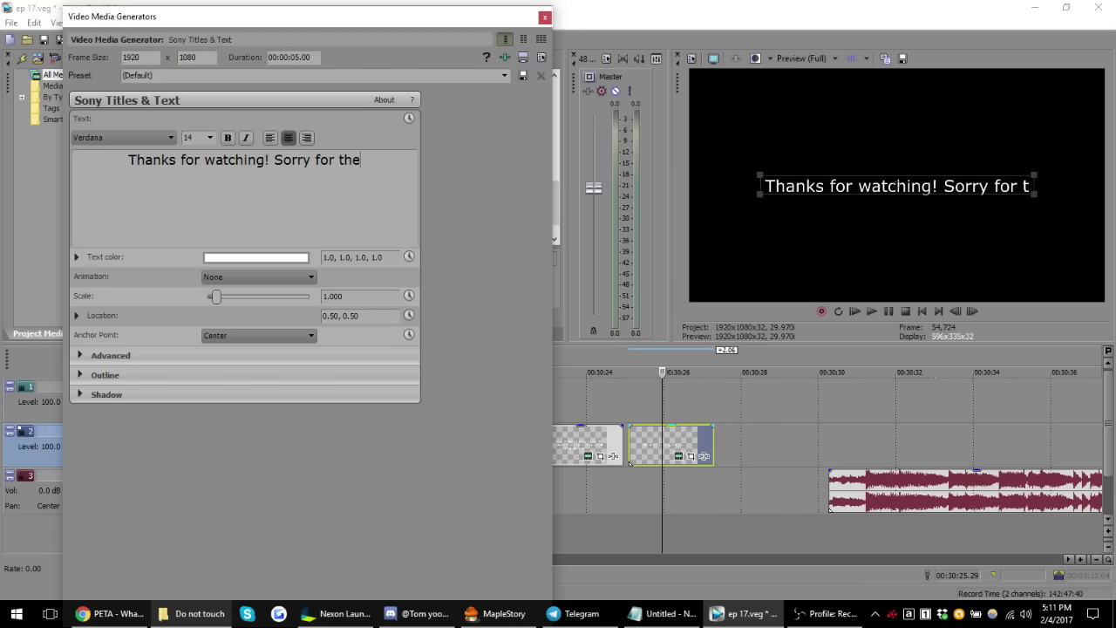
pyautogui.write('ab')
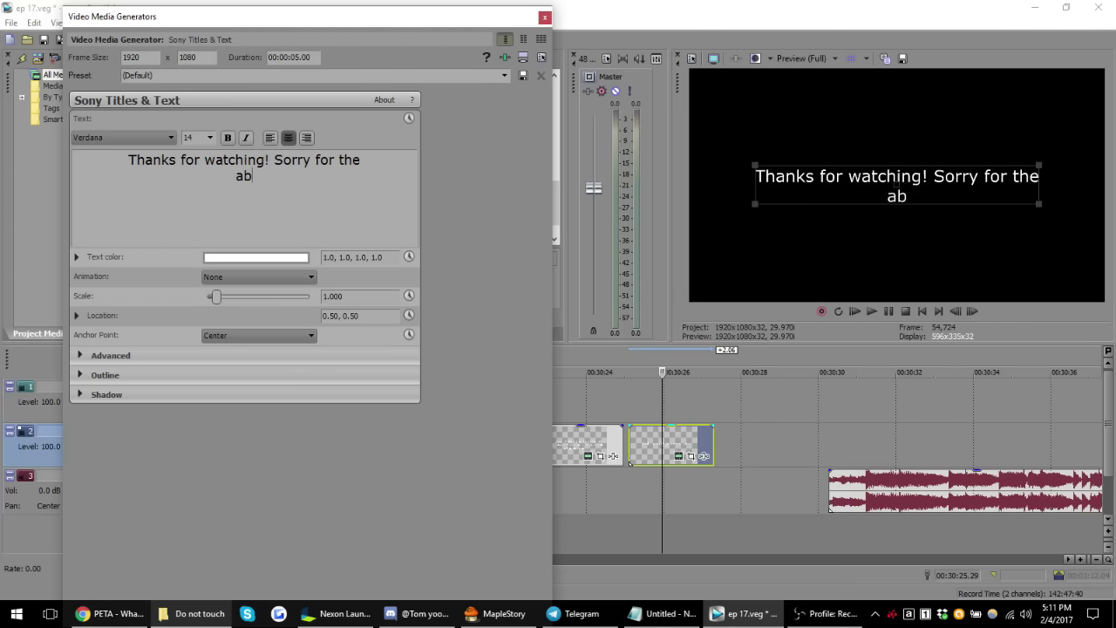
pyautogui.write('rrupt ending. Just t')
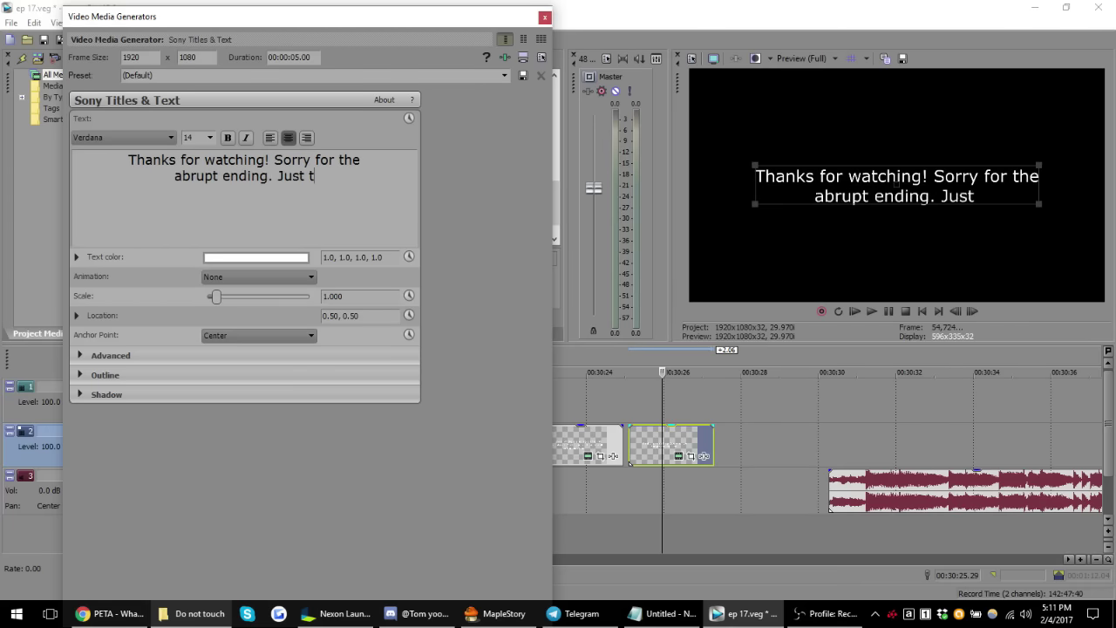
pyautogui.write('ake this episode as "')
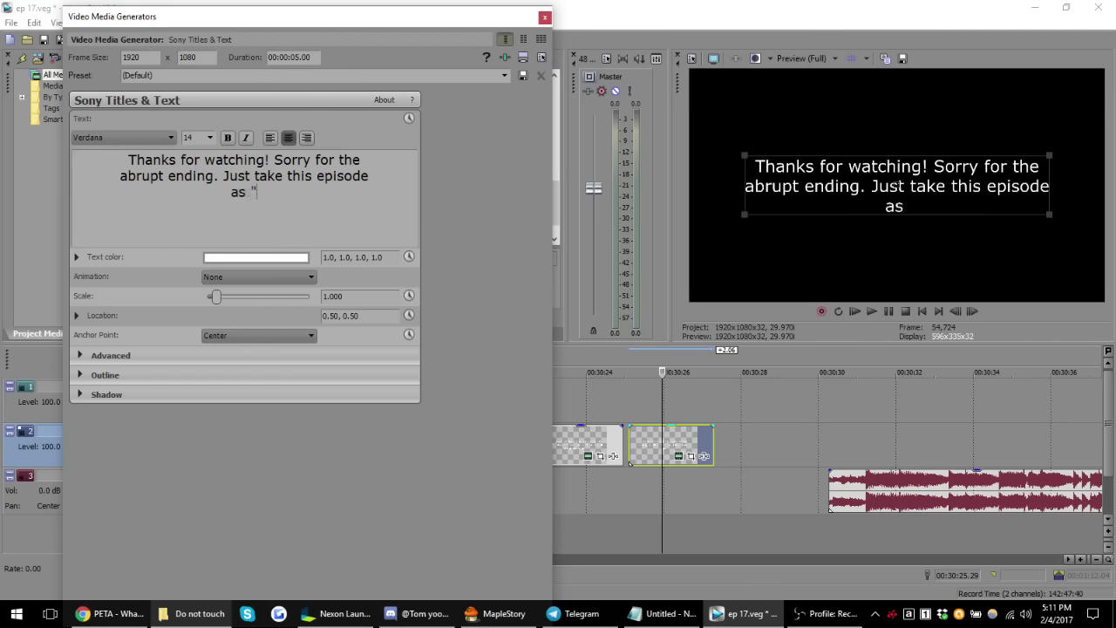
pyautogui.write('art 1"')
# - Write the 'Thanks for watching… Part 1 of 2' text, then slide the title and music into place
pyautogui.press('BackSpace')
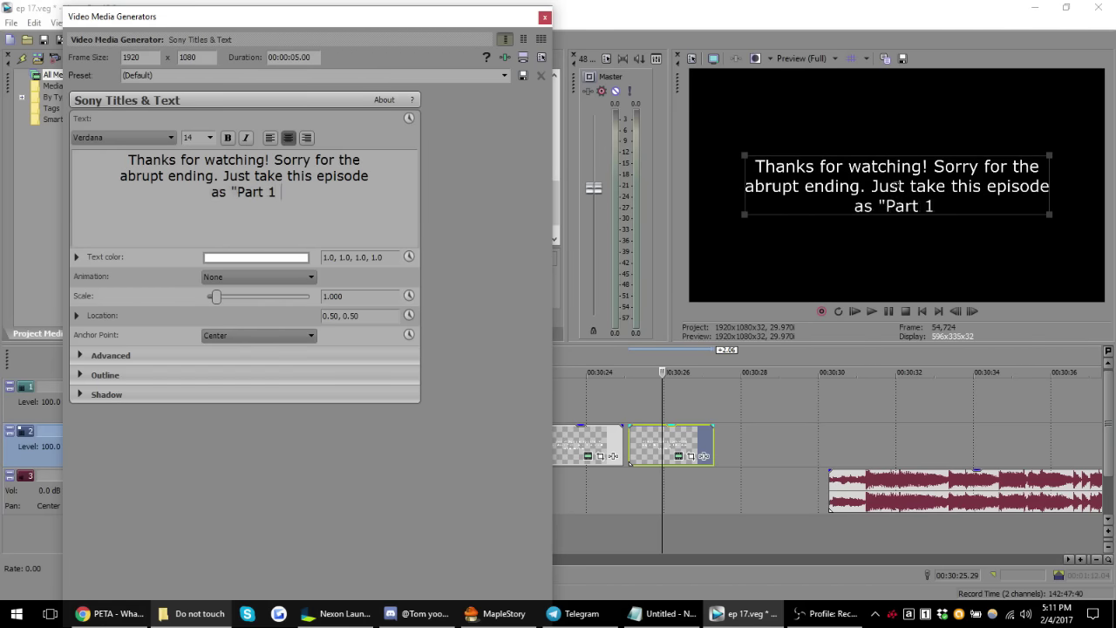
pyautogui.write('or 2"')
pyautogui.press('BackSpace')
pyautogui.press('BackSpace')
pyautogui.press('BackSpace')
pyautogui.press('BackSpace')
pyautogui.write('f 2"')
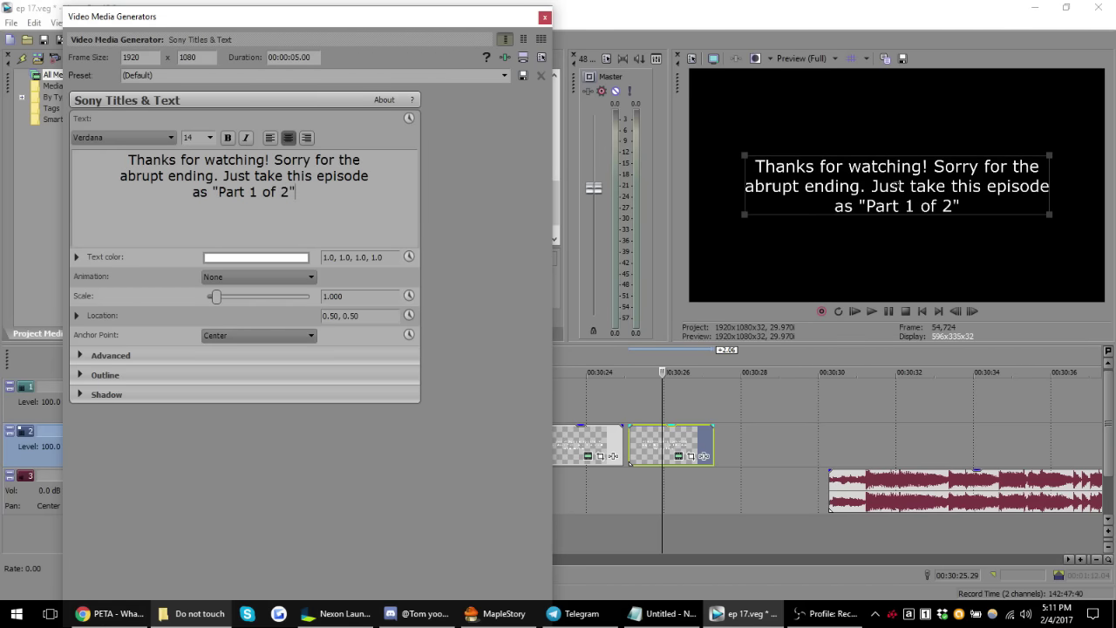
pyautogui.click(545, 18)
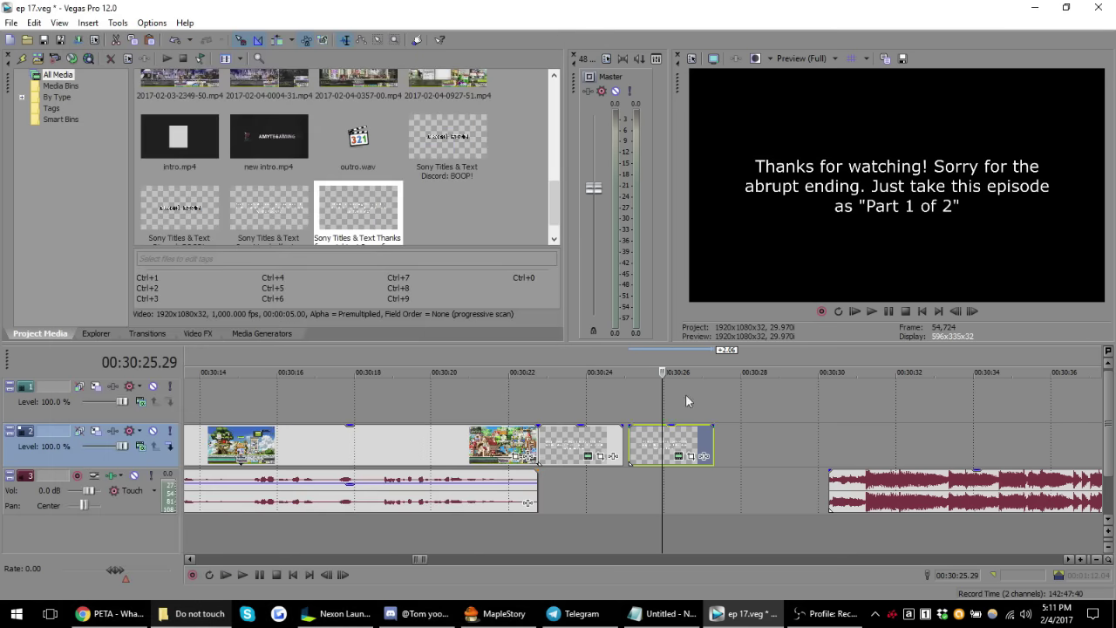
pyautogui.moveTo(692, 447)
pyautogui.mouseDown()
pyautogui.moveTo(705, 446)
pyautogui.moveTo(673, 442)
pyautogui.mouseUp()
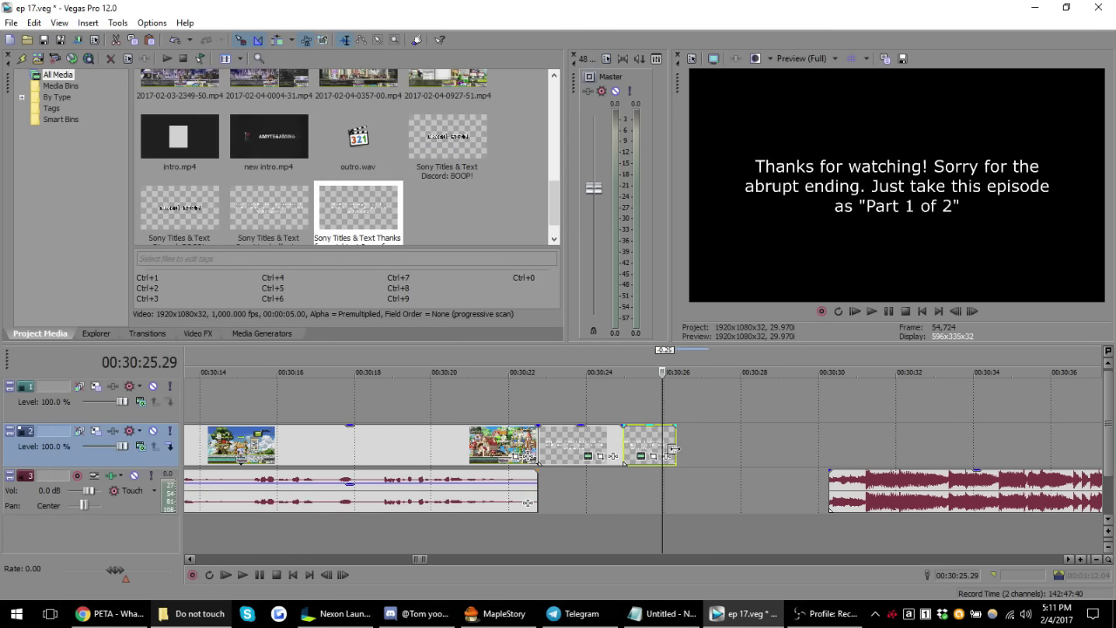
pyautogui.moveTo(864, 493); pyautogui.dragTo(670, 499)
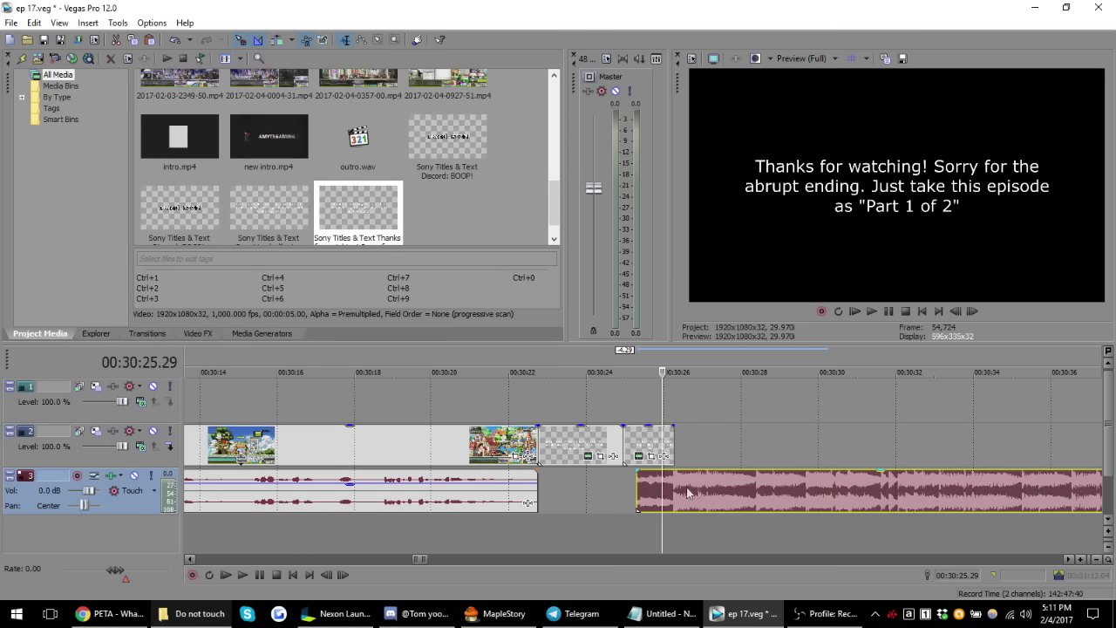
pyautogui.scroll(1, 689, 493)
pyautogui.click(600, 490)
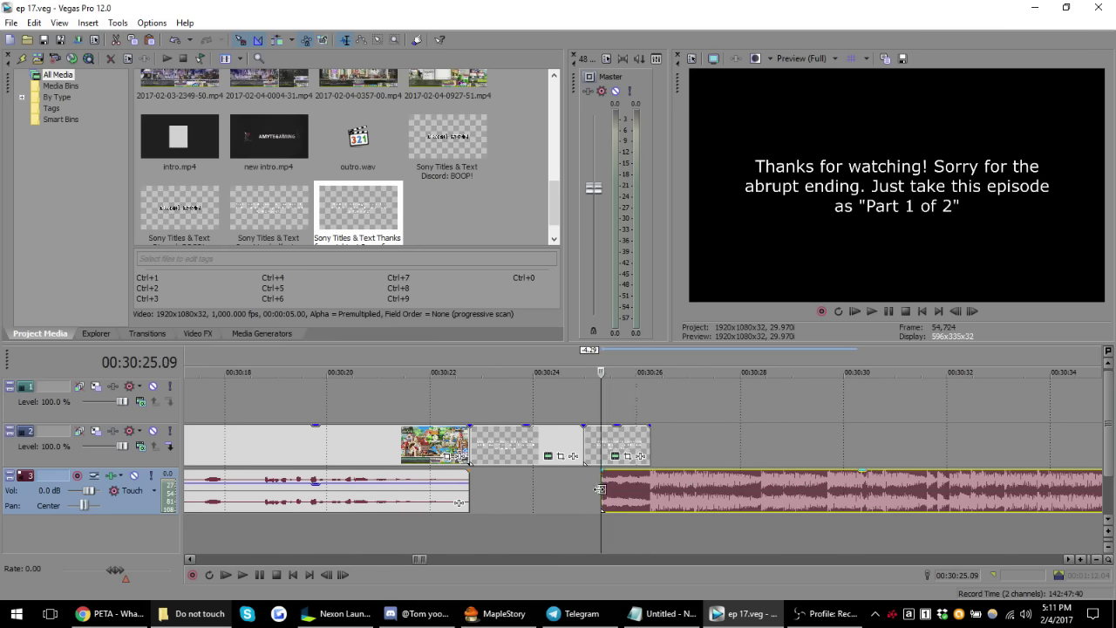
pyautogui.scroll(-3, 600, 490)
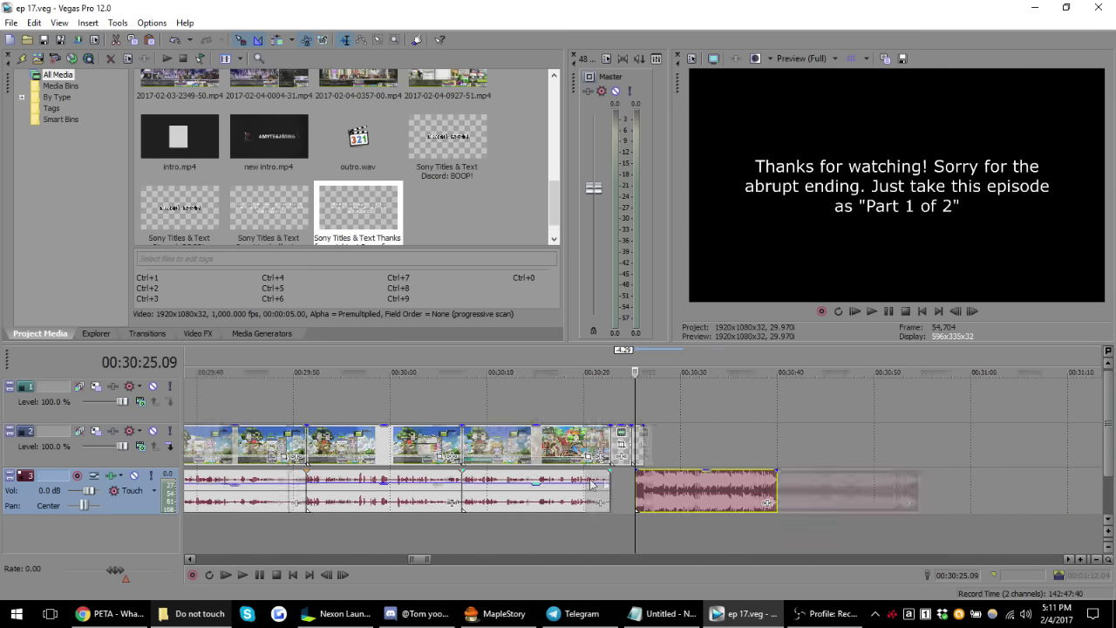
pyautogui.scroll(3, 591, 484)
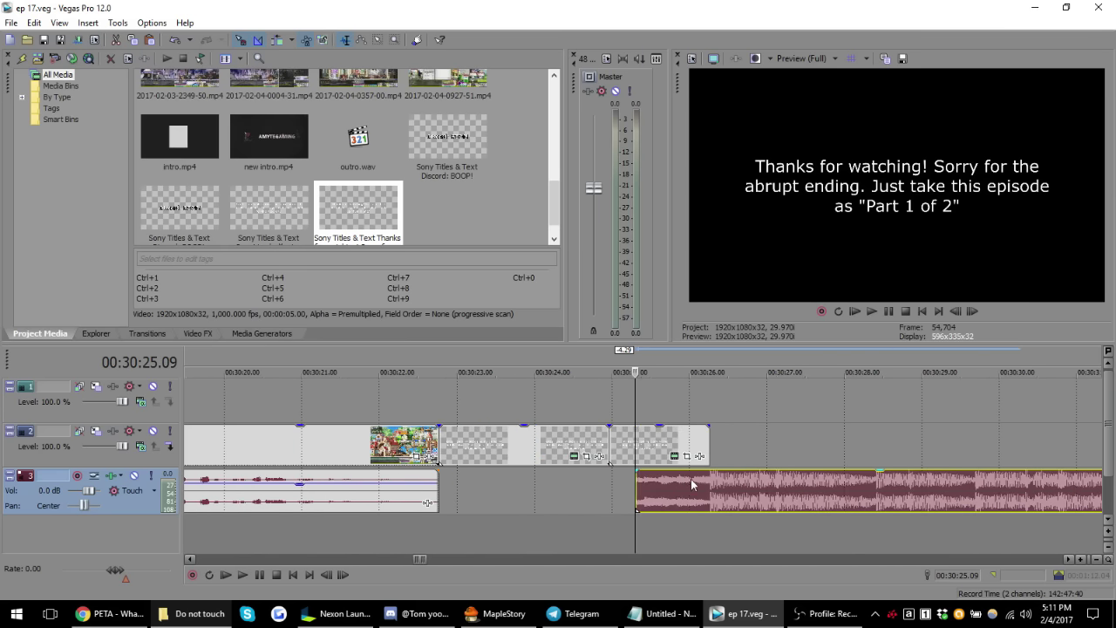
pyautogui.press('space')
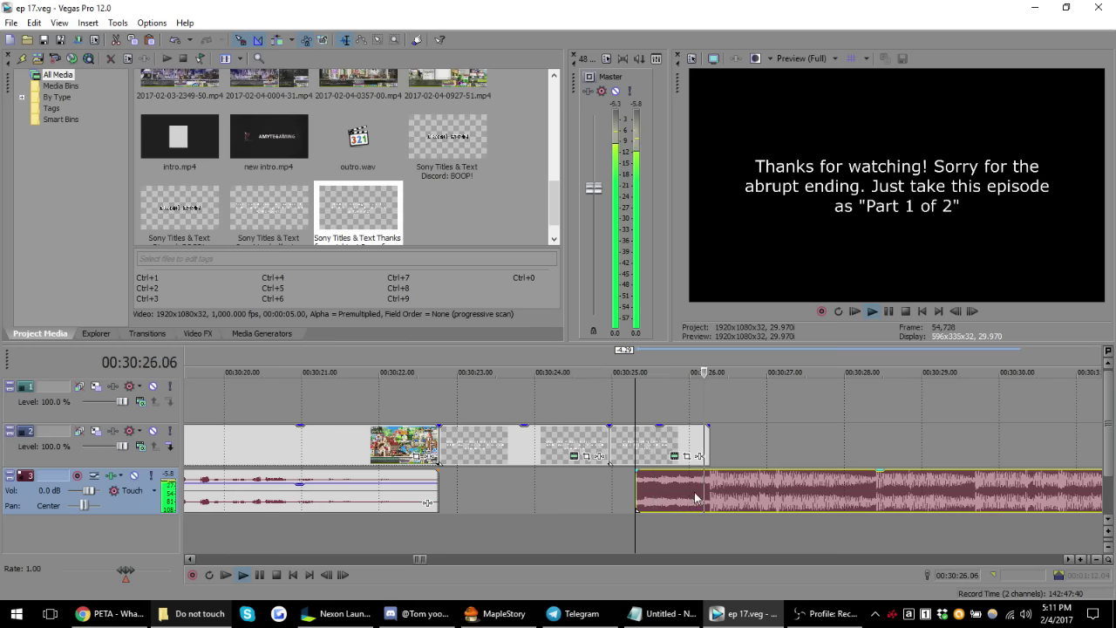
pyautogui.press('space')
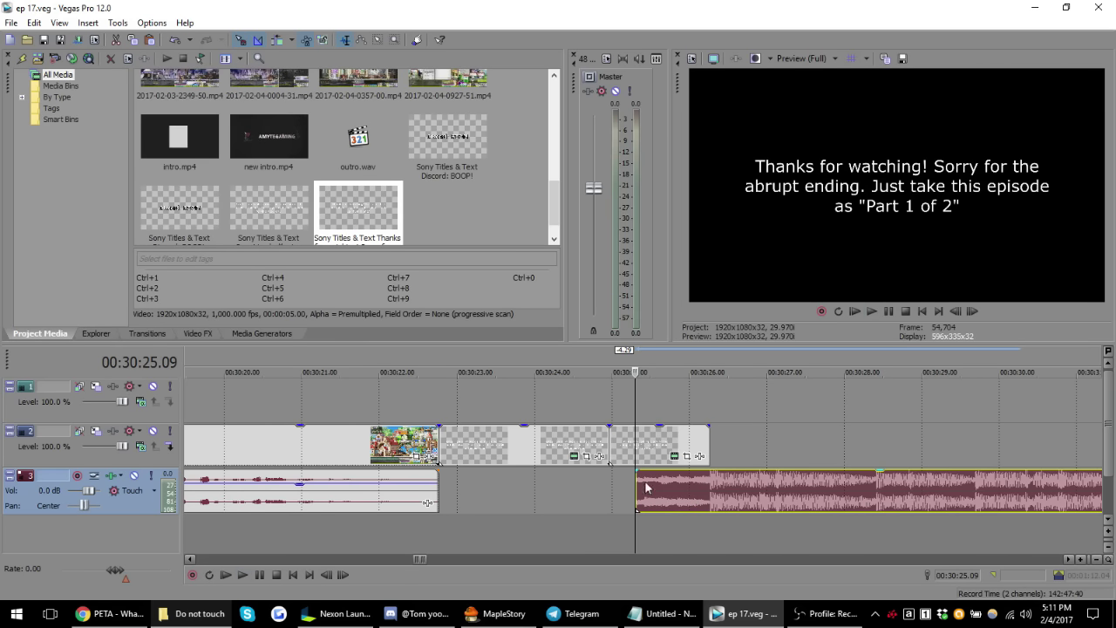
pyautogui.click(715, 455)
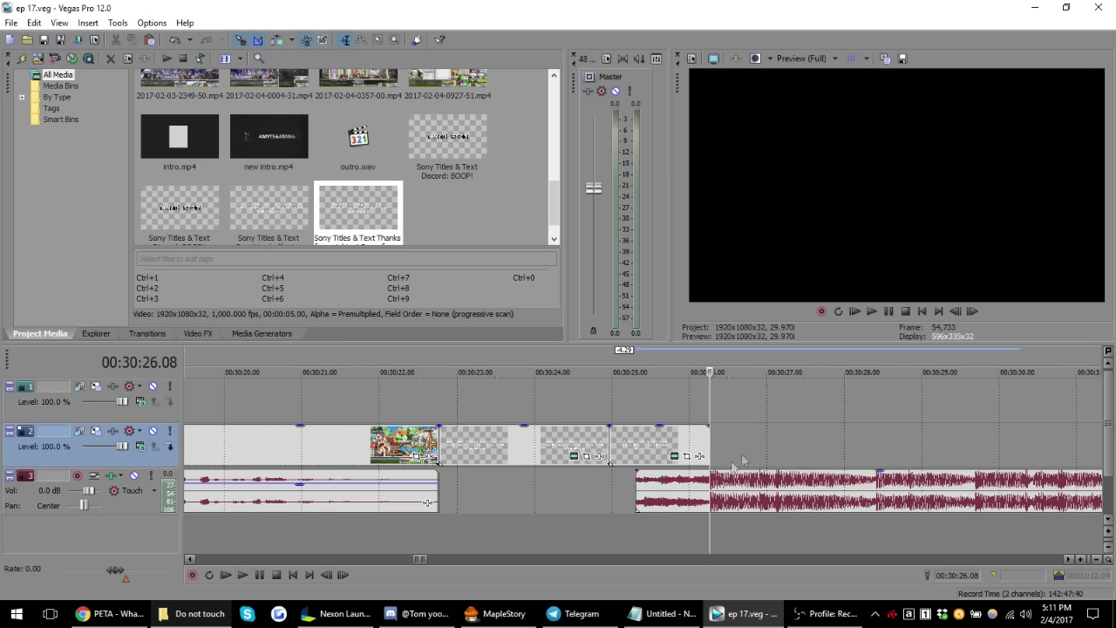
pyautogui.scroll(-3, 715, 488)
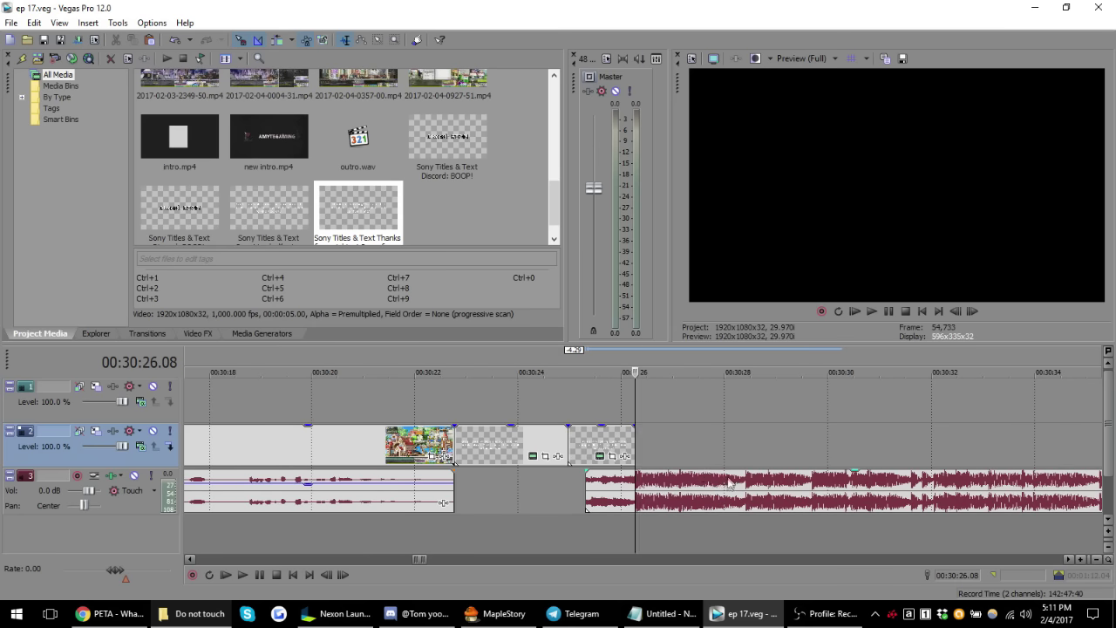
# - Insert a new text title event and clear its sample text
pyautogui.rightClick(645, 446)
pyautogui.click(663, 432)
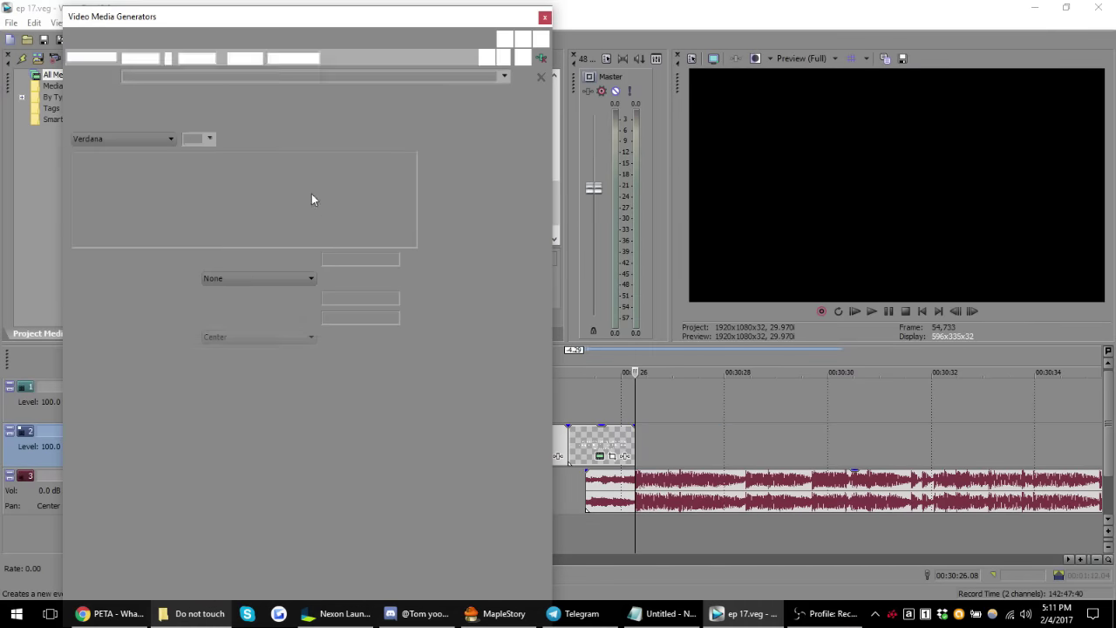
pyautogui.write('16')
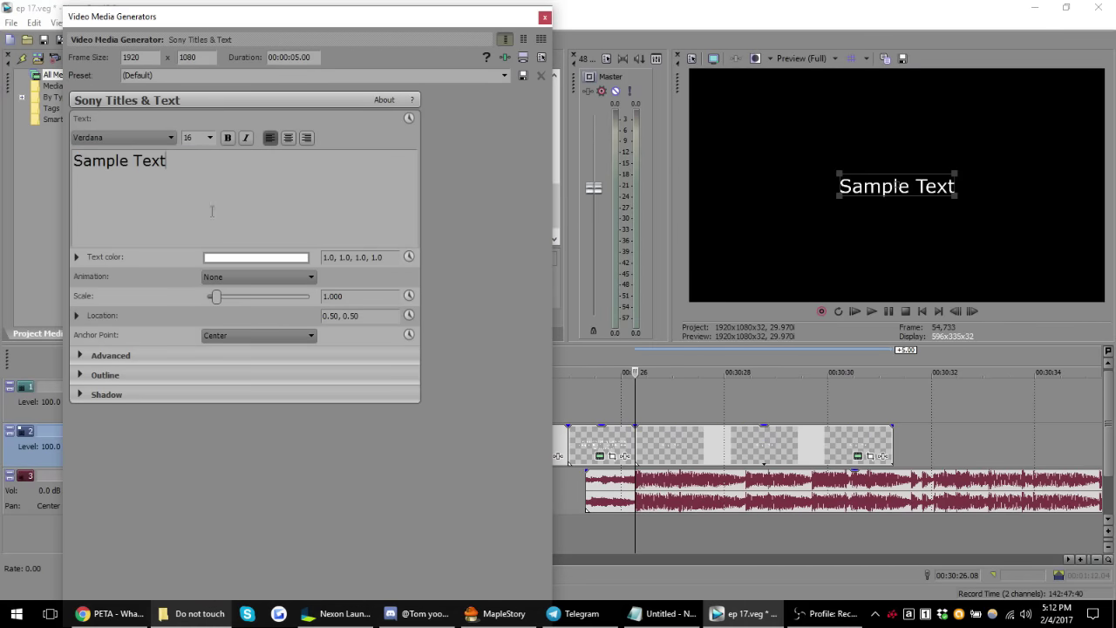
pyautogui.click(94, 160)
pyautogui.hotkey('ctrl', 'a')
pyautogui.press('Delete')
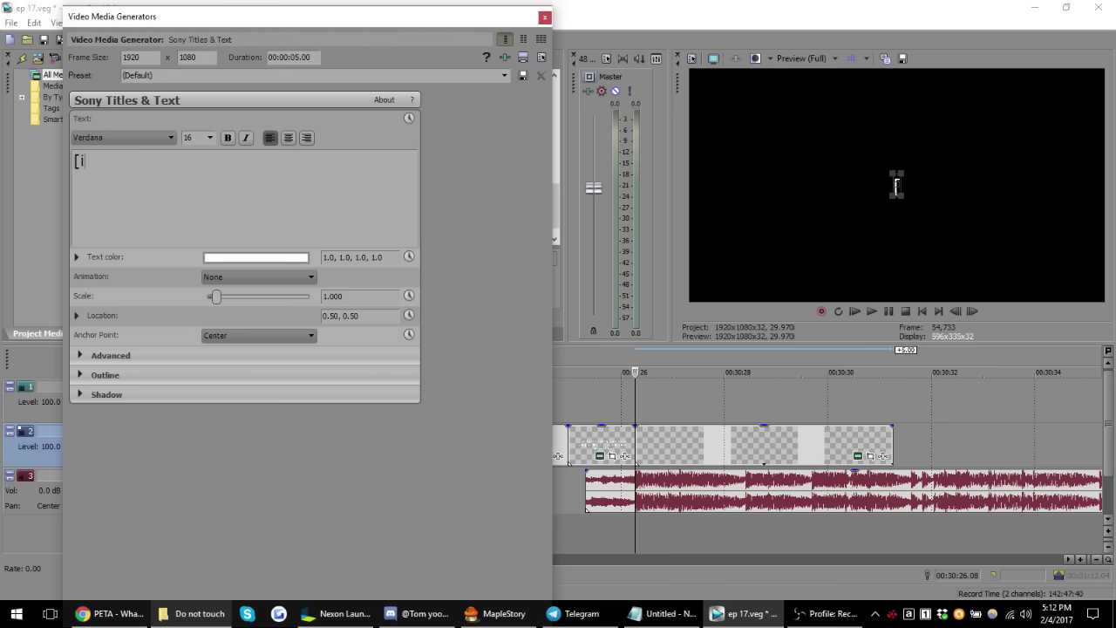
pyautogui.write('nsert donations here')
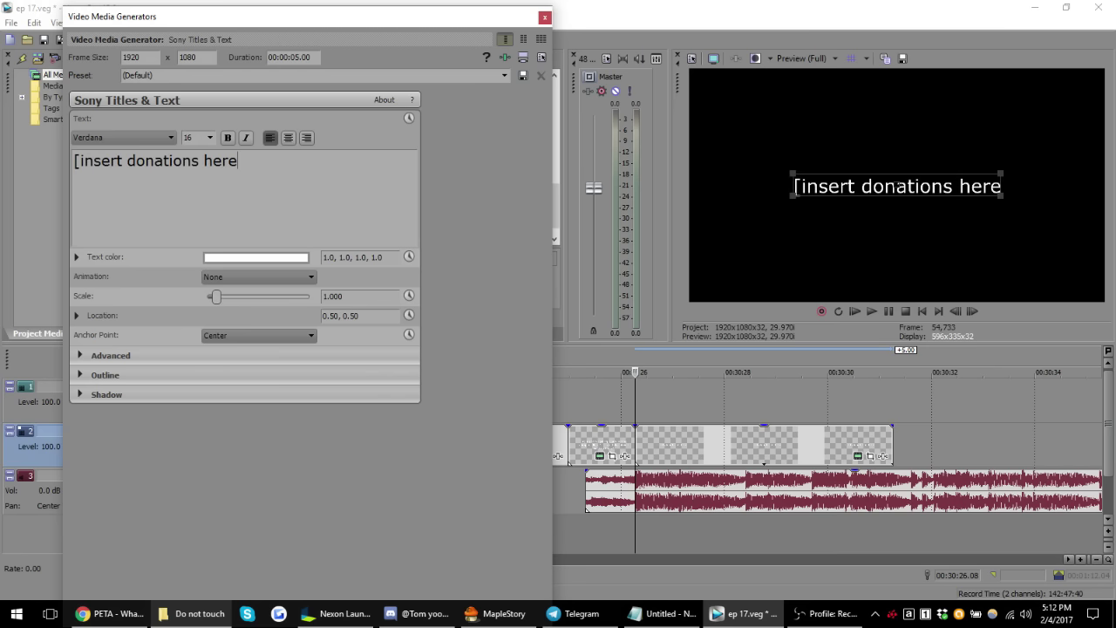
pyautogui.write(']')
# - Write '[insert donations here] …there was none. :(' centered, and trim it into a crossfade overlap
pyautogui.press('Return')
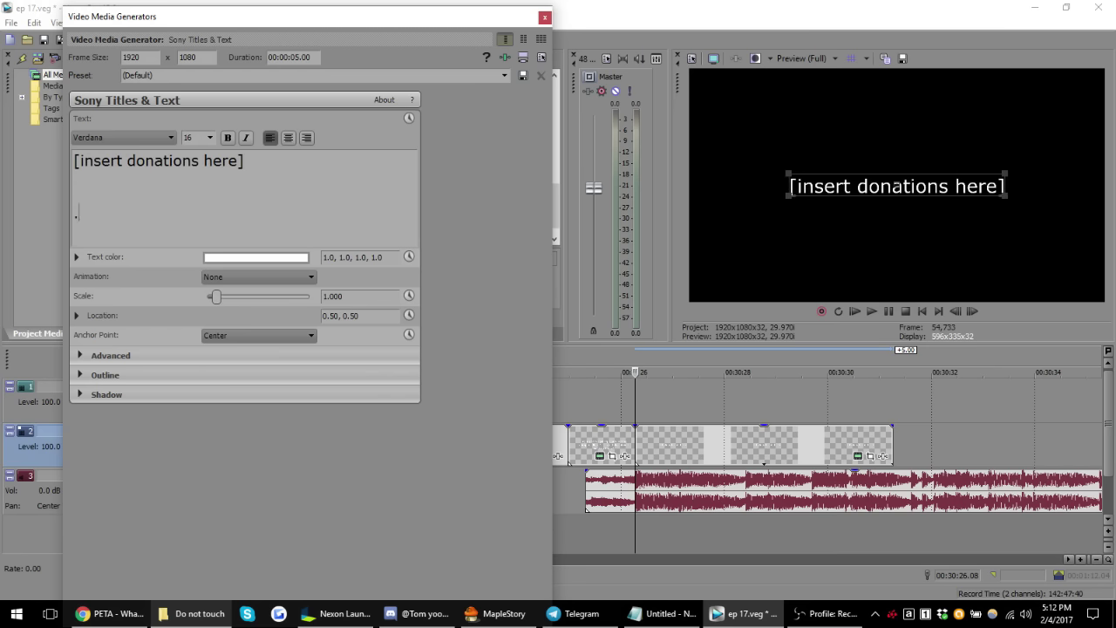
pyautogui.write('..there was none. :(')
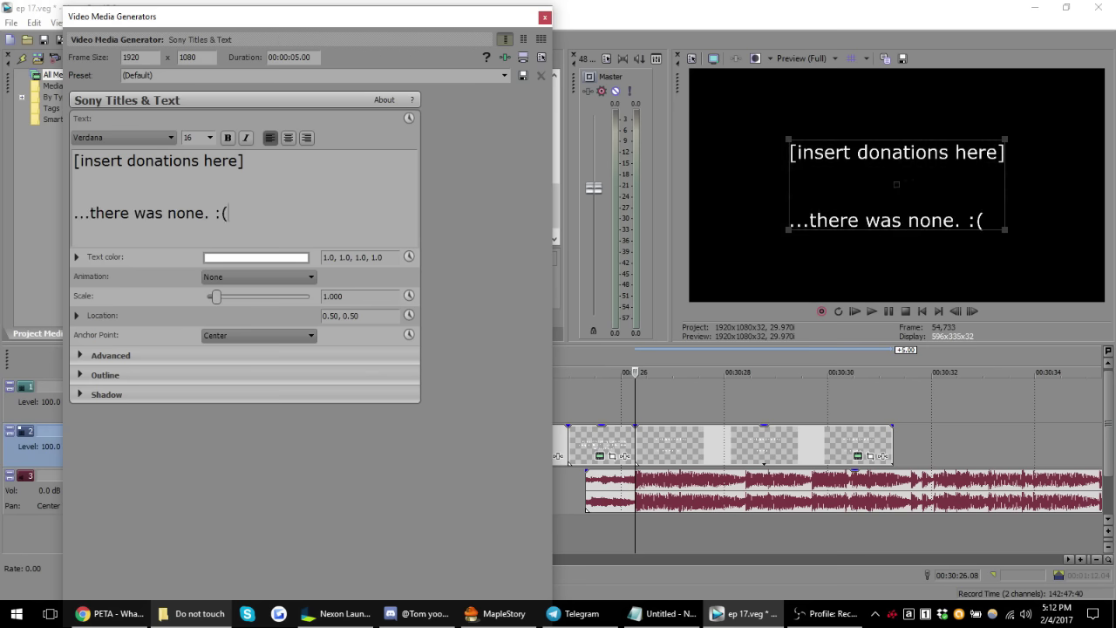
pyautogui.hotkey('ctrl', 'a')
pyautogui.click(288, 137)
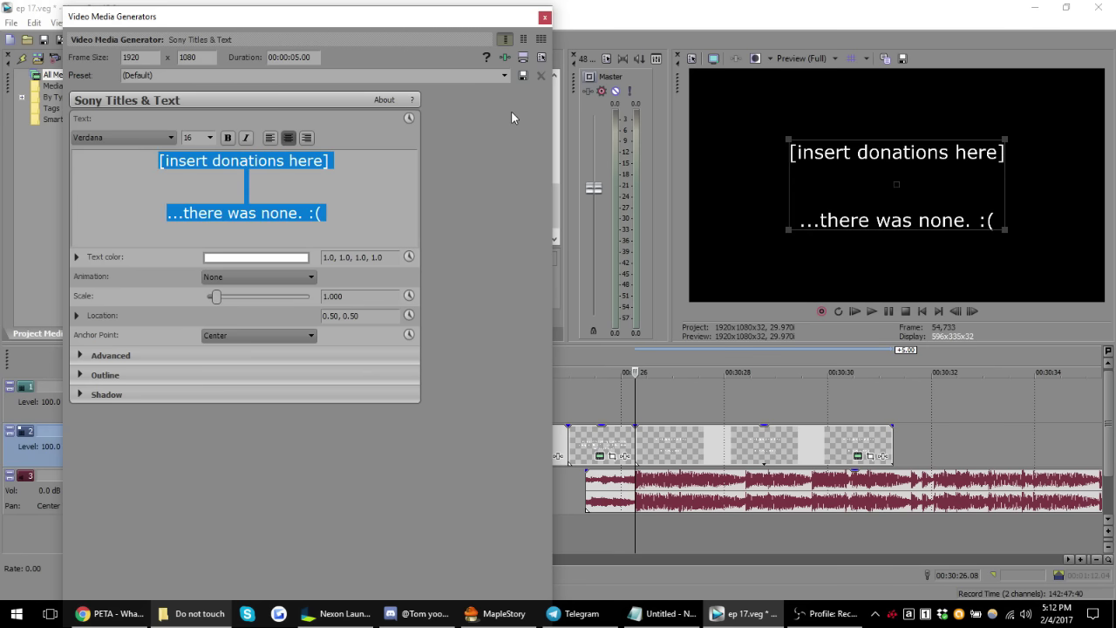
pyautogui.click(545, 18)
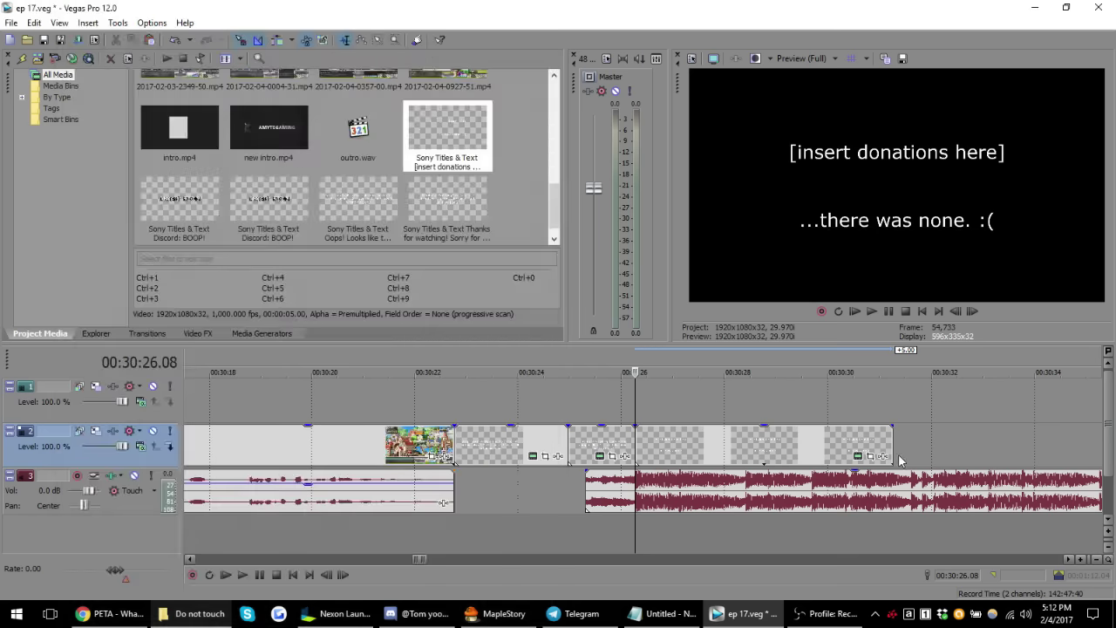
pyautogui.moveTo(891, 446); pyautogui.dragTo(813, 446)
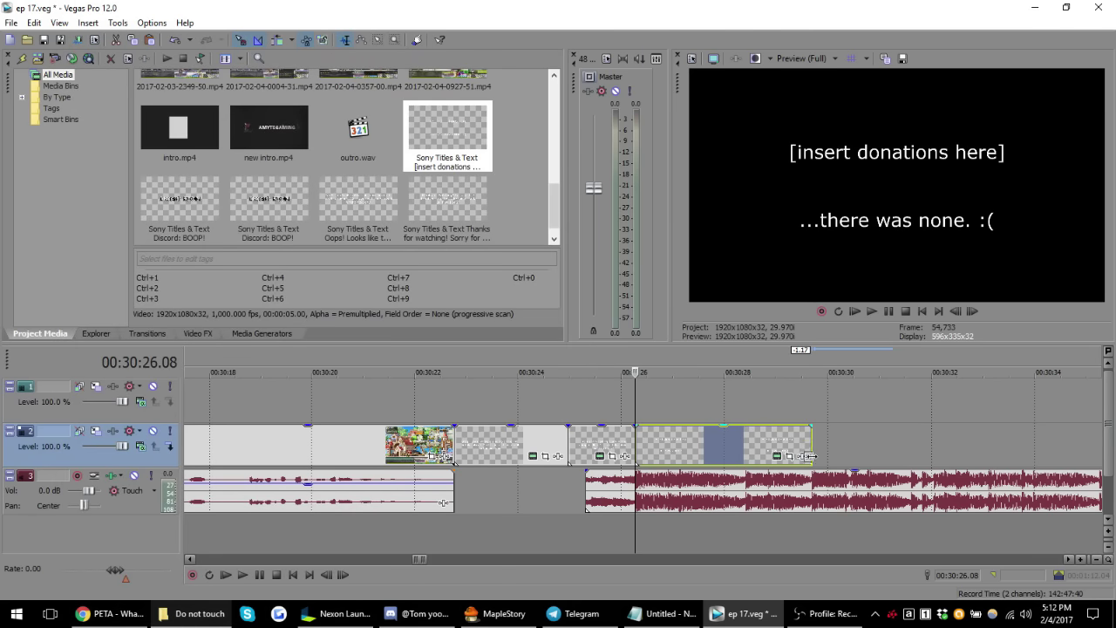
pyautogui.click(820, 450)
pyautogui.scroll(-3, 667, 439)
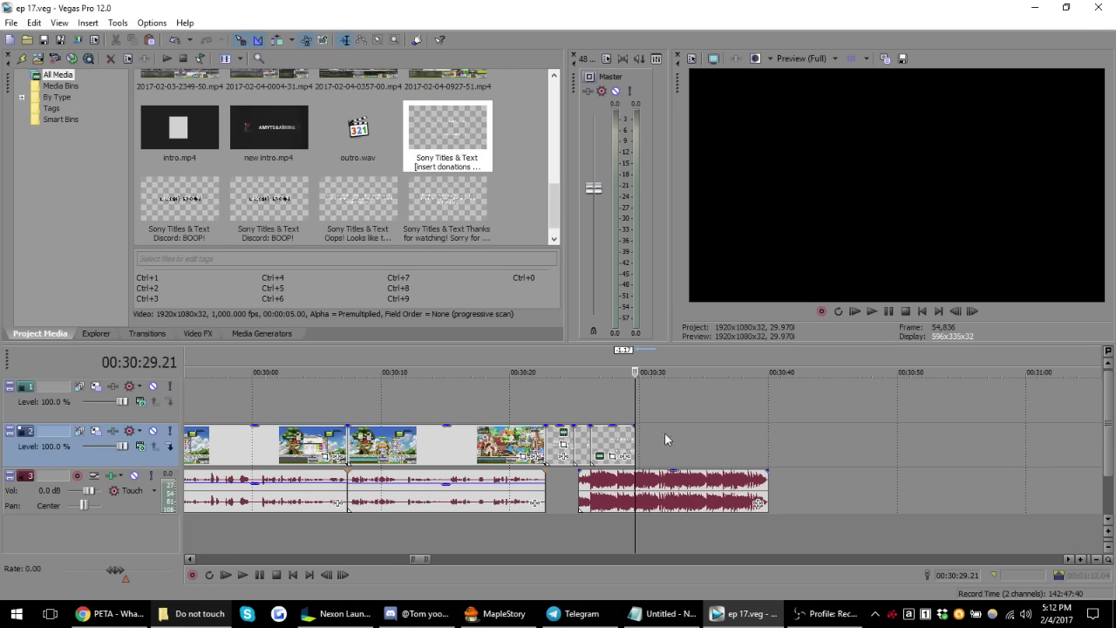
# - Drag the Amyte credit PNG from Pictures > My Artwork > SD95 Amyte Art after the title cards
pyautogui.click(192, 613)
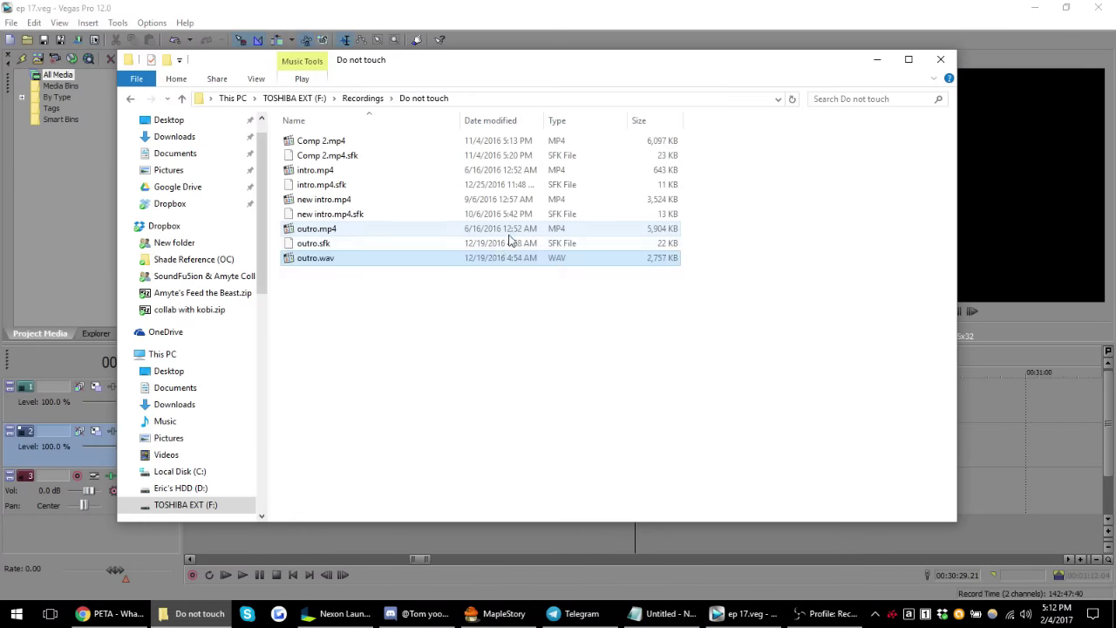
pyautogui.click(317, 229)
pyautogui.scroll(-3, 192, 349)
pyautogui.click(168, 354)
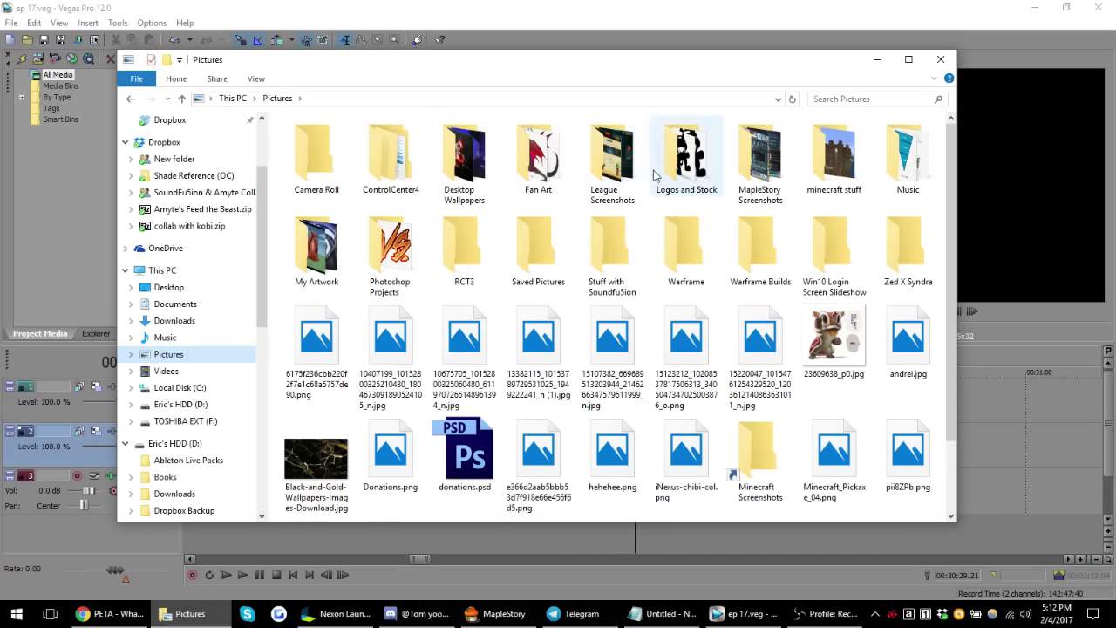
pyautogui.scroll(-2, 548, 226)
pyautogui.scroll(2, 540, 235)
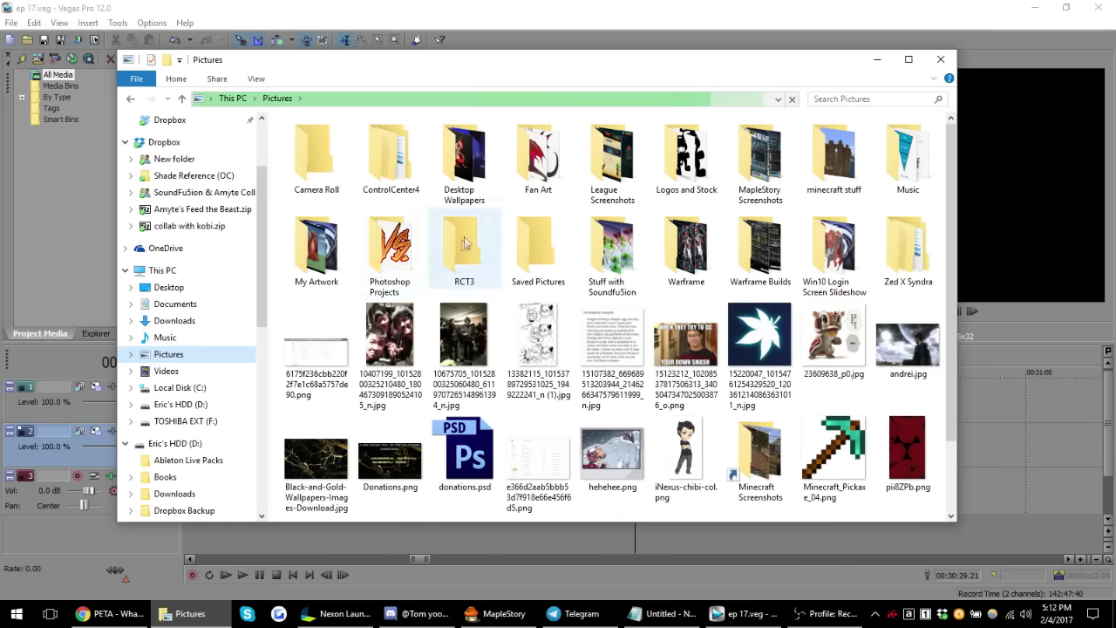
pyautogui.doubleClick(332, 258)
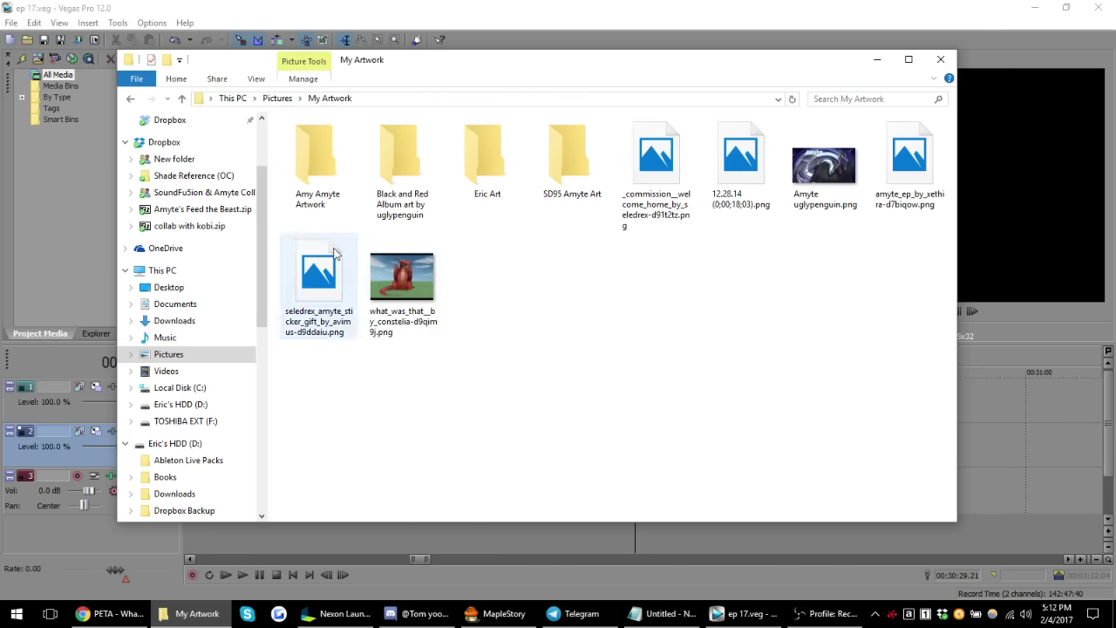
pyautogui.doubleClick(561, 170)
pyautogui.moveTo(597, 65); pyautogui.dragTo(541, 86)
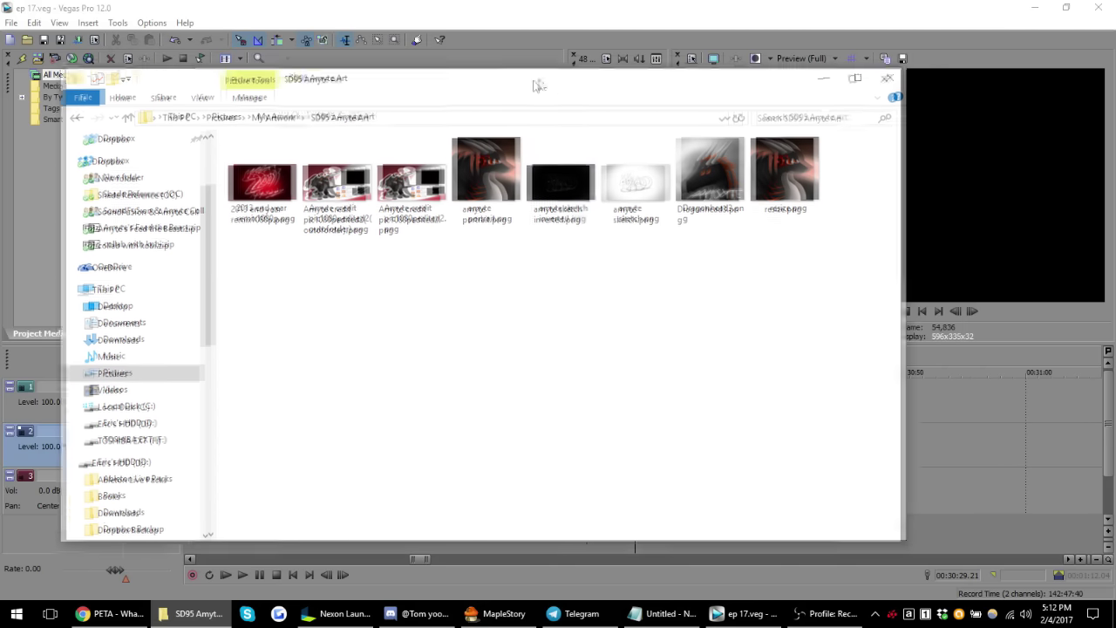
pyautogui.moveTo(332, 188)
pyautogui.mouseDown()
pyautogui.moveTo(920, 445)
pyautogui.moveTo(695, 445)
pyautogui.moveTo(767, 446)
pyautogui.mouseUp()
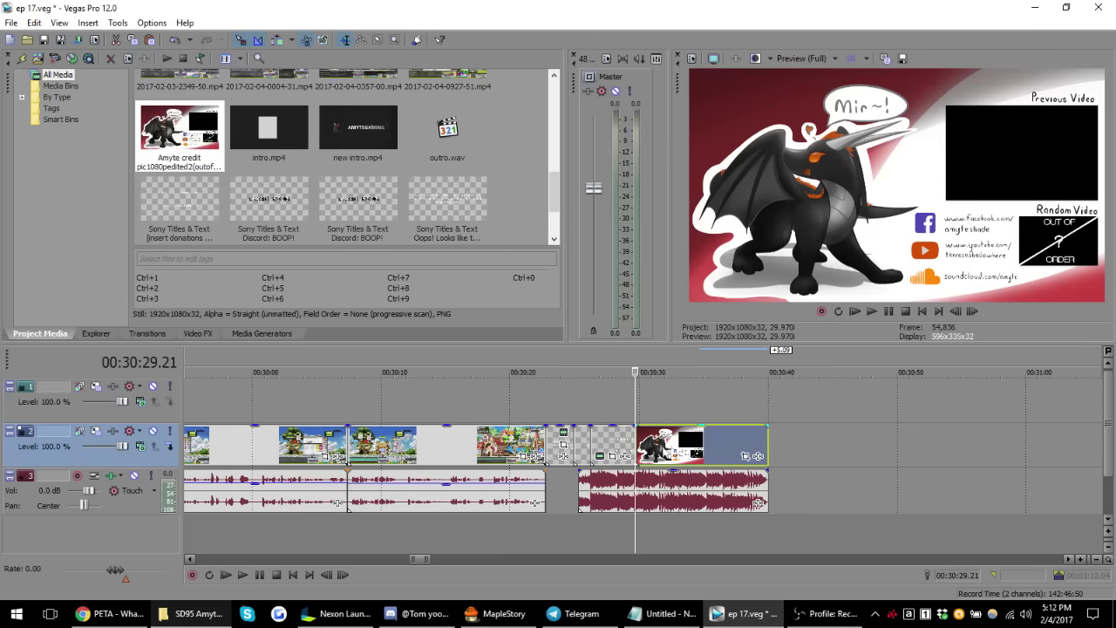
# - Scrub the Oops and donations cards, resize one to the outro timing, and play the ending
pyautogui.click(622, 440)
pyautogui.click(546, 436)
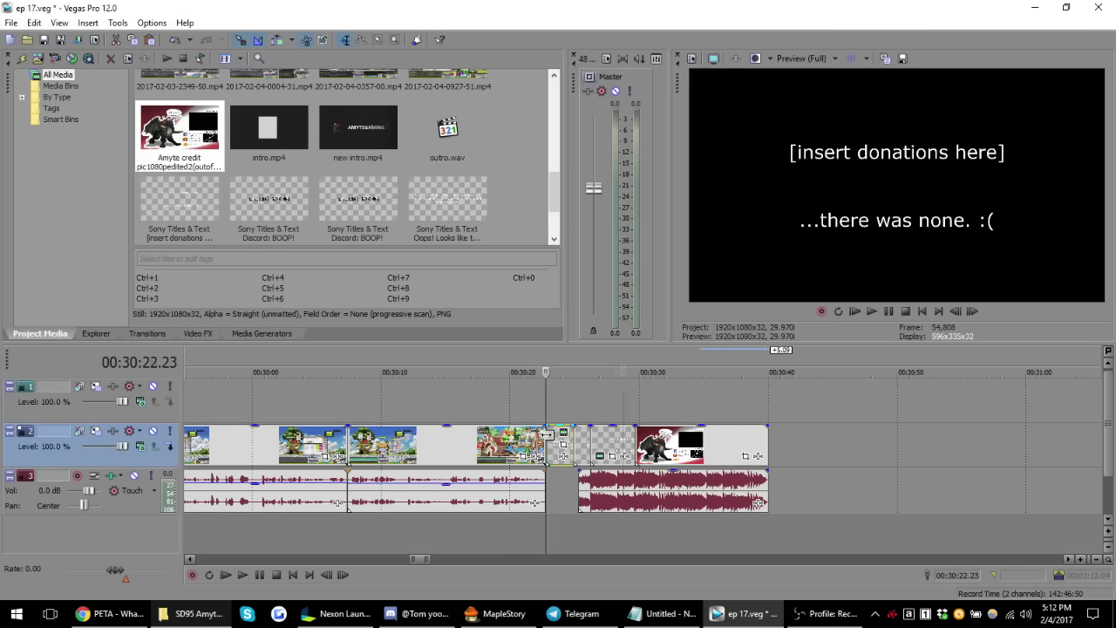
pyautogui.click(534, 436)
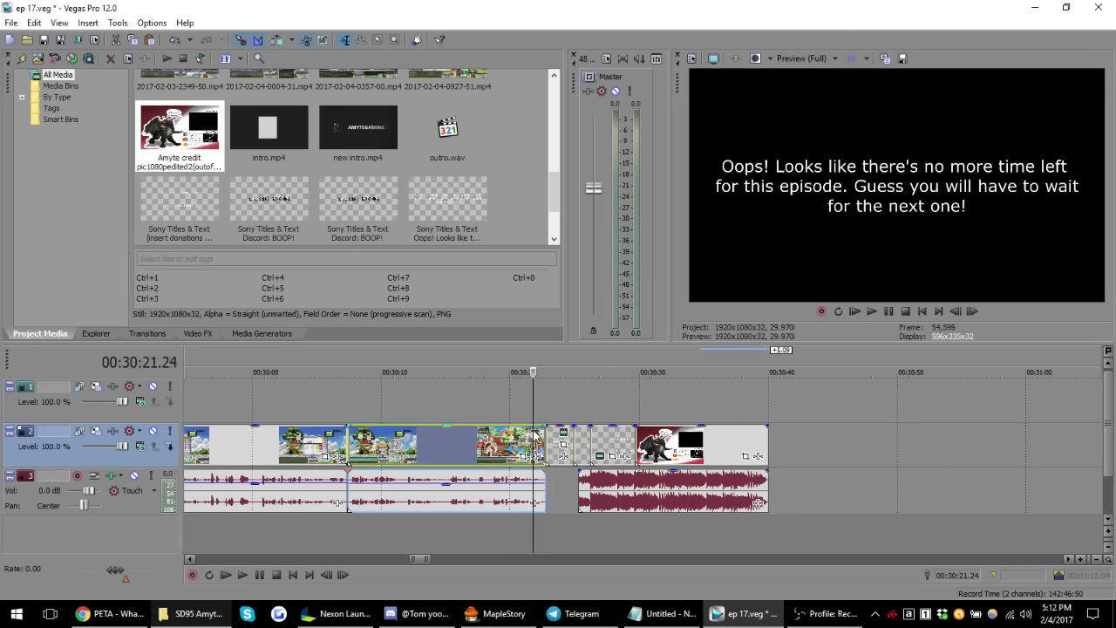
pyautogui.click(610, 440)
pyautogui.moveTo(621, 441); pyautogui.dragTo(602, 445)
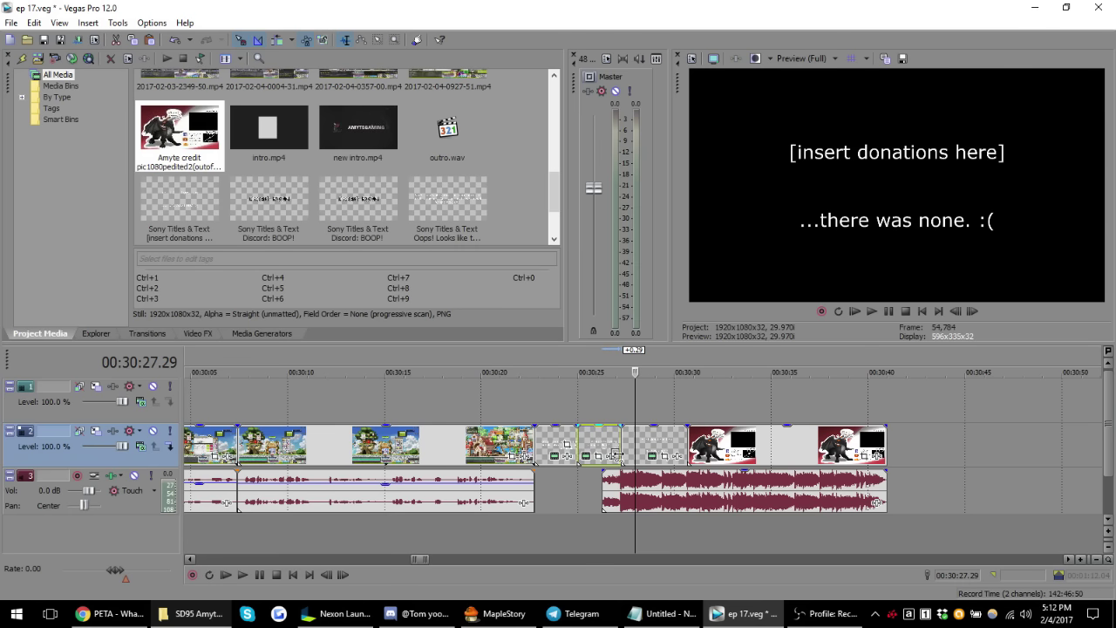
pyautogui.click(532, 493)
pyautogui.press('space')
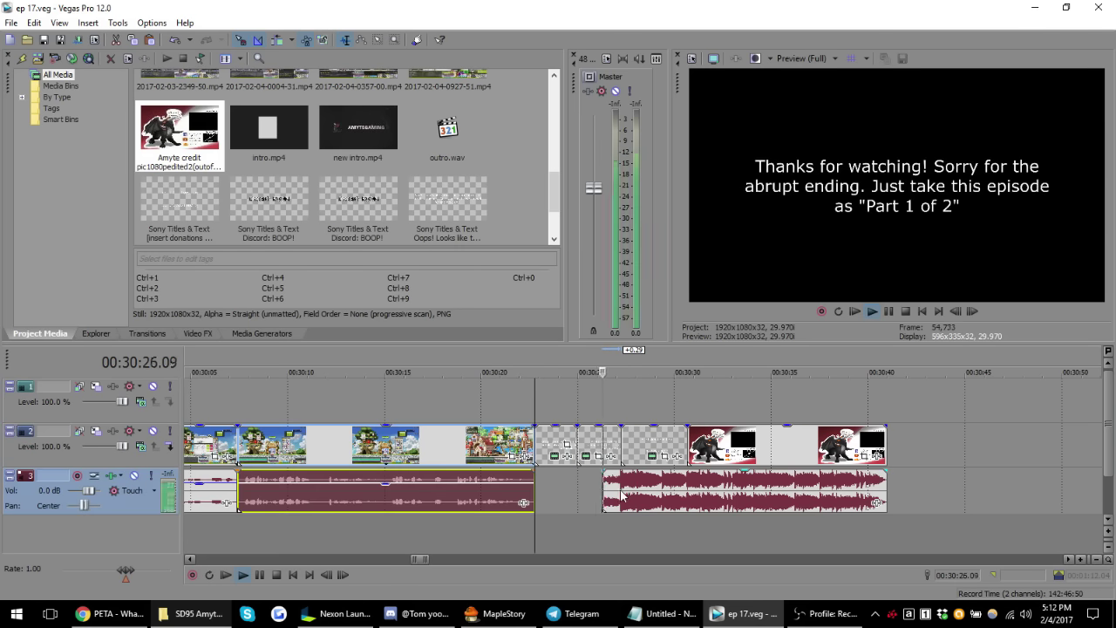
pyautogui.click(823, 489)
pyautogui.scroll(-5, 654, 488)
pyautogui.scroll(-5, 610, 505)
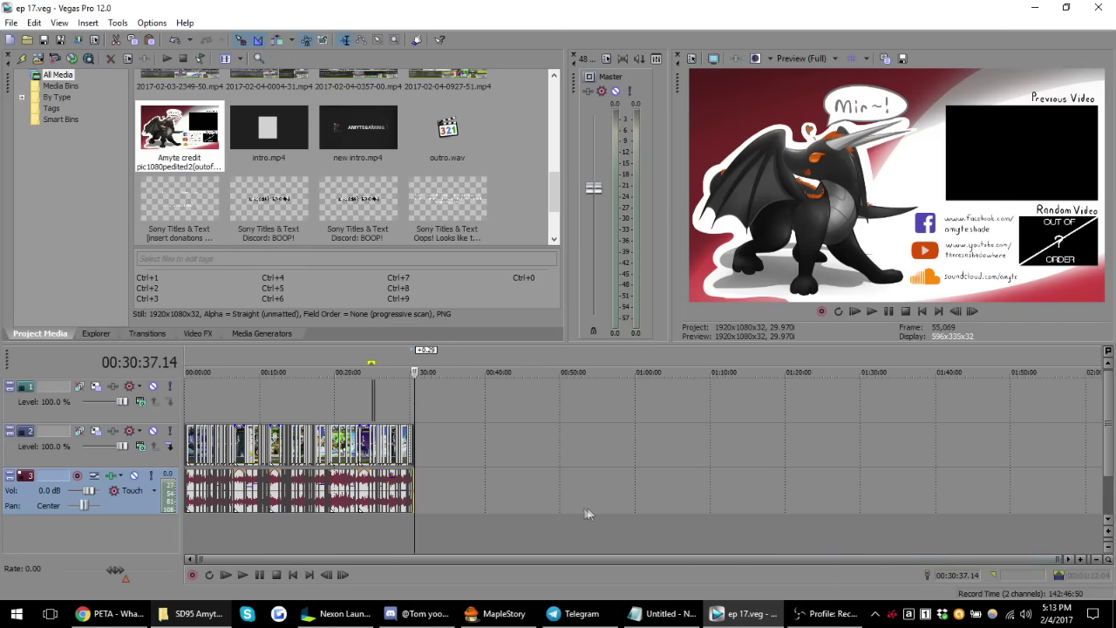
pyautogui.click(310, 575)
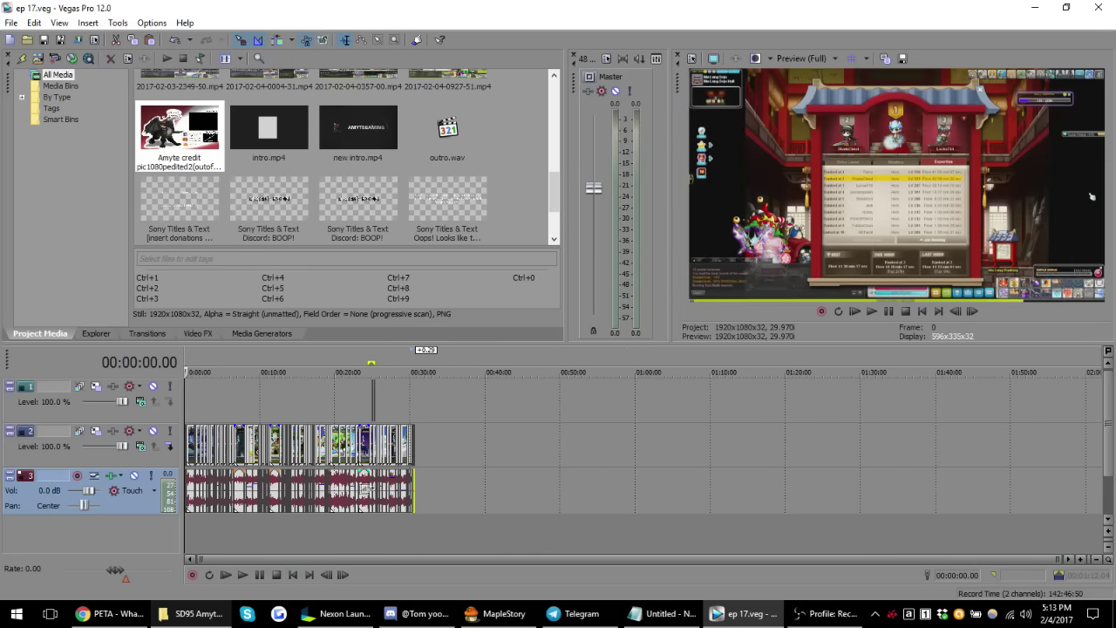
pyautogui.scroll(5, 466, 488)
pyautogui.scroll(5, 466, 488)
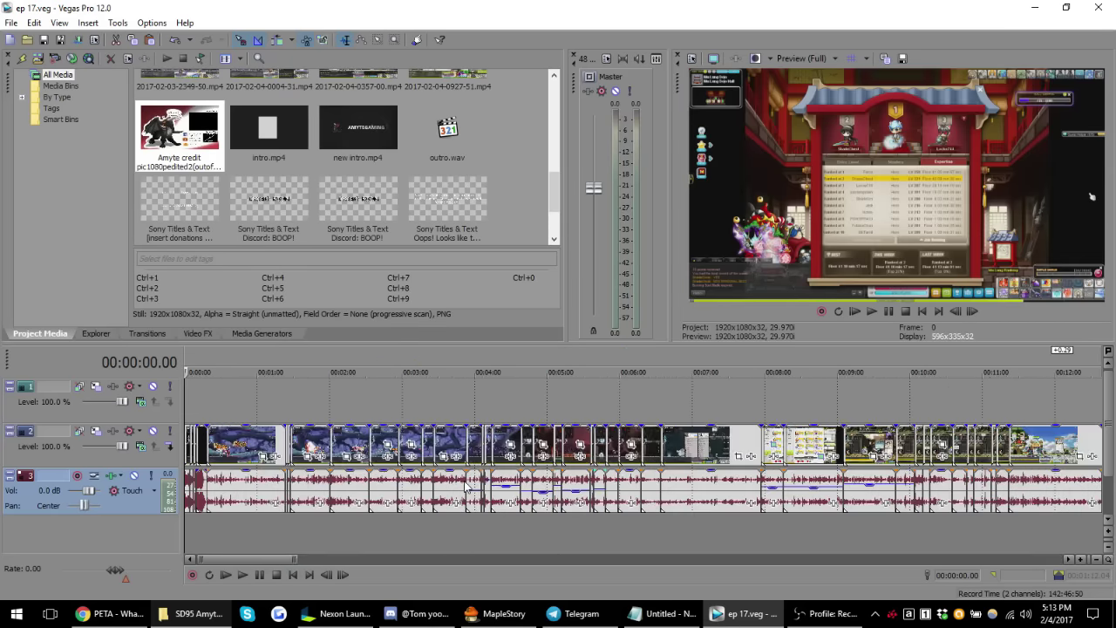
pyautogui.scroll(10, 467, 488)
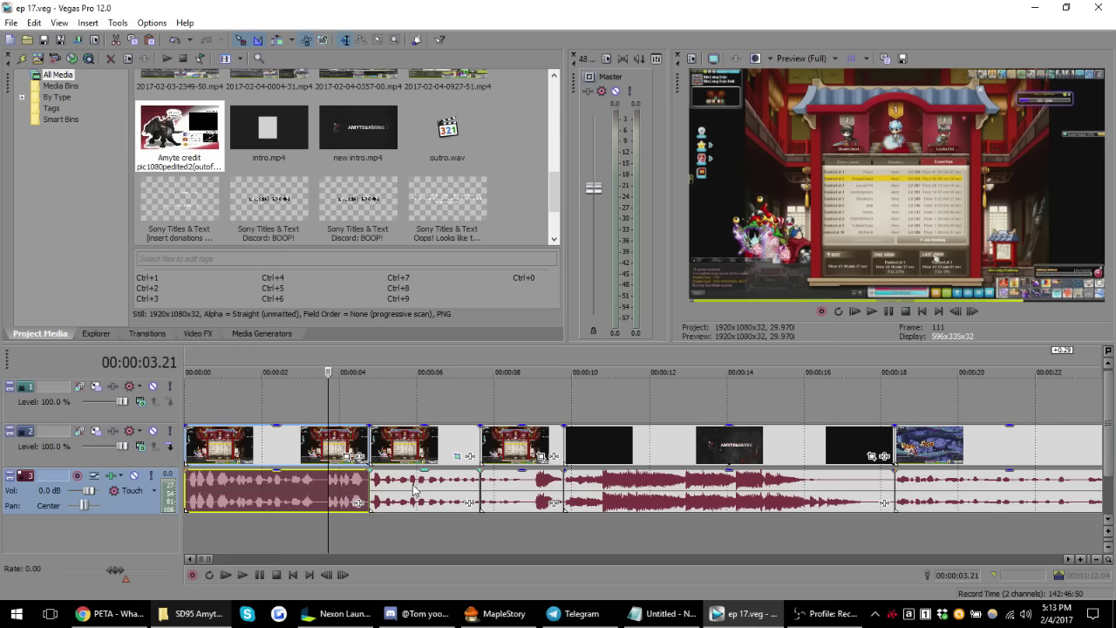
pyautogui.click(425, 486)
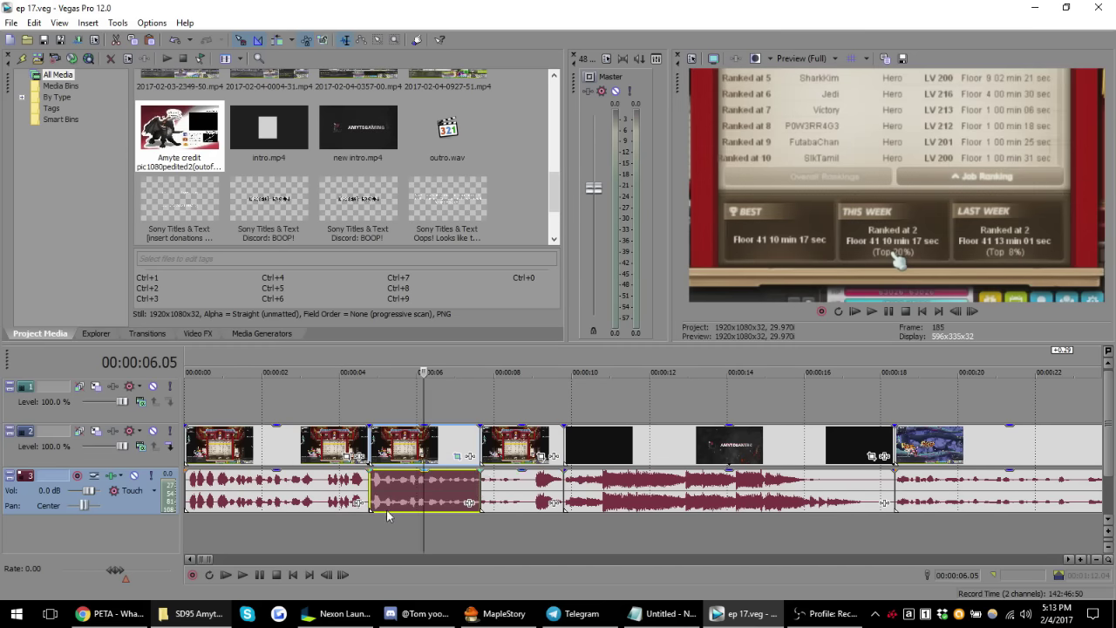
pyautogui.click(543, 487)
pyautogui.scroll(-5, 523, 493)
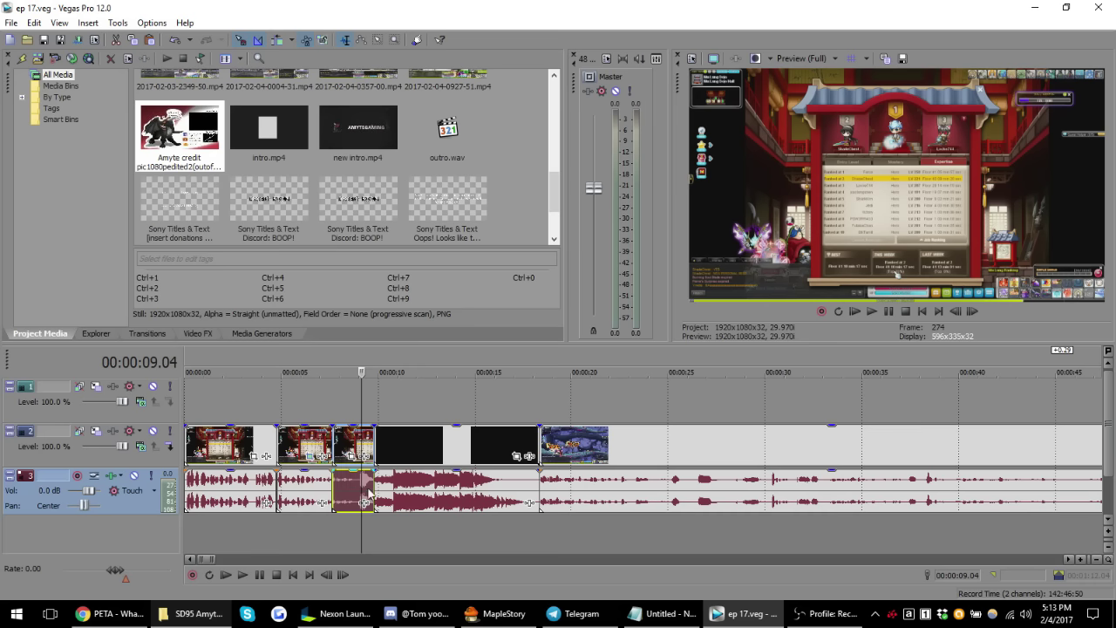
pyautogui.press('space')
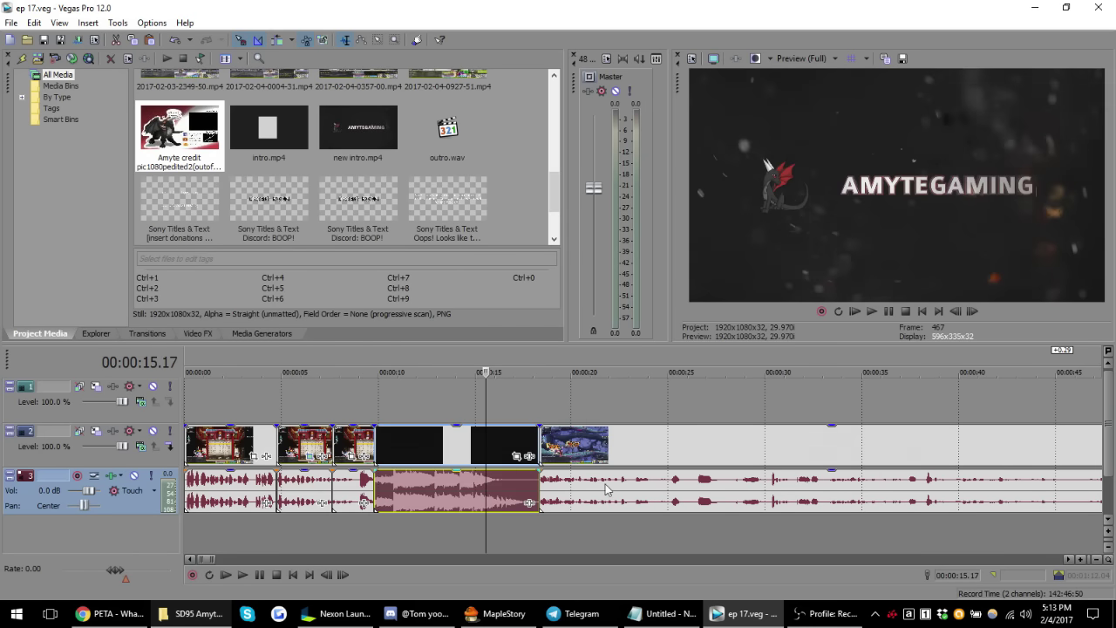
pyautogui.scroll(-5, 524, 480)
pyautogui.scroll(-6, 548, 466)
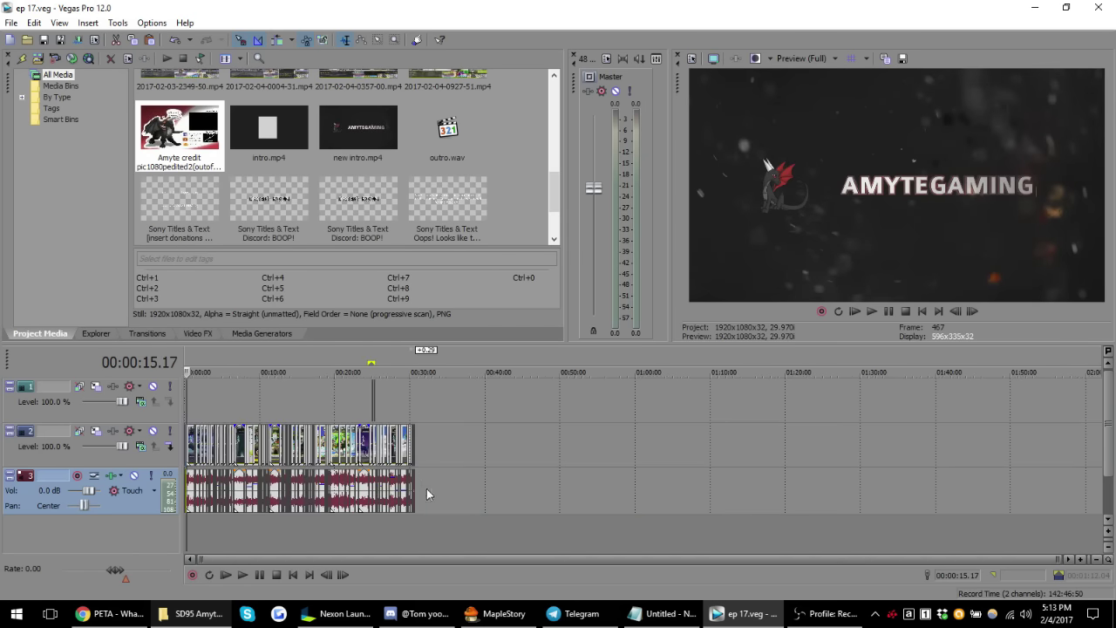
pyautogui.press('space')
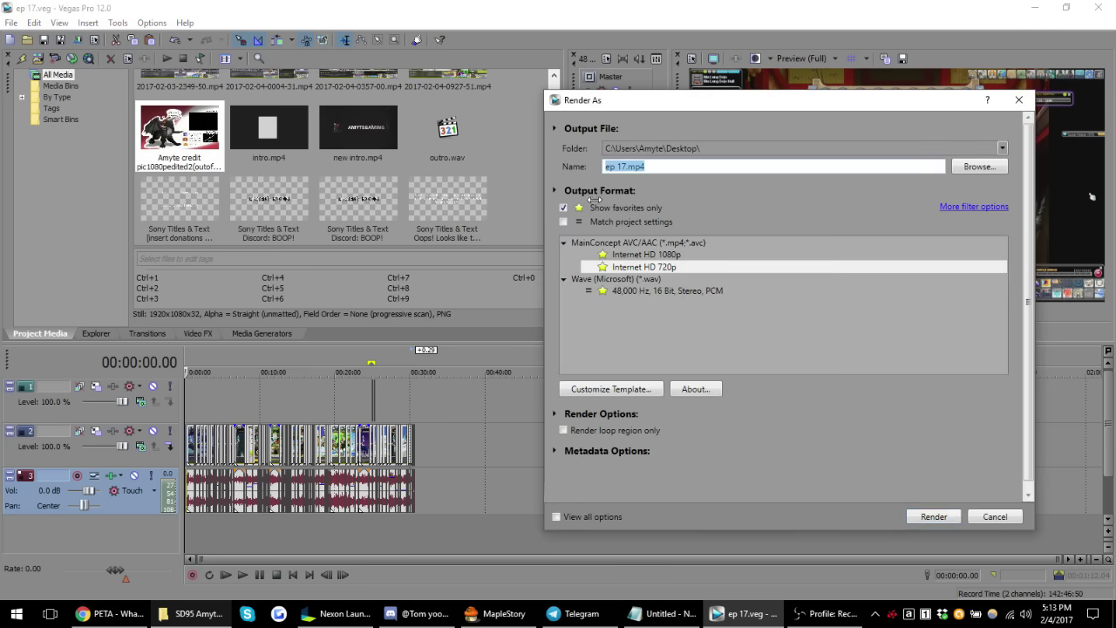
# - Select 'Meso' in the render file name 'Road To Max Damage Ep. 17 - Meso'
pyautogui.moveTo(718, 111); pyautogui.dragTo(538, 116)
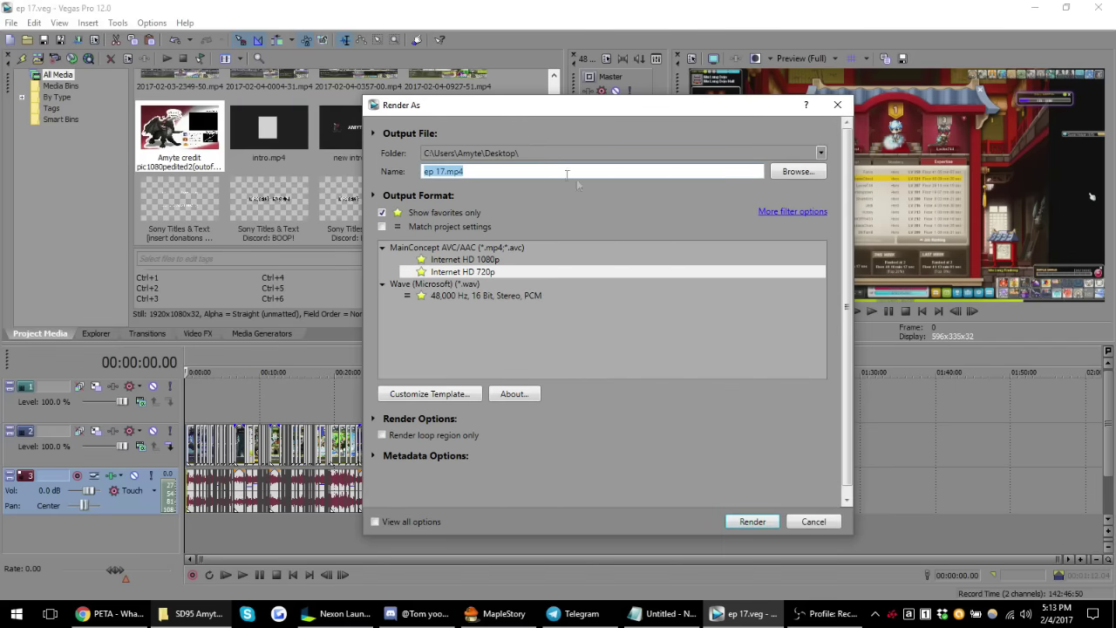
pyautogui.write('Road T')
pyautogui.write('o Max Damage ')
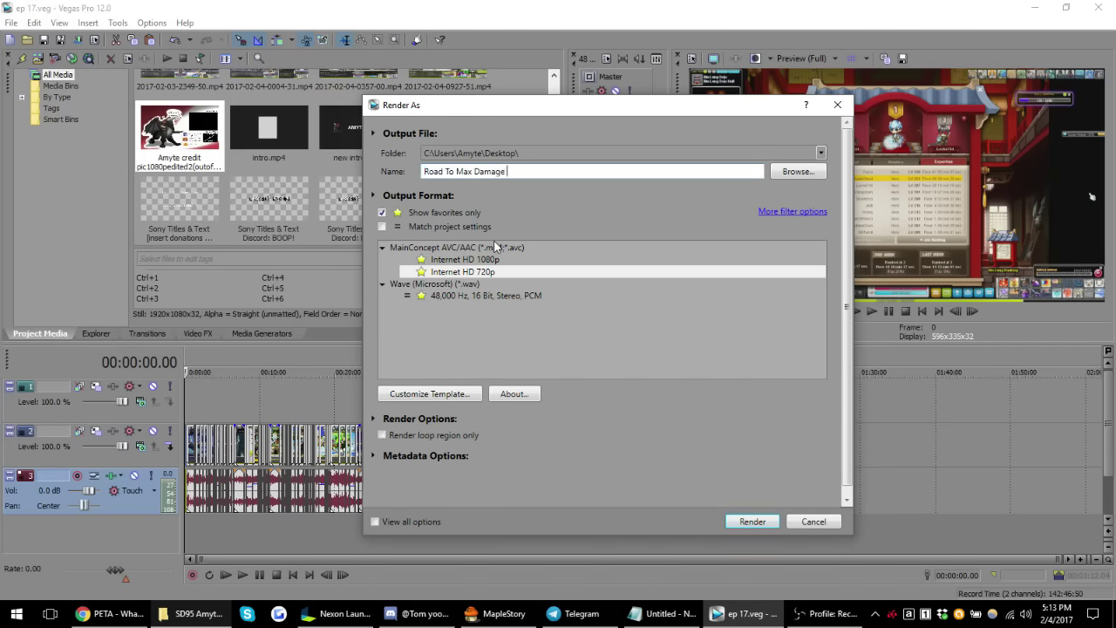
pyautogui.write('Ep. 17')
pyautogui.write(' - Meso')
pyautogui.doubleClick(547, 171)
pyautogui.write('Meso')
# - Start rendering 'Road To Max Damage Ep. 17 - Meso.mp4' and let progress begin at 0%
pyautogui.click(750, 521)
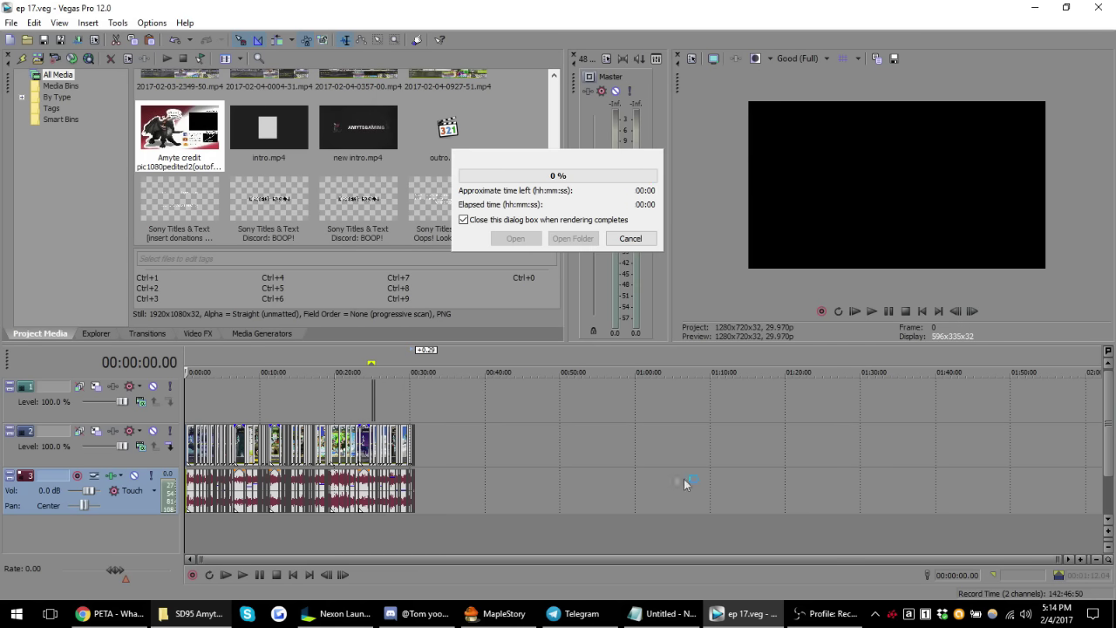